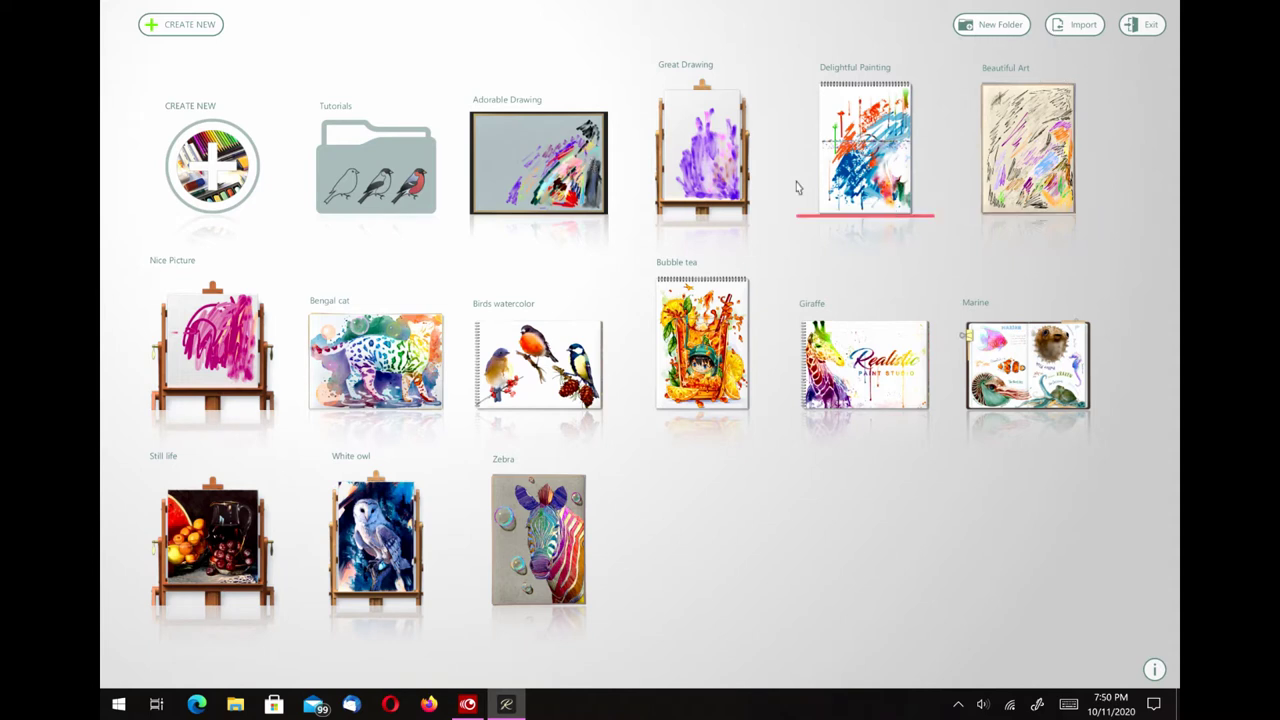
# Open the Foggy Forest tutorial from the Tutorials folder and look over the tools in its brush box.
pyautogui.click(394, 165)
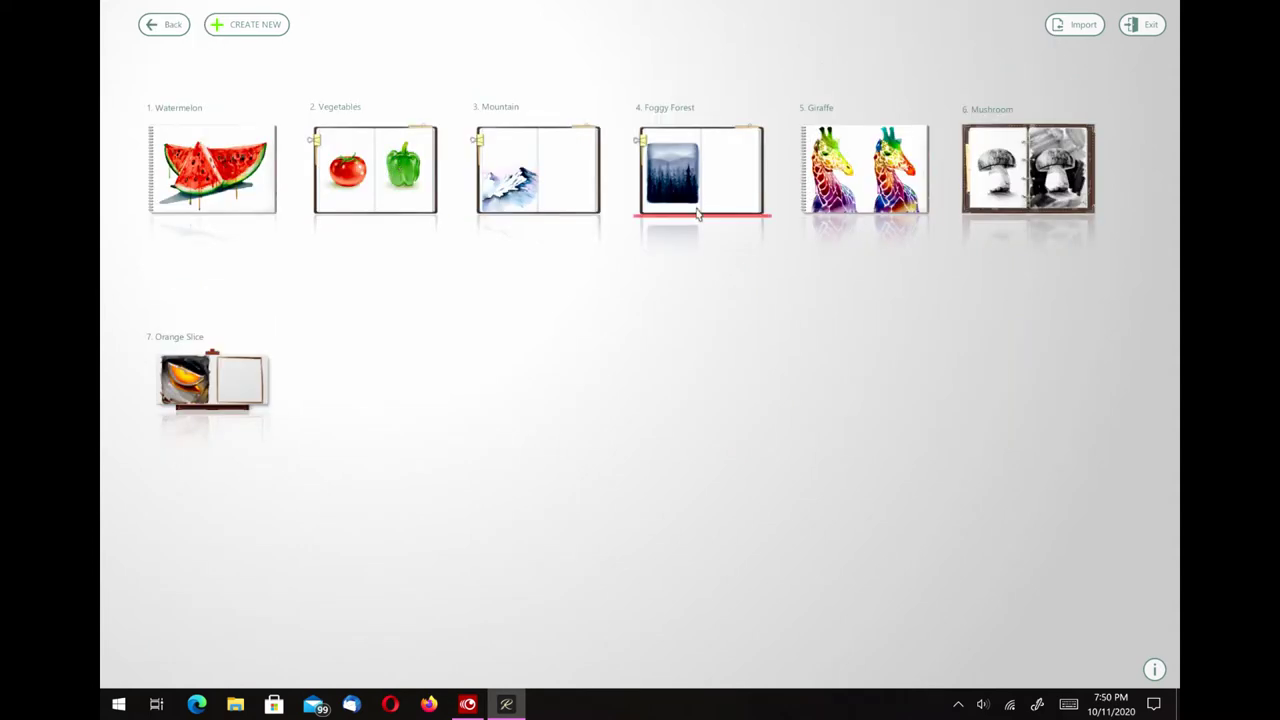
pyautogui.click(701, 185)
pyautogui.click(703, 187)
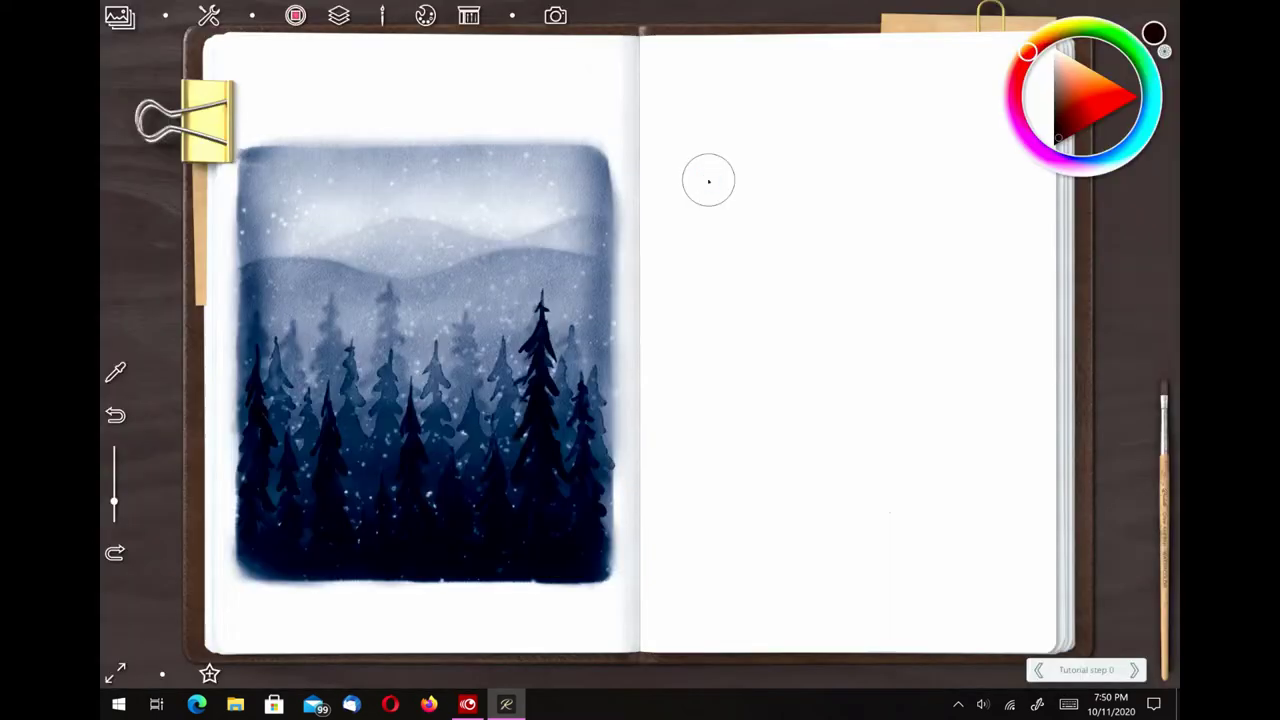
pyautogui.click(1160, 410)
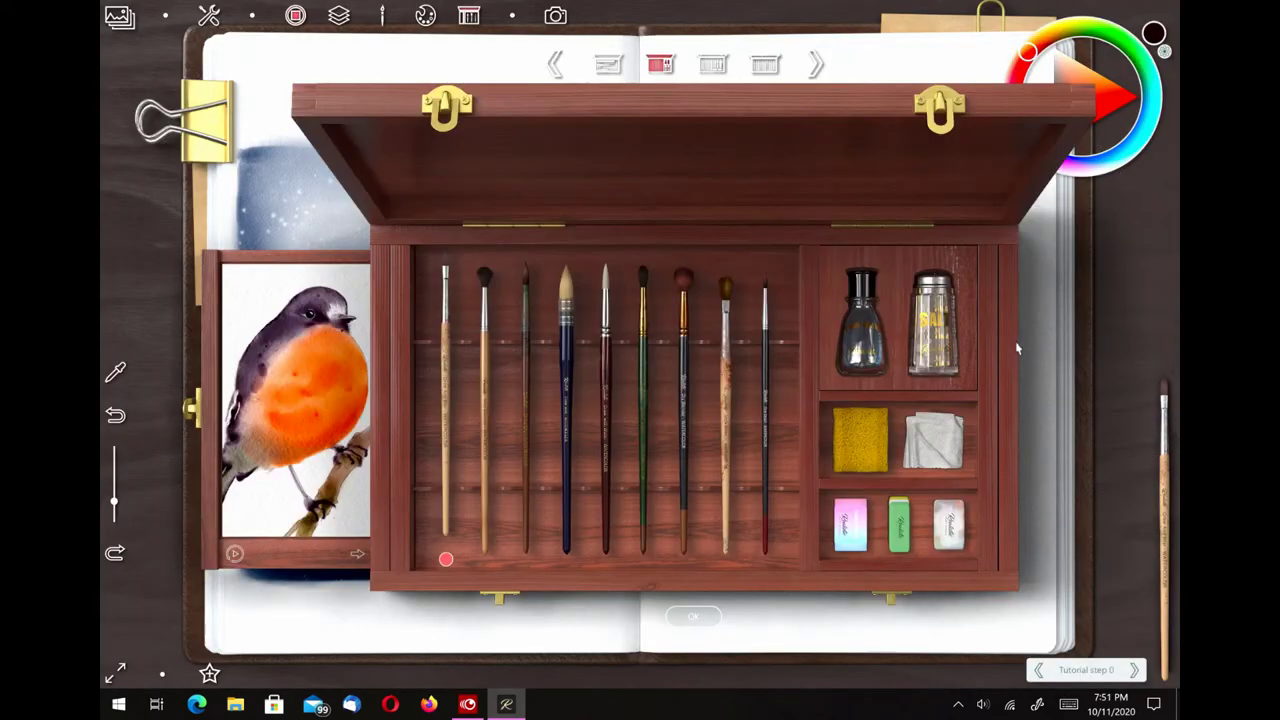
pyautogui.click(1100, 340)
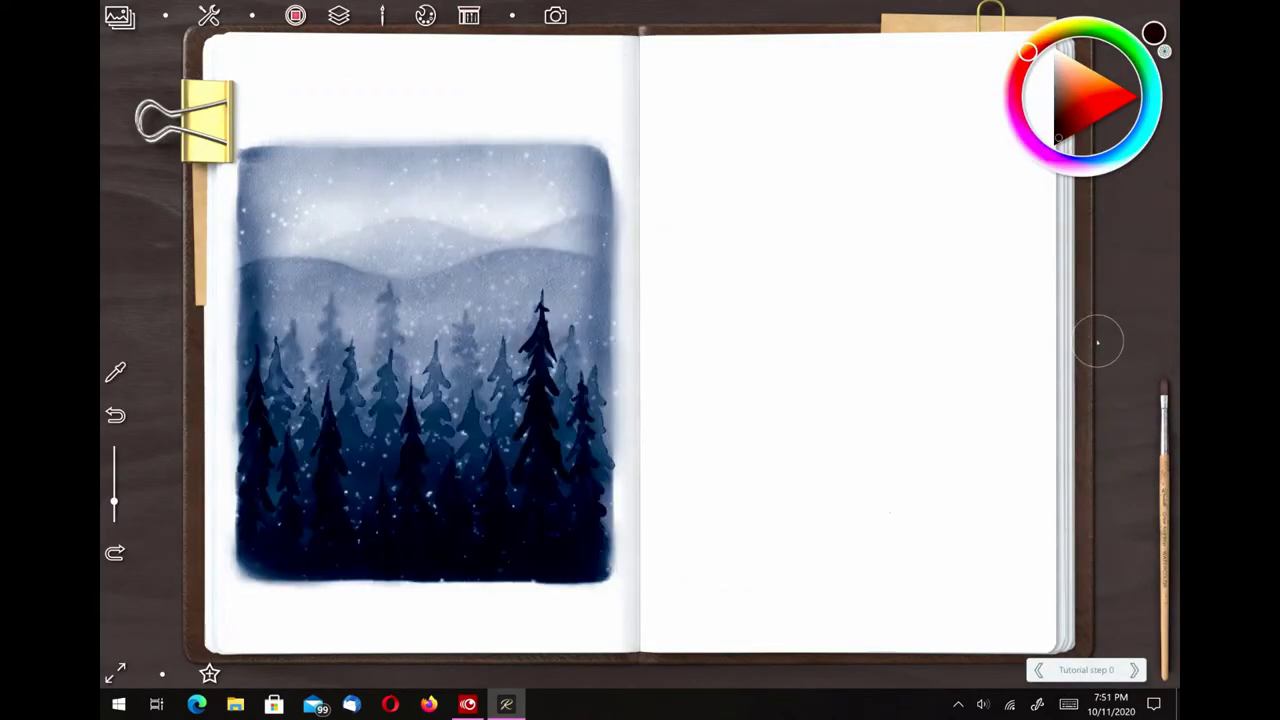
# Step through the Foggy Forest tutorial from step 0 to its final step, 16.
pyautogui.click(1134, 670)
pyautogui.click(1127, 670)
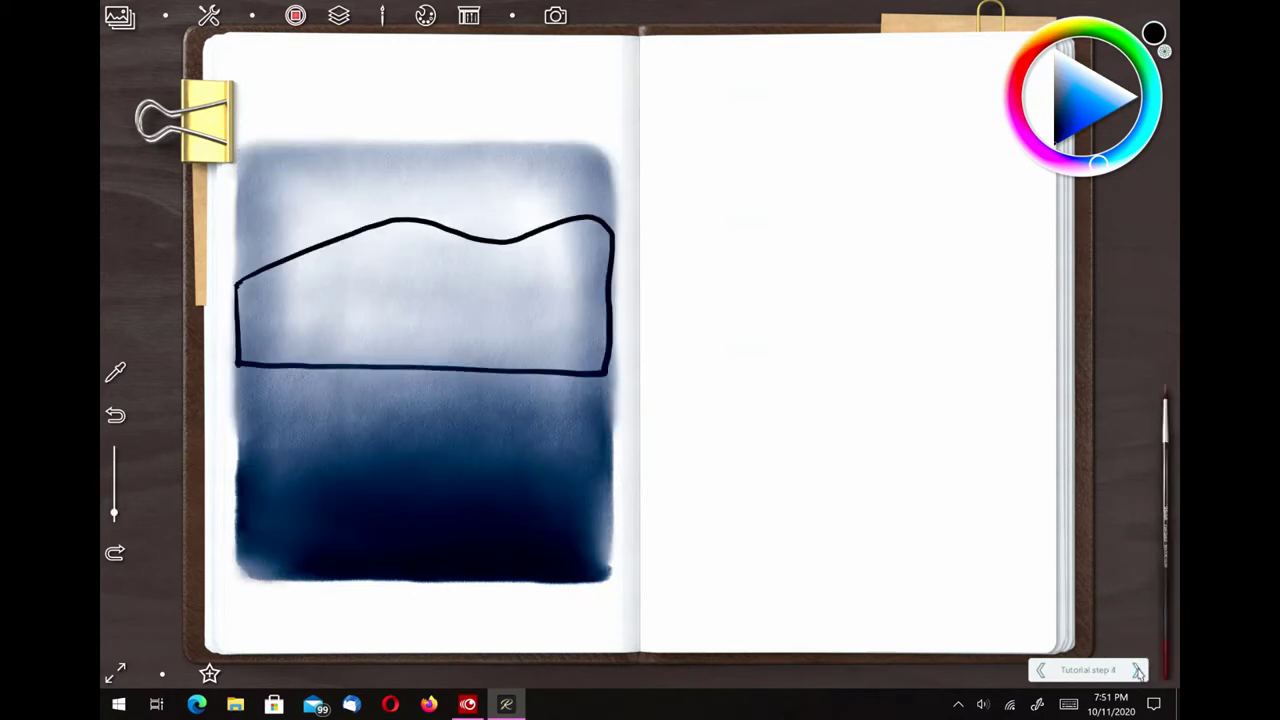
pyautogui.click(1127, 670)
pyautogui.click(1127, 670)
pyautogui.click(1130, 670)
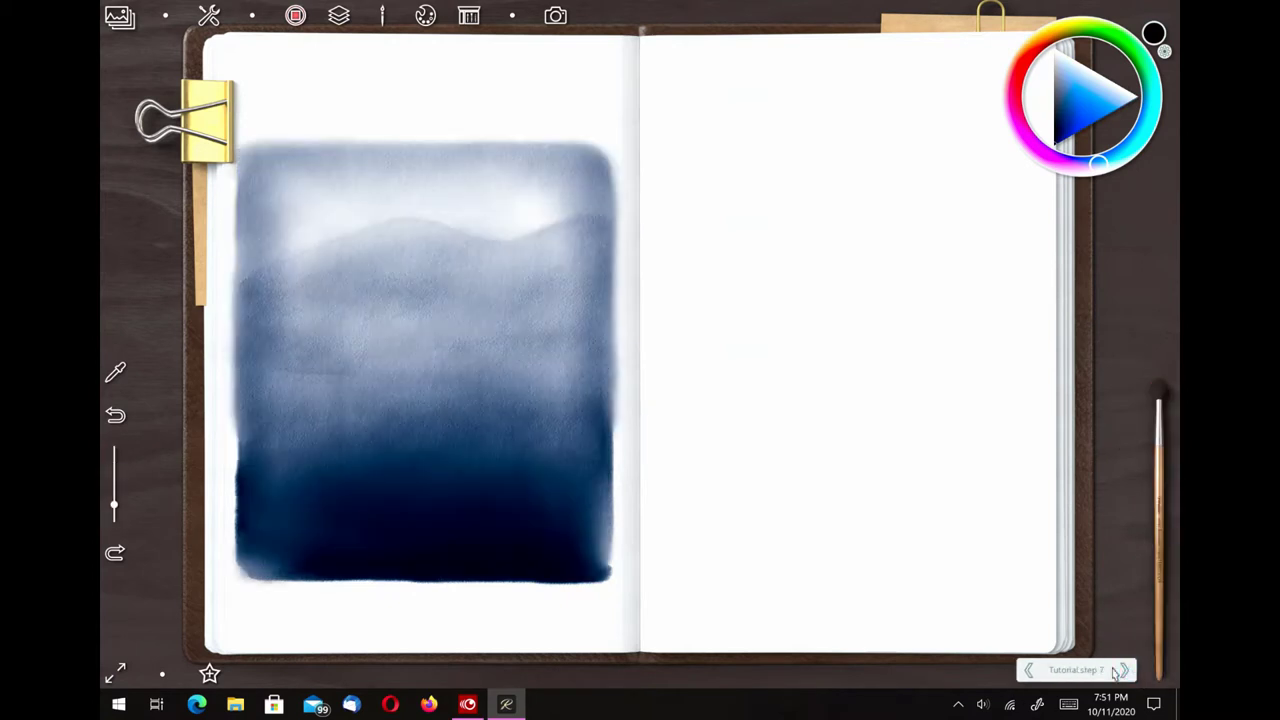
pyautogui.click(1128, 670)
pyautogui.click(1132, 670)
pyautogui.click(1134, 670)
pyautogui.click(1133, 670)
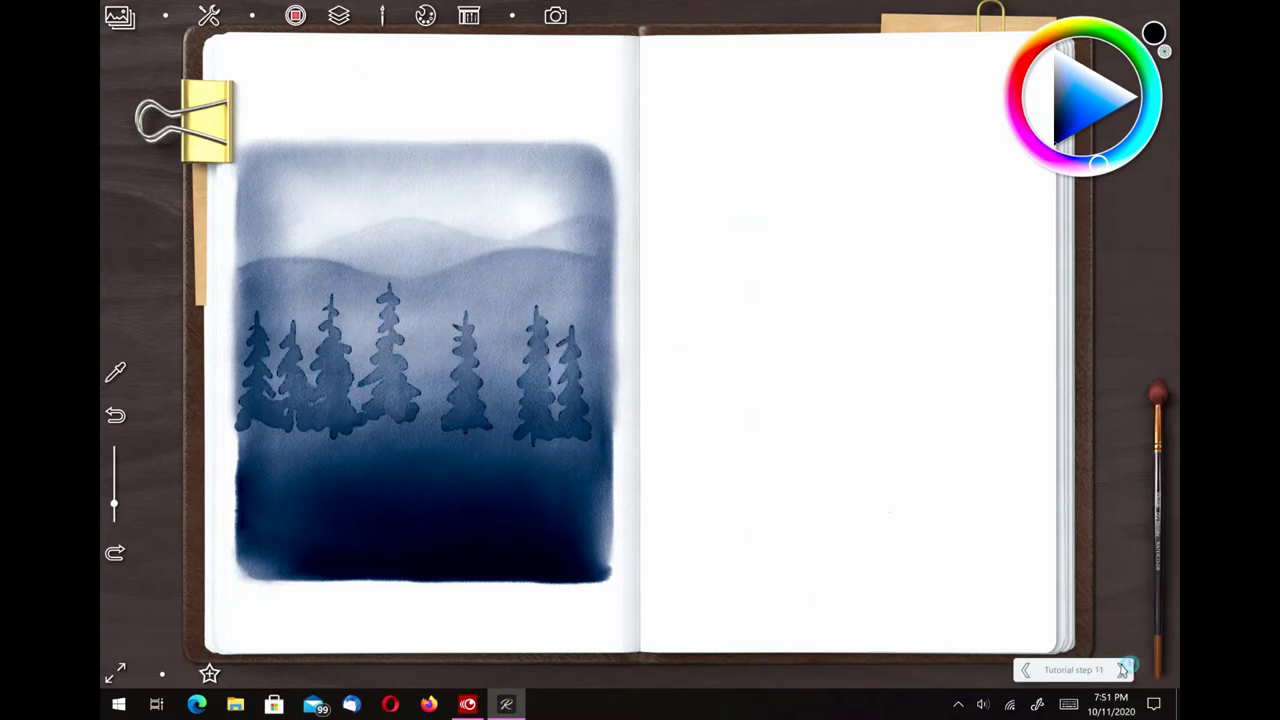
pyautogui.click(1132, 670)
pyautogui.click(1132, 670)
pyautogui.click(1131, 670)
pyautogui.click(1130, 670)
pyautogui.click(1130, 670)
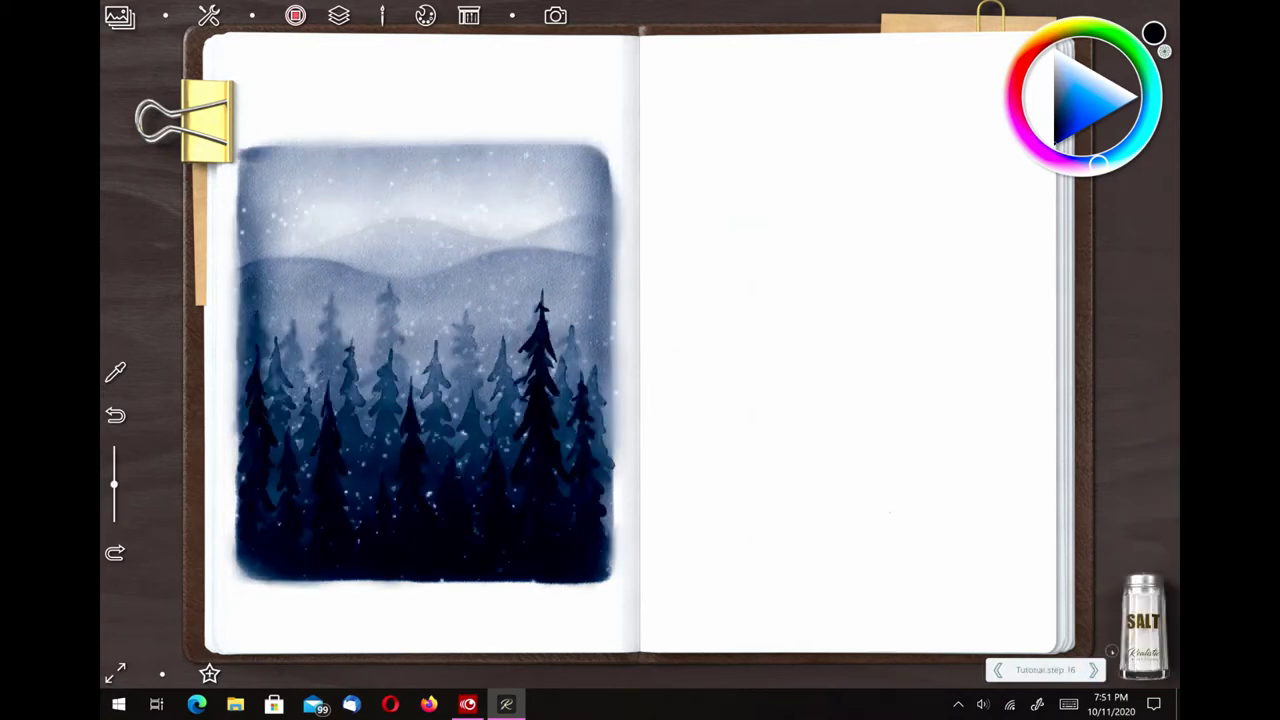
pyautogui.click(1130, 670)
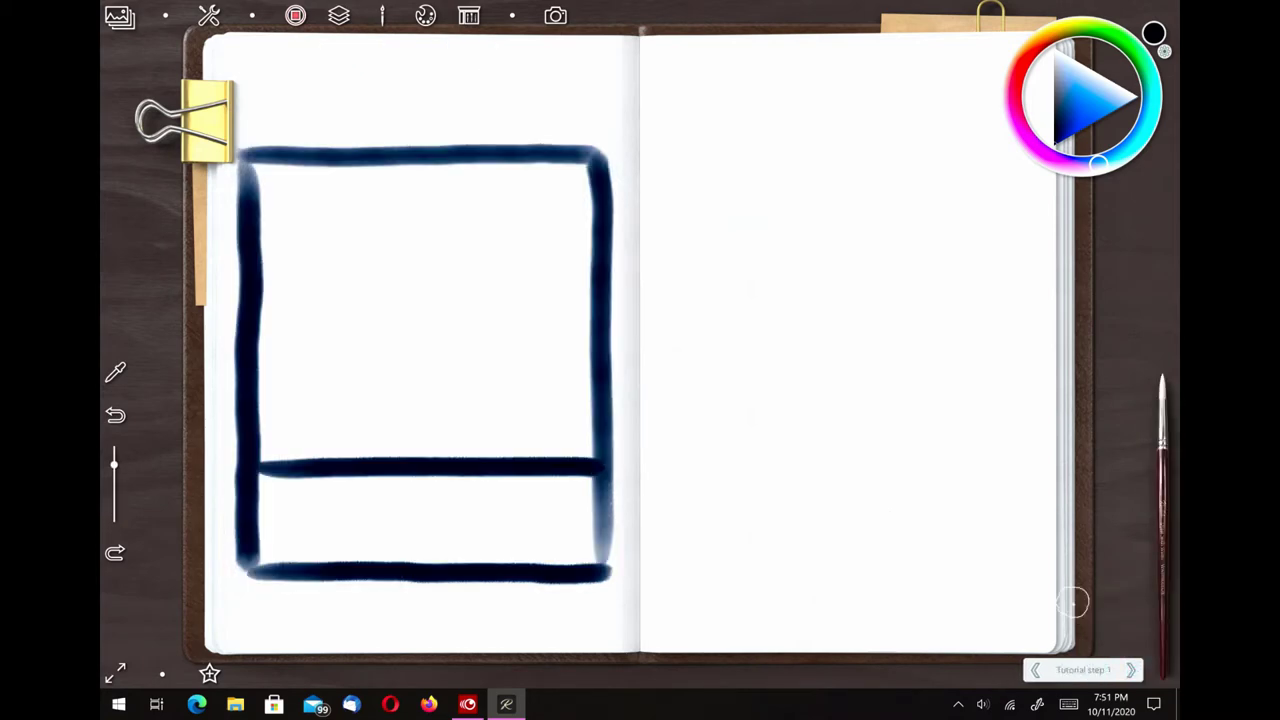
# Leave the tutorial and start a new artwork in the Drawing style.
pyautogui.click(117, 18)
pyautogui.click(639, 360)
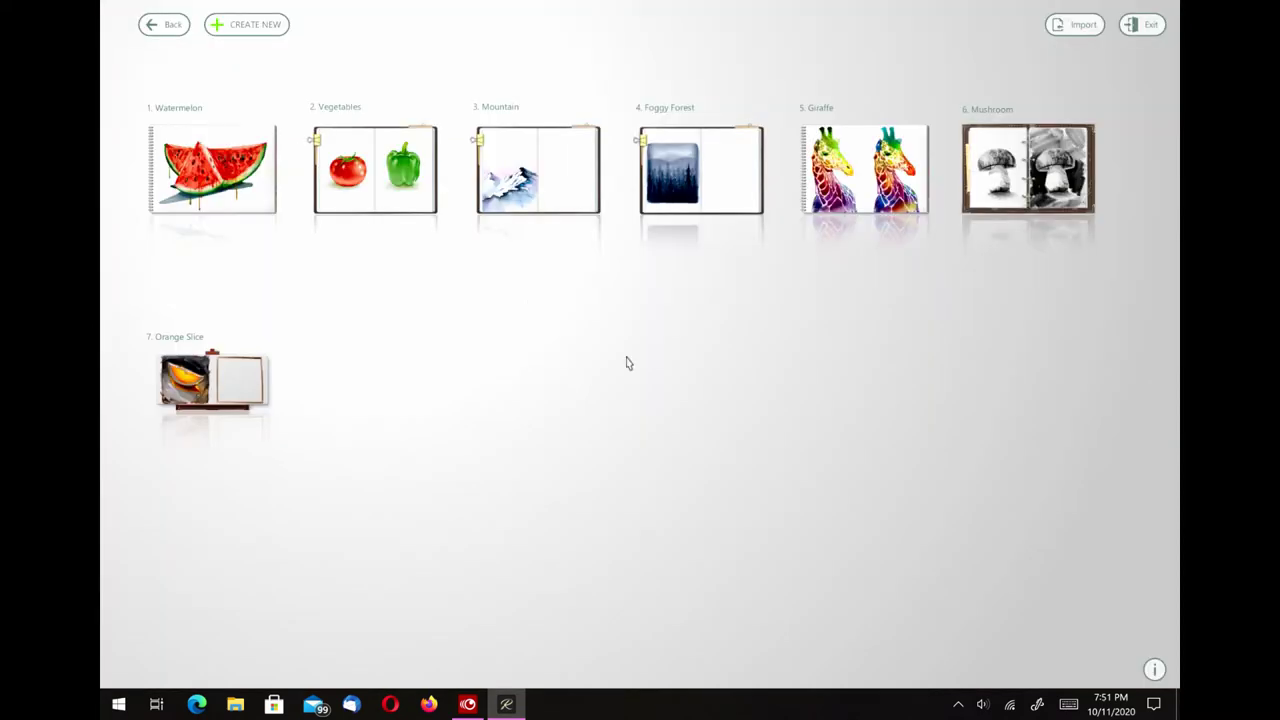
pyautogui.click(157, 30)
pyautogui.click(213, 160)
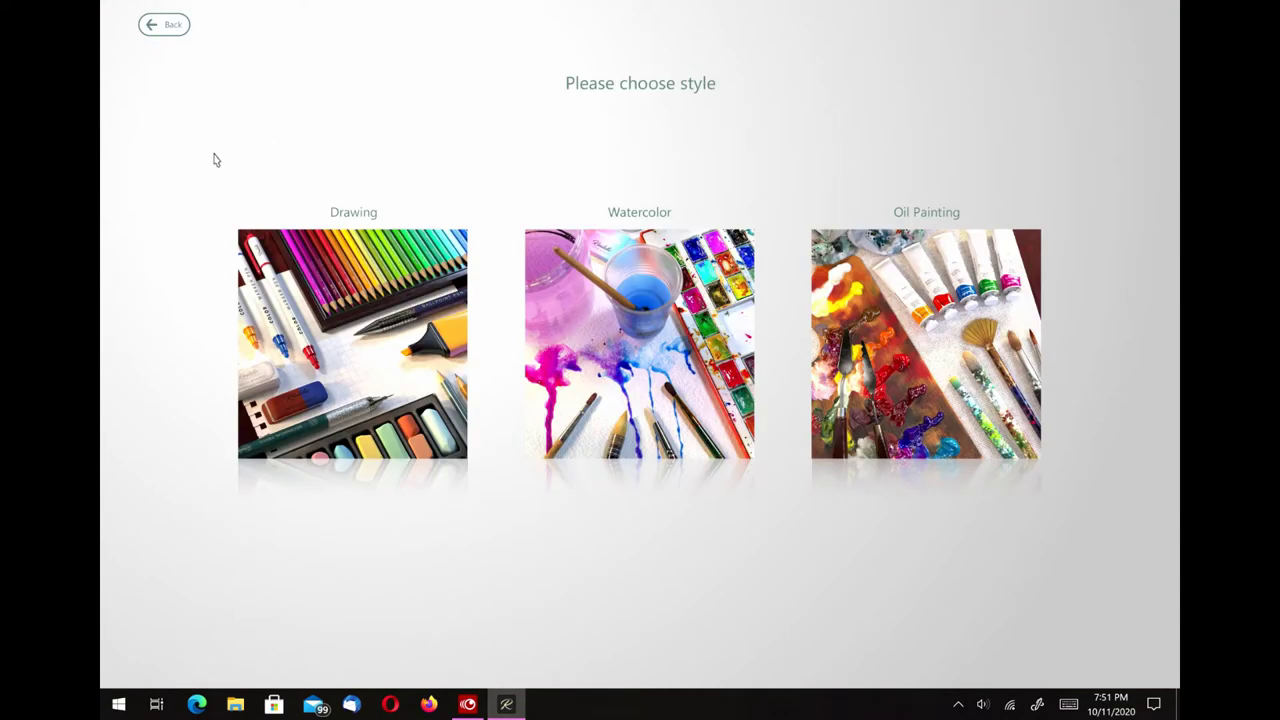
pyautogui.click(398, 337)
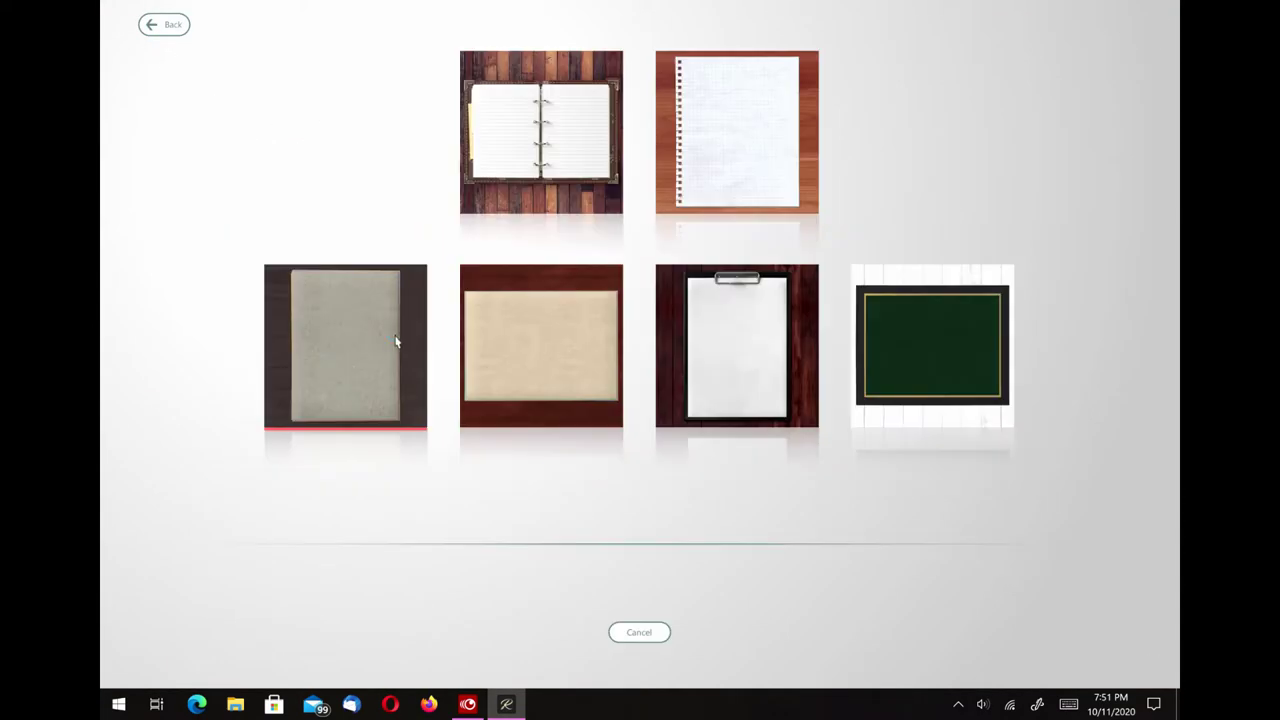
# Select the landscape paper sheet as the surface and switch it to its plain brown paper variant.
pyautogui.click(576, 342)
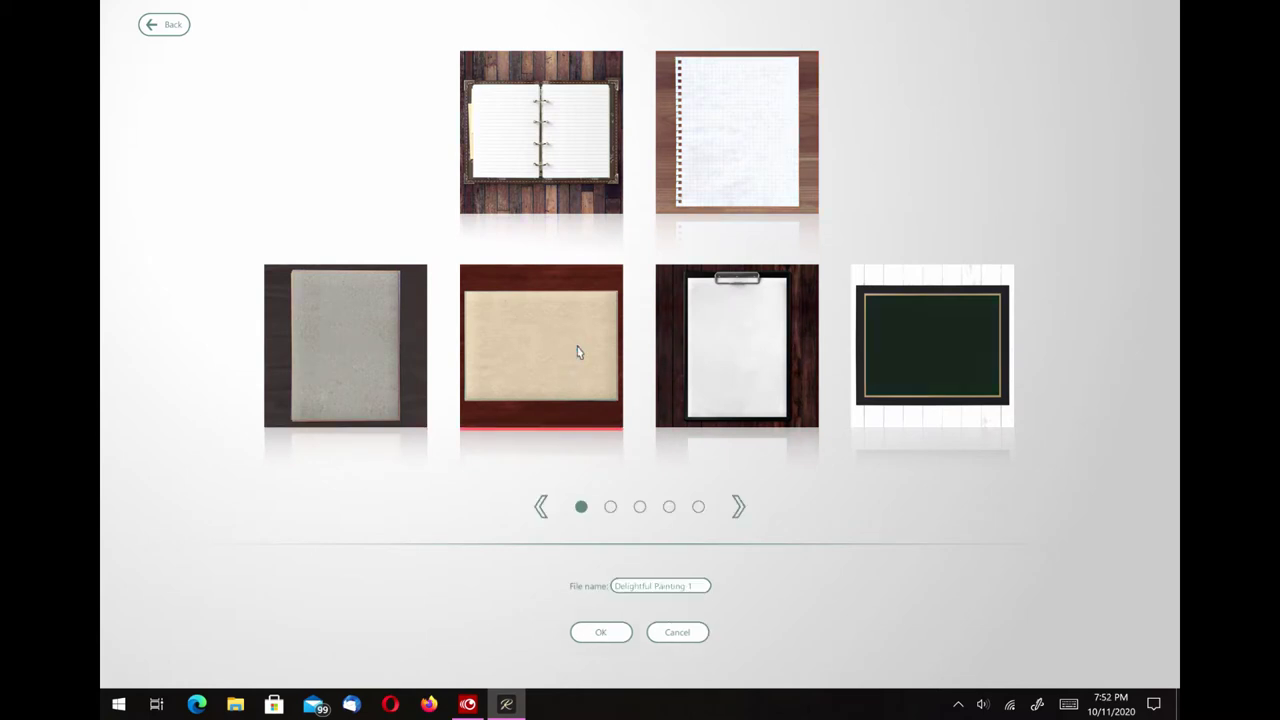
pyautogui.click(740, 507)
pyautogui.click(741, 508)
pyautogui.click(741, 508)
pyautogui.click(741, 508)
# Preview the alternative designs of the ring binder, the spiral notebook page and the portrait paper sheet.
pyautogui.click(544, 150)
pyautogui.click(702, 507)
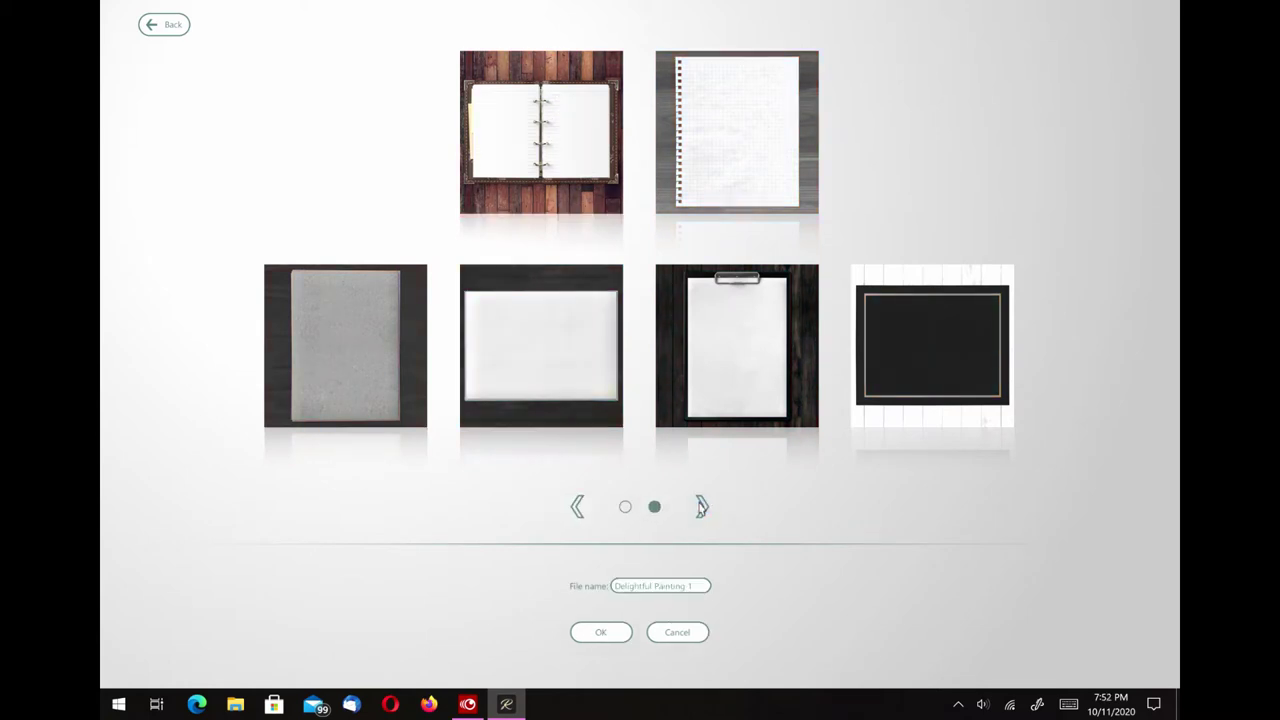
pyautogui.click(737, 150)
pyautogui.click(700, 511)
pyautogui.click(368, 366)
pyautogui.click(742, 513)
pyautogui.click(742, 513)
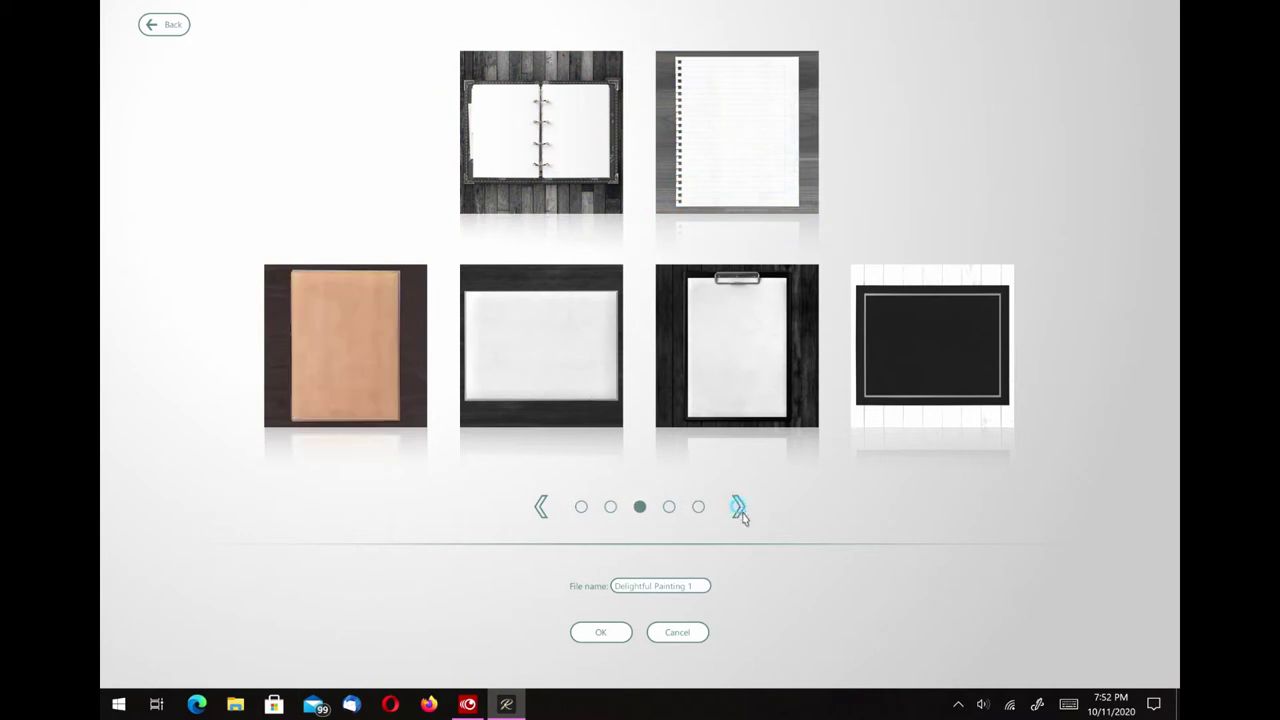
pyautogui.click(742, 513)
pyautogui.click(742, 513)
# Preview the color variants of the clipboard paper and the framed chalkboard.
pyautogui.click(754, 360)
pyautogui.click(729, 508)
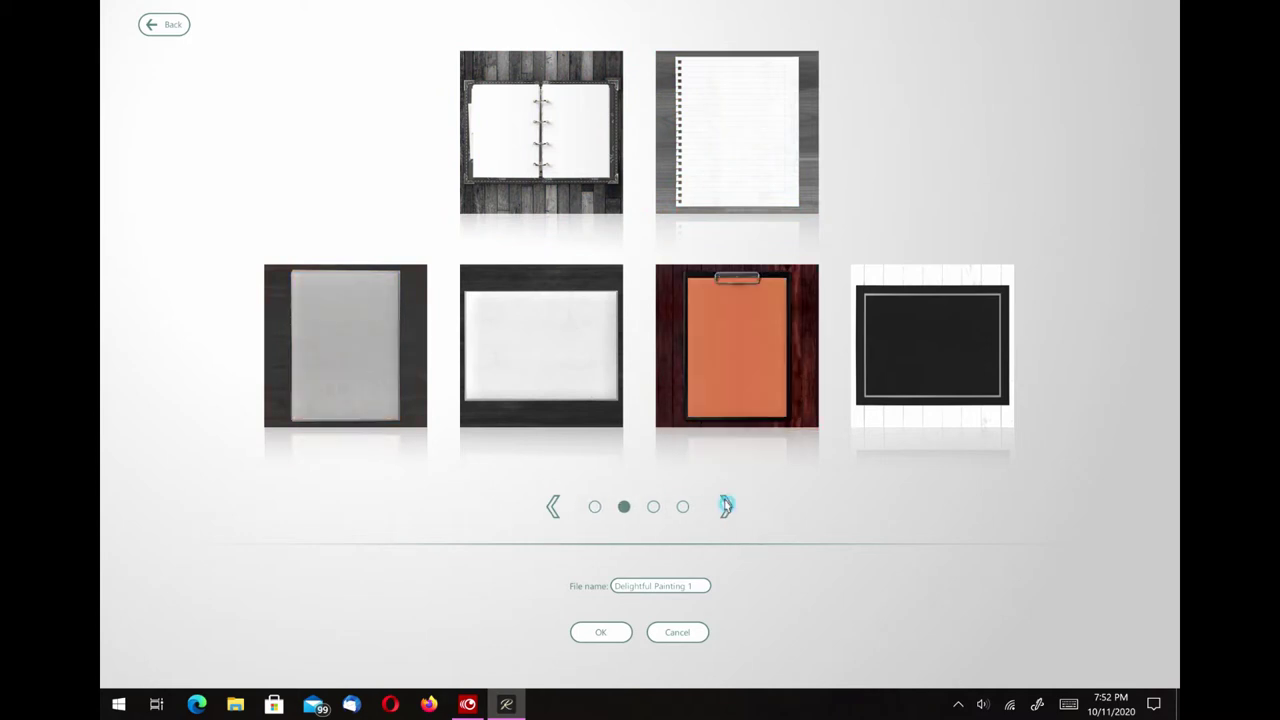
pyautogui.click(729, 508)
pyautogui.click(729, 508)
pyautogui.click(908, 354)
pyautogui.click(748, 508)
pyautogui.click(748, 508)
pyautogui.click(746, 509)
pyautogui.click(744, 510)
pyautogui.click(744, 510)
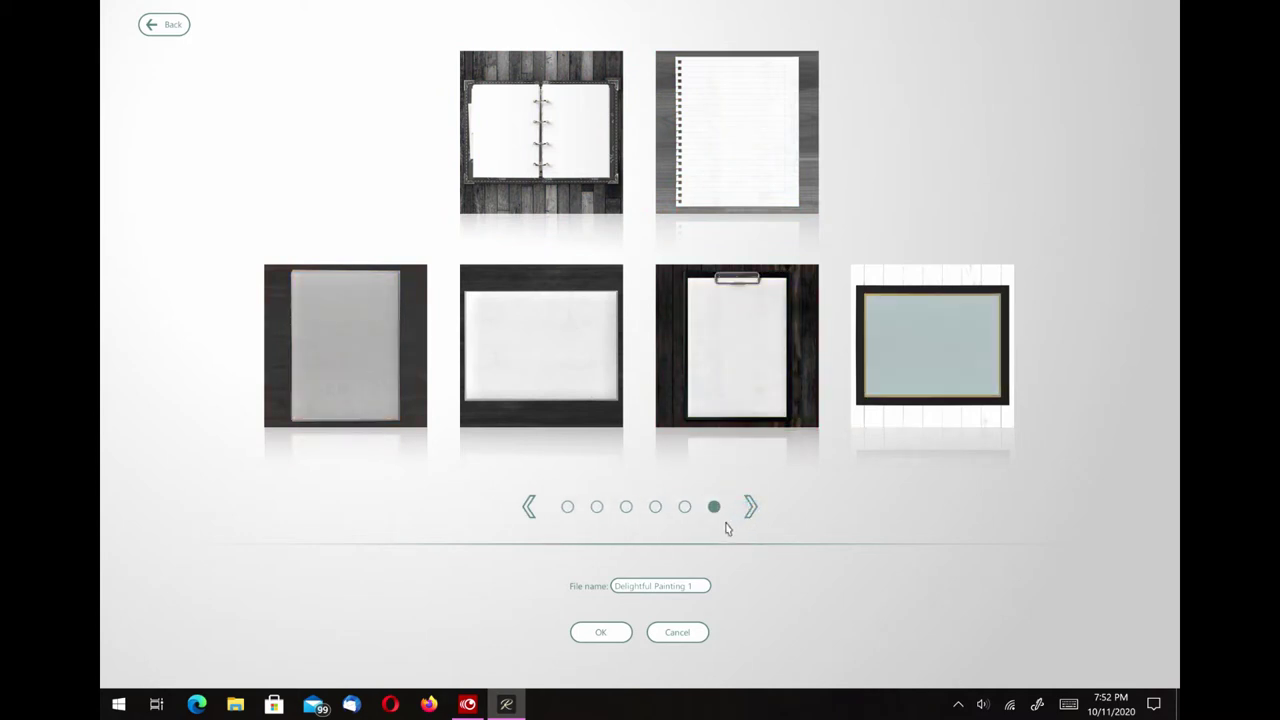
# Create the new drawing on the landscape brown paper sheet.
pyautogui.click(522, 366)
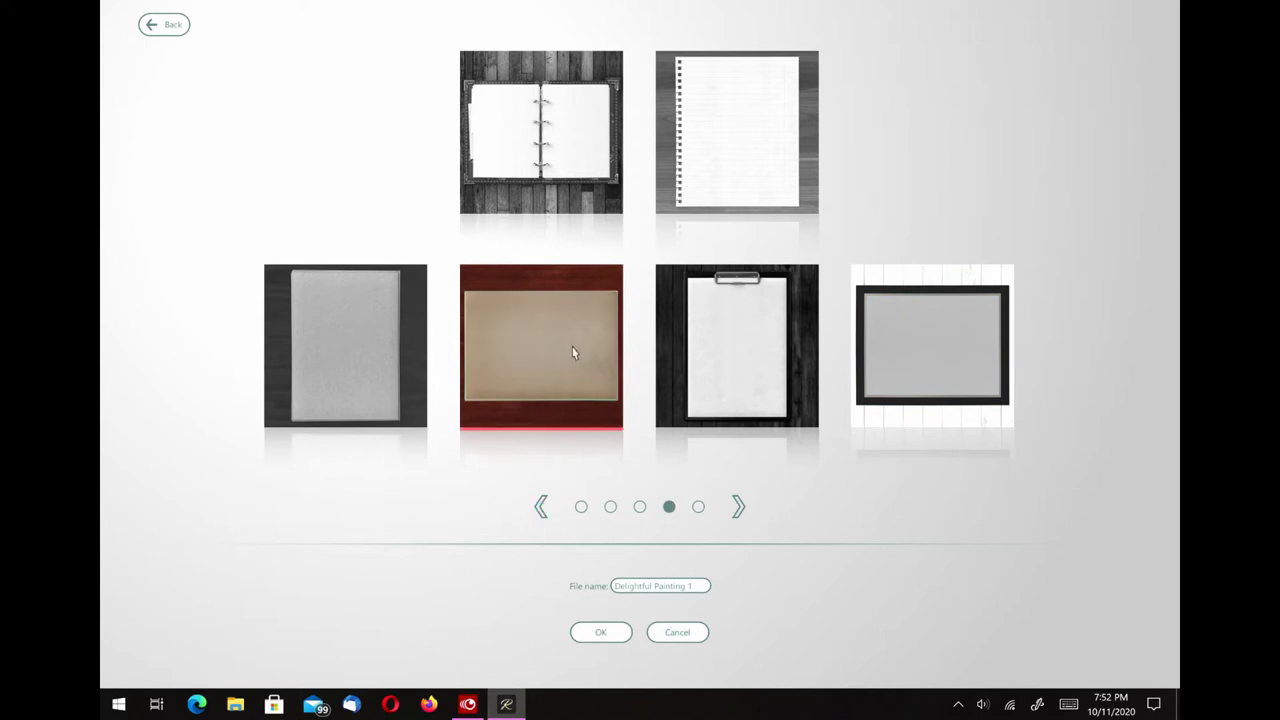
pyautogui.click(601, 634)
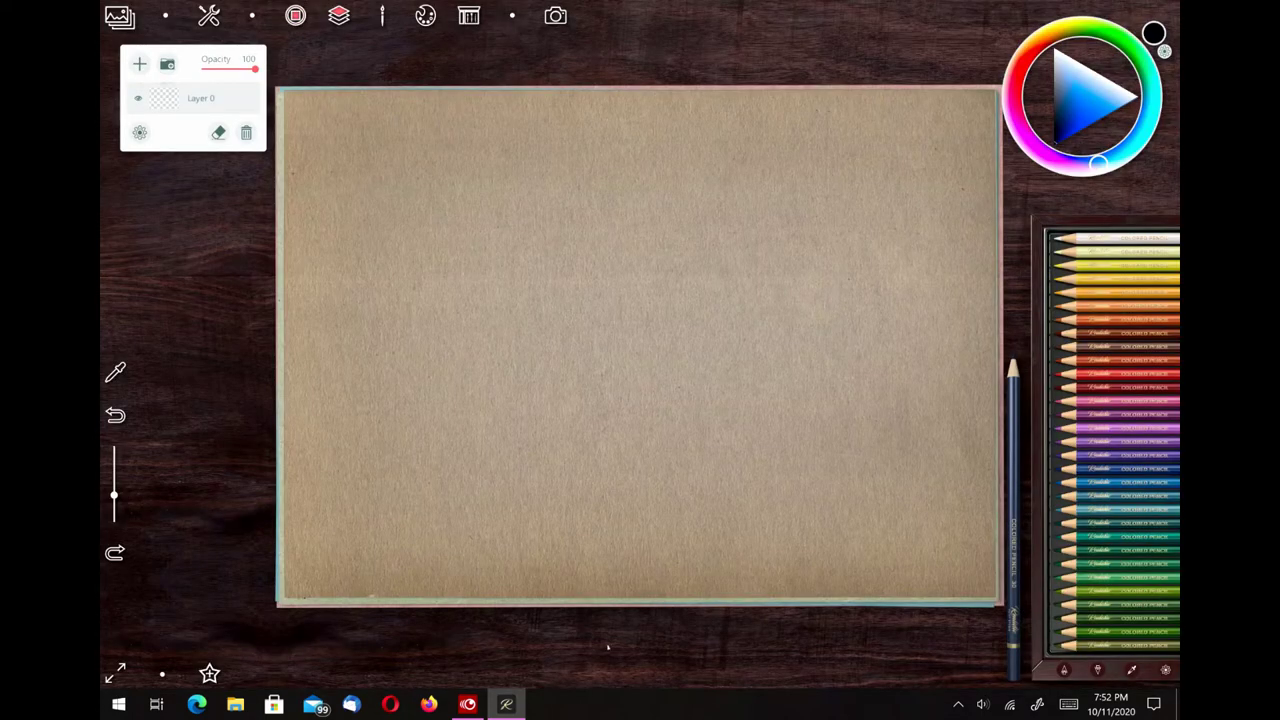
# Pick the dark brown colored pencil and open the drawing tool box.
pyautogui.click(1071, 108)
pyautogui.click(1074, 338)
pyautogui.click(1013, 449)
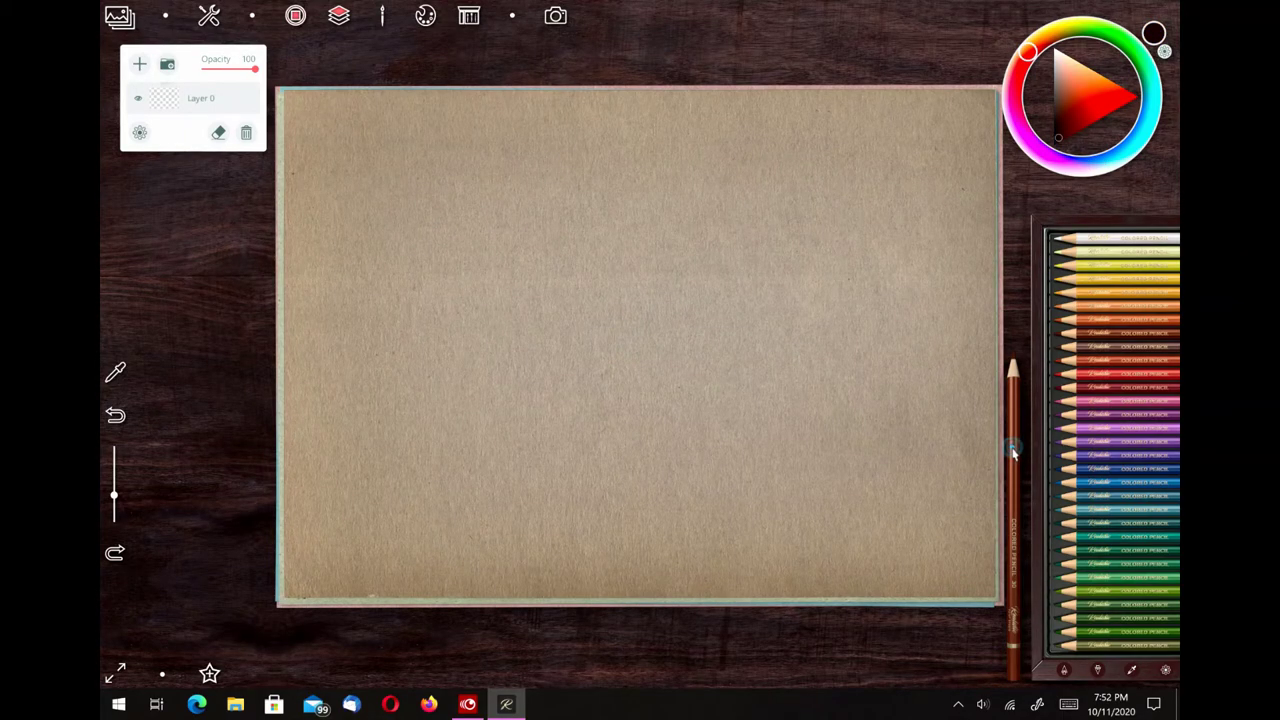
pyautogui.click(1013, 453)
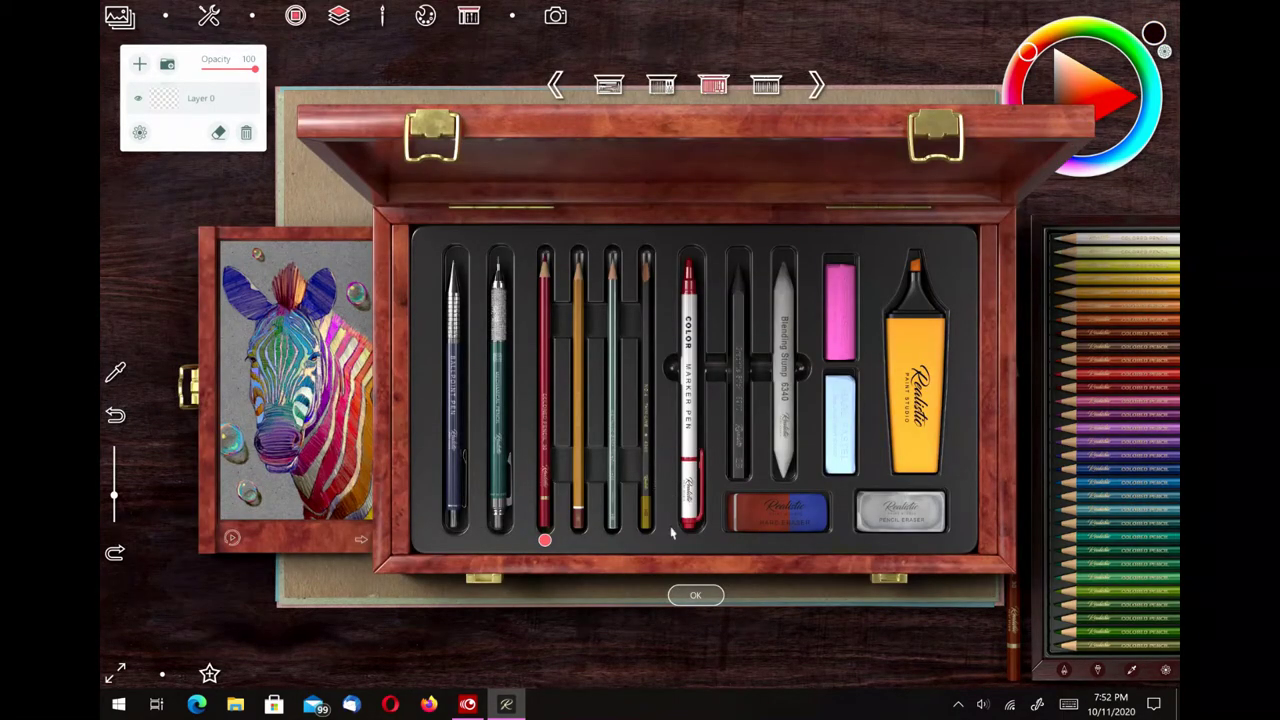
# Preview the ballpoint pen, the green mechanical pen and the four kinds of pencils in the tool box.
pyautogui.click(458, 527)
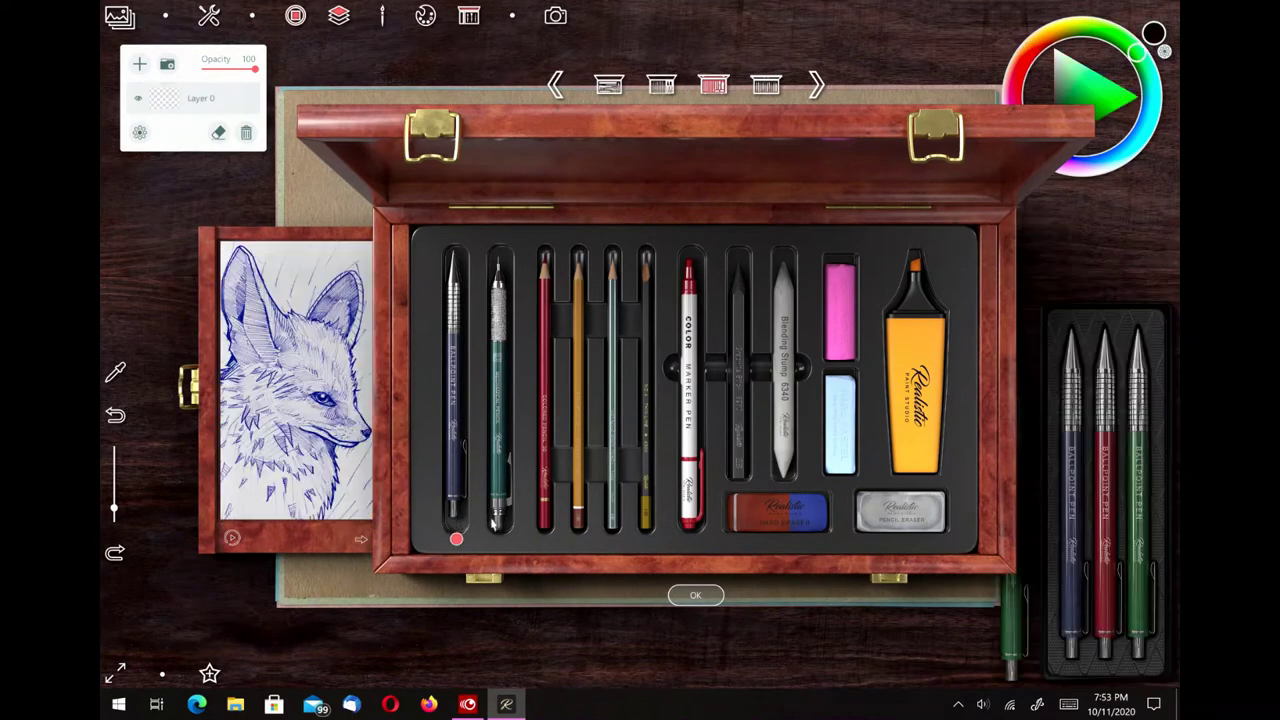
pyautogui.click(498, 505)
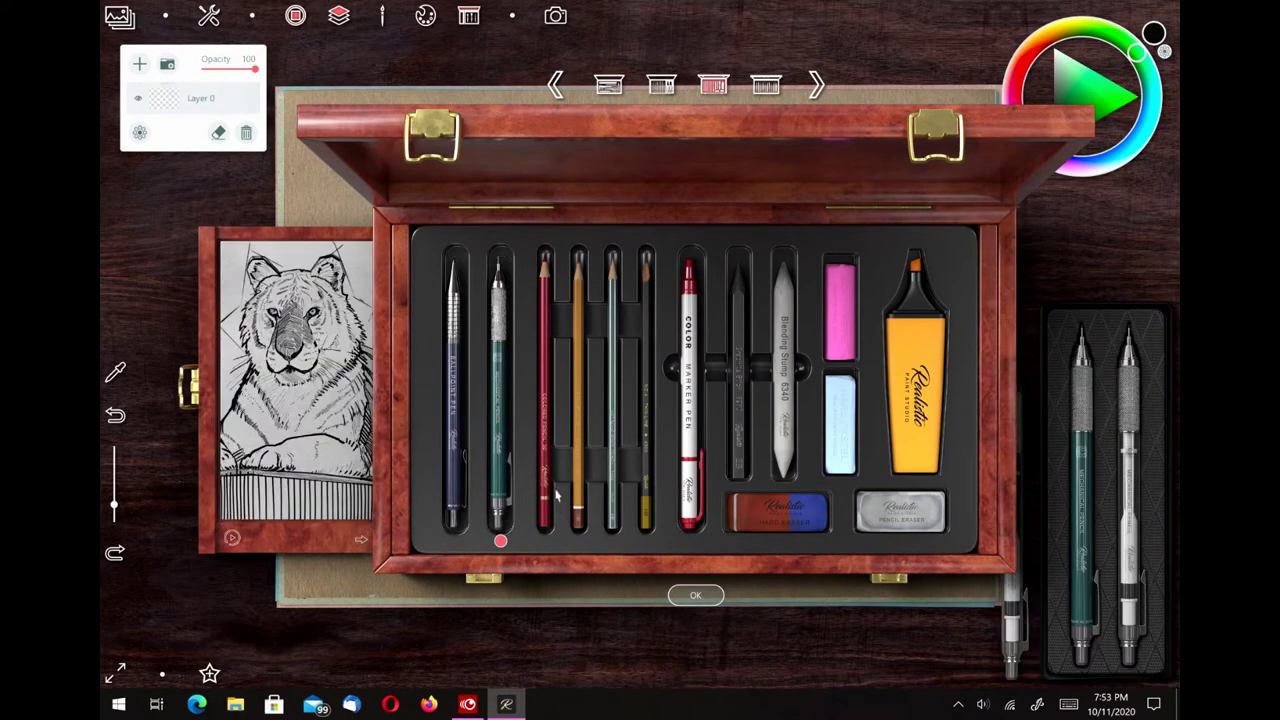
pyautogui.click(544, 500)
pyautogui.click(580, 492)
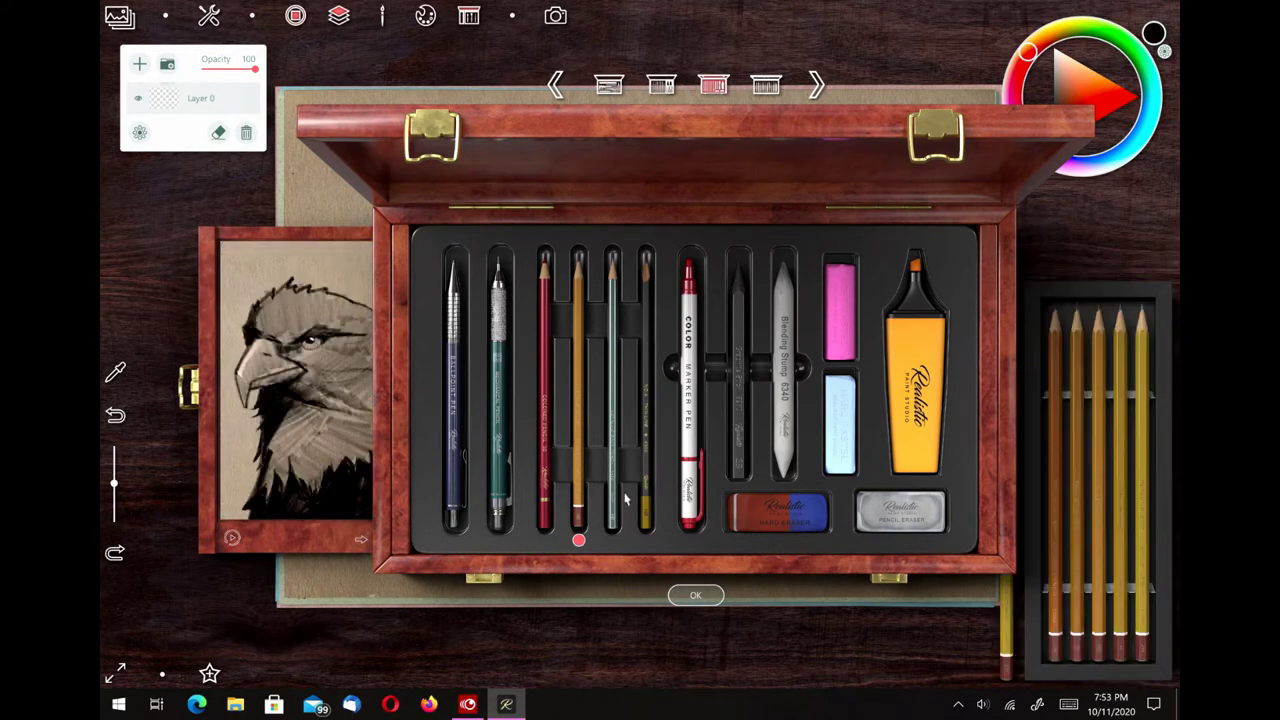
pyautogui.click(613, 500)
pyautogui.click(646, 500)
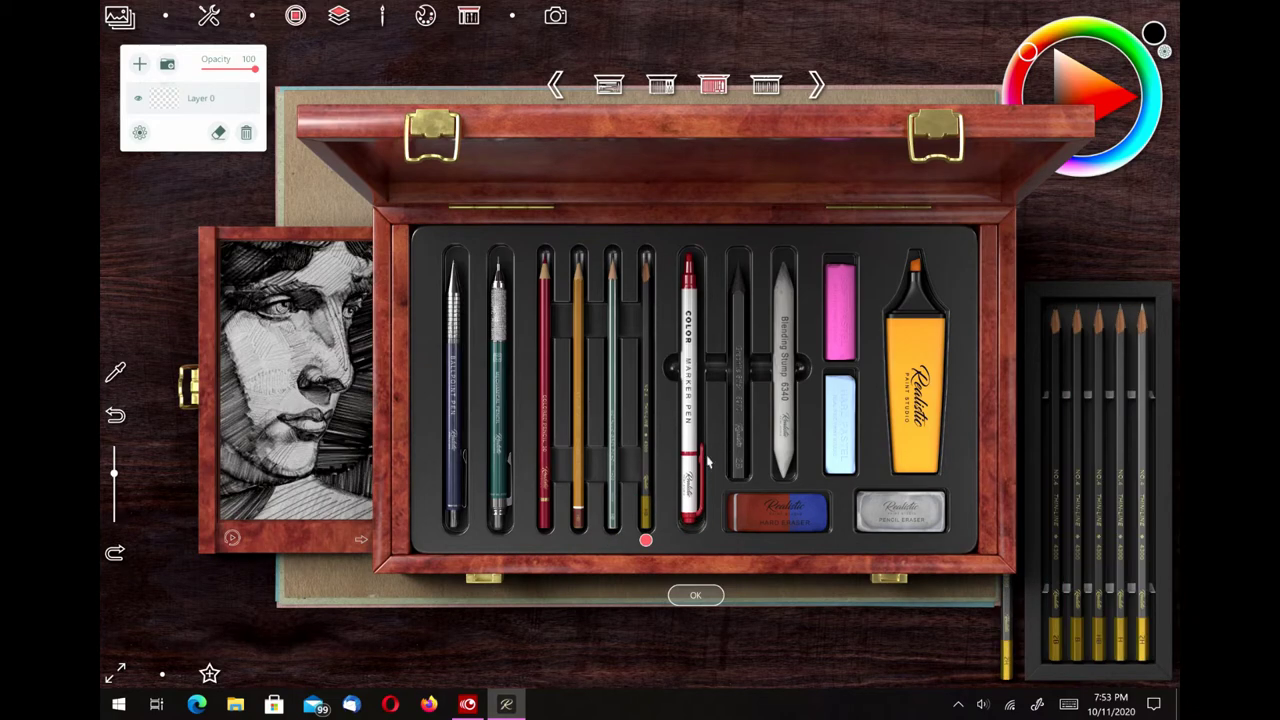
# Preview the color marker pen, blending stump, pastel stick, highlighter and erasers in the tool box.
pyautogui.click(692, 470)
pyautogui.click(783, 460)
pyautogui.click(848, 291)
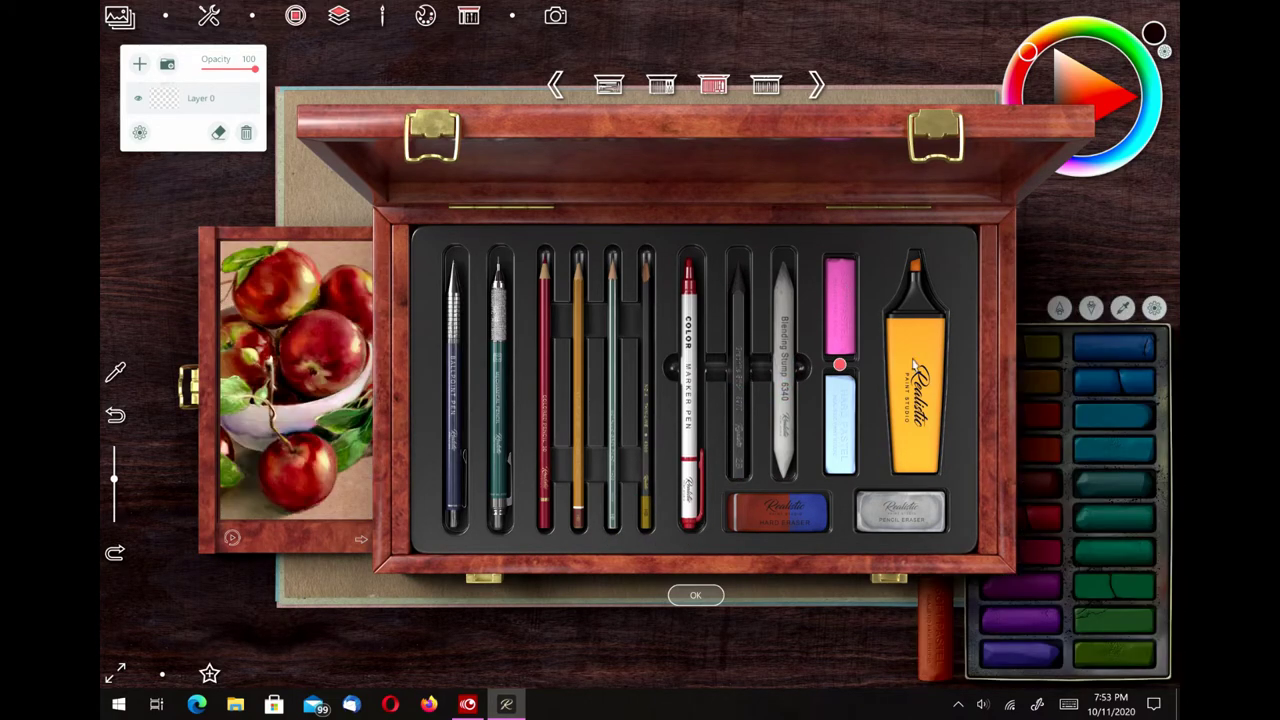
pyautogui.click(916, 365)
pyautogui.click(778, 510)
pyautogui.click(886, 505)
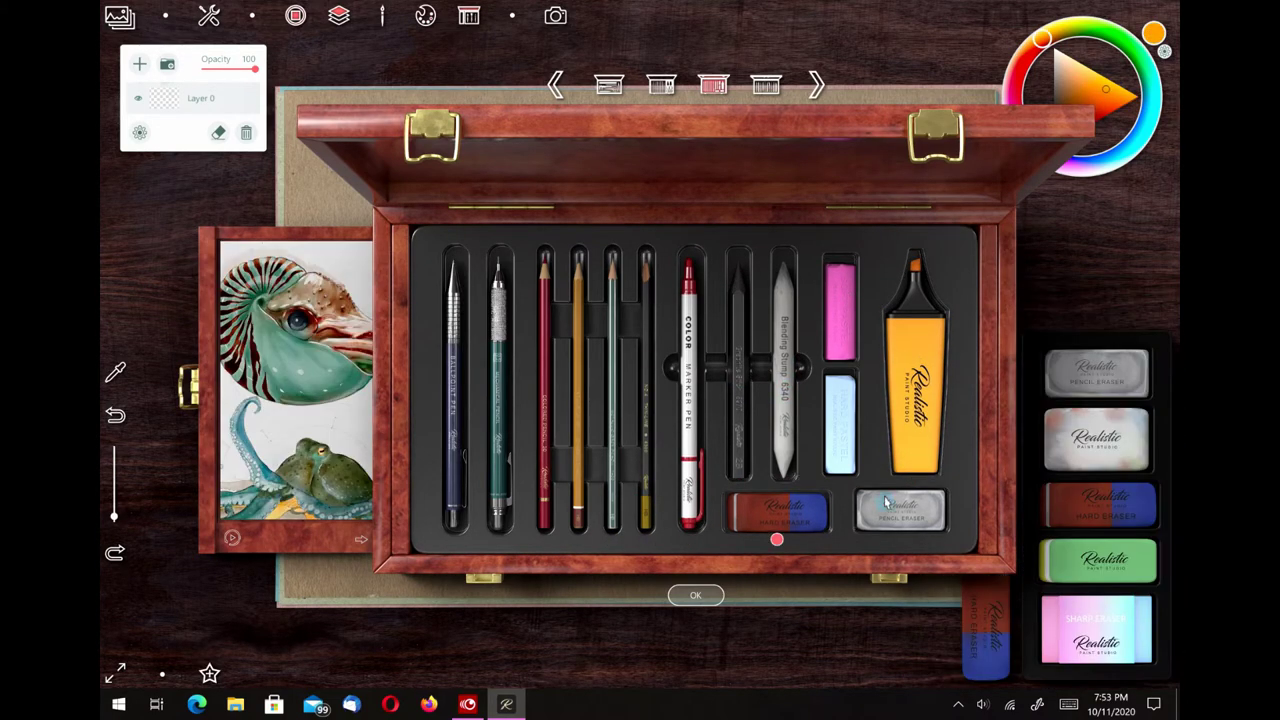
# Sketch a fan-shaped tuft of green strokes below the sheet's center with the ballpoint pen, enlarging the pen size after the first stroke.
pyautogui.click(449, 490)
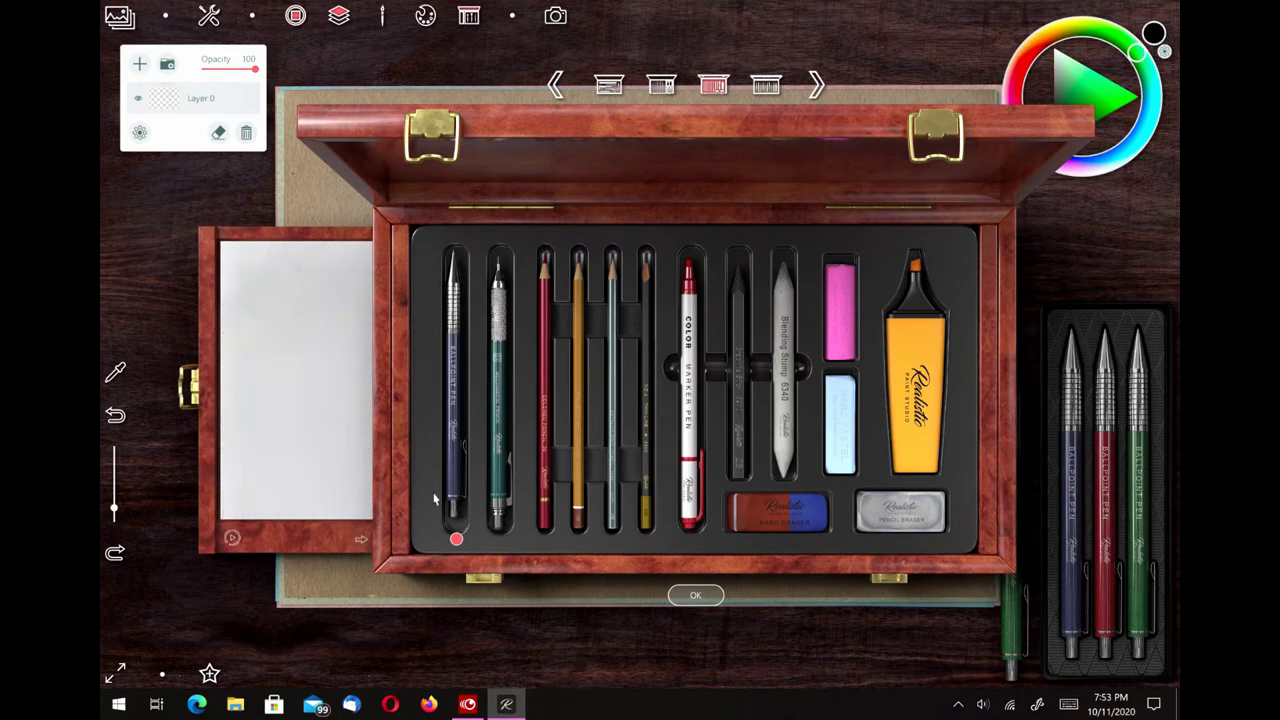
pyautogui.click(690, 595)
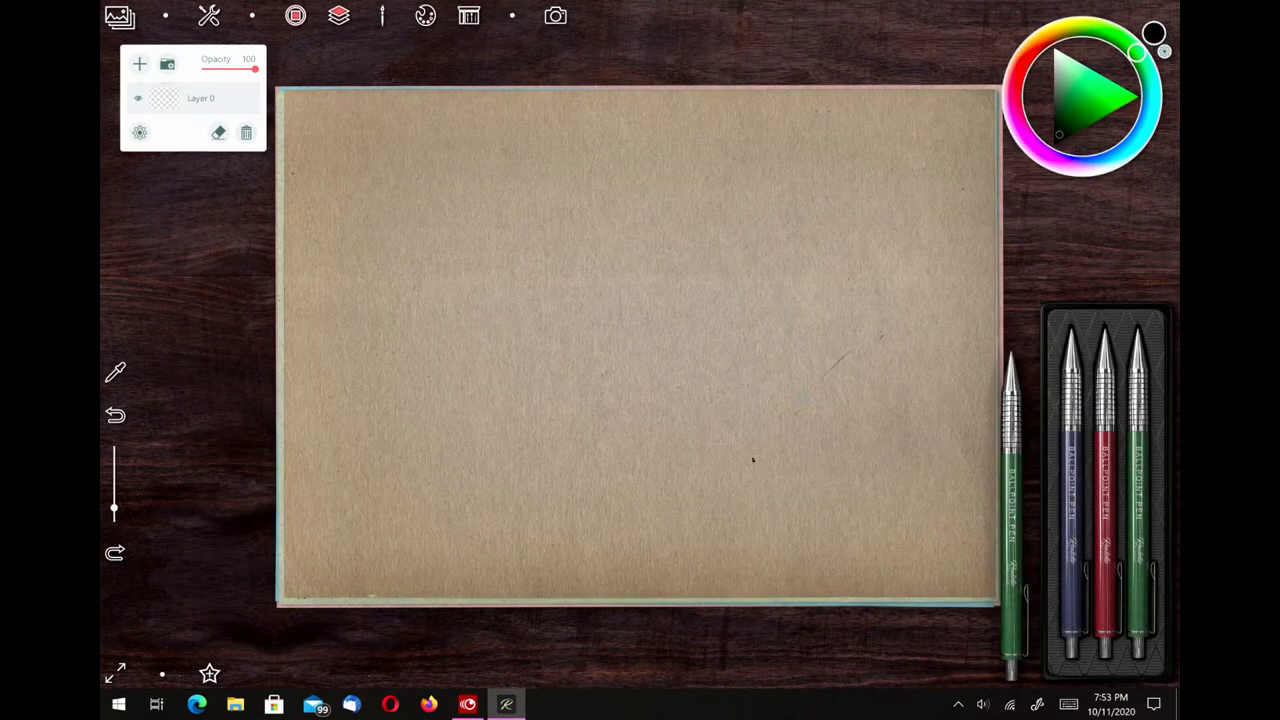
pyautogui.moveTo(640, 413); pyautogui.dragTo(656, 462)
pyautogui.moveTo(114, 508); pyautogui.dragTo(115, 481)
pyautogui.moveTo(674, 480)
pyautogui.mouseDown()
pyautogui.moveTo(682, 389)
pyautogui.moveTo(694, 438)
pyautogui.moveTo(724, 436)
pyautogui.moveTo(726, 456)
pyautogui.moveTo(639, 454)
pyautogui.moveTo(608, 424)
pyautogui.mouseUp()
pyautogui.moveTo(664, 472); pyautogui.dragTo(632, 410)
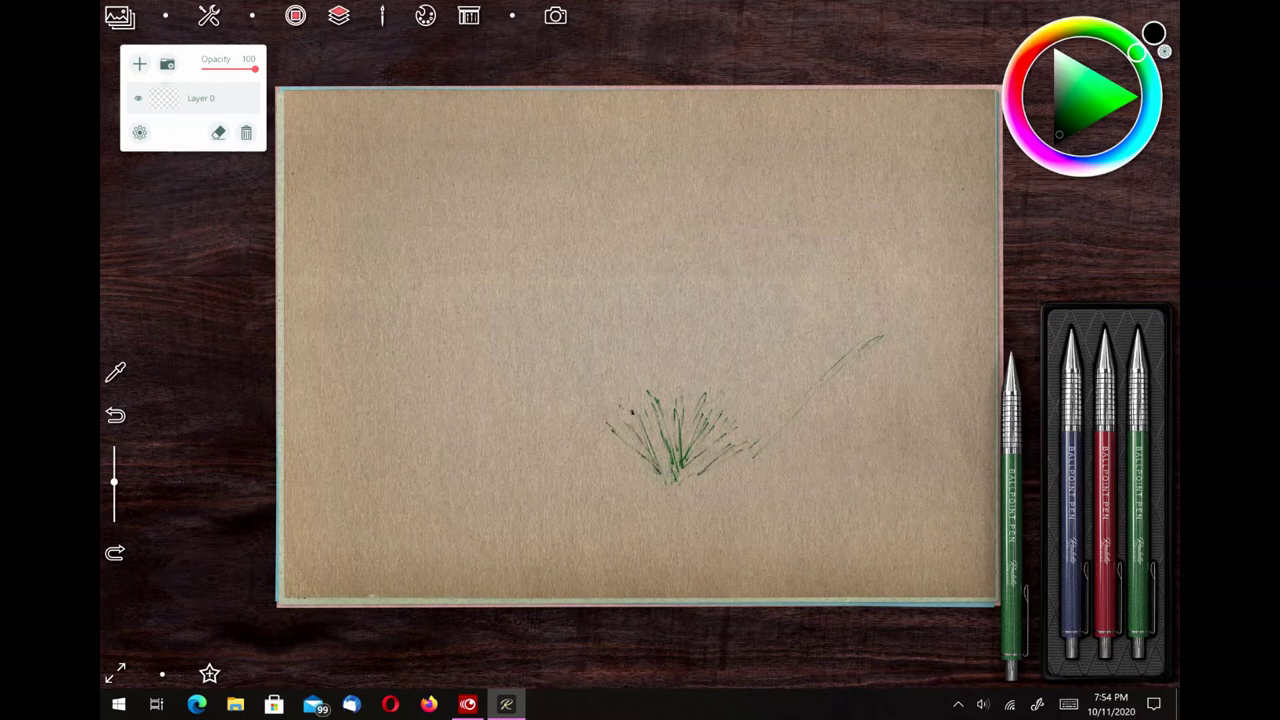
pyautogui.moveTo(660, 476); pyautogui.dragTo(600, 448)
pyautogui.moveTo(698, 470); pyautogui.dragTo(754, 436)
# Add a few red and blue ballpoint pen strokes inside the green tuft.
pyautogui.click(1105, 470)
pyautogui.moveTo(668, 432); pyautogui.dragTo(658, 396)
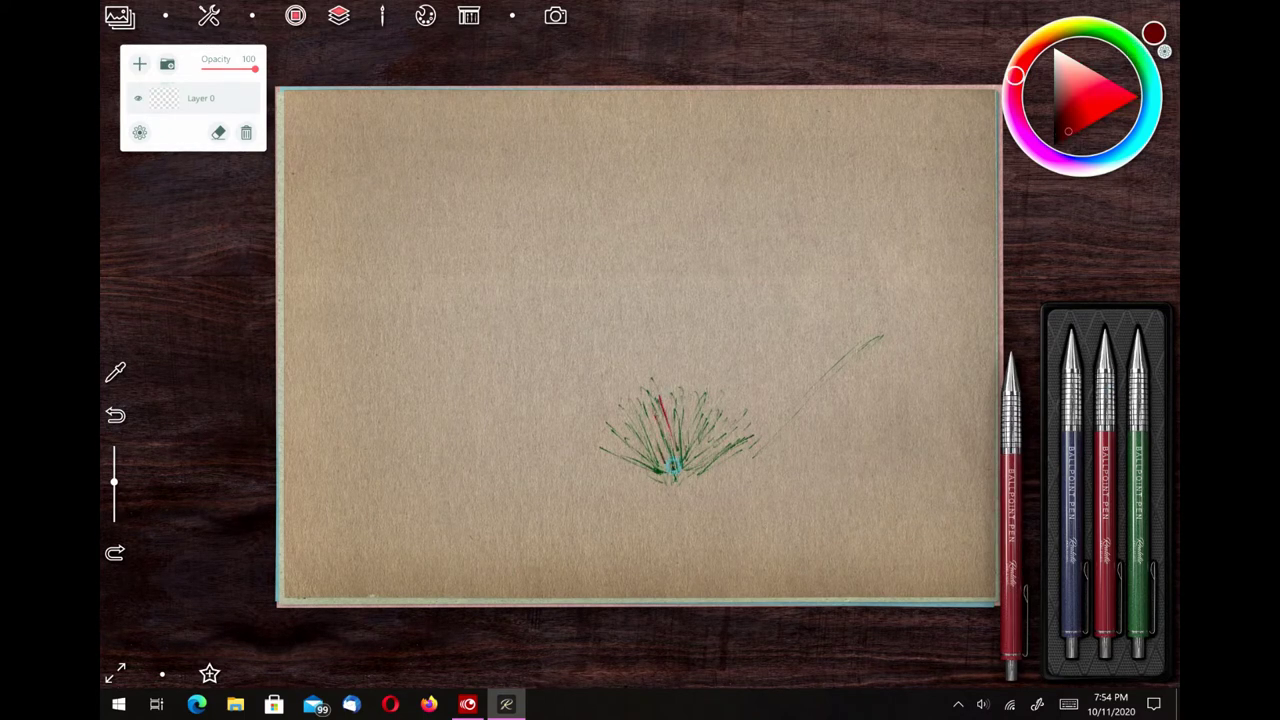
pyautogui.click(1071, 437)
pyautogui.moveTo(662, 458); pyautogui.dragTo(645, 397)
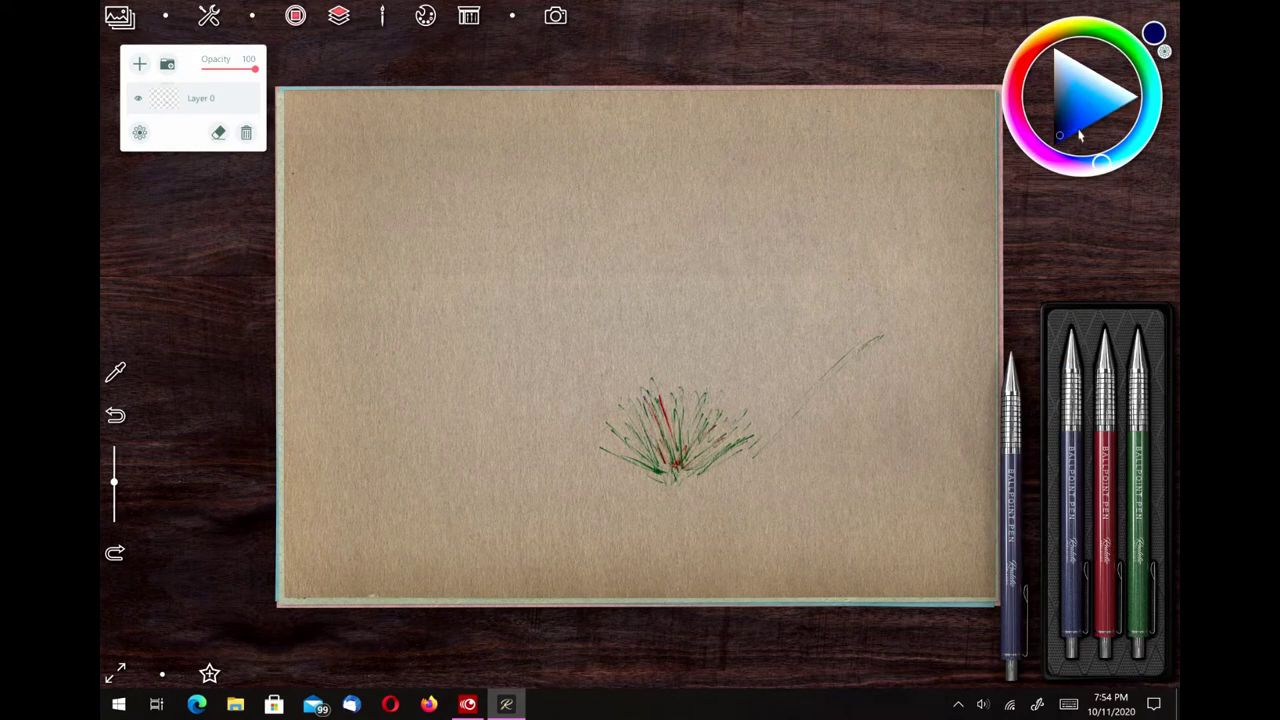
# Darken the pen color to black and add more strokes on both sides of the tuft.
pyautogui.click(1056, 143)
pyautogui.moveTo(676, 462)
pyautogui.mouseDown()
pyautogui.moveTo(652, 381)
pyautogui.moveTo(620, 405)
pyautogui.mouseUp()
pyautogui.moveTo(650, 466); pyautogui.dragTo(608, 436)
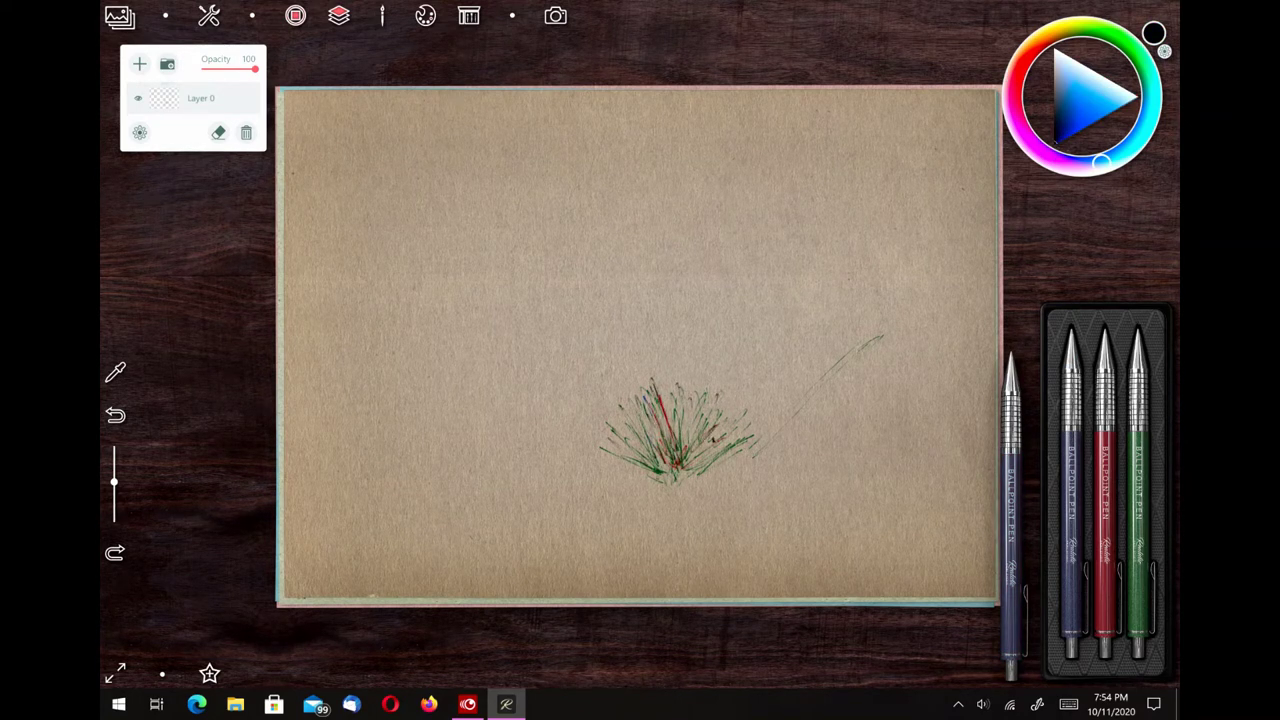
pyautogui.moveTo(706, 462); pyautogui.dragTo(756, 412)
pyautogui.moveTo(685, 478); pyautogui.dragTo(718, 410)
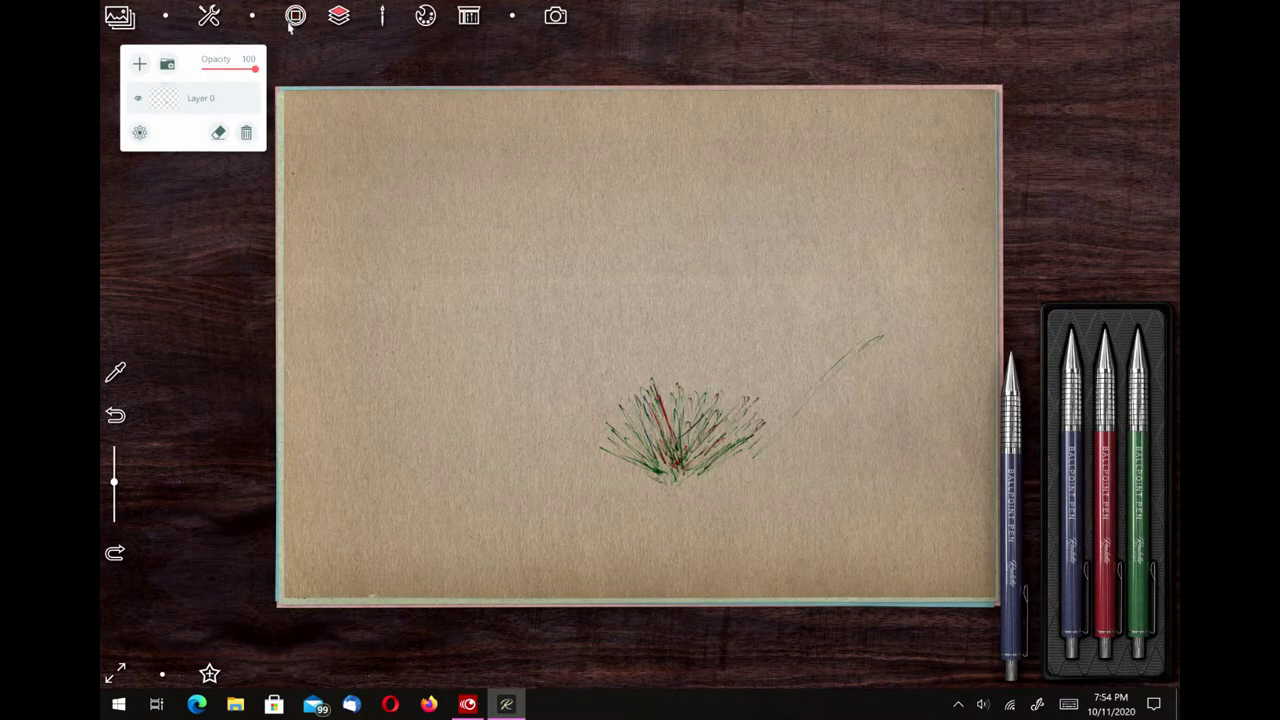
# Try different hues on the color wheel, settling on red with a dark gray shade.
pyautogui.moveTo(1102, 163); pyautogui.dragTo(1026, 139)
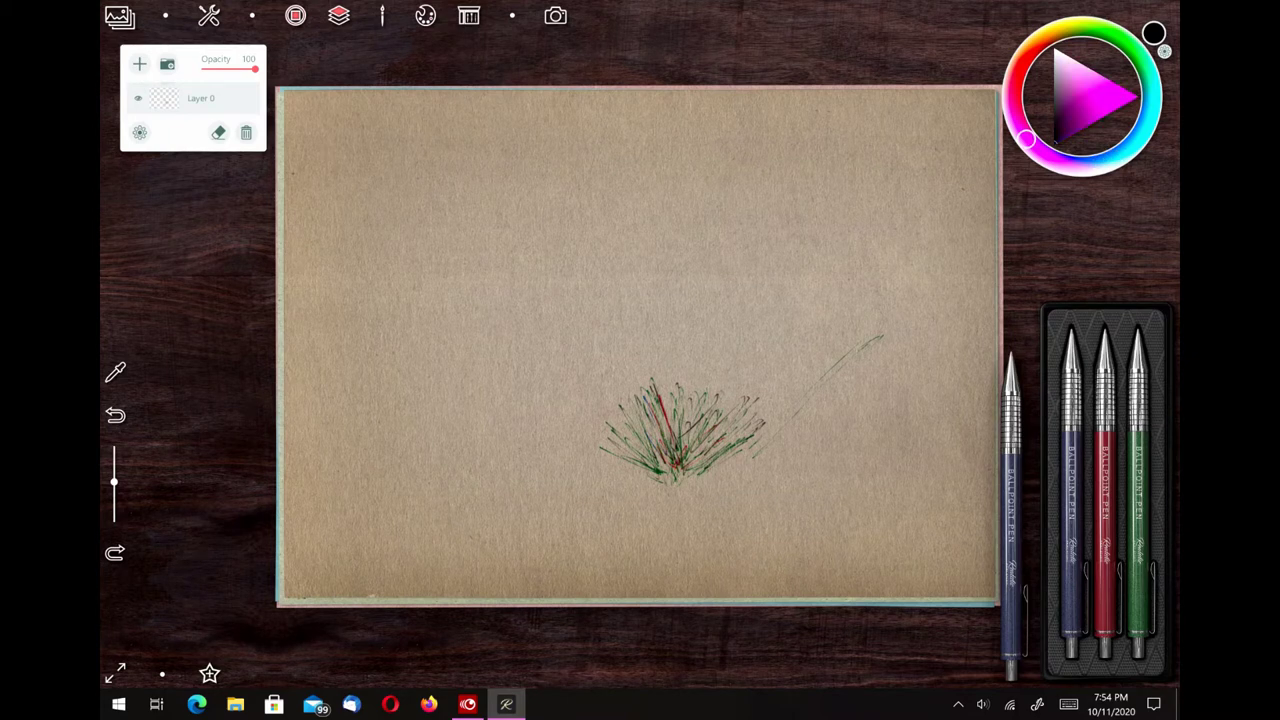
pyautogui.moveTo(1144, 146); pyautogui.dragTo(1040, 68)
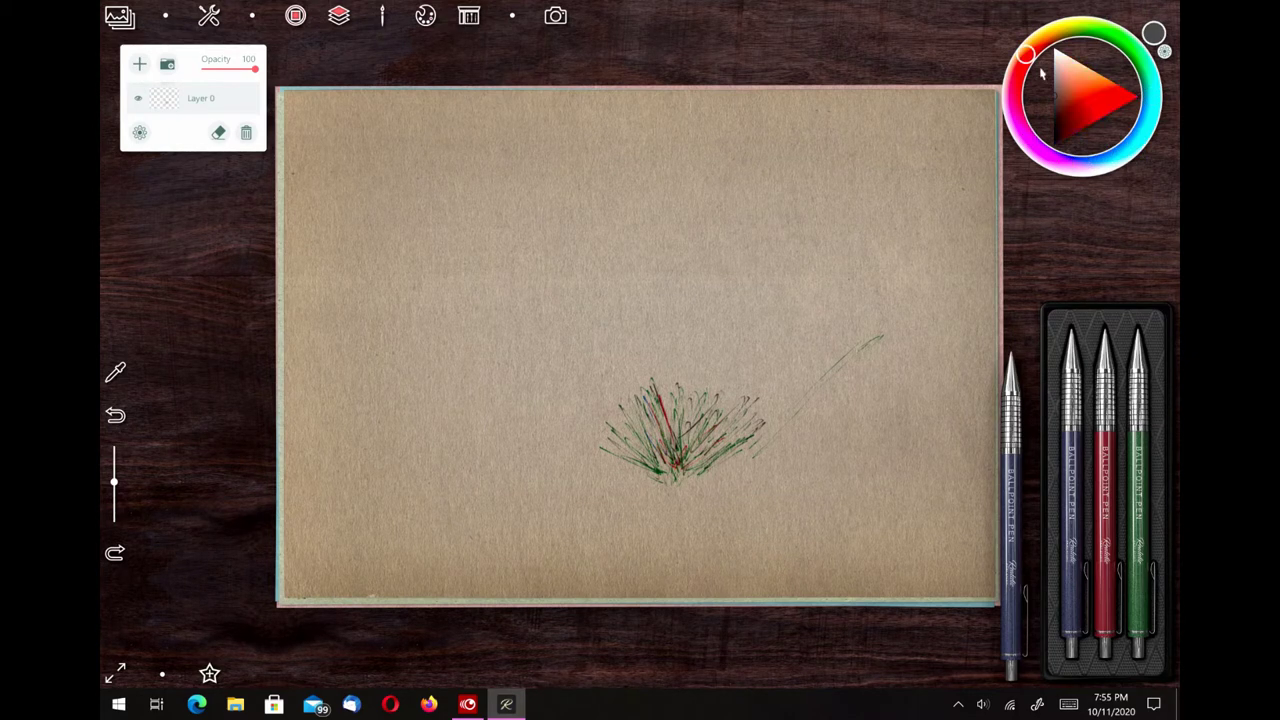
# Change the desktop background to multicolored wooden planks and raise the pen pressure hardness to its maximum.
pyautogui.click(210, 17)
pyautogui.click(362, 120)
pyautogui.click(364, 124)
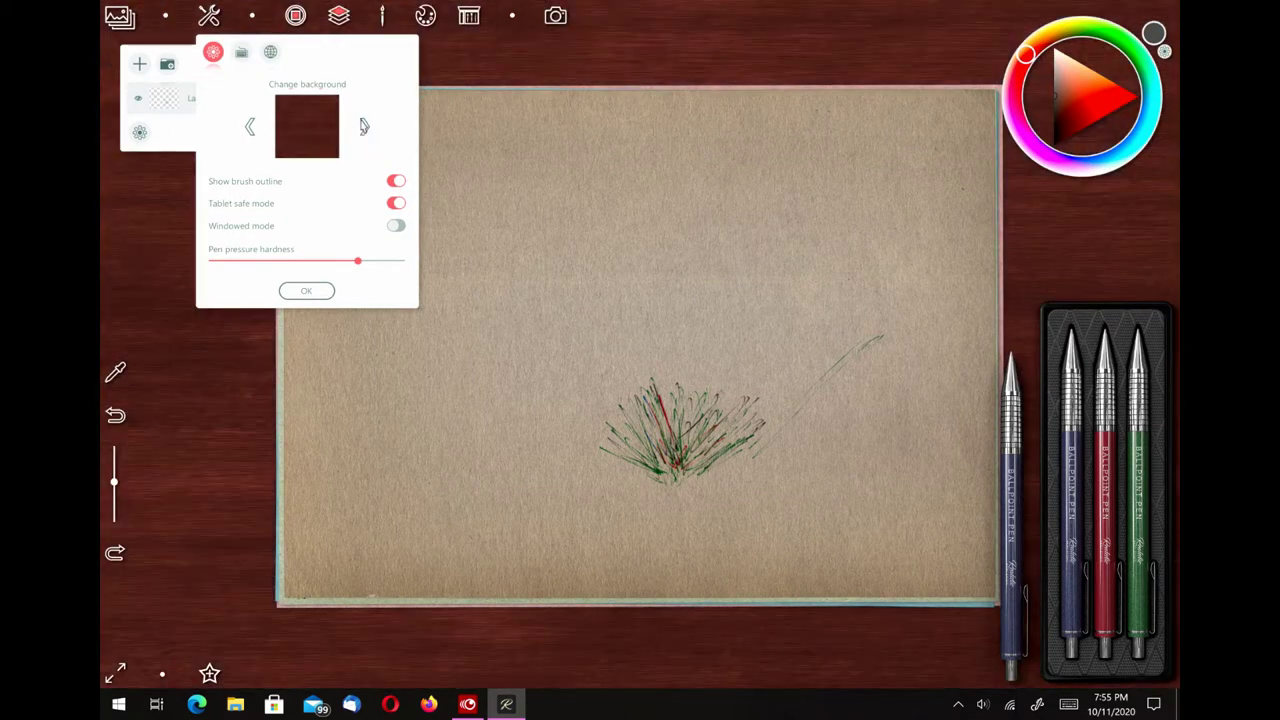
pyautogui.click(364, 126)
pyautogui.moveTo(358, 261); pyautogui.dragTo(400, 262)
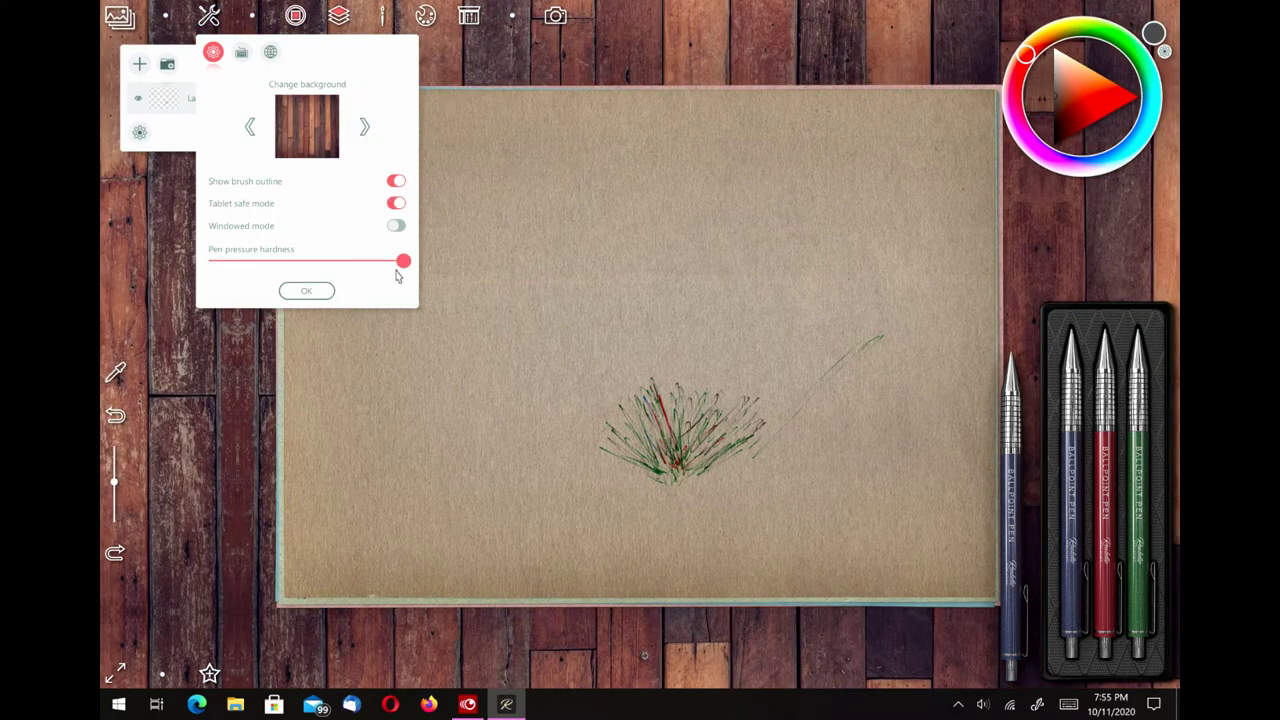
pyautogui.click(318, 294)
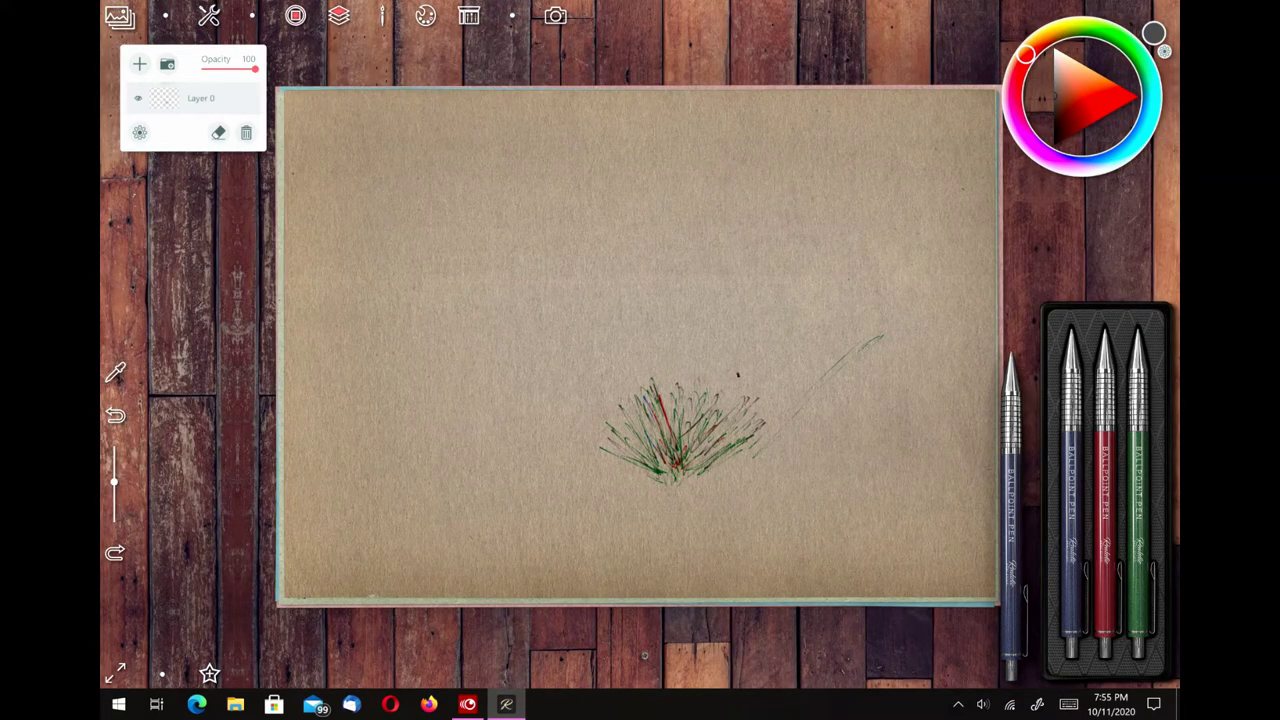
# Lower the pen pressure hardness to near its minimum and add dark ballpoint strokes along the upper edge of the tuft.
pyautogui.click(211, 18)
pyautogui.moveTo(404, 262); pyautogui.dragTo(243, 263)
pyautogui.click(679, 464)
pyautogui.moveTo(750, 381); pyautogui.dragTo(706, 423)
pyautogui.moveTo(763, 392); pyautogui.dragTo(720, 430)
pyautogui.moveTo(770, 403); pyautogui.dragTo(735, 434)
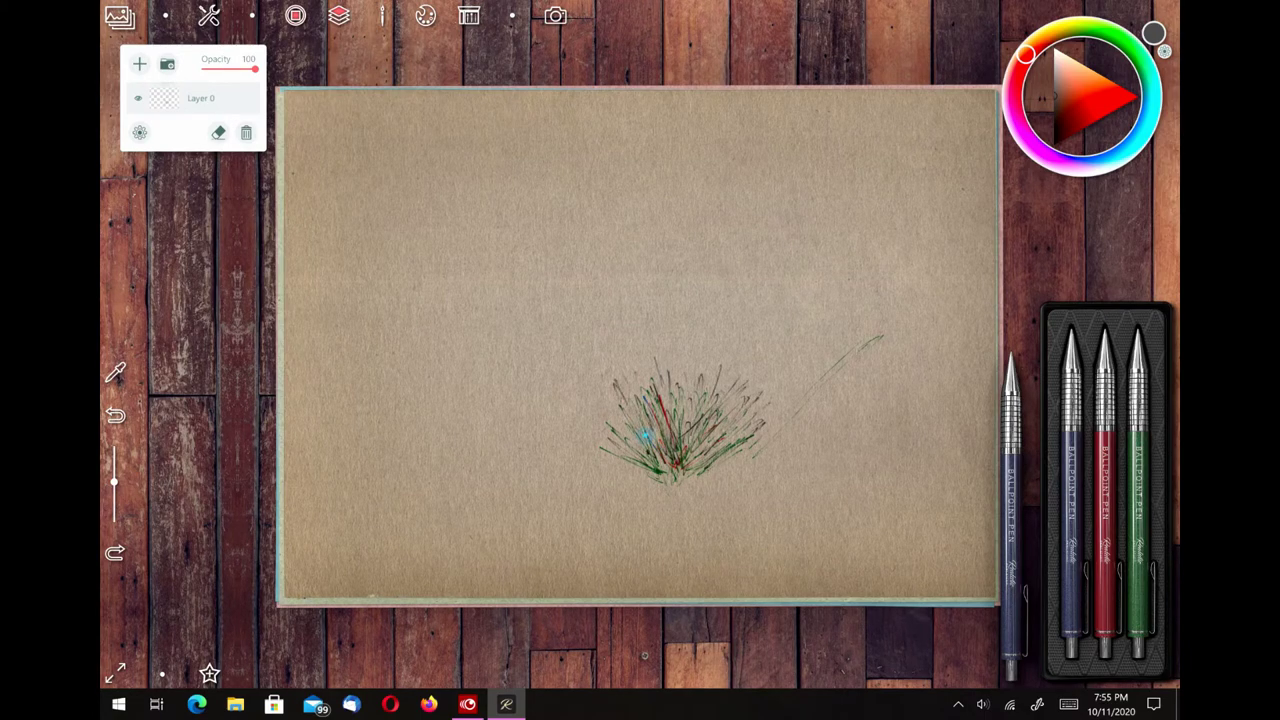
# Raise the pen pressure hardness to slightly below the middle of its range.
pyautogui.click(208, 15)
pyautogui.moveTo(243, 261); pyautogui.dragTo(291, 261)
pyautogui.click(318, 294)
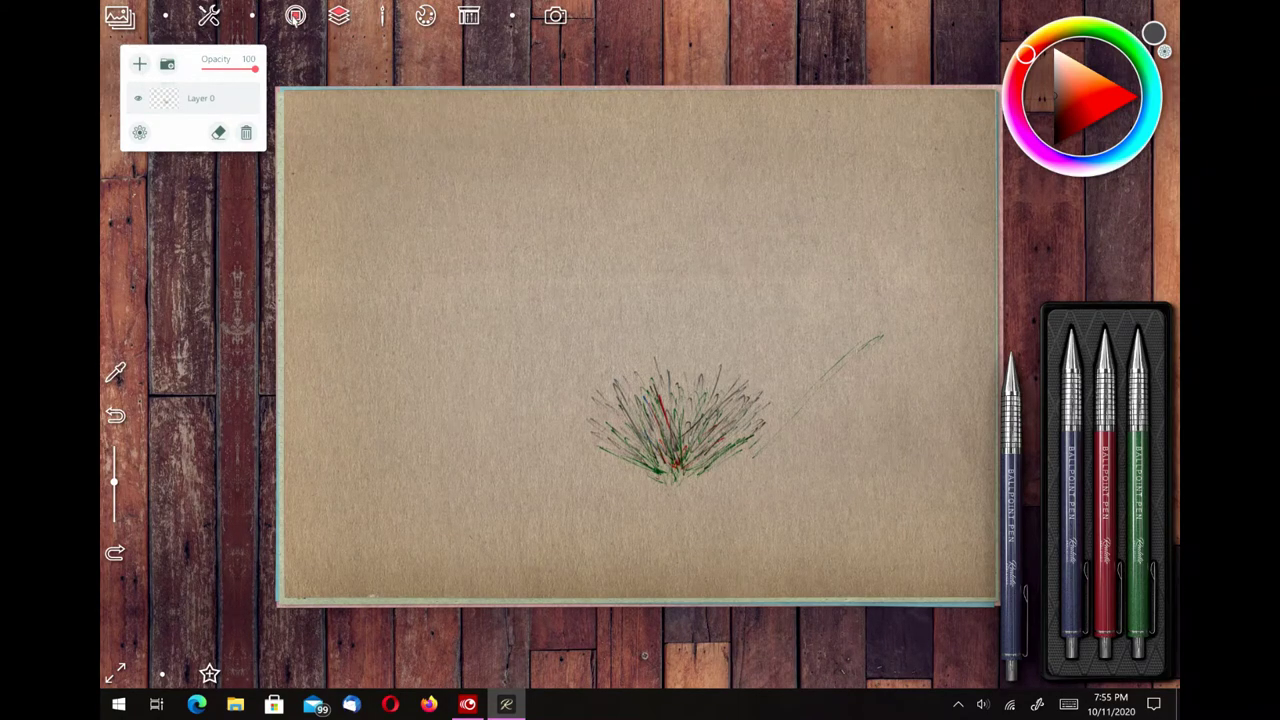
# Make the color picker slightly smaller, toggle autohide on drawing on and off, and turn off the triangle color picker.
pyautogui.click(1164, 51)
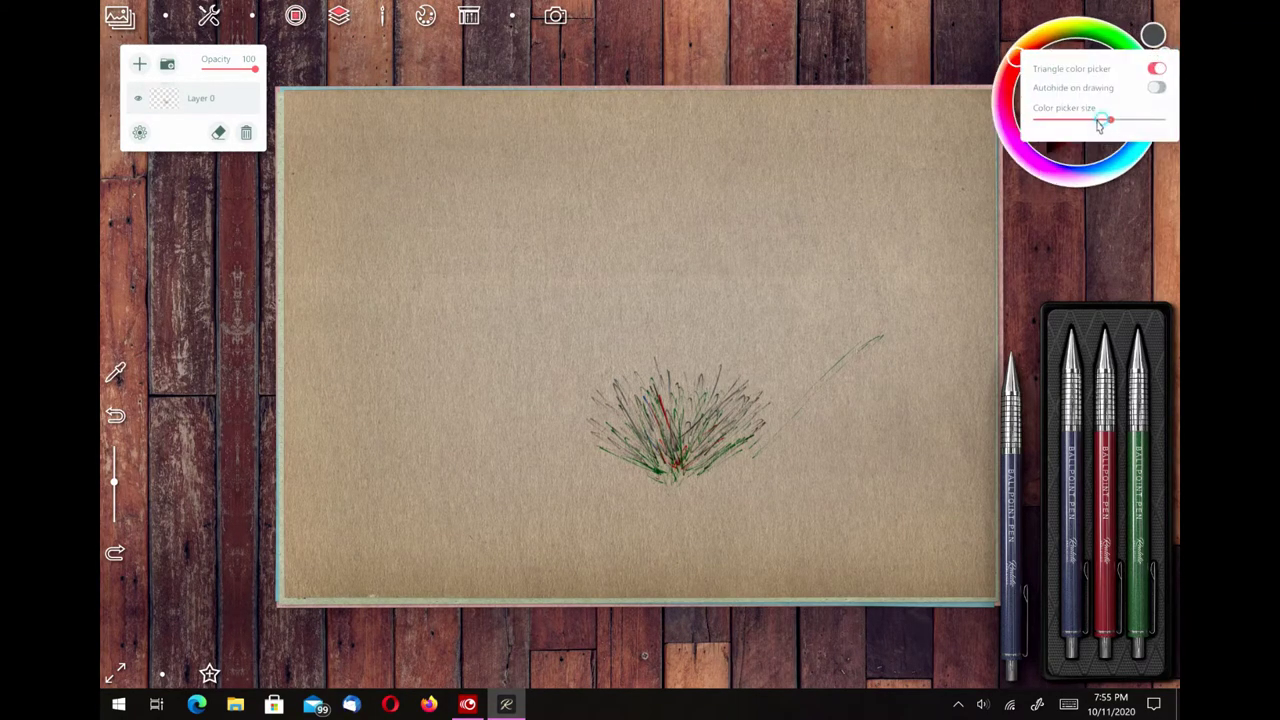
pyautogui.moveTo(1103, 121)
pyautogui.mouseDown()
pyautogui.moveTo(1148, 120)
pyautogui.moveTo(1095, 125)
pyautogui.mouseUp()
pyautogui.click(1158, 88)
pyautogui.click(1158, 88)
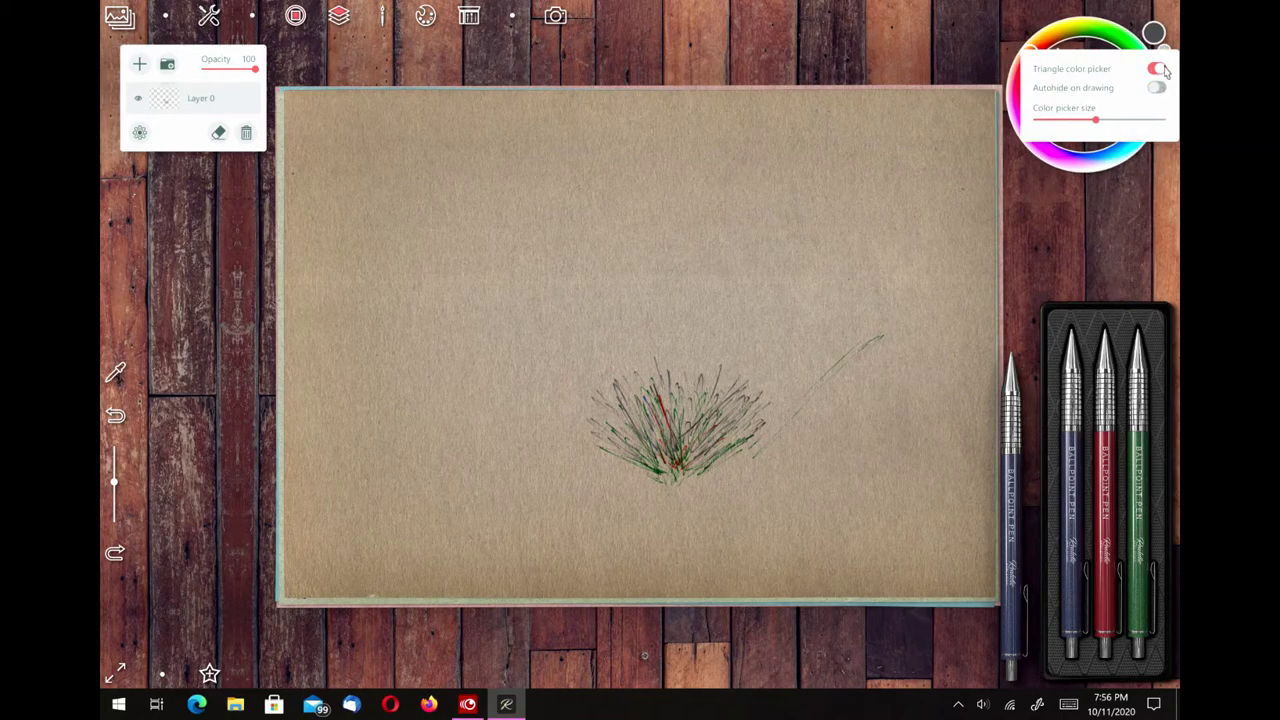
pyautogui.click(1158, 69)
pyautogui.click(1130, 202)
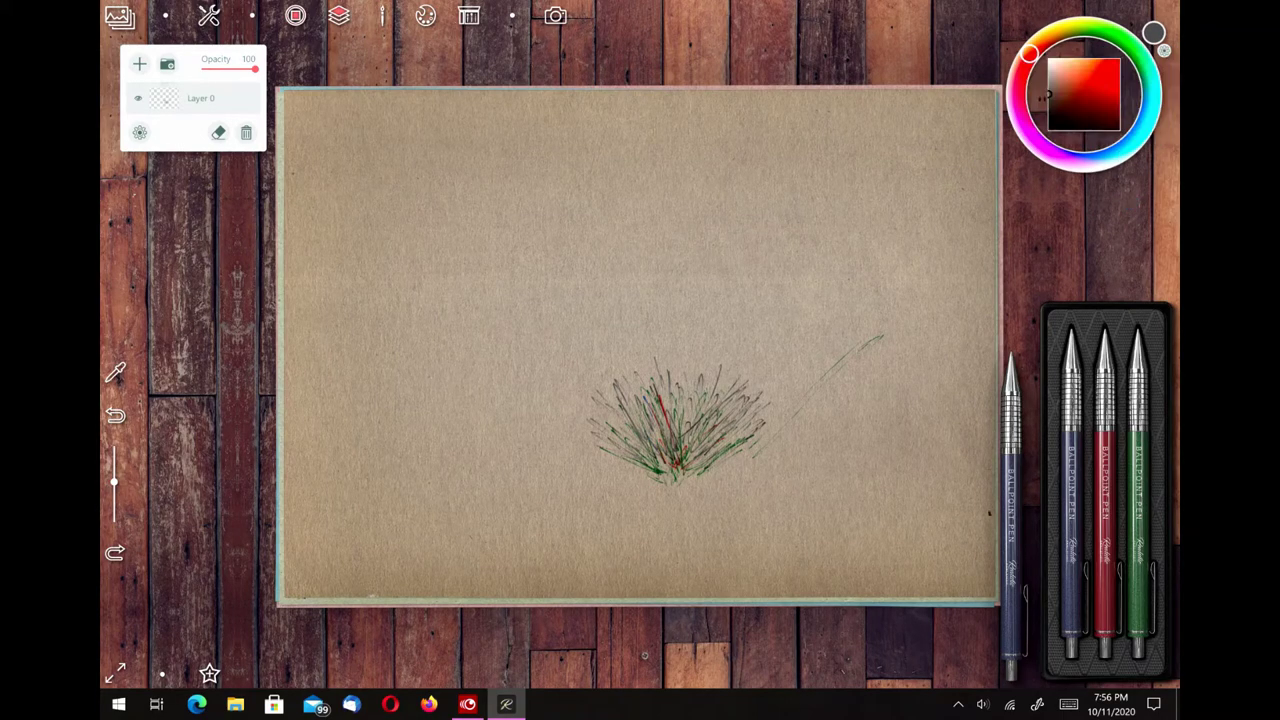
# Choose the mechanical pencil from the tool box and sketch a tall vertical stalk with a looped flower head above the tuft.
pyautogui.click(1015, 503)
pyautogui.click(507, 439)
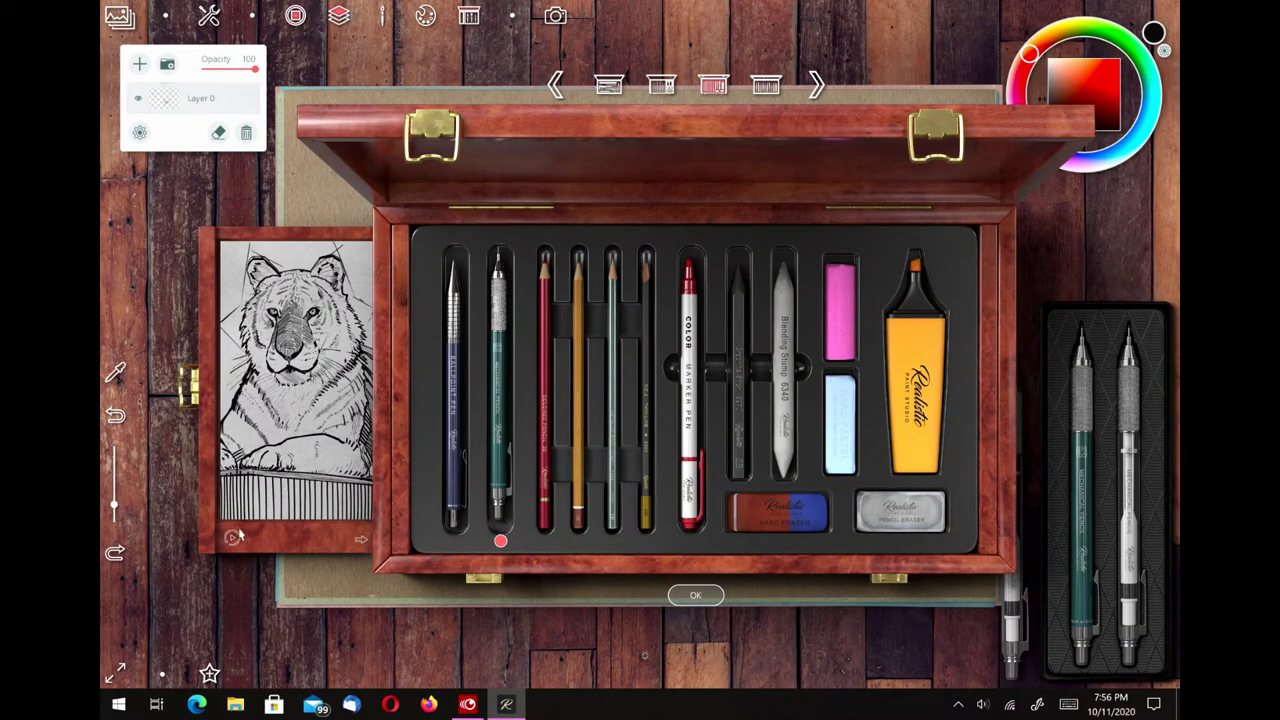
pyautogui.click(361, 541)
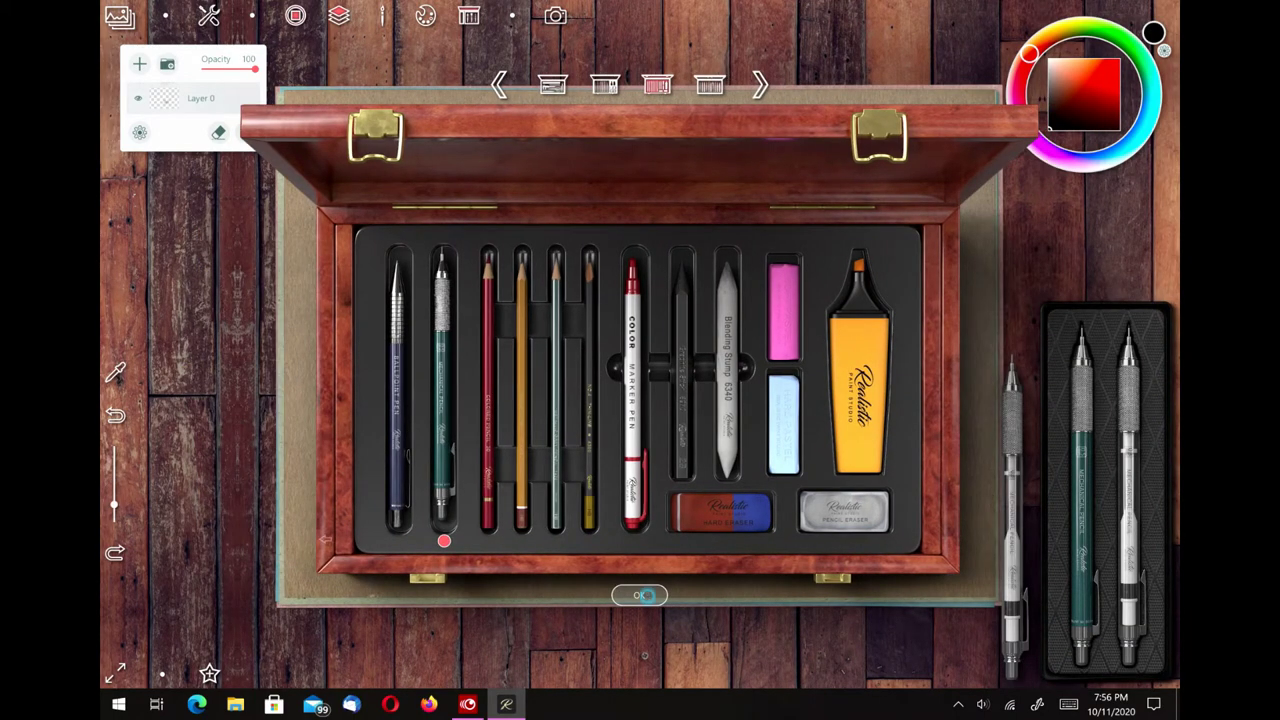
pyautogui.click(646, 595)
pyautogui.moveTo(680, 418); pyautogui.dragTo(679, 255)
pyautogui.moveTo(676, 336); pyautogui.dragTo(674, 217)
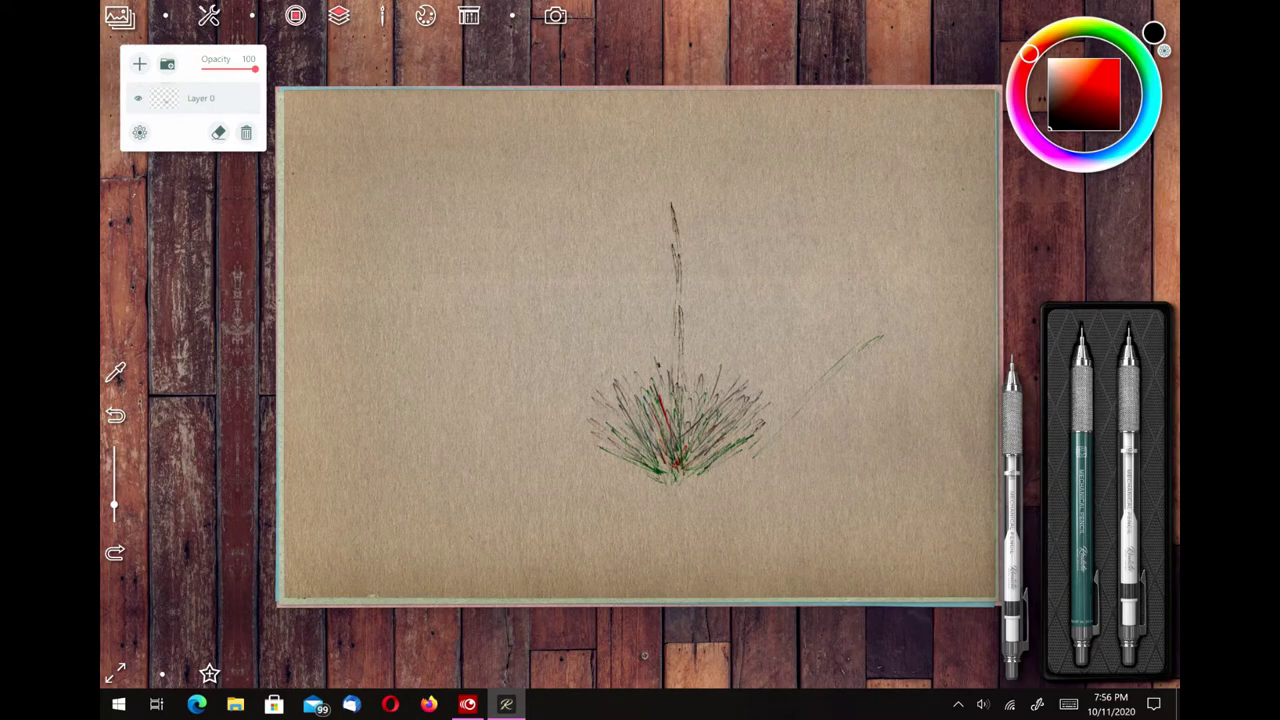
pyautogui.moveTo(665, 107)
pyautogui.mouseDown()
pyautogui.moveTo(670, 200)
pyautogui.moveTo(668, 110)
pyautogui.moveTo(690, 196)
pyautogui.moveTo(657, 200)
pyautogui.moveTo(660, 186)
pyautogui.moveTo(680, 200)
pyautogui.mouseUp()
# Switch to the green mechanical pencil and reinforce the flower stalk with additional vertical strokes.
pyautogui.click(1084, 440)
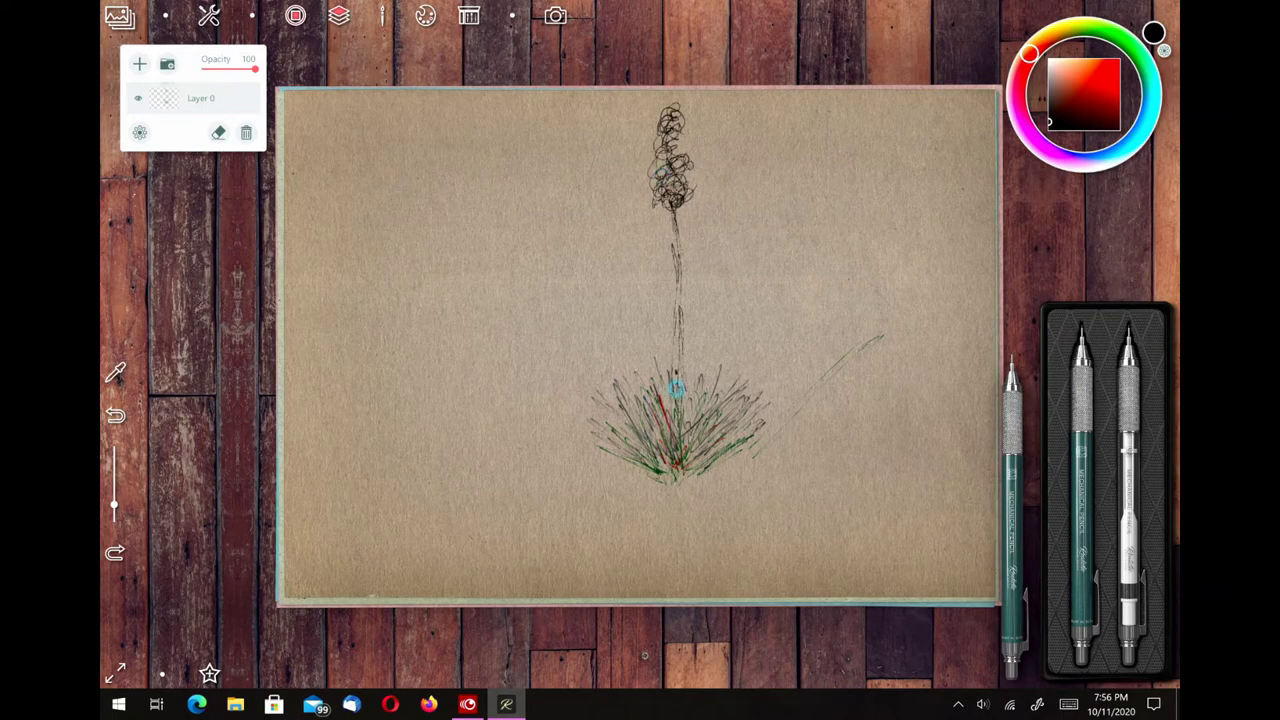
pyautogui.moveTo(676, 268); pyautogui.dragTo(677, 319)
pyautogui.moveTo(677, 209); pyautogui.dragTo(681, 235)
pyautogui.moveTo(680, 279); pyautogui.dragTo(680, 307)
# Select a blue colored pencil and draw a mountain ridge line across the sheet on both sides of the stalk.
pyautogui.click(1008, 388)
pyautogui.click(491, 479)
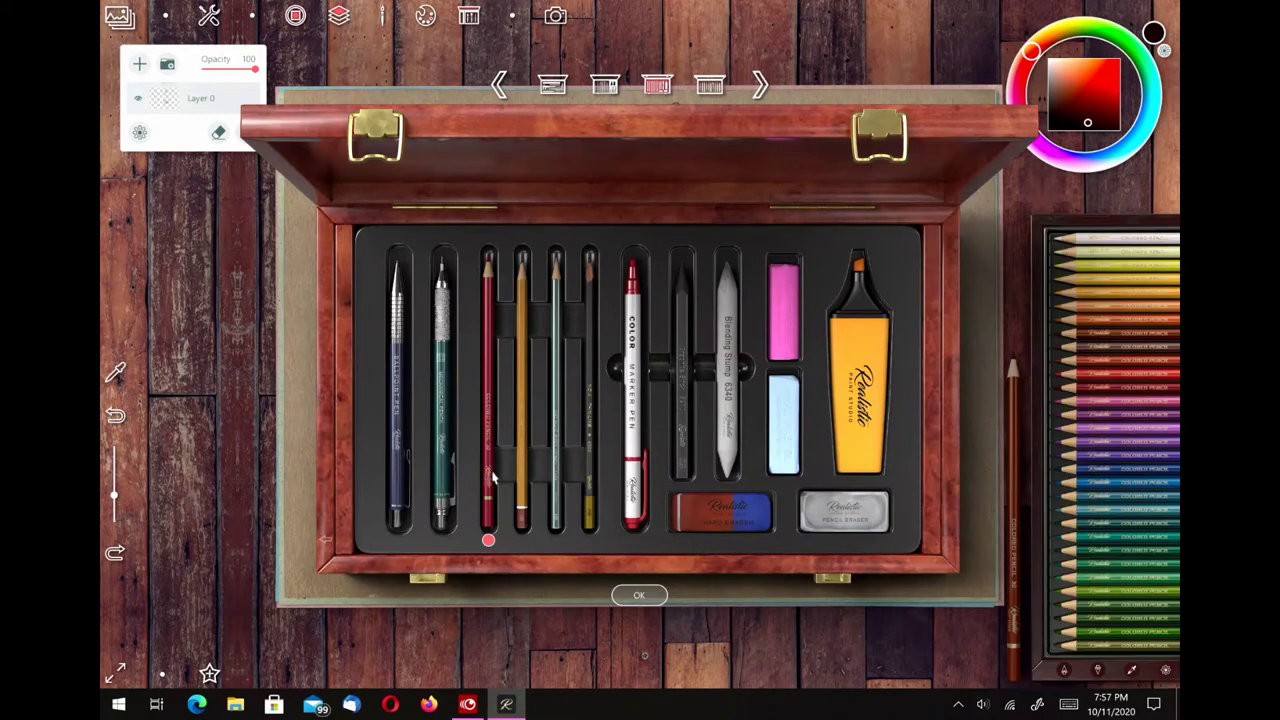
pyautogui.click(1081, 500)
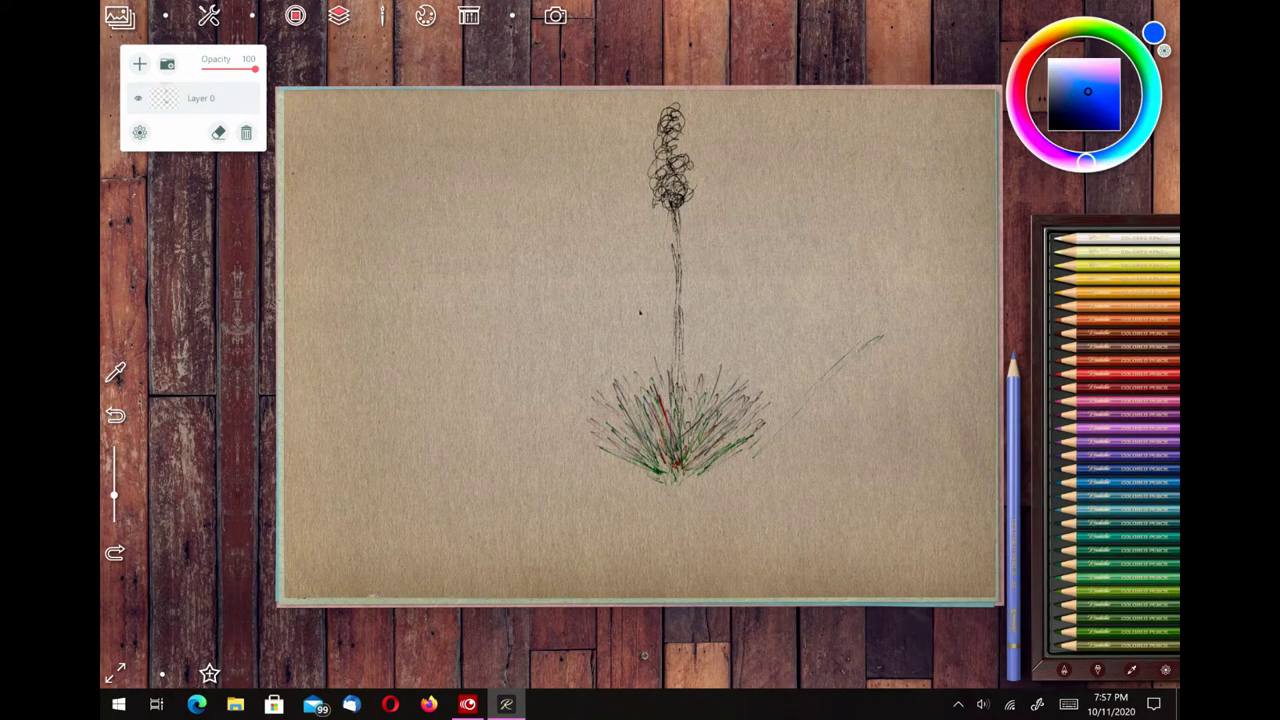
pyautogui.moveTo(598, 248); pyautogui.dragTo(660, 241)
pyautogui.moveTo(529, 284); pyautogui.dragTo(650, 242)
pyautogui.moveTo(392, 263); pyautogui.dragTo(467, 260)
pyautogui.moveTo(489, 265); pyautogui.dragTo(592, 252)
pyautogui.moveTo(683, 237); pyautogui.dragTo(942, 252)
pyautogui.moveTo(850, 258)
pyautogui.mouseDown()
pyautogui.moveTo(745, 292)
pyautogui.moveTo(845, 260)
pyautogui.mouseUp()
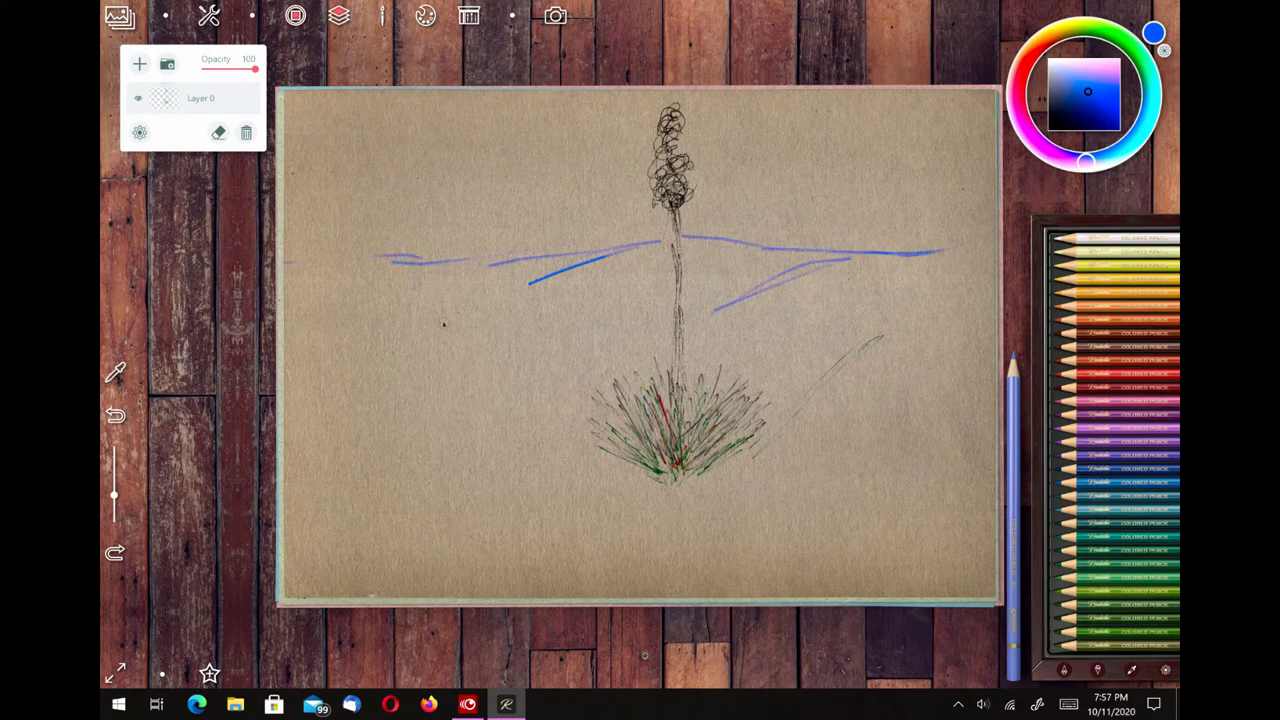
# Add blue slope lines to the mountains and a horizontal base line beneath them on both sides.
pyautogui.moveTo(478, 270); pyautogui.dragTo(344, 322)
pyautogui.moveTo(580, 306); pyautogui.dragTo(466, 270)
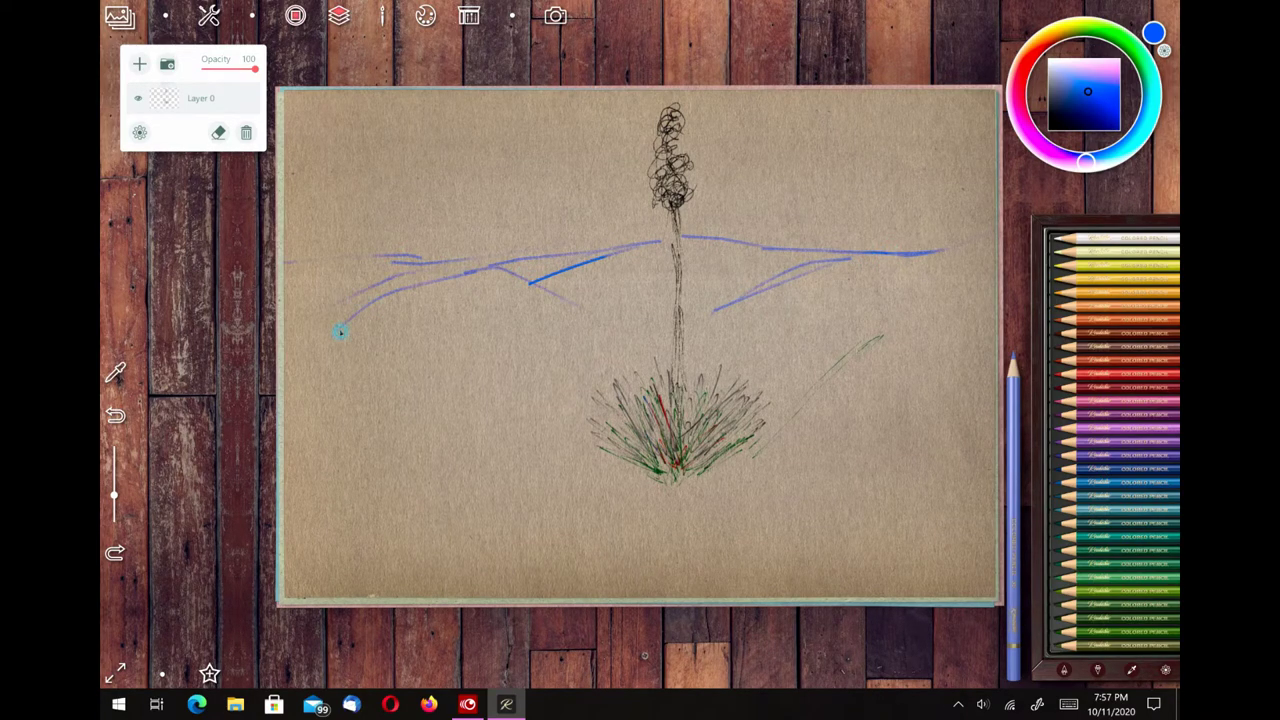
pyautogui.moveTo(330, 333); pyautogui.dragTo(510, 332)
pyautogui.moveTo(702, 319); pyautogui.dragTo(845, 320)
pyautogui.moveTo(818, 318); pyautogui.dragTo(998, 318)
pyautogui.moveTo(988, 248)
pyautogui.mouseDown()
pyautogui.moveTo(911, 289)
pyautogui.moveTo(883, 272)
pyautogui.mouseUp()
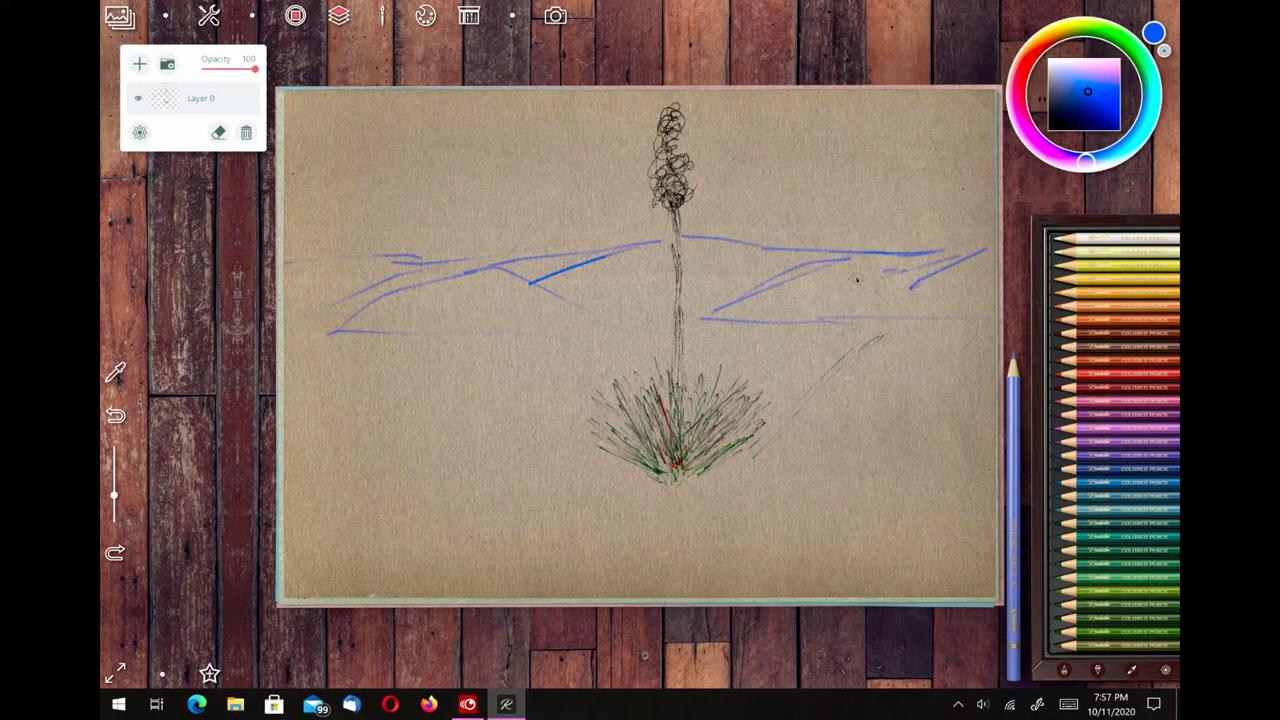
# Try a pale blue, then darken the pencil to navy and shade the mountain slopes right of the stalk.
pyautogui.click(1058, 77)
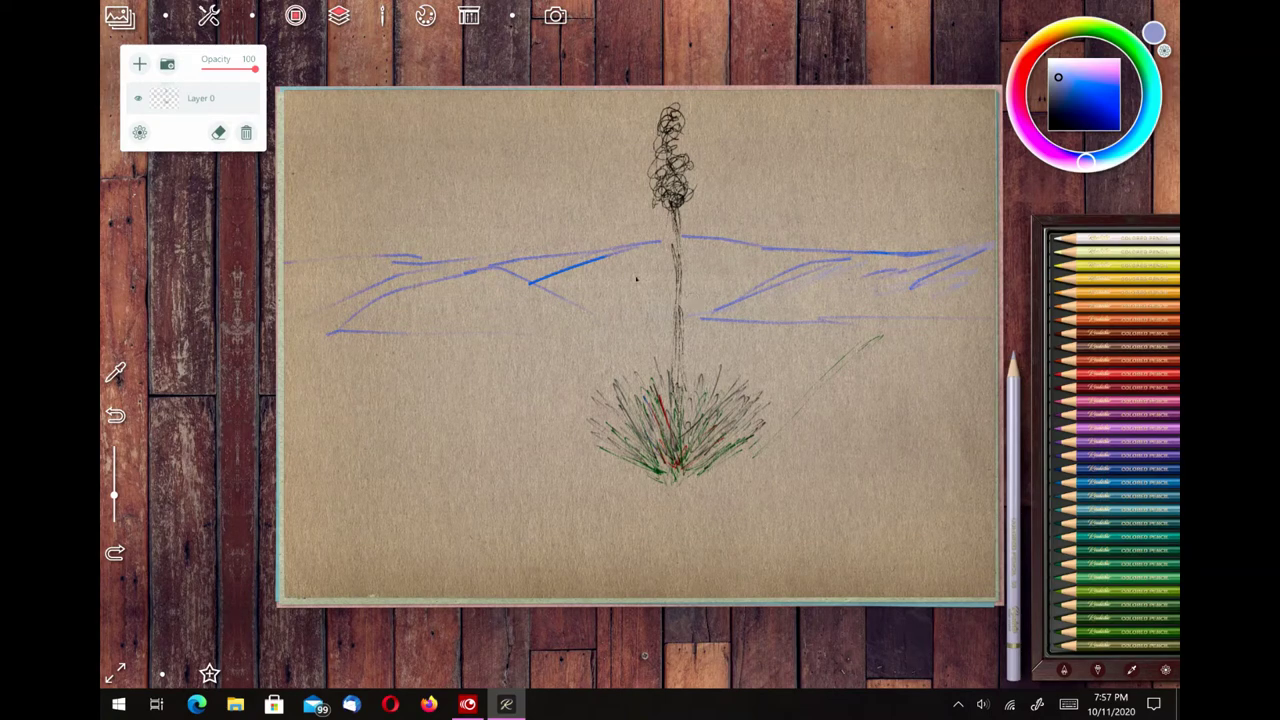
pyautogui.click(1073, 104)
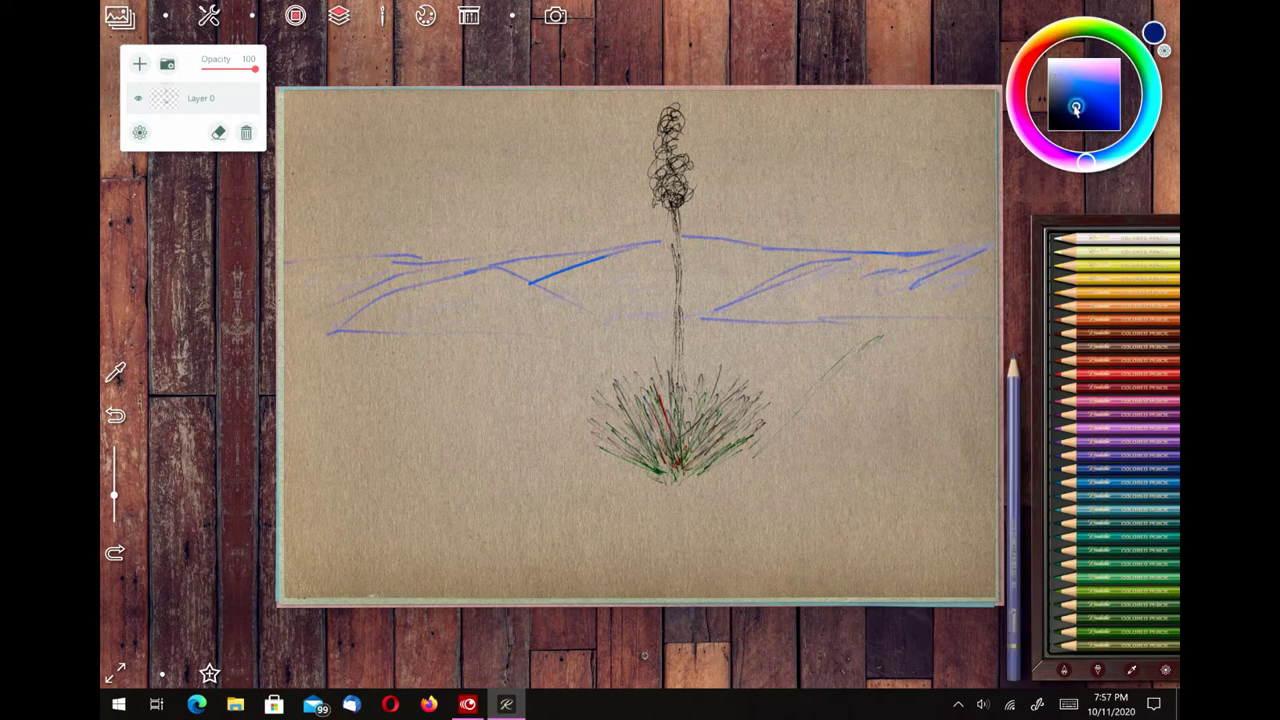
pyautogui.moveTo(850, 294)
pyautogui.mouseDown()
pyautogui.moveTo(955, 308)
pyautogui.moveTo(712, 302)
pyautogui.mouseUp()
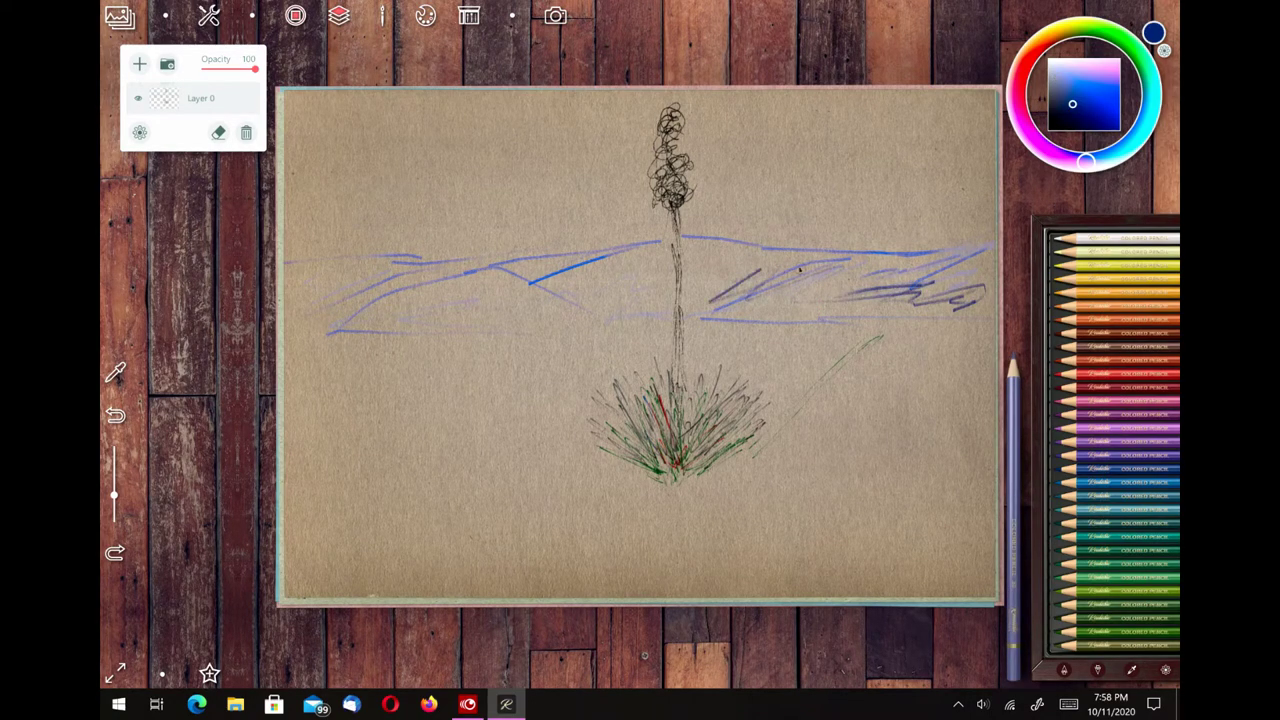
# Enlarge the pencil size and draw dark navy strokes along the foot of the mountains left of the stalk.
pyautogui.moveTo(115, 494); pyautogui.dragTo(115, 474)
pyautogui.moveTo(400, 317); pyautogui.dragTo(498, 295)
pyautogui.moveTo(498, 292); pyautogui.dragTo(590, 316)
pyautogui.moveTo(288, 334); pyautogui.dragTo(412, 318)
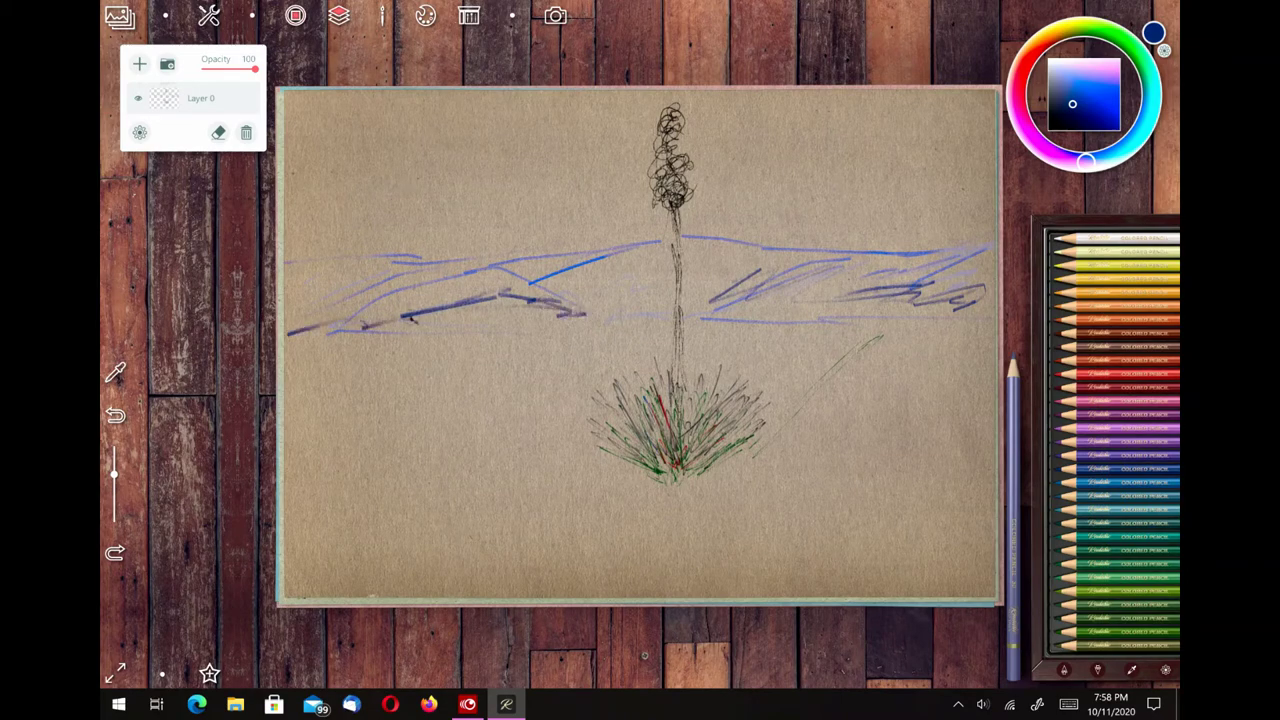
# Switch to the pastel-toned colored pencil set, pick a light purple and hatch the mountains on both sides of the stalk.
pyautogui.click(1097, 672)
pyautogui.click(1070, 470)
pyautogui.moveTo(850, 277); pyautogui.dragTo(700, 279)
pyautogui.moveTo(792, 262); pyautogui.dragTo(722, 285)
pyautogui.moveTo(861, 265); pyautogui.dragTo(938, 265)
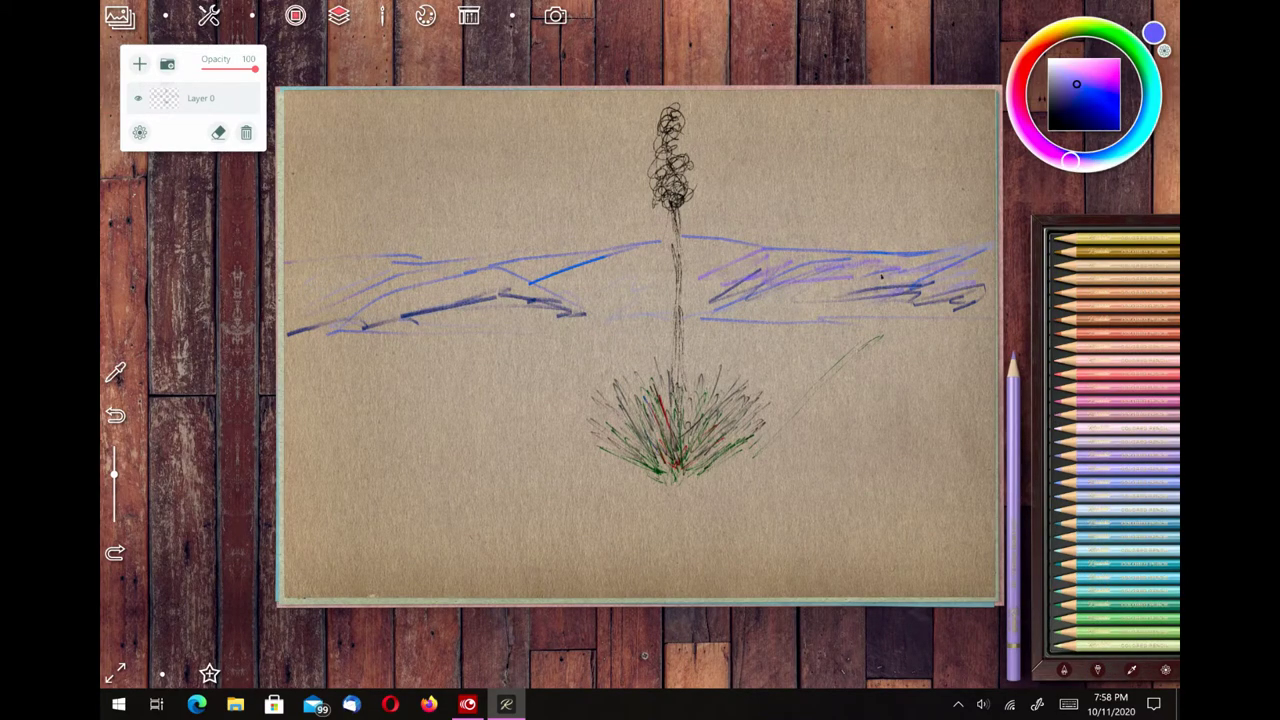
pyautogui.moveTo(510, 287)
pyautogui.mouseDown()
pyautogui.moveTo(631, 272)
pyautogui.moveTo(605, 300)
pyautogui.moveTo(725, 255)
pyautogui.mouseUp()
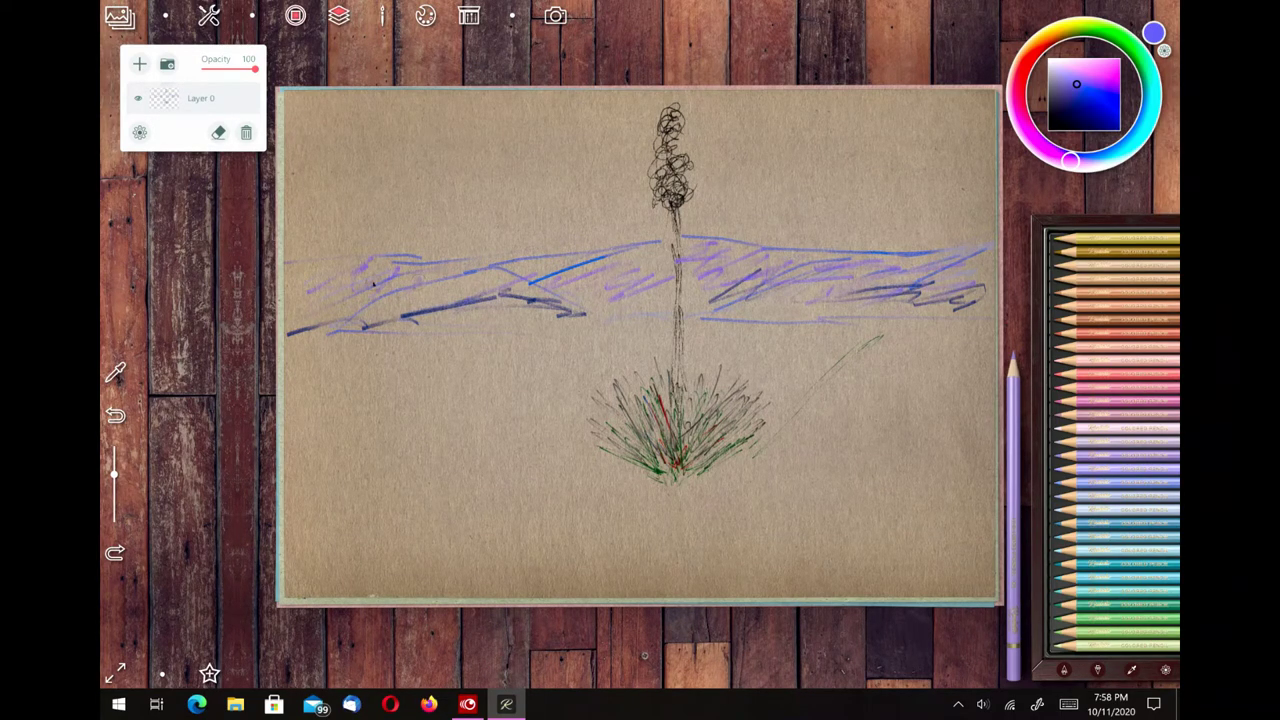
# Choose the graphite pencil from the tool box and sketch a dark diagonal slope from the lower left toward the stalk.
pyautogui.click(1012, 440)
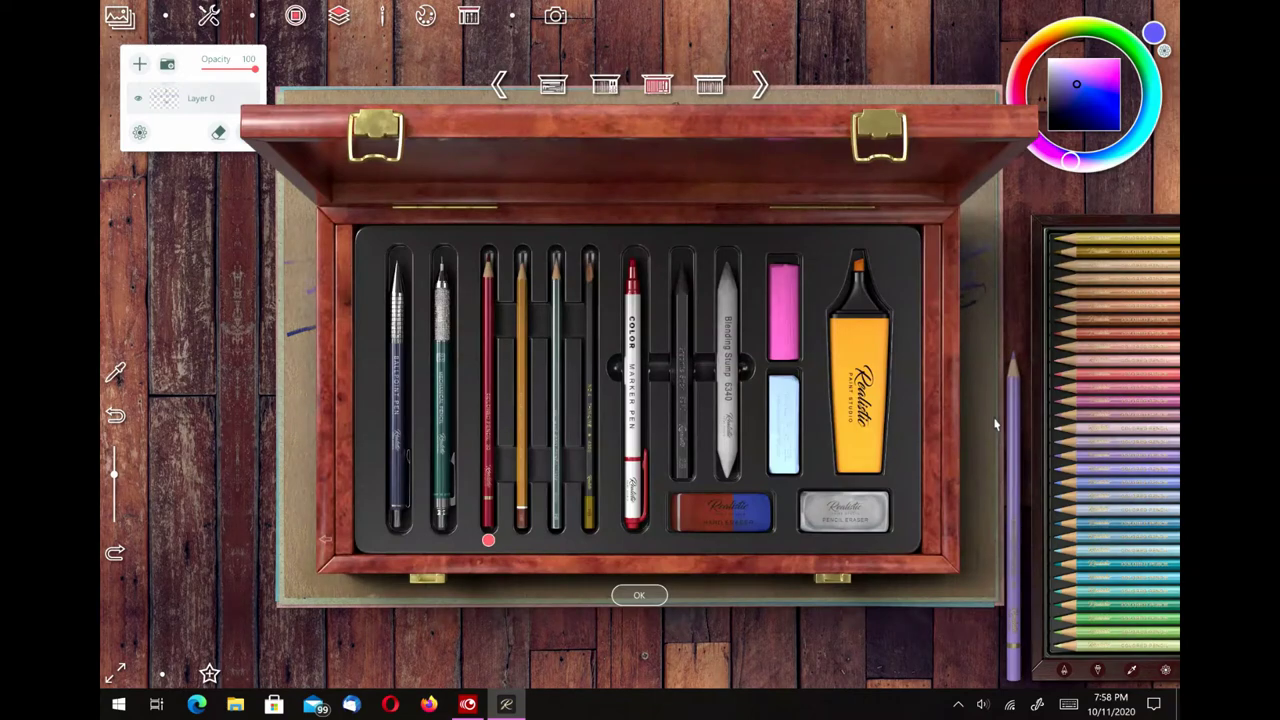
pyautogui.click(522, 495)
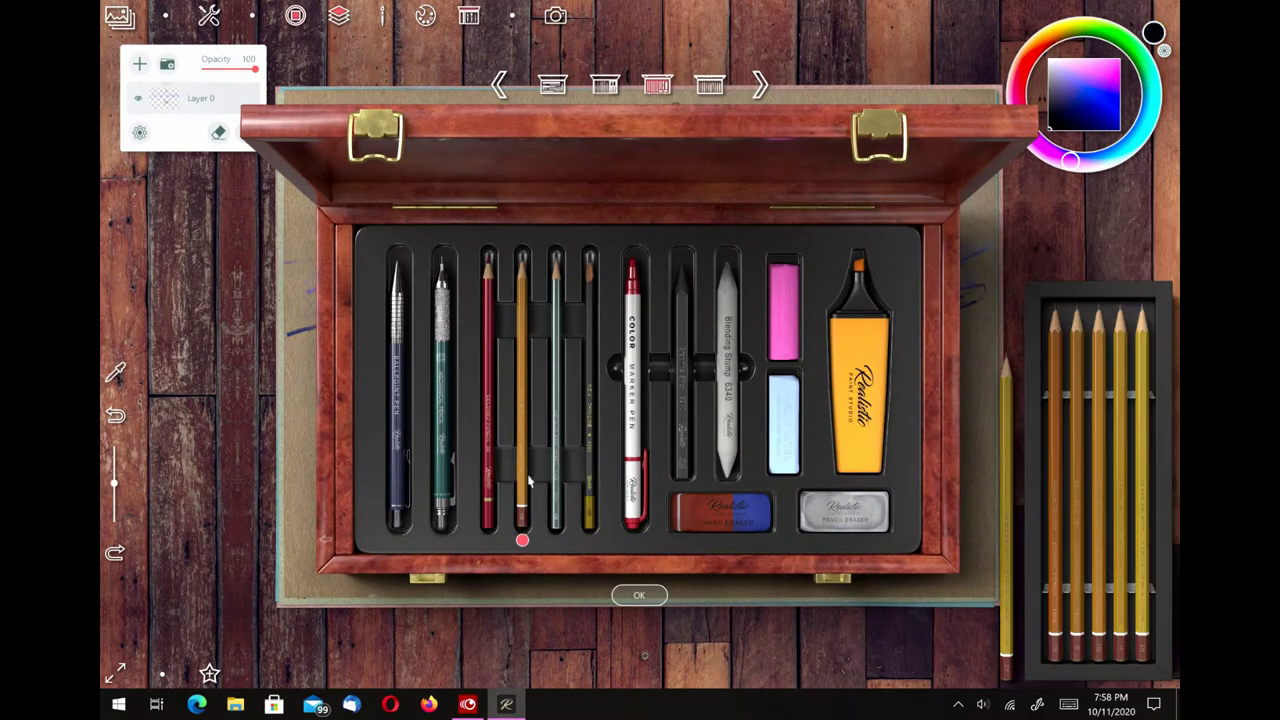
pyautogui.click(639, 596)
pyautogui.moveTo(575, 345)
pyautogui.mouseDown()
pyautogui.moveTo(608, 325)
pyautogui.moveTo(294, 548)
pyautogui.mouseUp()
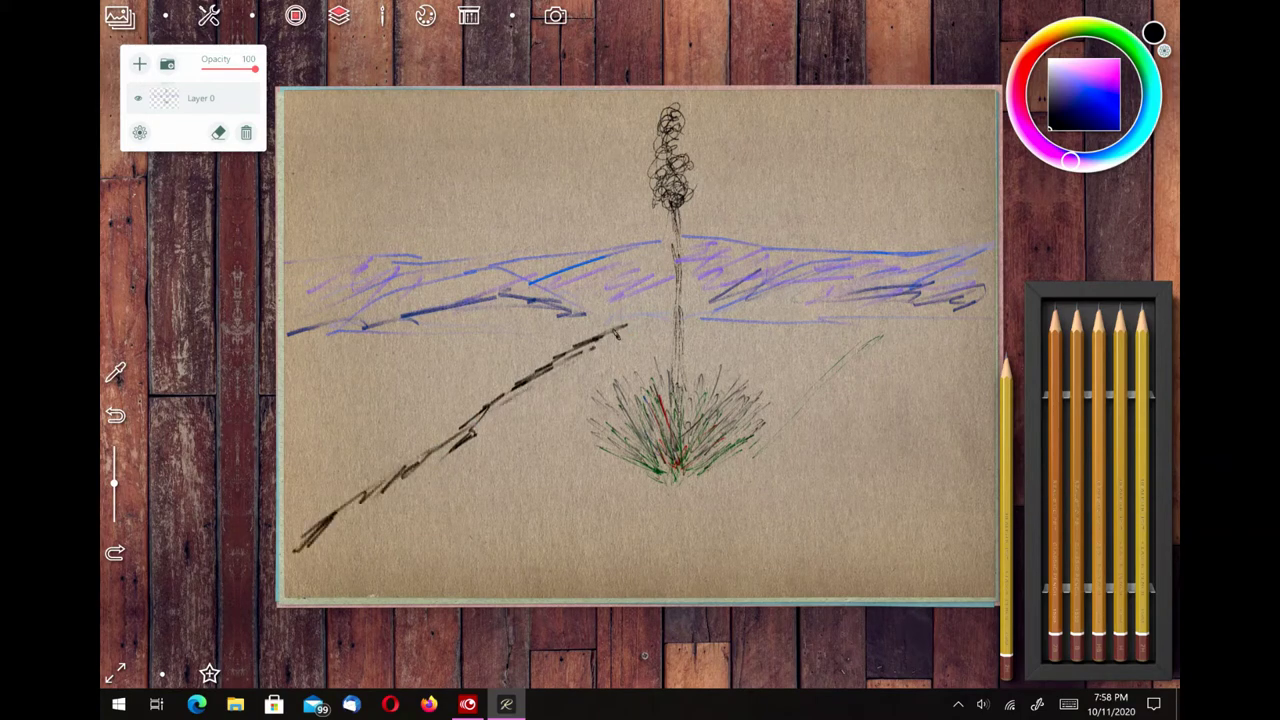
pyautogui.moveTo(640, 322)
pyautogui.mouseDown()
pyautogui.moveTo(486, 455)
pyautogui.moveTo(434, 434)
pyautogui.moveTo(312, 495)
pyautogui.mouseUp()
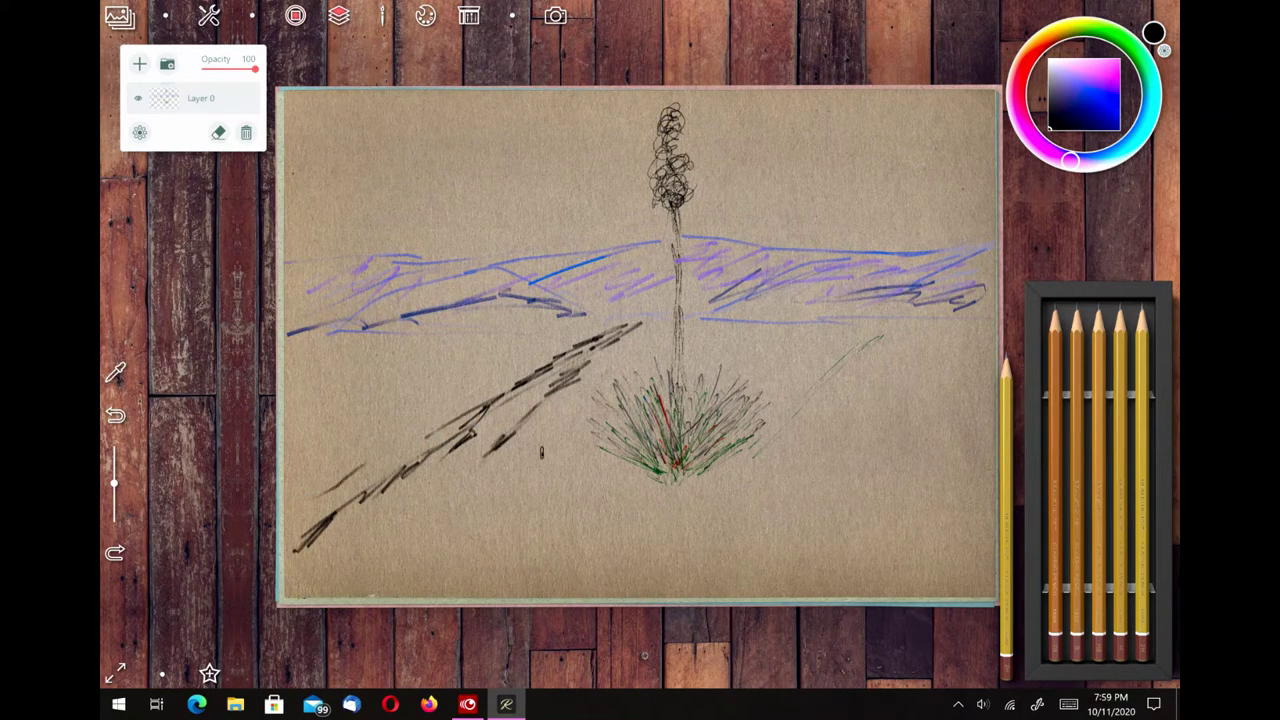
# Draw a graphite ground line through the base of the tuft across the width of the sheet.
pyautogui.moveTo(541, 452)
pyautogui.mouseDown()
pyautogui.moveTo(413, 461)
pyautogui.moveTo(476, 453)
pyautogui.moveTo(636, 480)
pyautogui.mouseUp()
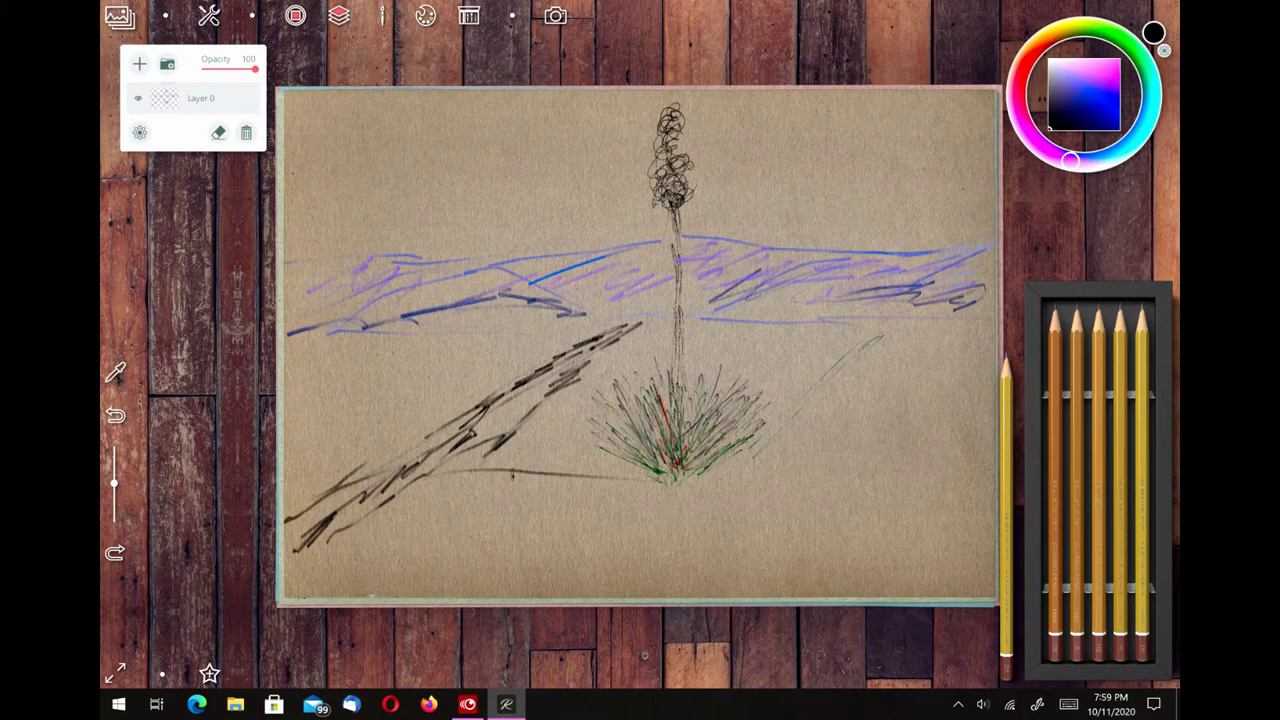
pyautogui.moveTo(480, 476); pyautogui.dragTo(292, 502)
pyautogui.moveTo(682, 480); pyautogui.dragTo(992, 488)
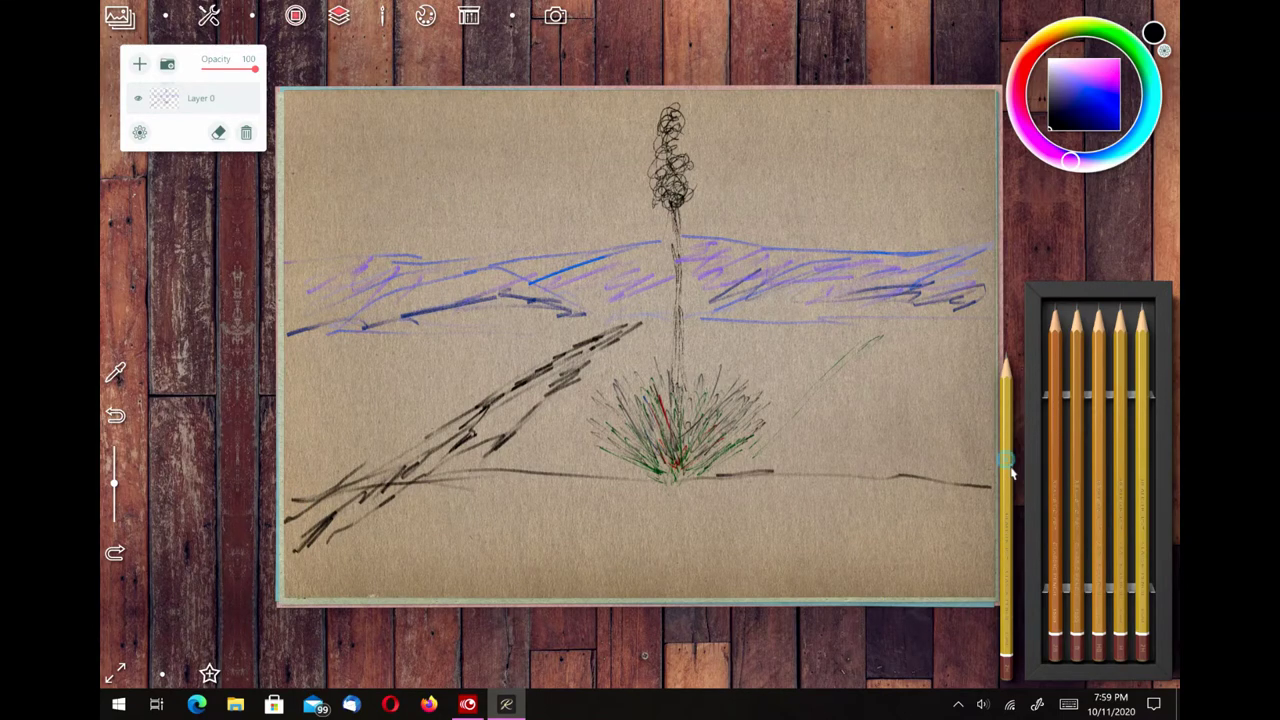
# Pick the white marbled eraser from the eraser set and erase the lower-left end of the graphite slope and ground line.
pyautogui.click(1008, 474)
pyautogui.click(728, 508)
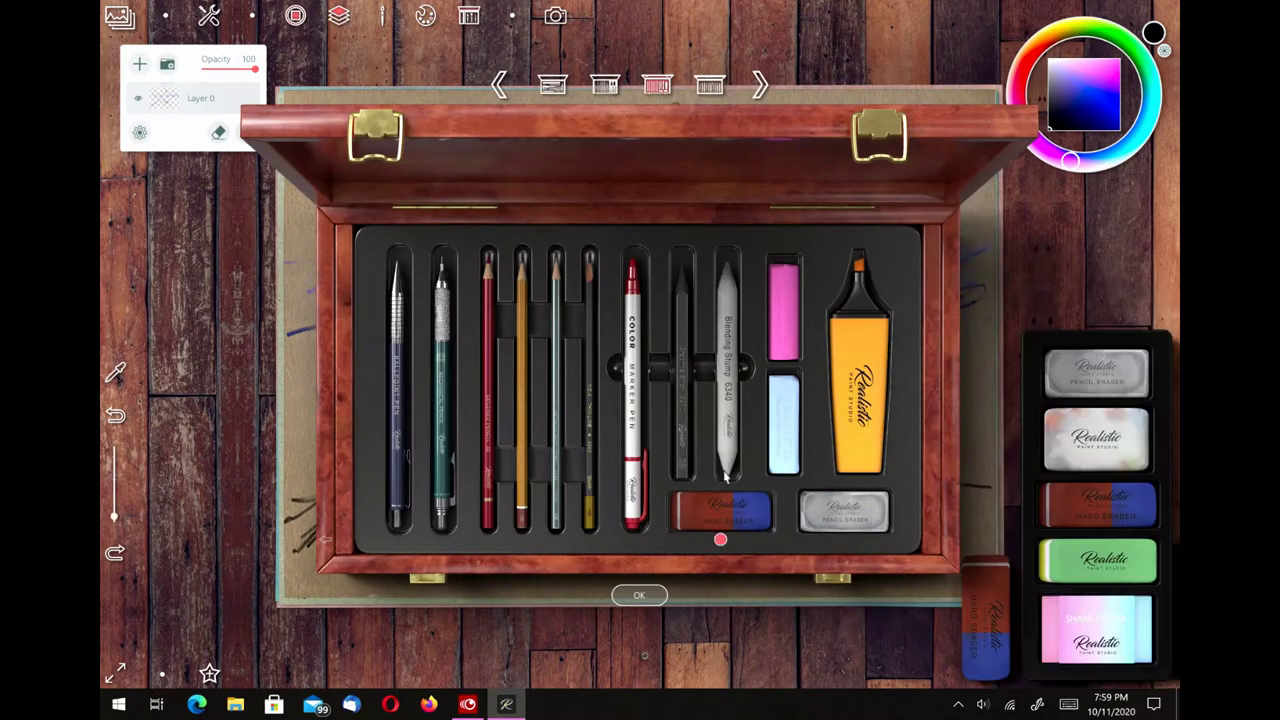
pyautogui.click(1090, 440)
pyautogui.moveTo(315, 500)
pyautogui.mouseDown()
pyautogui.moveTo(430, 470)
pyautogui.moveTo(300, 515)
pyautogui.moveTo(371, 449)
pyautogui.moveTo(551, 366)
pyautogui.moveTo(425, 478)
pyautogui.mouseUp()
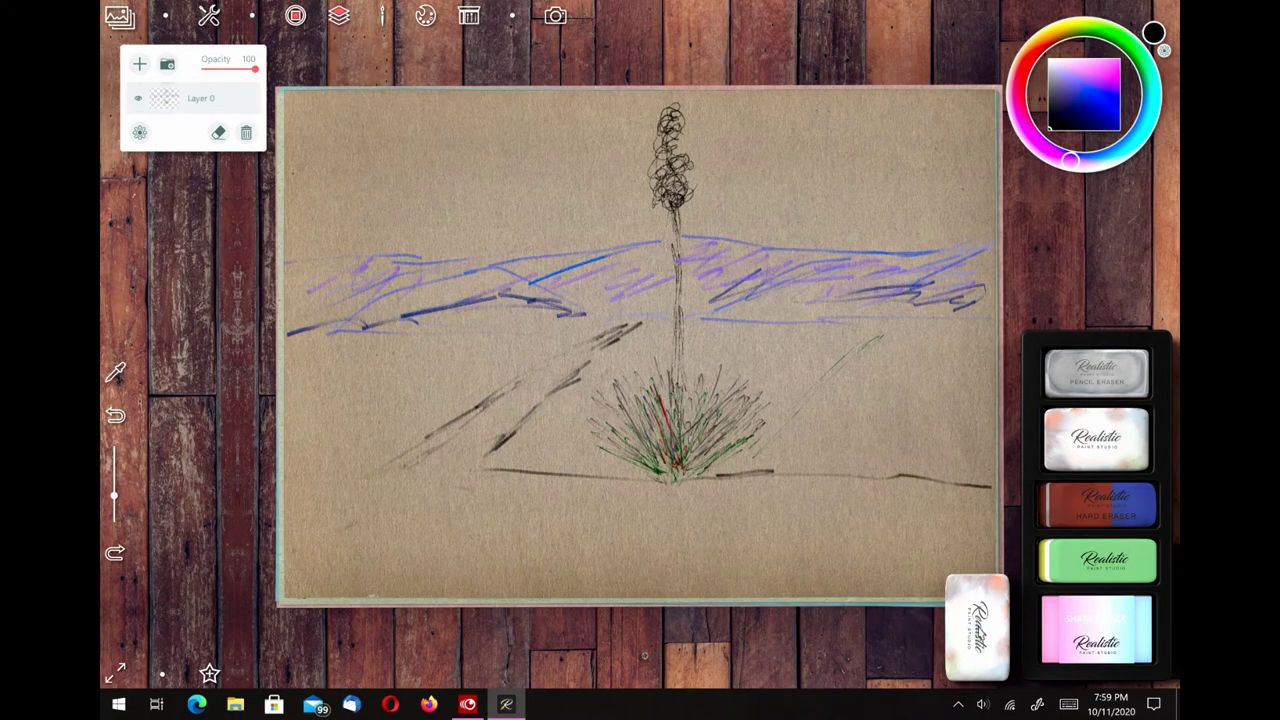
# View the paintbrush tool box and close it again.
pyautogui.click(977, 627)
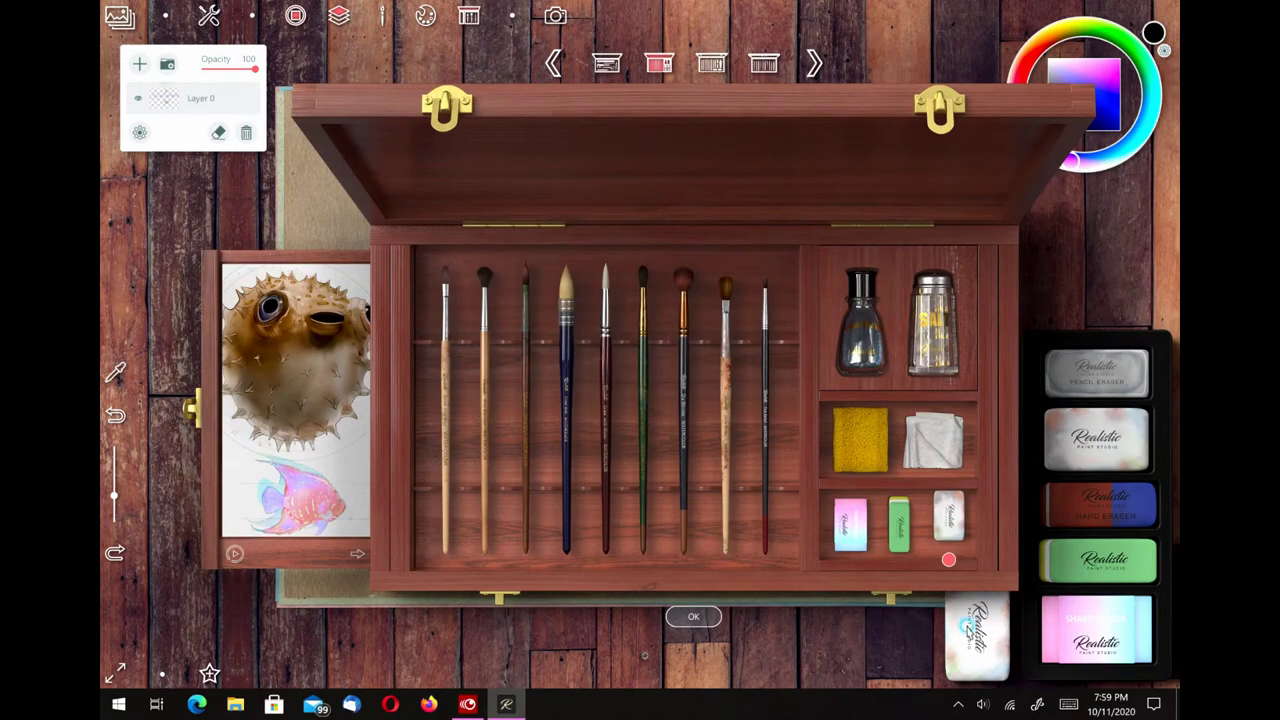
pyautogui.click(702, 623)
pyautogui.click(706, 624)
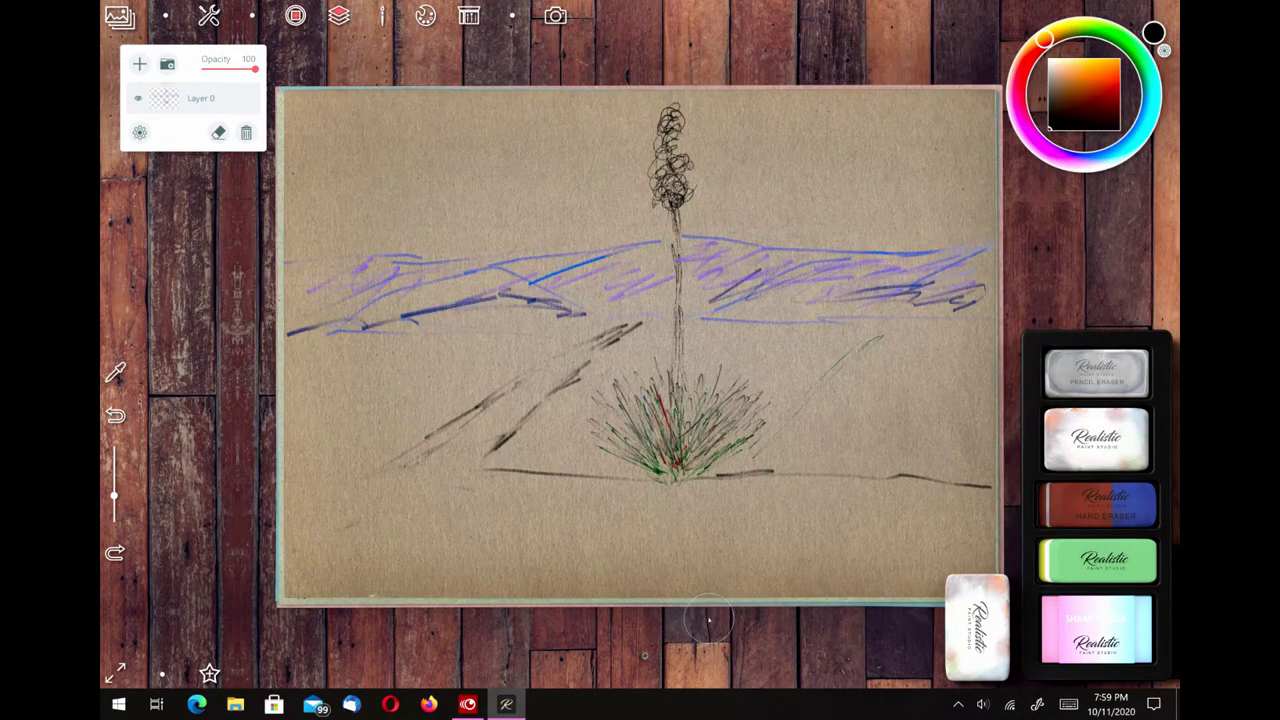
pyautogui.click(472, 17)
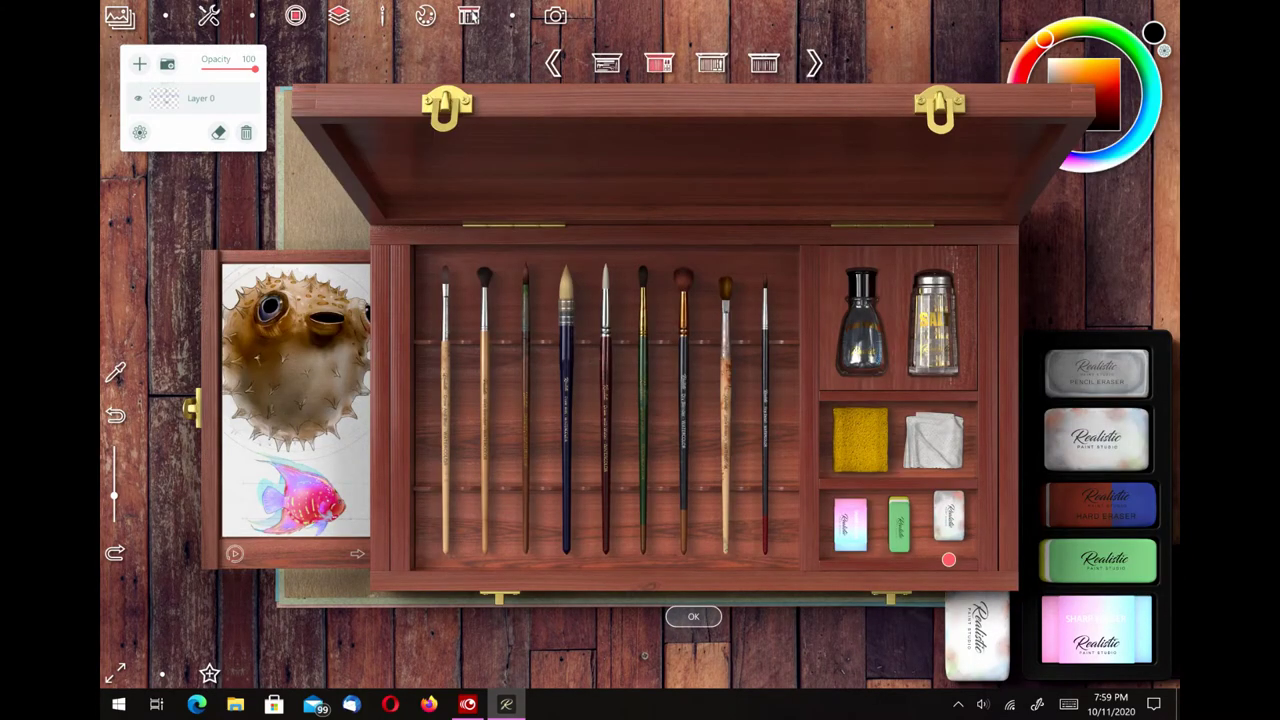
pyautogui.click(695, 617)
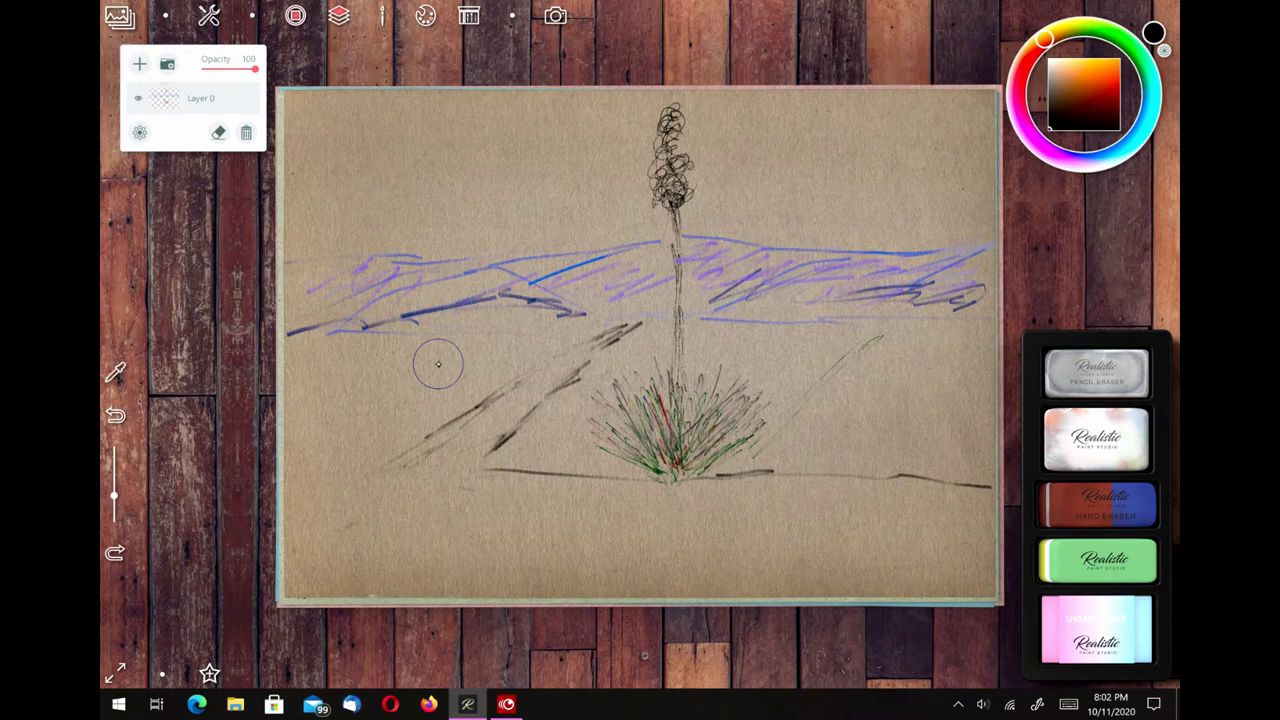
# Choose the green-barrelled drawing pencil from the pencil tool box.
pyautogui.click(387, 15)
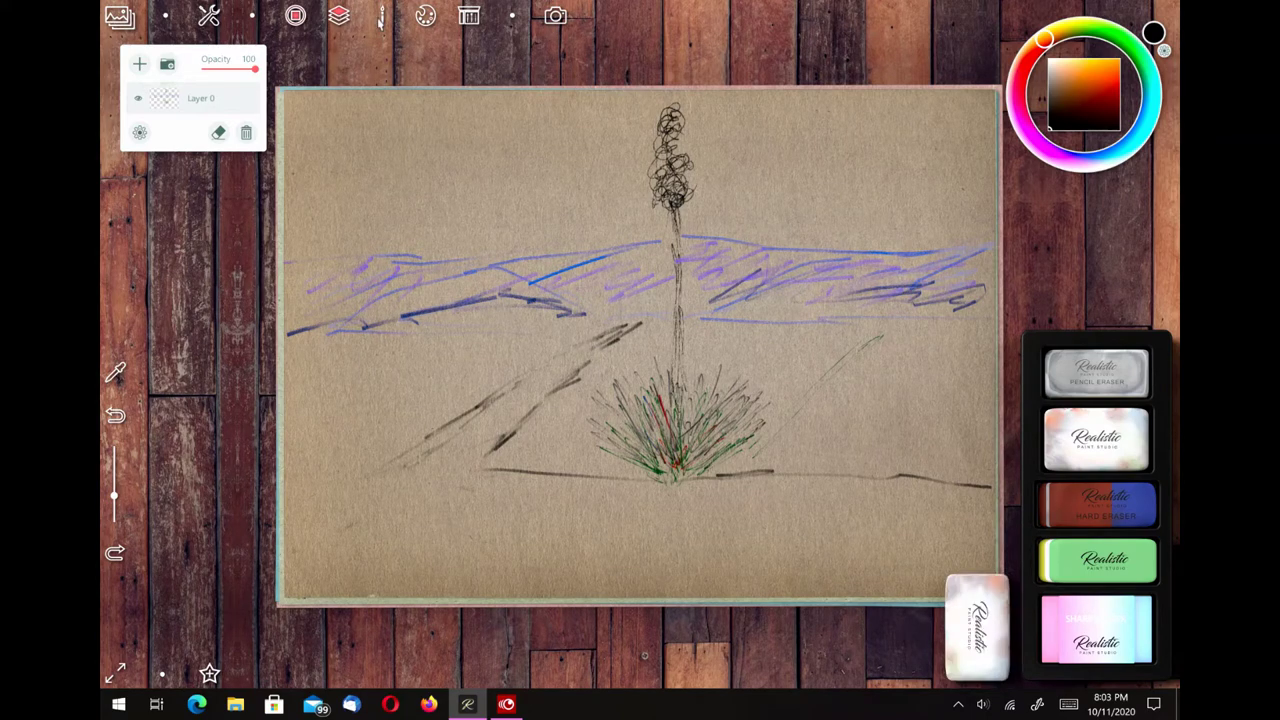
pyautogui.click(607, 64)
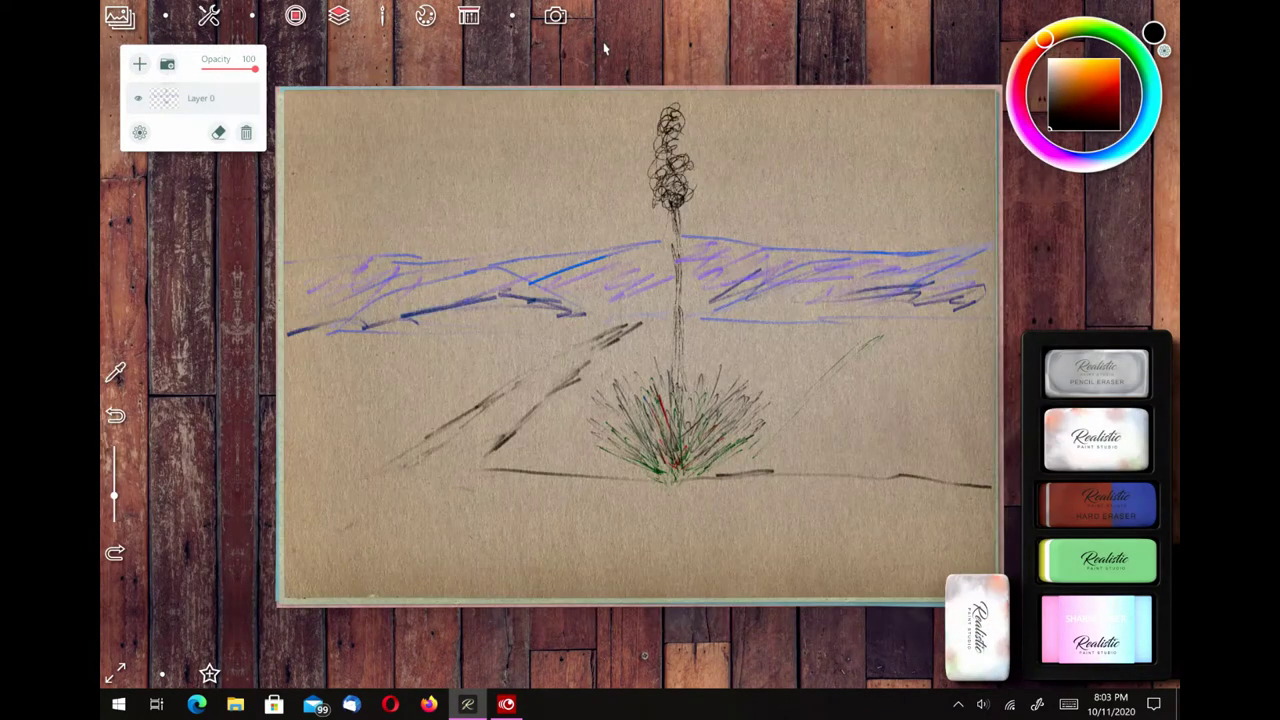
pyautogui.click(605, 47)
pyautogui.click(607, 48)
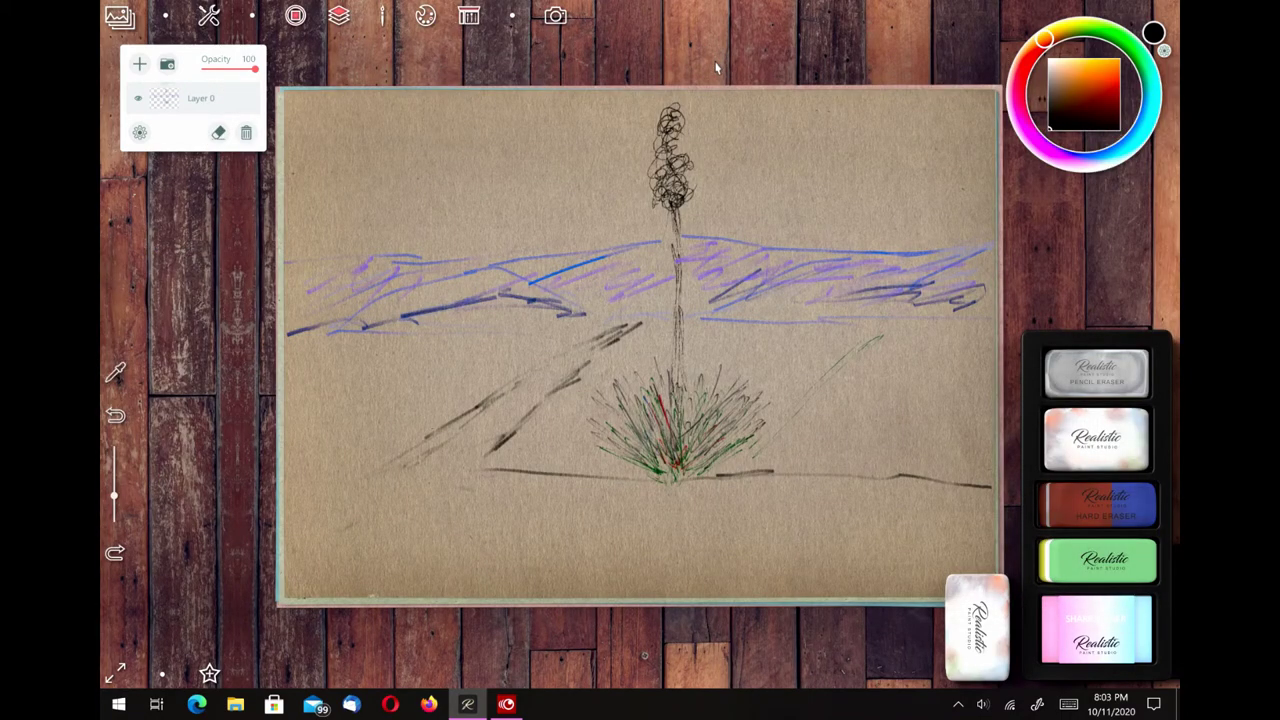
pyautogui.click(716, 68)
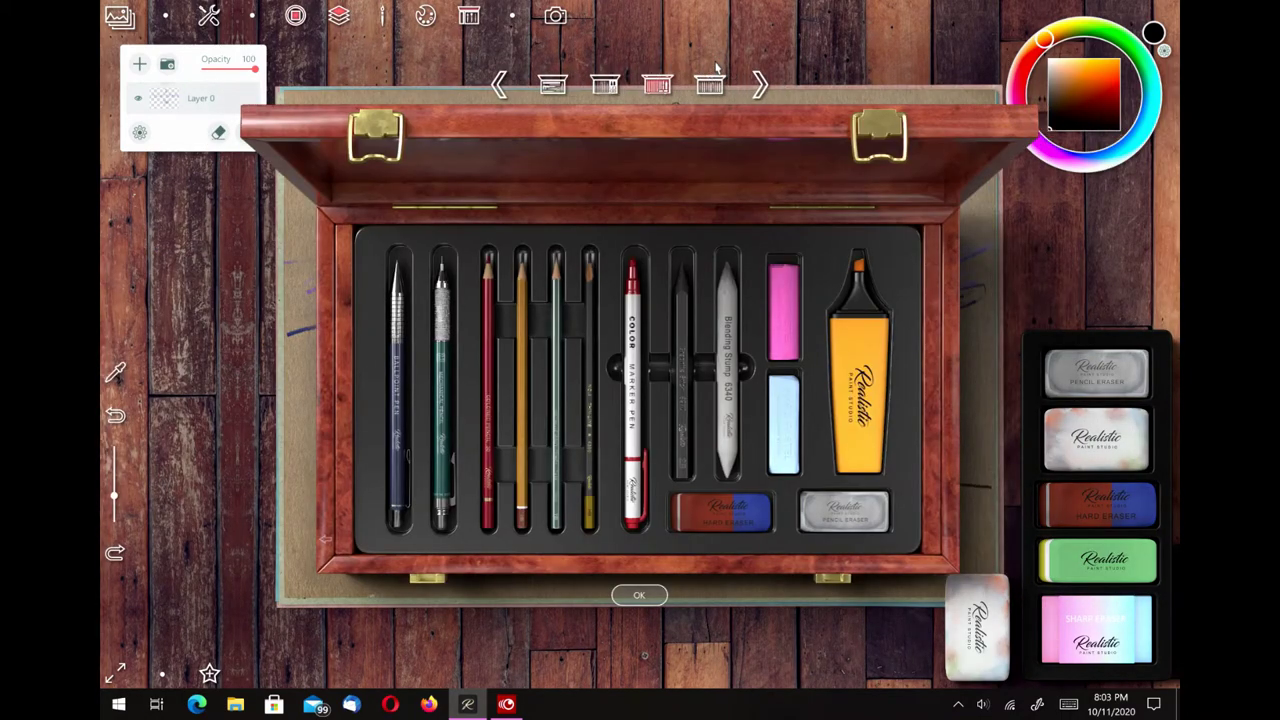
pyautogui.click(555, 510)
pyautogui.click(639, 595)
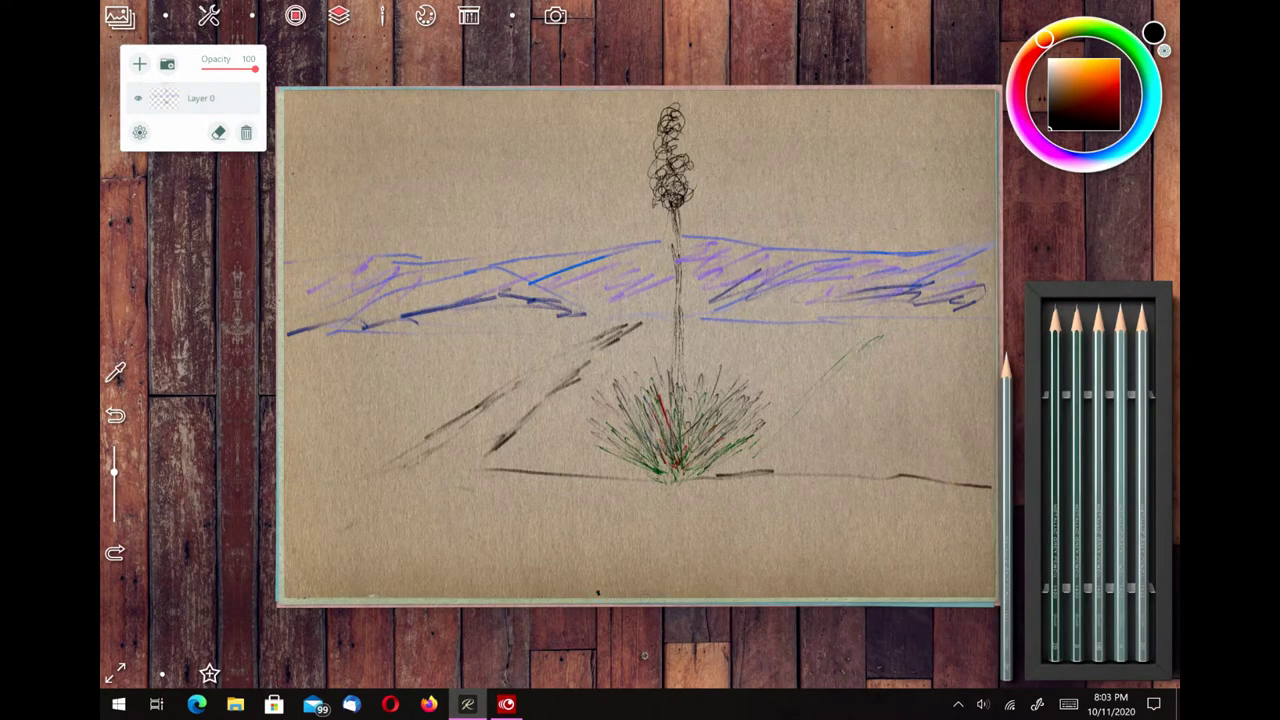
# Redraw the ground line across the full width with dark, broken pencil strokes and reinforce both edges of the diagonal slope.
pyautogui.moveTo(500, 474)
pyautogui.mouseDown()
pyautogui.moveTo(440, 478)
pyautogui.moveTo(478, 474)
pyautogui.mouseUp()
pyautogui.moveTo(286, 494); pyautogui.dragTo(404, 476)
pyautogui.moveTo(540, 476); pyautogui.dragTo(726, 478)
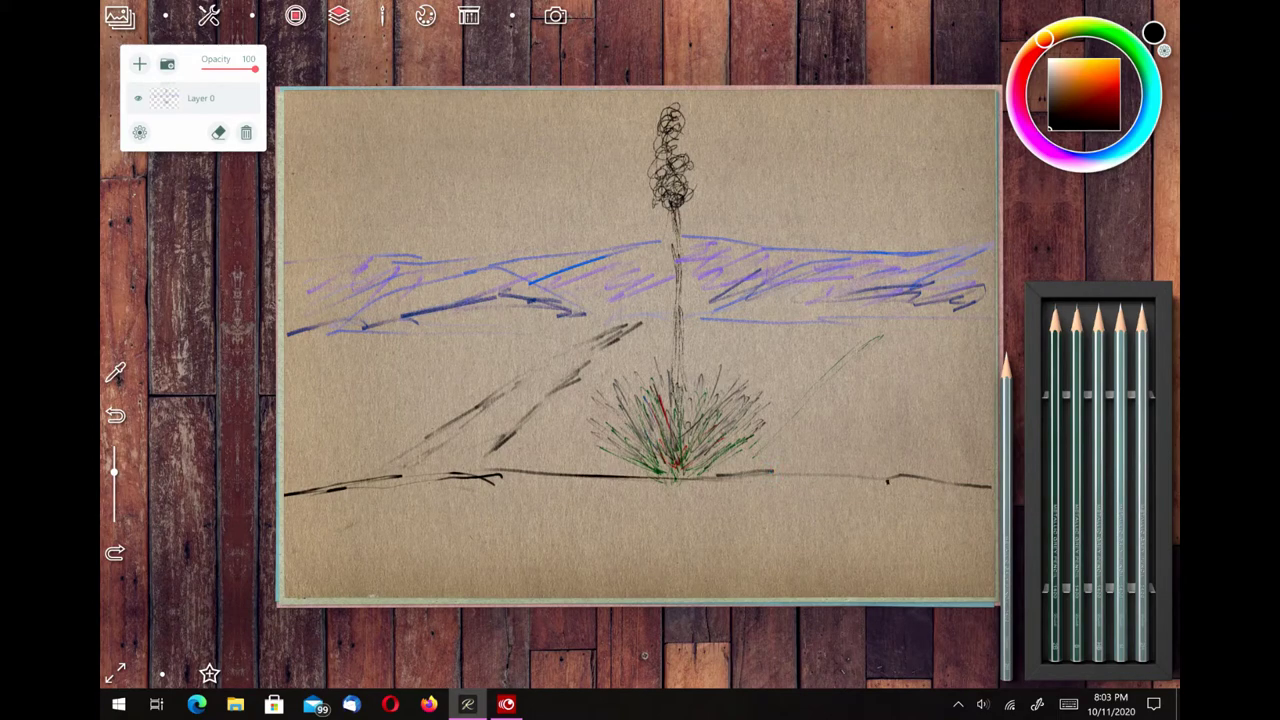
pyautogui.moveTo(816, 480); pyautogui.dragTo(954, 494)
pyautogui.moveTo(712, 463); pyautogui.dragTo(866, 472)
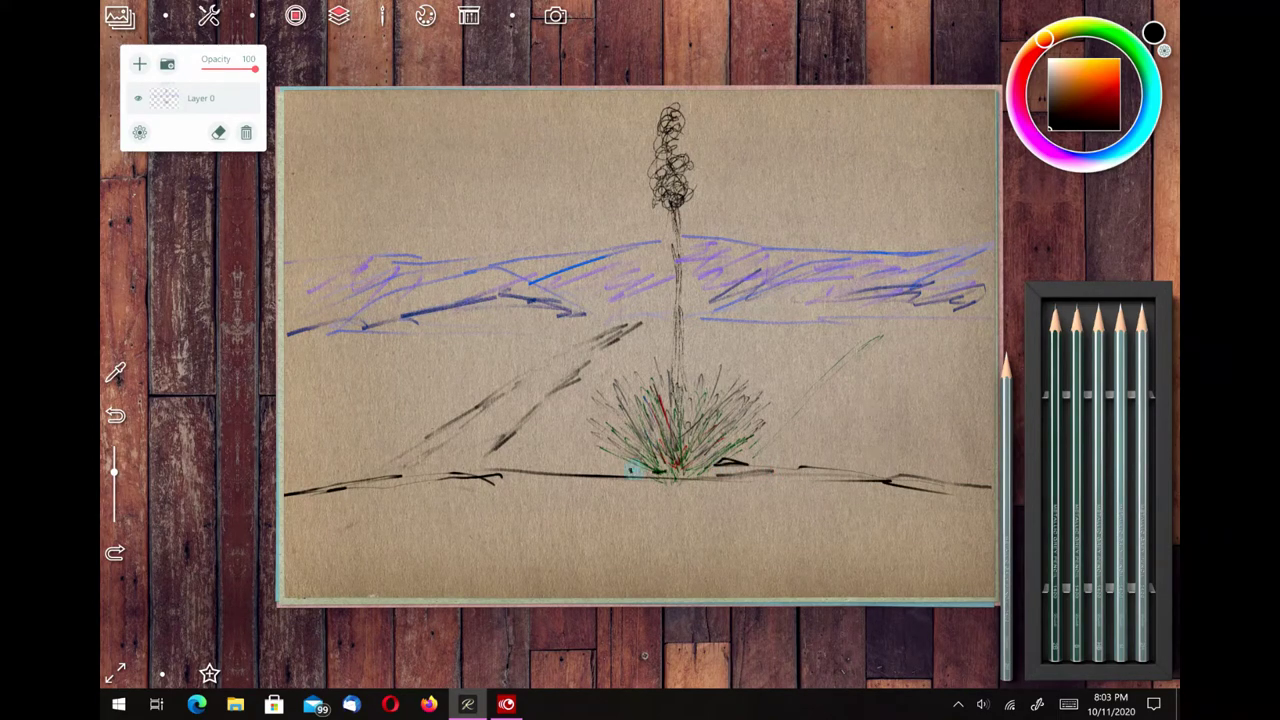
pyautogui.moveTo(654, 466); pyautogui.dragTo(488, 469)
pyautogui.moveTo(428, 465)
pyautogui.mouseDown()
pyautogui.moveTo(342, 471)
pyautogui.moveTo(420, 446)
pyautogui.mouseUp()
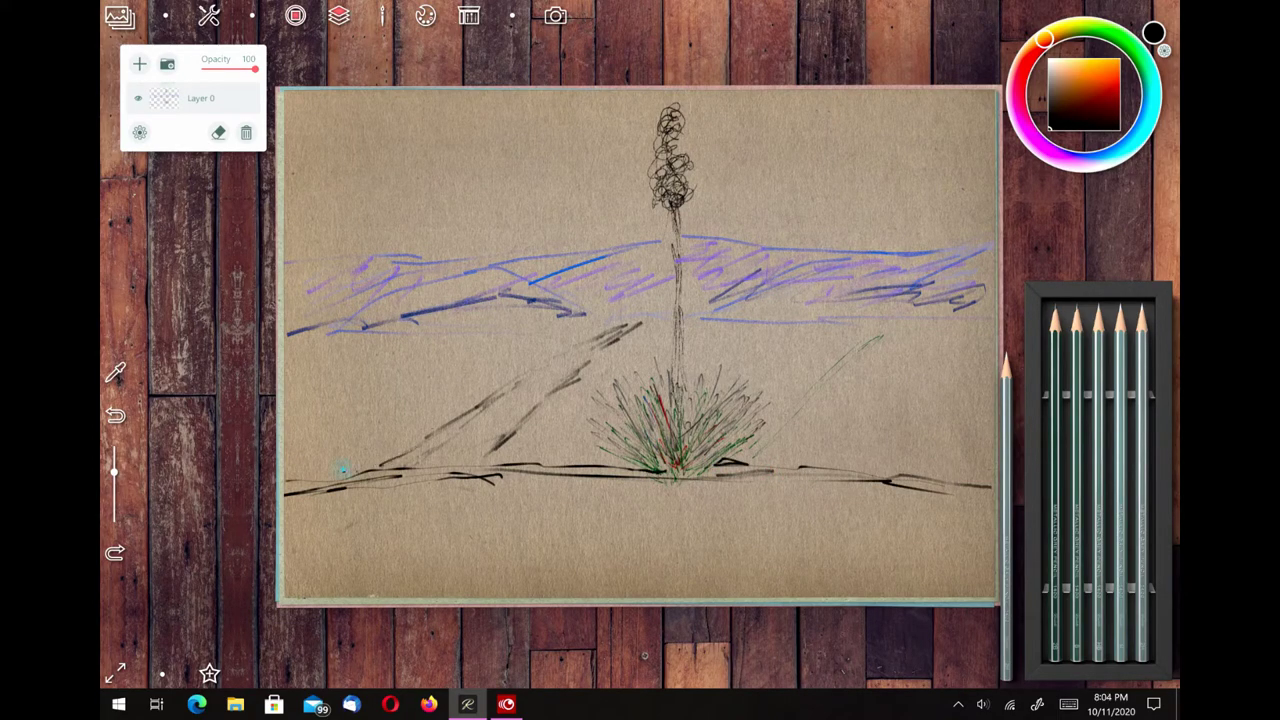
pyautogui.moveTo(344, 472); pyautogui.dragTo(446, 428)
pyautogui.moveTo(460, 458)
pyautogui.mouseDown()
pyautogui.moveTo(584, 340)
pyautogui.moveTo(640, 322)
pyautogui.mouseUp()
# Sketch a low rock in the foreground left of the tuft and short dark ground strokes under the plant's base.
pyautogui.moveTo(480, 510)
pyautogui.mouseDown()
pyautogui.moveTo(528, 484)
pyautogui.moveTo(592, 522)
pyautogui.moveTo(474, 520)
pyautogui.mouseUp()
pyautogui.moveTo(466, 535); pyautogui.dragTo(530, 524)
pyautogui.moveTo(646, 494); pyautogui.dragTo(684, 488)
pyautogui.moveTo(612, 485); pyautogui.dragTo(842, 490)
pyautogui.click(746, 505)
# Choose the dark pencil with the yellow end and add light strokes beside the plant's base and around the foreground rock.
pyautogui.click(1003, 433)
pyautogui.click(591, 518)
pyautogui.click(767, 495)
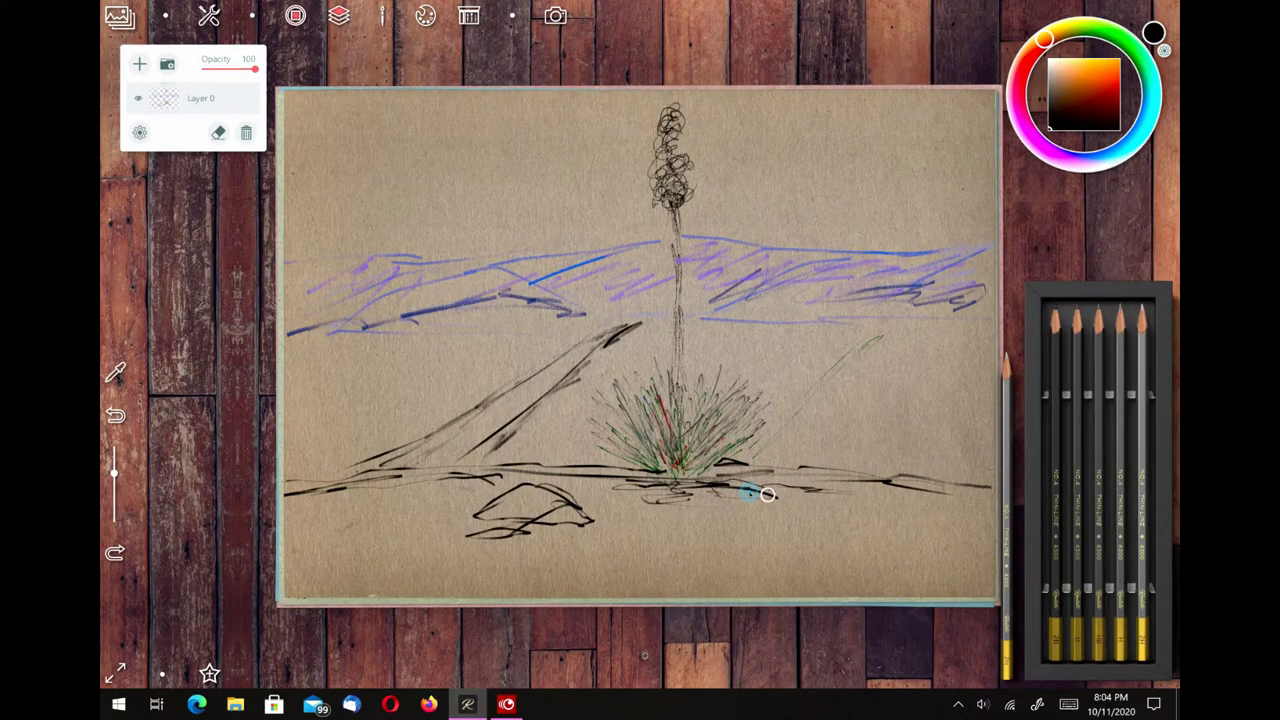
pyautogui.moveTo(716, 488); pyautogui.dragTo(778, 497)
pyautogui.moveTo(775, 480); pyautogui.dragTo(897, 490)
pyautogui.moveTo(412, 490); pyautogui.dragTo(512, 502)
pyautogui.moveTo(394, 516); pyautogui.dragTo(508, 510)
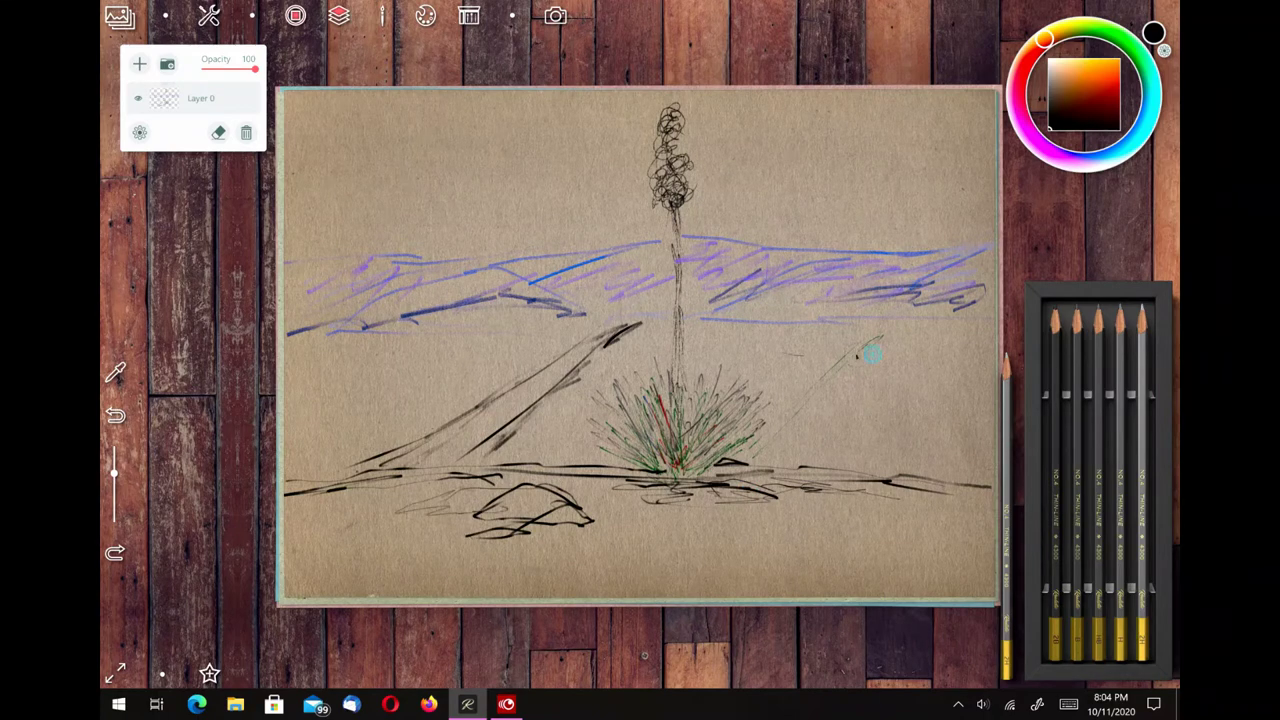
# Draw thin horizontal pencil lines along the foot of the mountains on both sides of the stalk.
pyautogui.moveTo(802, 356); pyautogui.dragTo(906, 354)
pyautogui.moveTo(820, 338); pyautogui.dragTo(962, 336)
pyautogui.moveTo(768, 326); pyautogui.dragTo(974, 330)
pyautogui.moveTo(634, 336); pyautogui.dragTo(866, 326)
pyautogui.moveTo(470, 338); pyautogui.dragTo(644, 322)
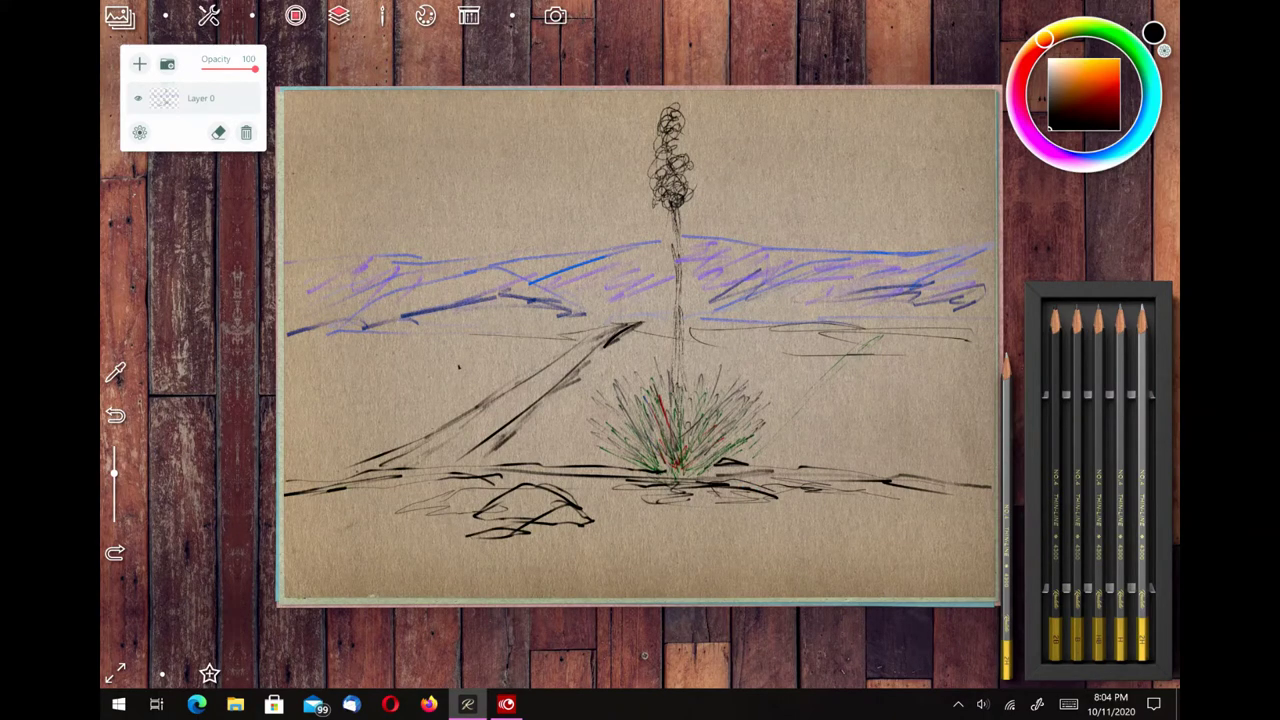
# Sketch thin contour lines over the open ground on both sides of the plant and along the diagonal slope.
pyautogui.moveTo(354, 368); pyautogui.dragTo(484, 338)
pyautogui.moveTo(336, 386); pyautogui.dragTo(426, 396)
pyautogui.moveTo(792, 418); pyautogui.dragTo(886, 410)
pyautogui.moveTo(804, 440); pyautogui.dragTo(920, 447)
pyautogui.moveTo(696, 368); pyautogui.dragTo(868, 386)
pyautogui.moveTo(642, 372); pyautogui.dragTo(556, 400)
pyautogui.moveTo(582, 431); pyautogui.dragTo(496, 450)
pyautogui.moveTo(586, 348)
pyautogui.mouseDown()
pyautogui.moveTo(412, 460)
pyautogui.moveTo(524, 398)
pyautogui.mouseUp()
# Choose the color marker pen from the tool box and draw a short purple line in the sky right of the flower head.
pyautogui.click(1001, 450)
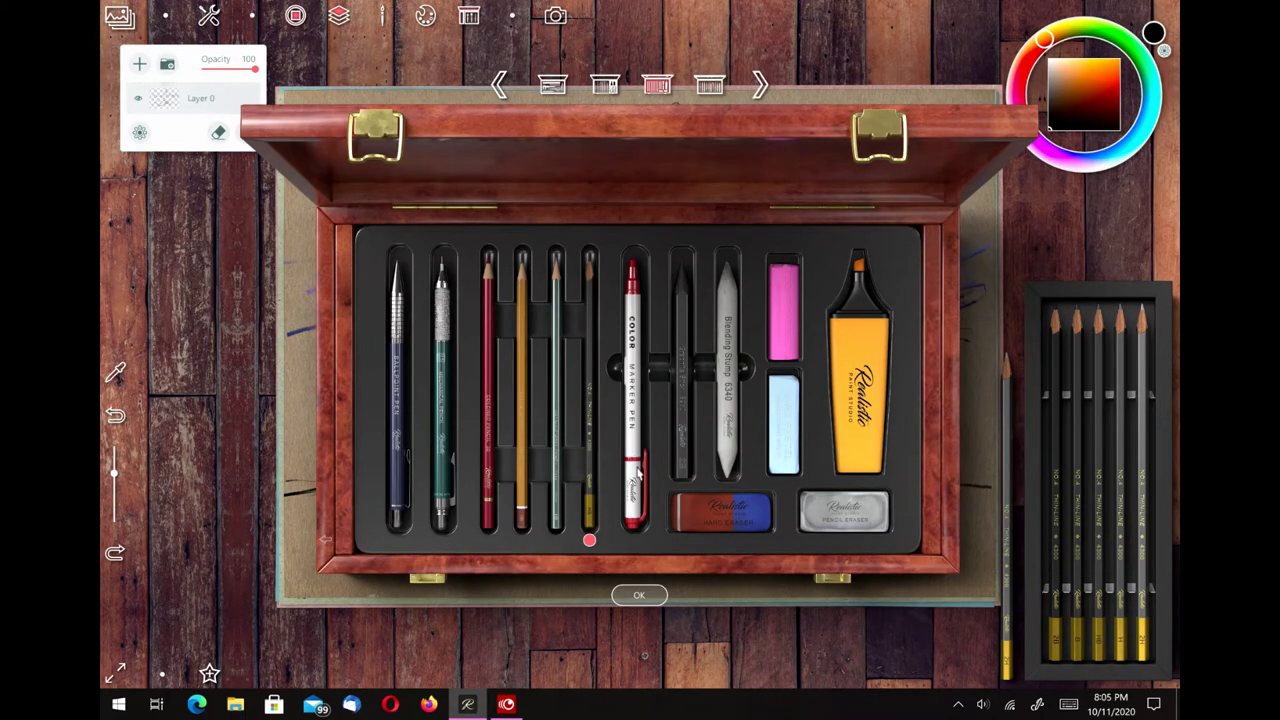
pyautogui.click(638, 473)
pyautogui.click(639, 595)
pyautogui.moveTo(884, 136); pyautogui.dragTo(828, 136)
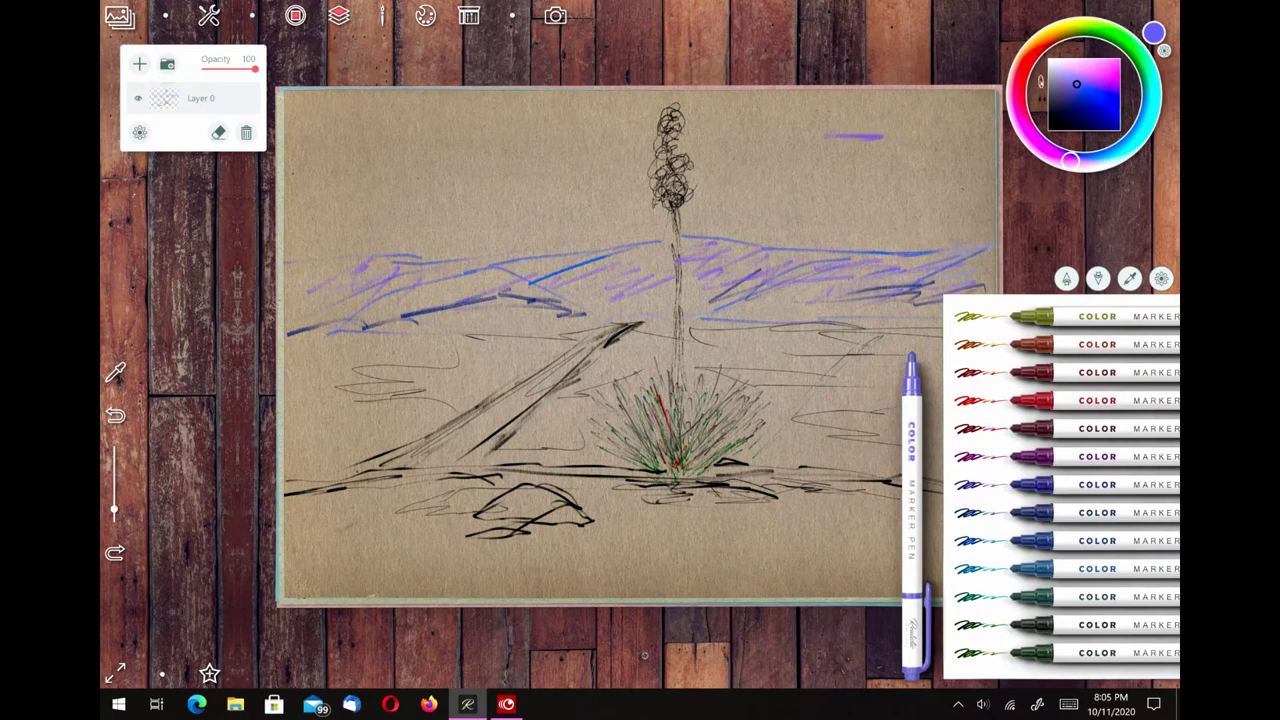
# Change the marker color to sky blue, draw horizontal streaks across the sky, and view the brighter marker sets.
pyautogui.click(1142, 128)
pyautogui.moveTo(892, 110)
pyautogui.mouseDown()
pyautogui.moveTo(834, 127)
pyautogui.moveTo(973, 107)
pyautogui.moveTo(742, 112)
pyautogui.mouseUp()
pyautogui.moveTo(600, 130)
pyautogui.mouseDown()
pyautogui.moveTo(656, 127)
pyautogui.moveTo(346, 128)
pyautogui.moveTo(600, 126)
pyautogui.mouseUp()
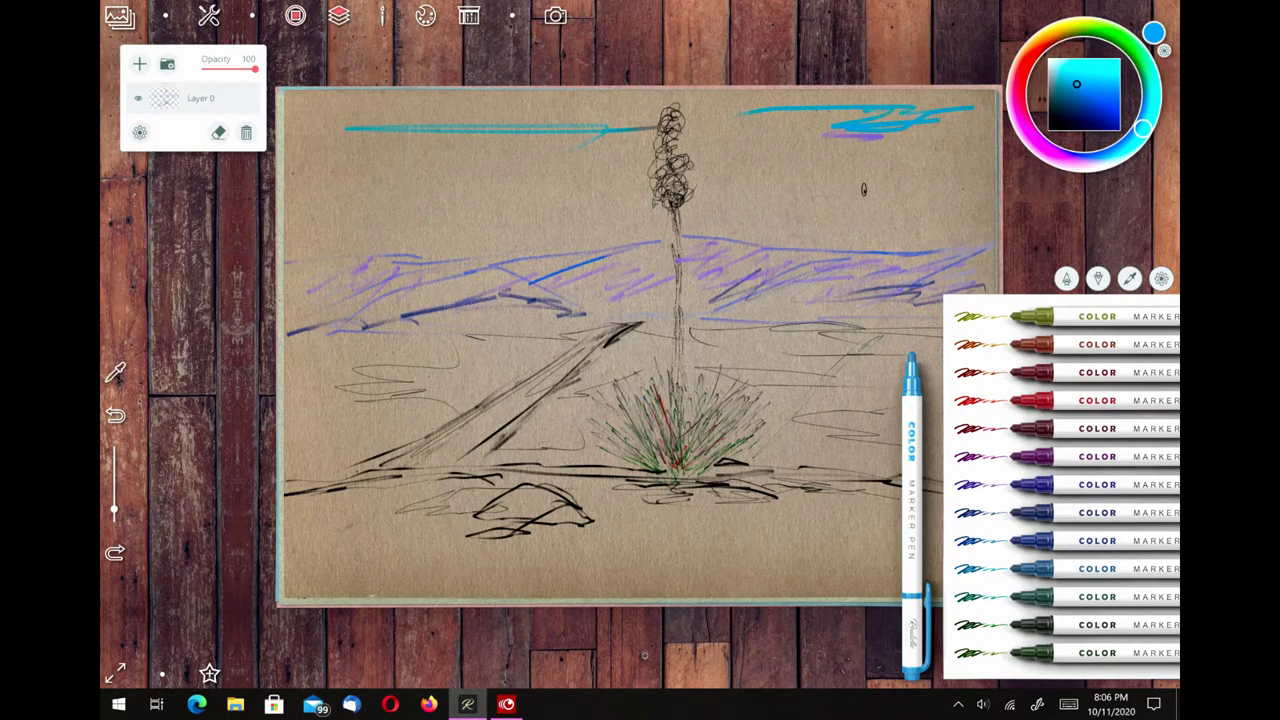
pyautogui.moveTo(829, 200); pyautogui.dragTo(929, 201)
pyautogui.moveTo(720, 177); pyautogui.dragTo(800, 181)
pyautogui.click(1098, 279)
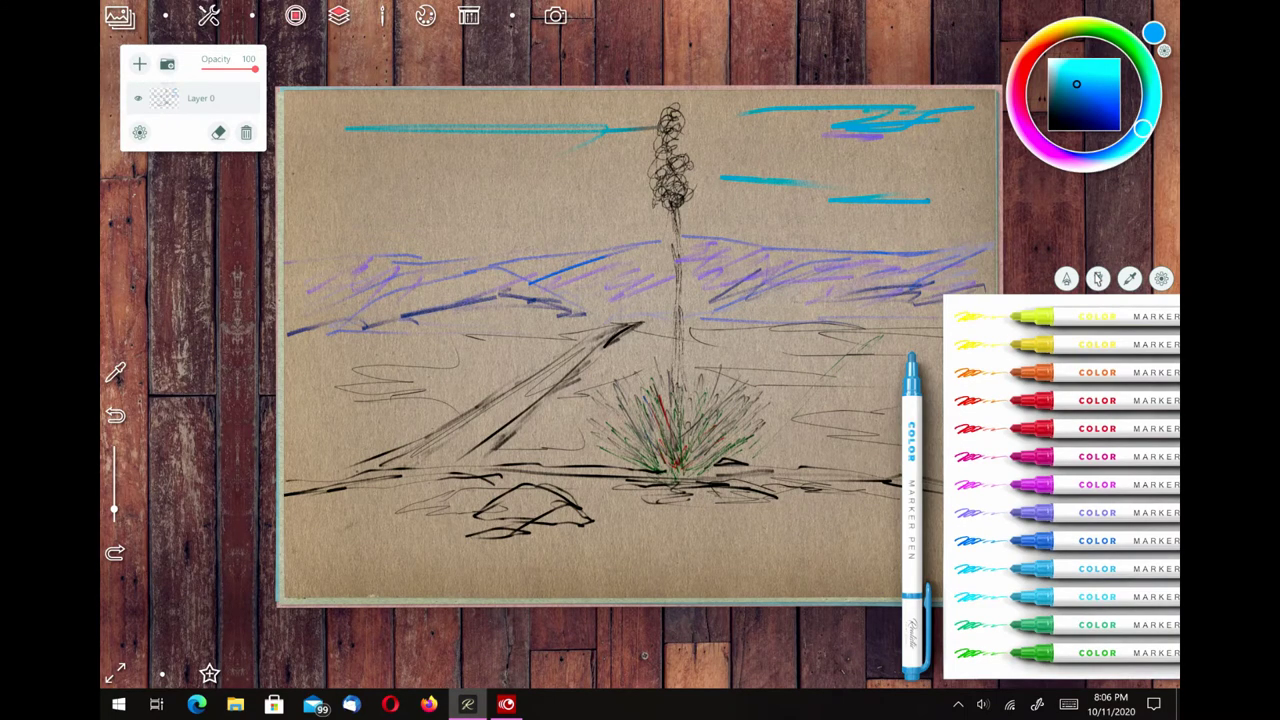
pyautogui.click(1098, 279)
# Choose the graphite stick from the tool box and draw two broad sky-blue bands in the sky left of the stalk.
pyautogui.click(906, 459)
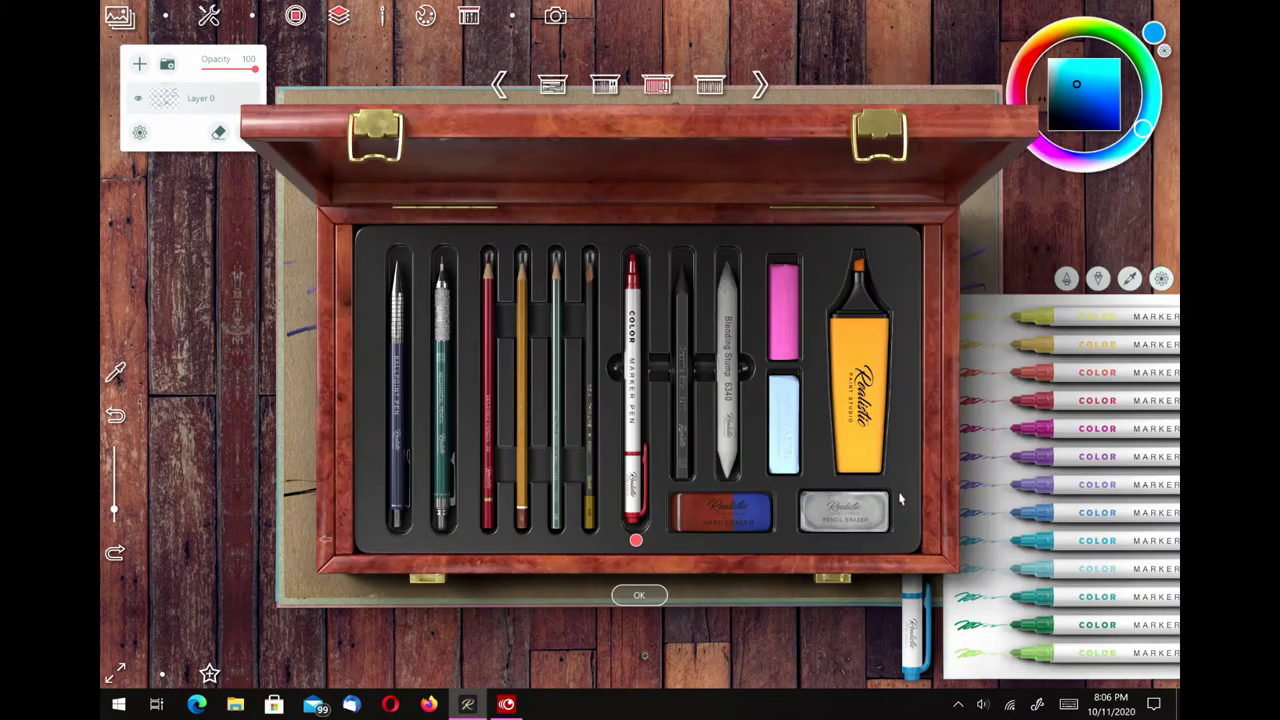
pyautogui.click(682, 412)
pyautogui.click(630, 598)
pyautogui.moveTo(584, 172); pyautogui.dragTo(430, 174)
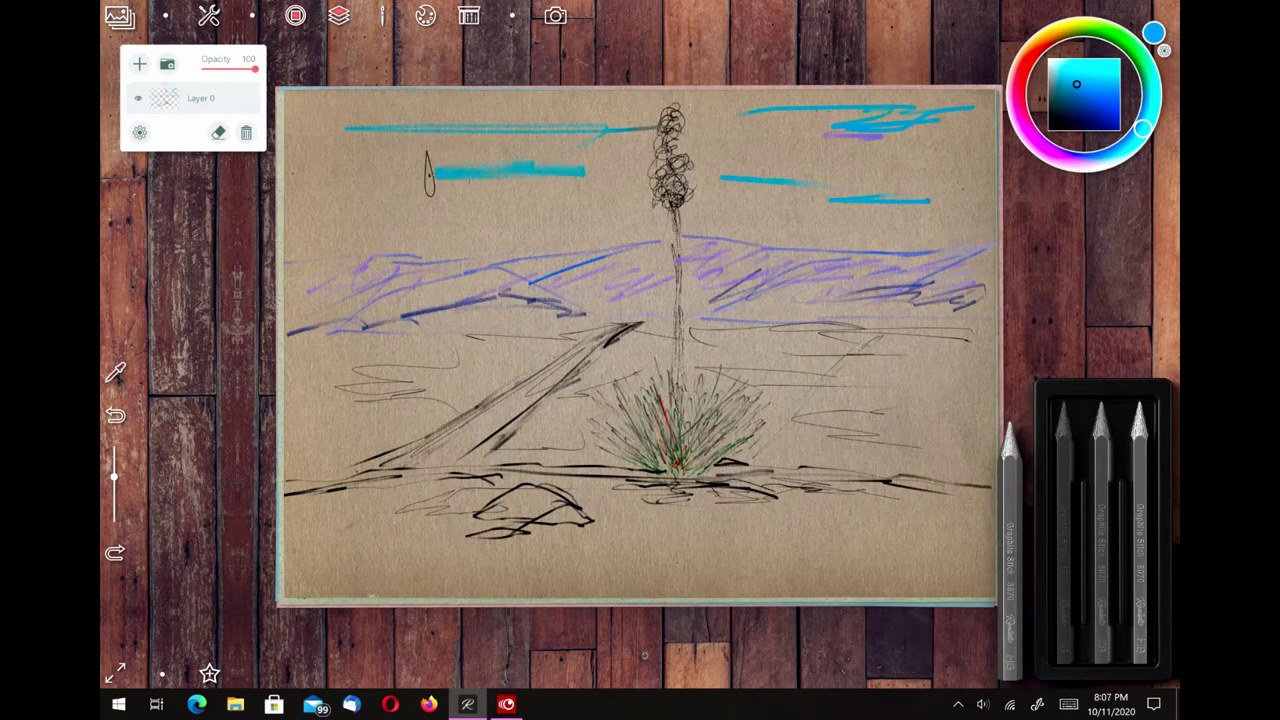
pyautogui.moveTo(564, 188); pyautogui.dragTo(345, 205)
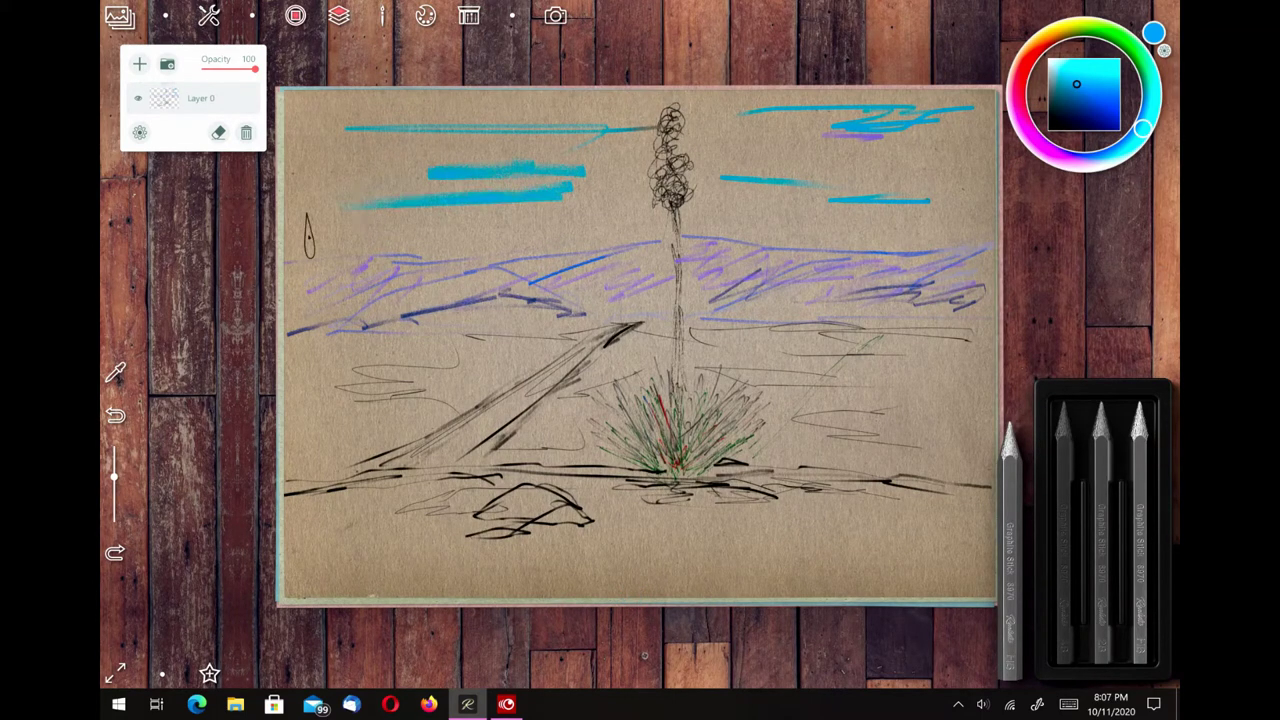
# Set the color to black and outline a dark cloud in the sky right of the flower head with the graphite stick.
pyautogui.click(1048, 128)
pyautogui.moveTo(942, 215)
pyautogui.mouseDown()
pyautogui.moveTo(820, 224)
pyautogui.moveTo(978, 206)
pyautogui.mouseUp()
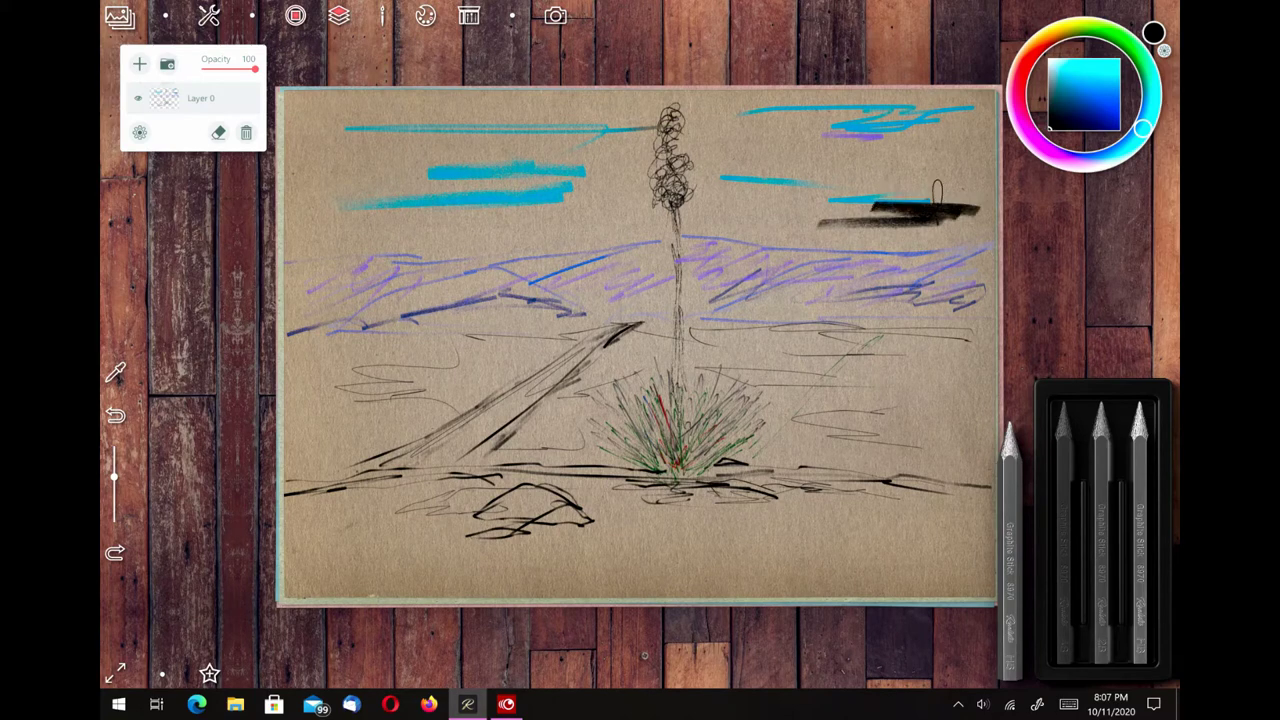
pyautogui.moveTo(930, 162); pyautogui.dragTo(975, 205)
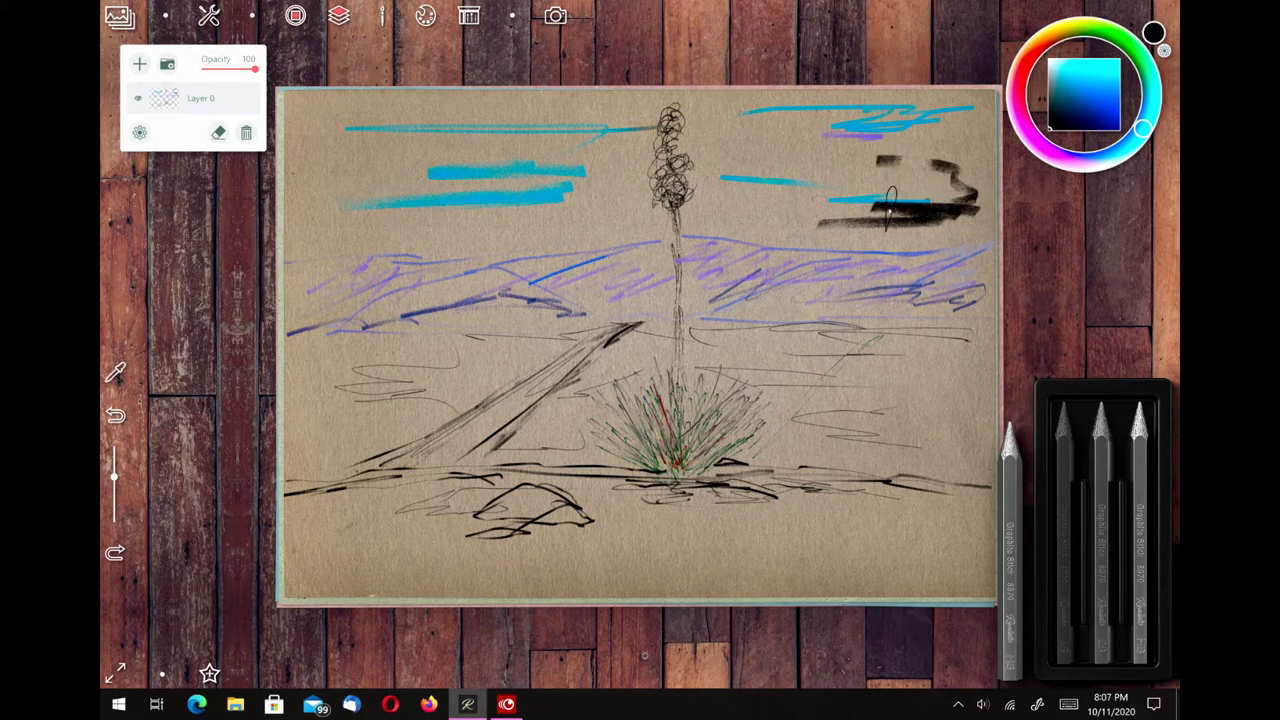
pyautogui.moveTo(881, 180)
pyautogui.mouseDown()
pyautogui.moveTo(740, 188)
pyautogui.moveTo(730, 160)
pyautogui.moveTo(880, 155)
pyautogui.moveTo(975, 190)
pyautogui.mouseUp()
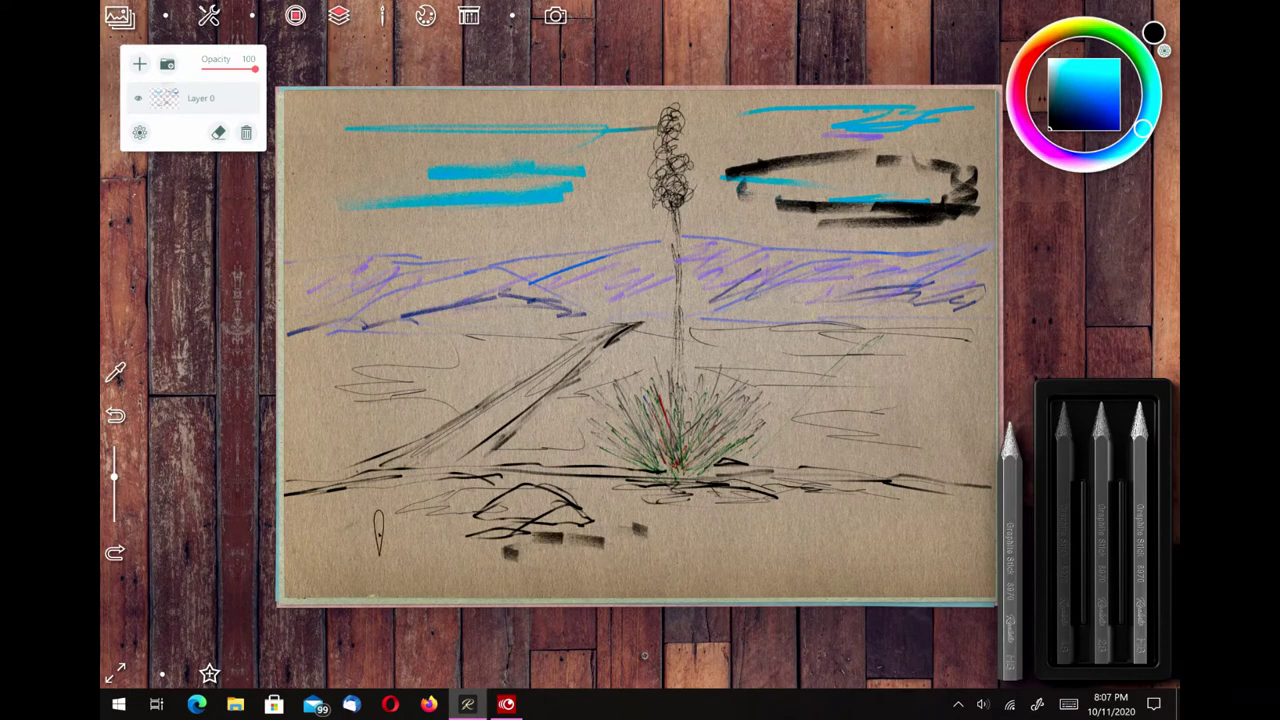
# Add short, broad black graphite dashes in the foreground below the rock and the plant.
pyautogui.moveTo(386, 537); pyautogui.dragTo(346, 538)
pyautogui.moveTo(474, 532); pyautogui.dragTo(600, 542)
pyautogui.moveTo(576, 563); pyautogui.dragTo(708, 555)
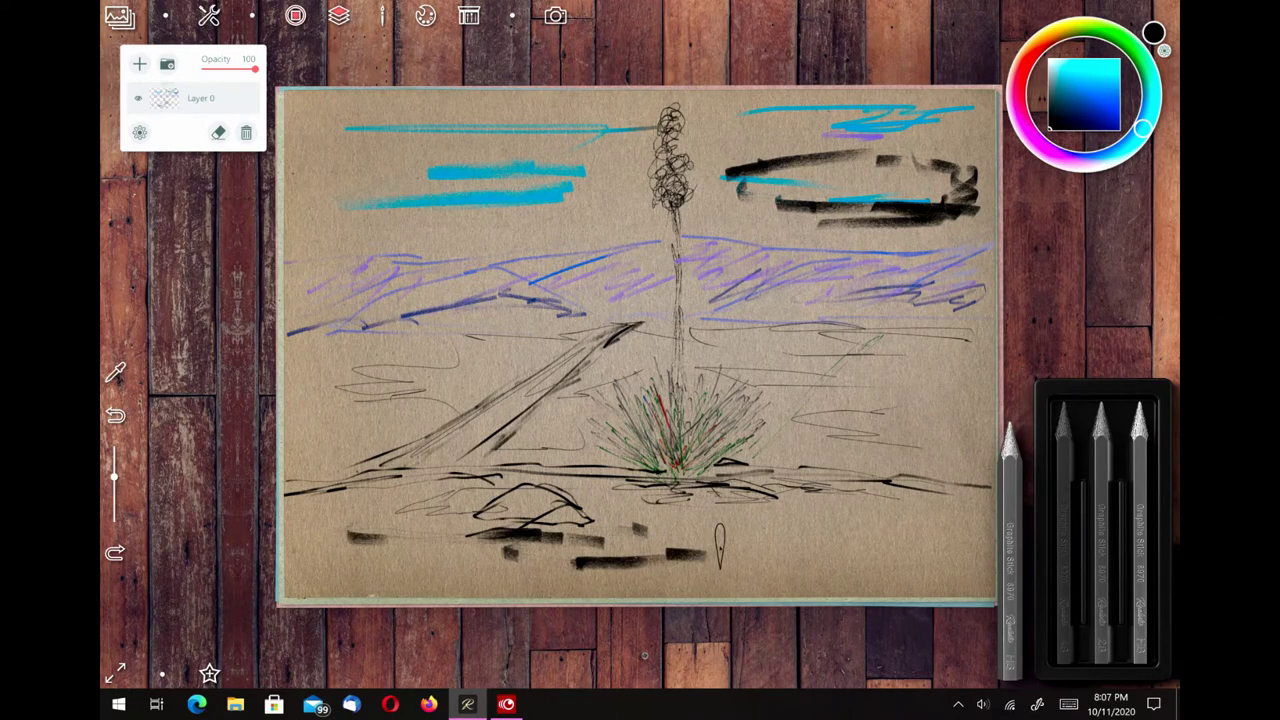
# Choose the blending stump and smudge the foreground dashes, the dark cloud and the broad blue bands.
pyautogui.click(1100, 530)
pyautogui.click(720, 385)
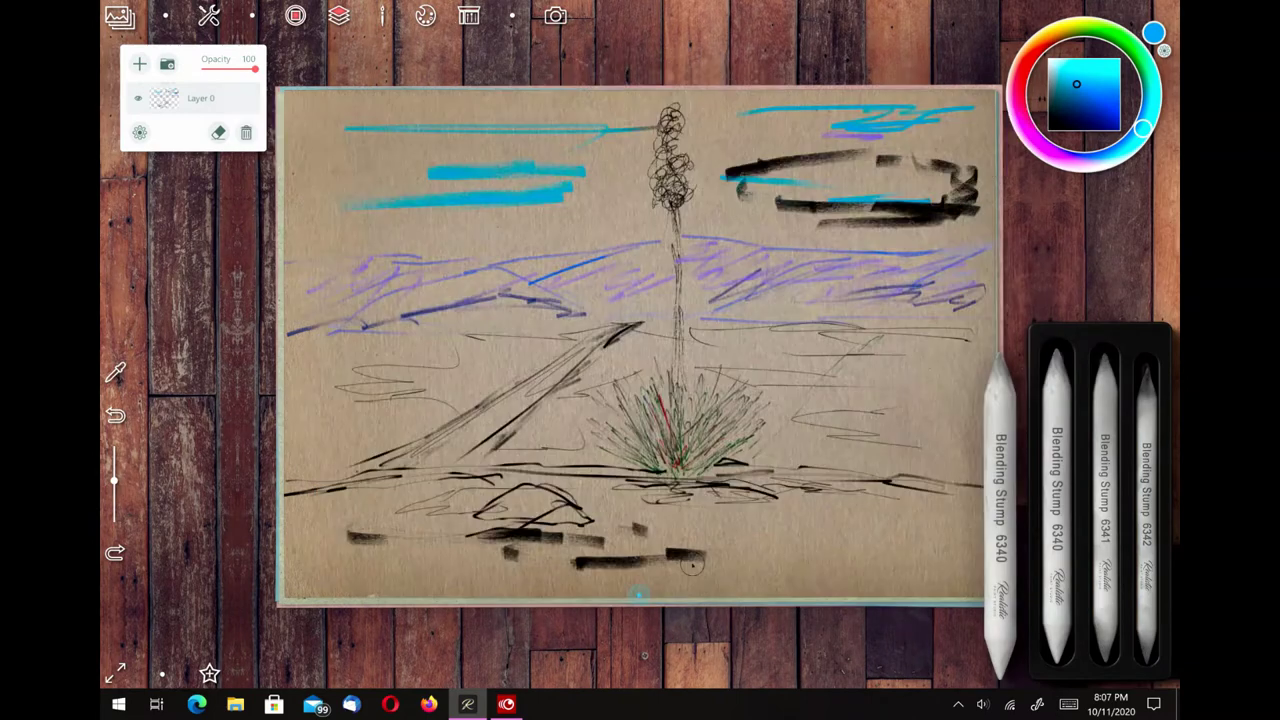
pyautogui.moveTo(692, 566)
pyautogui.mouseDown()
pyautogui.moveTo(605, 564)
pyautogui.moveTo(533, 534)
pyautogui.moveTo(491, 536)
pyautogui.moveTo(527, 551)
pyautogui.mouseUp()
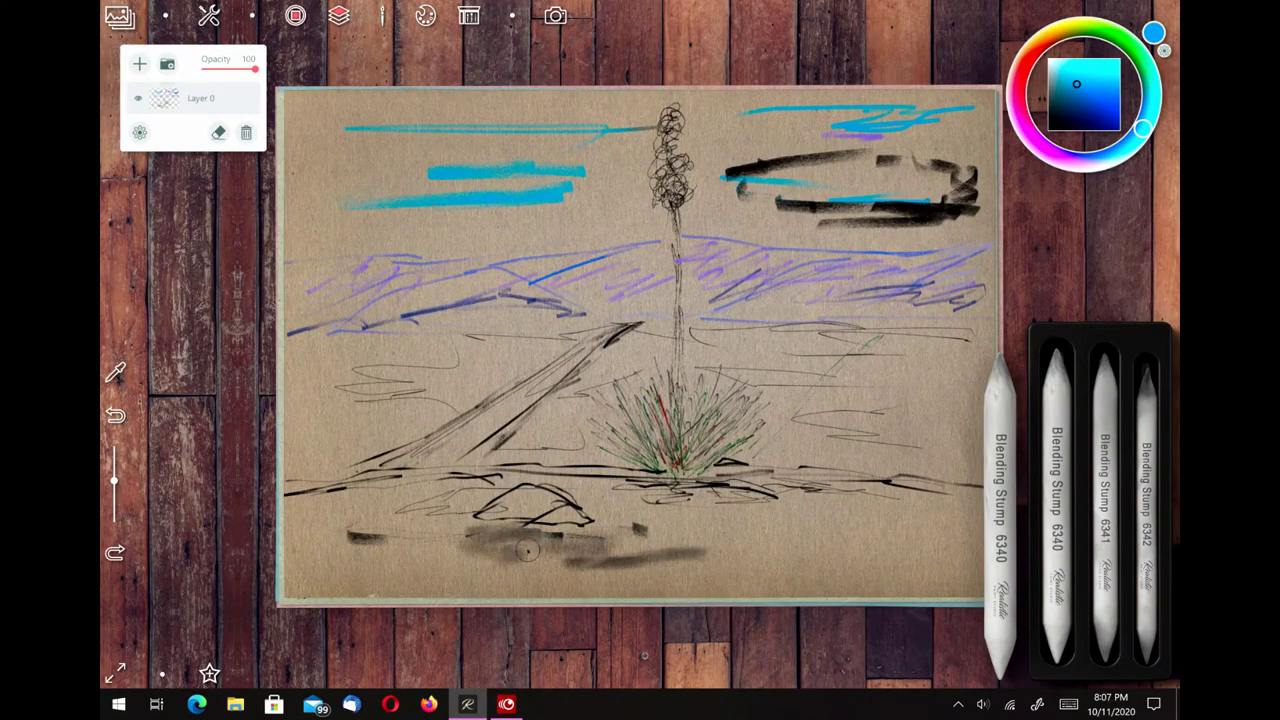
pyautogui.moveTo(877, 205)
pyautogui.mouseDown()
pyautogui.moveTo(960, 206)
pyautogui.moveTo(865, 158)
pyautogui.moveTo(719, 165)
pyautogui.moveTo(806, 155)
pyautogui.moveTo(785, 205)
pyautogui.moveTo(722, 172)
pyautogui.moveTo(925, 167)
pyautogui.moveTo(835, 207)
pyautogui.moveTo(955, 188)
pyautogui.moveTo(797, 187)
pyautogui.moveTo(867, 222)
pyautogui.moveTo(951, 224)
pyautogui.moveTo(875, 212)
pyautogui.mouseUp()
pyautogui.moveTo(486, 165)
pyautogui.mouseDown()
pyautogui.moveTo(563, 173)
pyautogui.moveTo(403, 174)
pyautogui.moveTo(451, 200)
pyautogui.moveTo(533, 196)
pyautogui.moveTo(465, 208)
pyautogui.moveTo(589, 182)
pyautogui.mouseUp()
# Choose the pastel stick with the pale color set and draw light blue and pale pink strokes across the upper sky.
pyautogui.click(1003, 486)
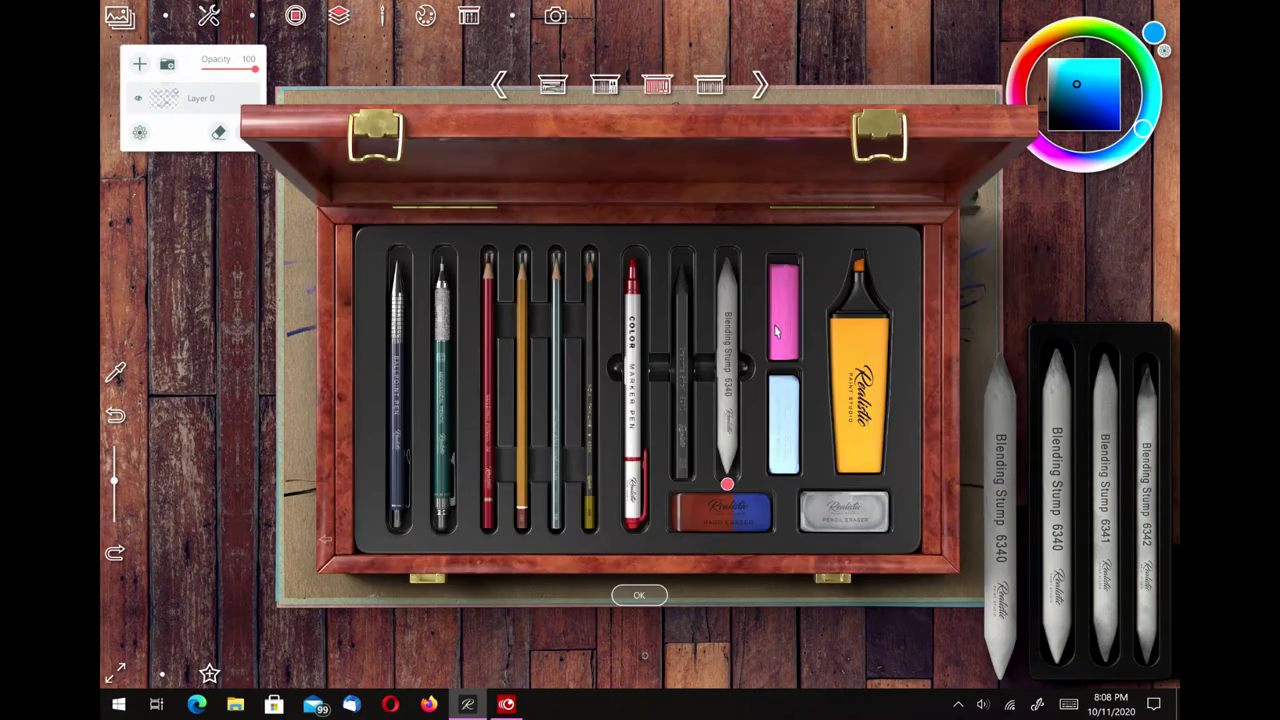
pyautogui.click(779, 328)
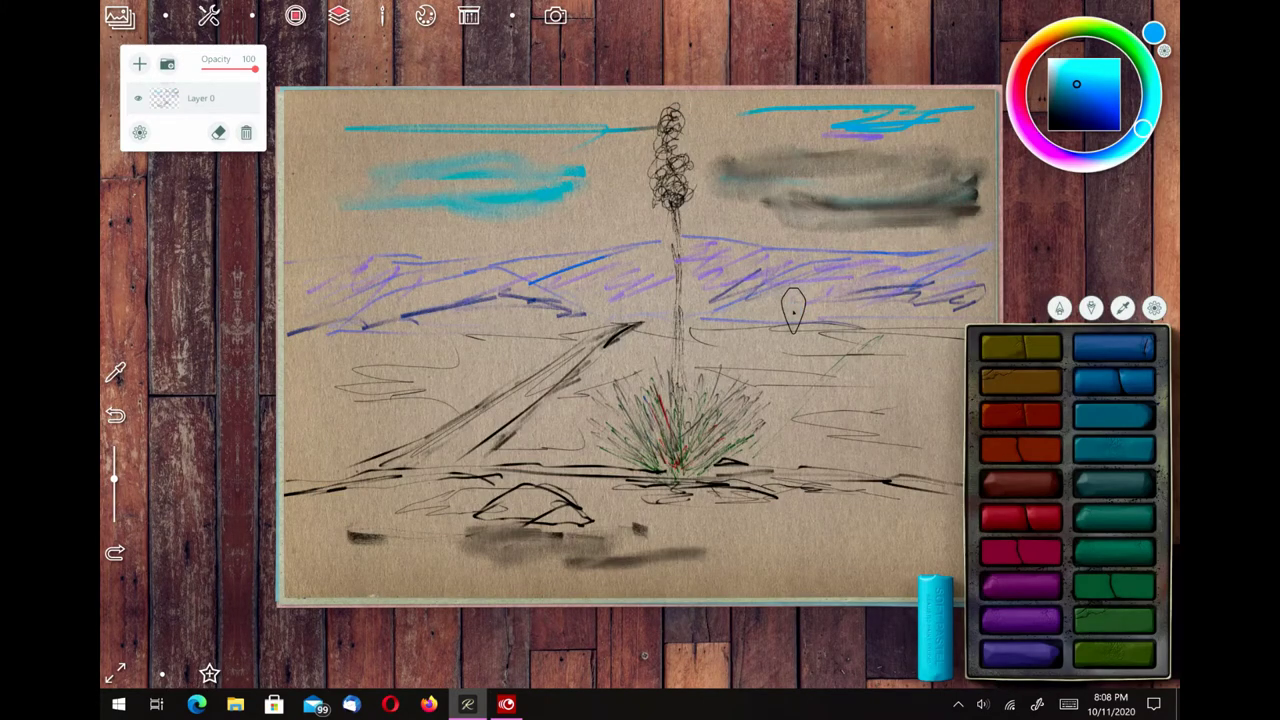
pyautogui.click(1091, 308)
pyautogui.moveTo(745, 140)
pyautogui.mouseDown()
pyautogui.moveTo(938, 125)
pyautogui.moveTo(952, 147)
pyautogui.moveTo(838, 148)
pyautogui.moveTo(749, 109)
pyautogui.moveTo(914, 122)
pyautogui.moveTo(882, 162)
pyautogui.mouseUp()
pyautogui.moveTo(490, 118)
pyautogui.mouseDown()
pyautogui.moveTo(638, 110)
pyautogui.moveTo(470, 108)
pyautogui.mouseUp()
pyautogui.moveTo(366, 112); pyautogui.dragTo(640, 112)
pyautogui.moveTo(323, 180); pyautogui.dragTo(405, 118)
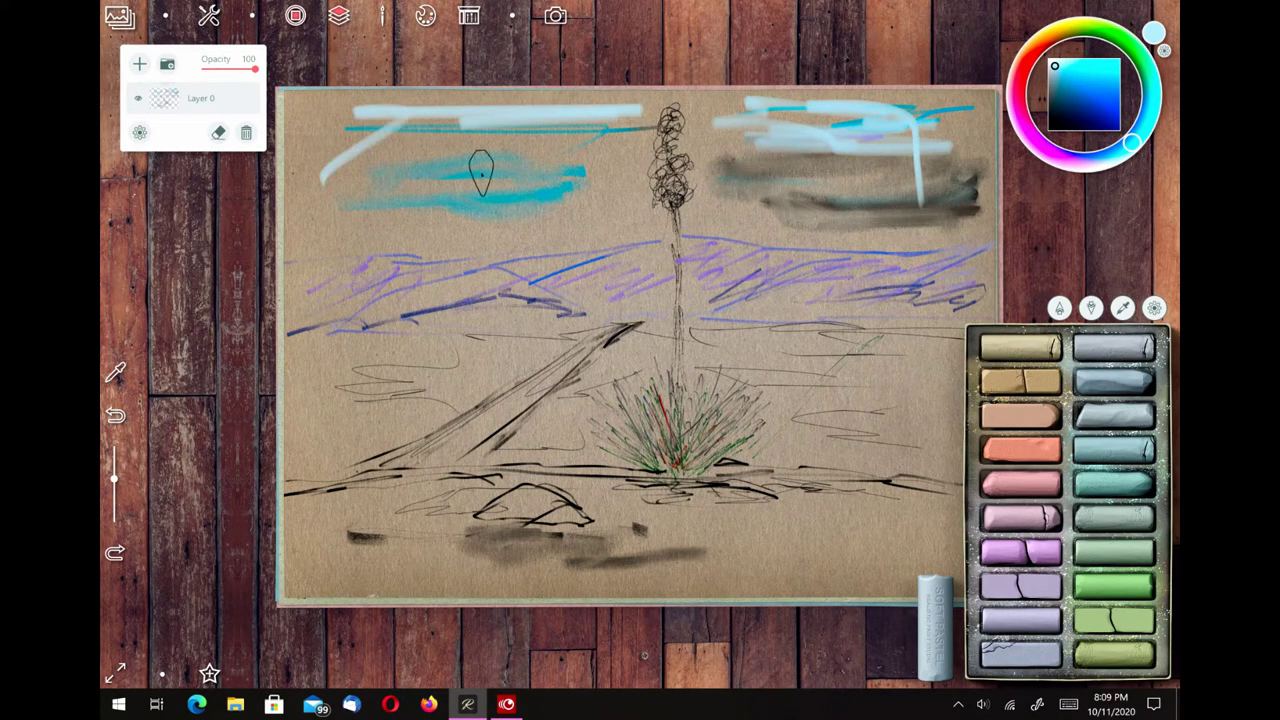
pyautogui.moveTo(324, 180); pyautogui.dragTo(556, 172)
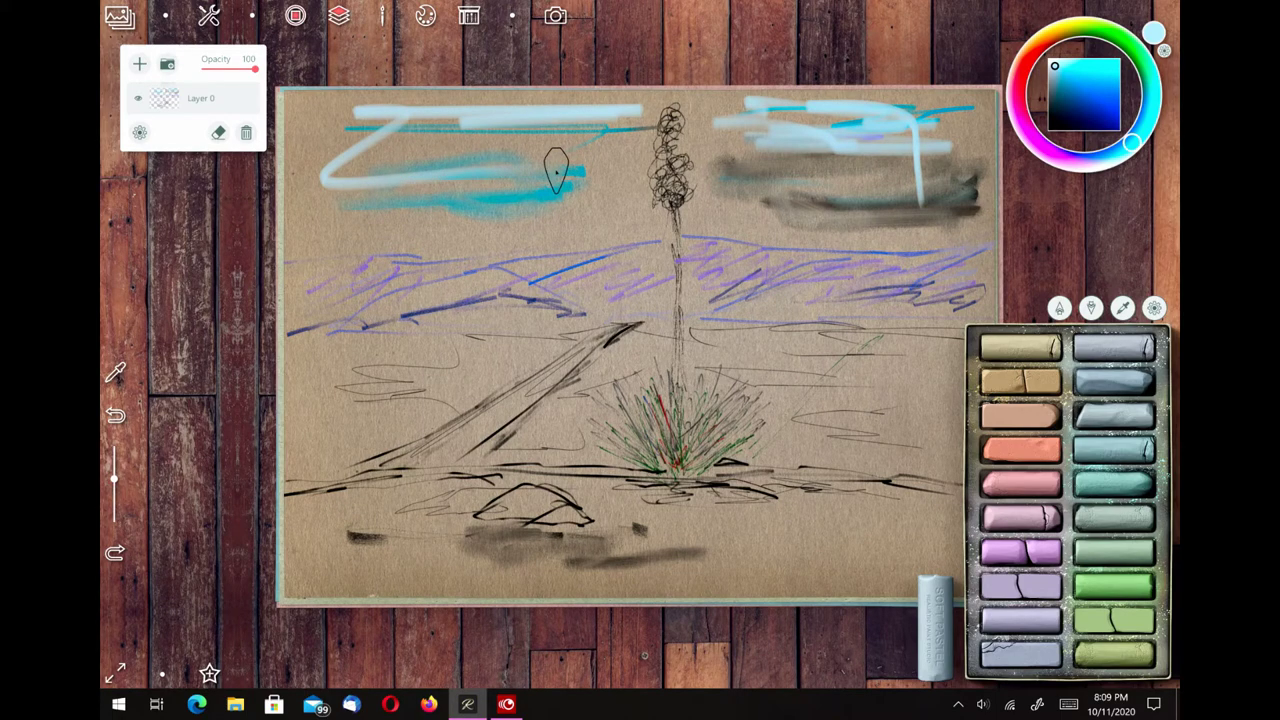
pyautogui.click(1012, 516)
pyautogui.moveTo(760, 170)
pyautogui.mouseDown()
pyautogui.moveTo(877, 174)
pyautogui.moveTo(777, 172)
pyautogui.moveTo(753, 118)
pyautogui.moveTo(857, 137)
pyautogui.moveTo(690, 215)
pyautogui.mouseUp()
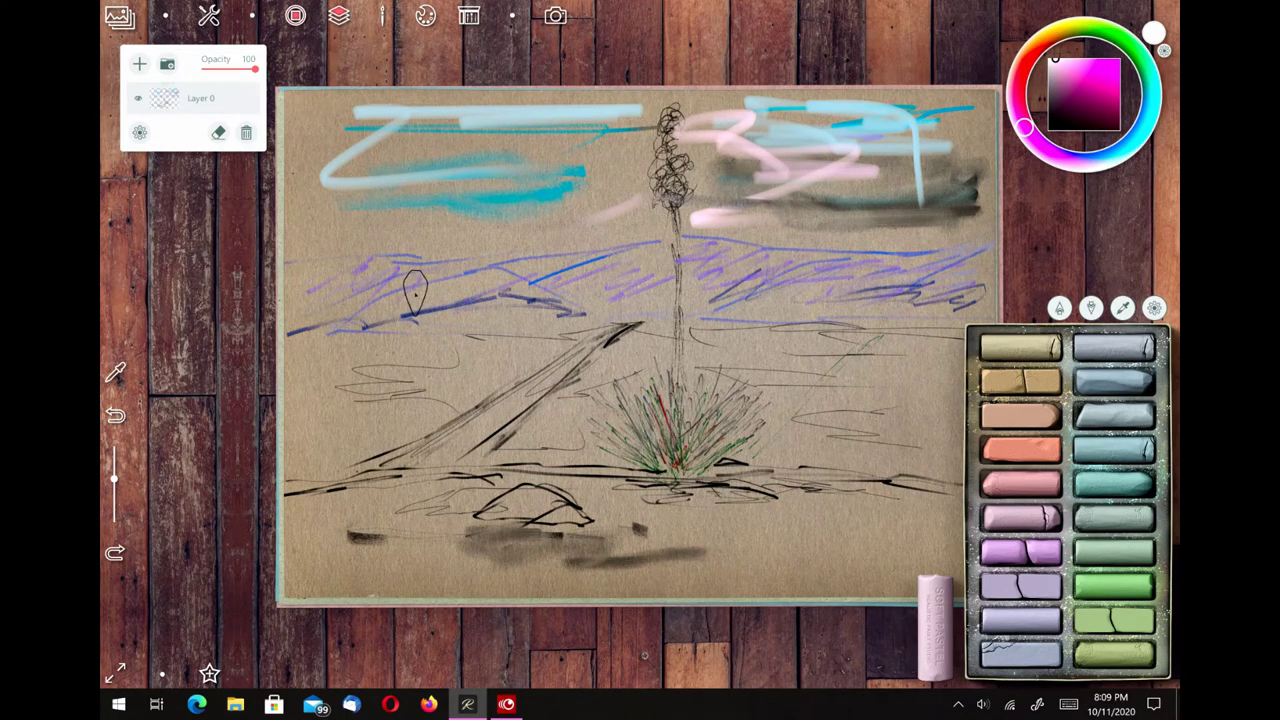
# Choose the blending stump again and smudge the pastel strokes in the sky on both sides of the flower head.
pyautogui.click(935, 620)
pyautogui.click(732, 440)
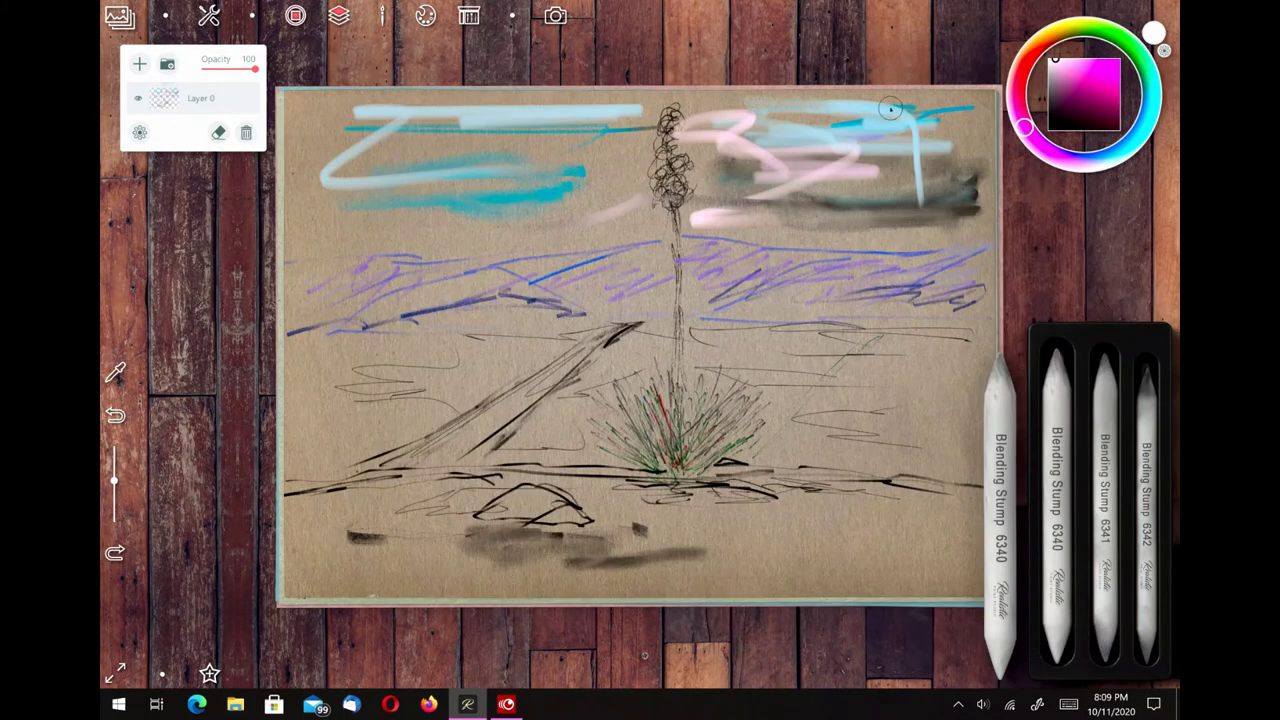
pyautogui.moveTo(890, 110)
pyautogui.mouseDown()
pyautogui.moveTo(923, 174)
pyautogui.moveTo(749, 189)
pyautogui.moveTo(705, 135)
pyautogui.mouseUp()
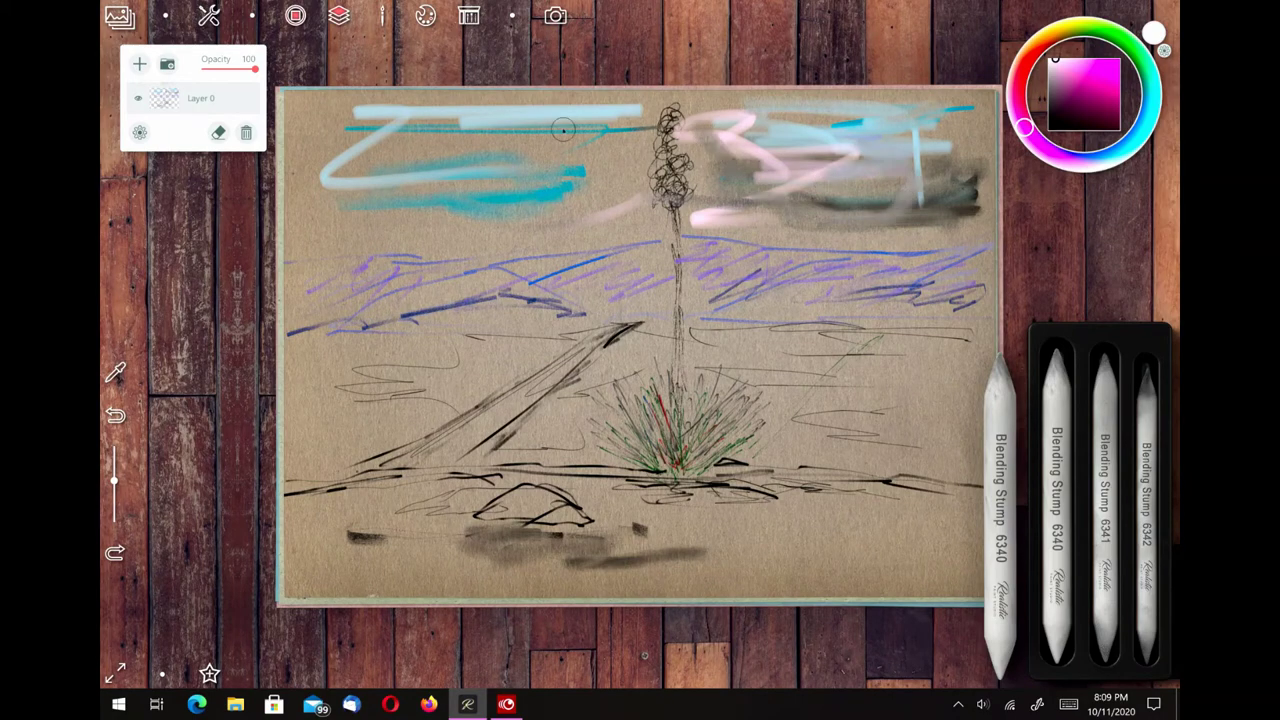
pyautogui.moveTo(563, 130)
pyautogui.mouseDown()
pyautogui.moveTo(339, 153)
pyautogui.moveTo(397, 177)
pyautogui.moveTo(517, 163)
pyautogui.mouseUp()
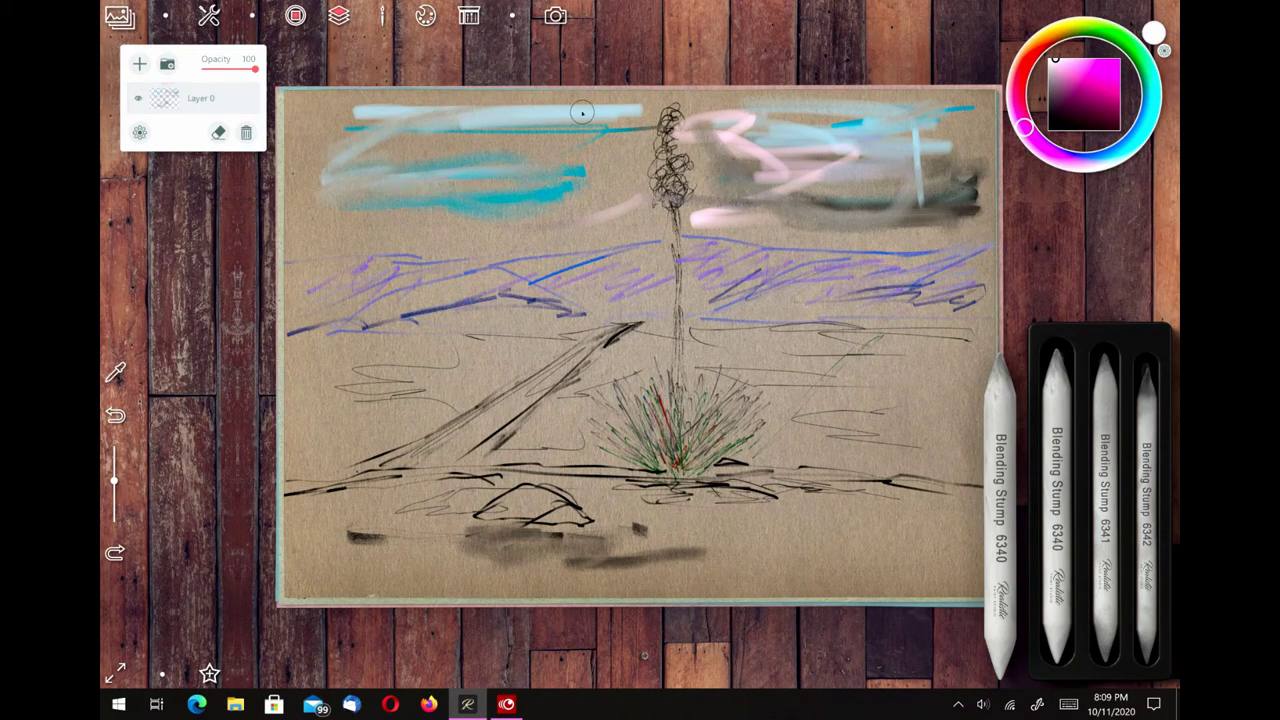
pyautogui.moveTo(355, 108); pyautogui.dragTo(583, 140)
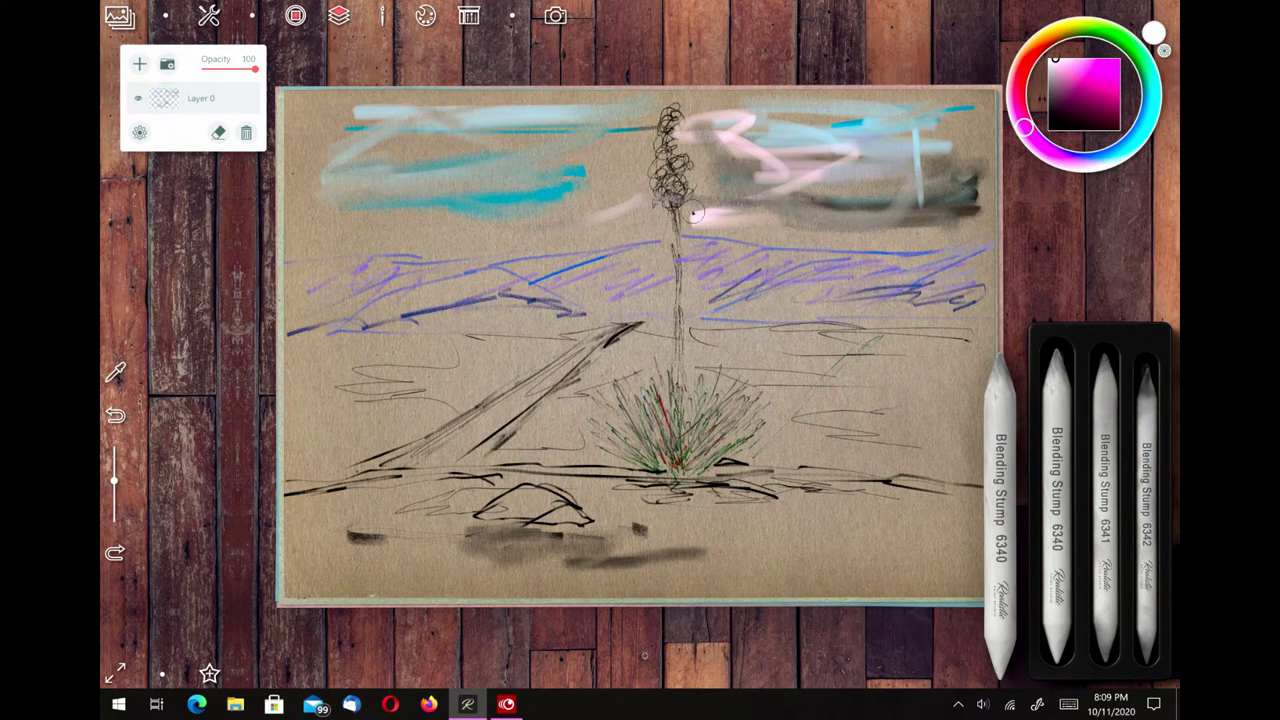
# Smudge the pink pastel beside the flower head and add cyan highlighter strokes above the mountains and in the foreground.
pyautogui.moveTo(695, 213)
pyautogui.mouseDown()
pyautogui.moveTo(775, 131)
pyautogui.moveTo(768, 158)
pyautogui.moveTo(750, 118)
pyautogui.moveTo(740, 204)
pyautogui.moveTo(766, 134)
pyautogui.moveTo(894, 126)
pyautogui.moveTo(826, 123)
pyautogui.moveTo(874, 128)
pyautogui.moveTo(830, 181)
pyautogui.mouseUp()
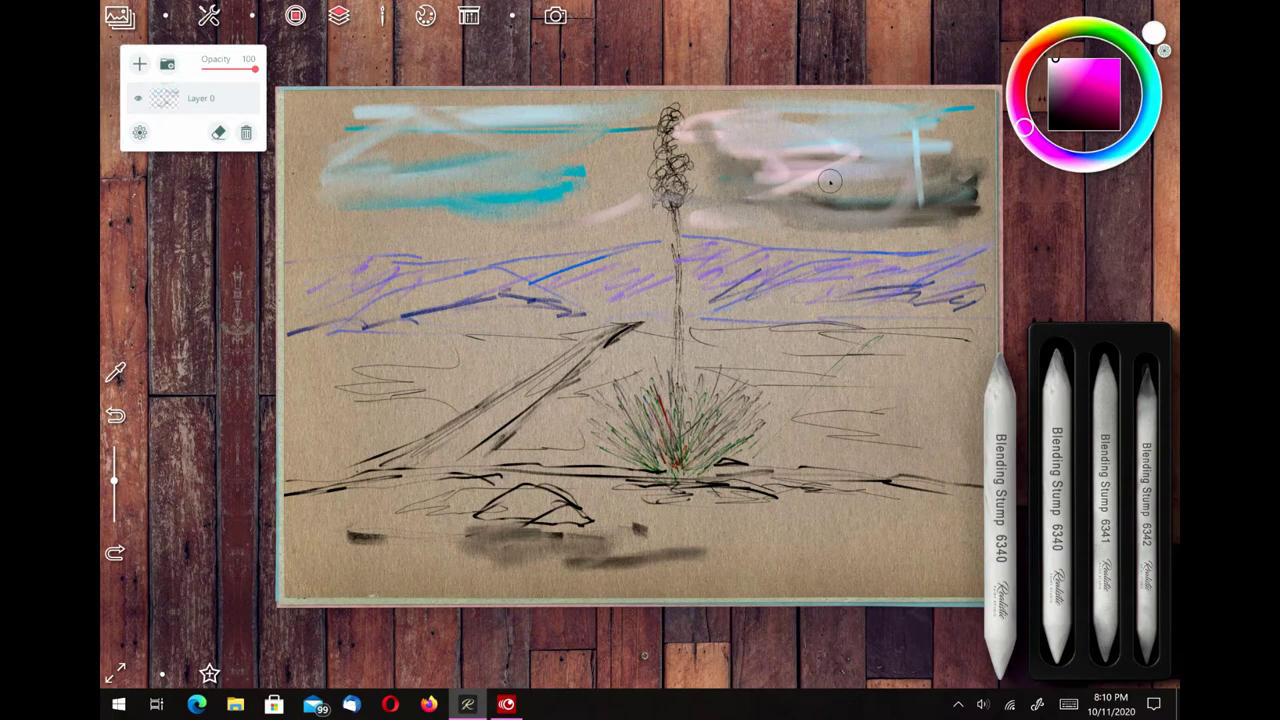
pyautogui.click(469, 16)
pyautogui.click(862, 388)
pyautogui.click(1128, 627)
pyautogui.moveTo(588, 217)
pyautogui.mouseDown()
pyautogui.moveTo(448, 238)
pyautogui.moveTo(603, 222)
pyautogui.moveTo(463, 230)
pyautogui.moveTo(507, 228)
pyautogui.moveTo(476, 218)
pyautogui.mouseUp()
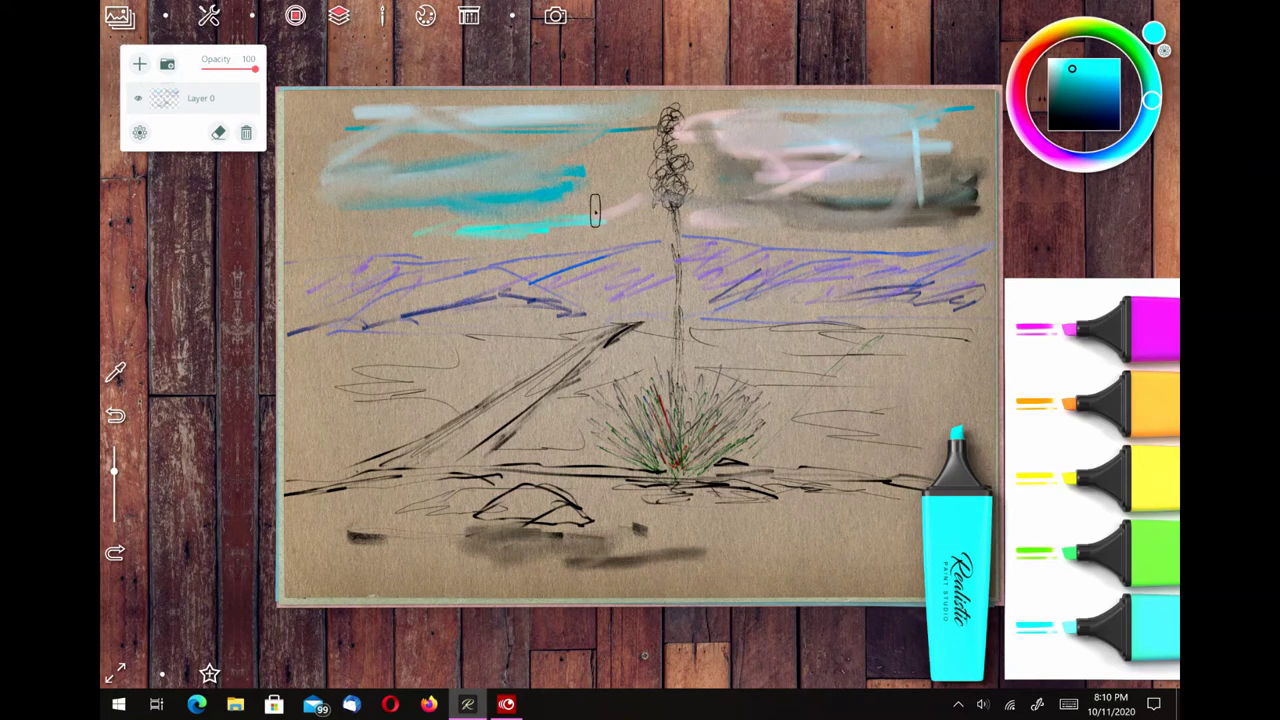
pyautogui.moveTo(867, 240)
pyautogui.mouseDown()
pyautogui.moveTo(963, 233)
pyautogui.moveTo(925, 237)
pyautogui.moveTo(945, 230)
pyautogui.mouseUp()
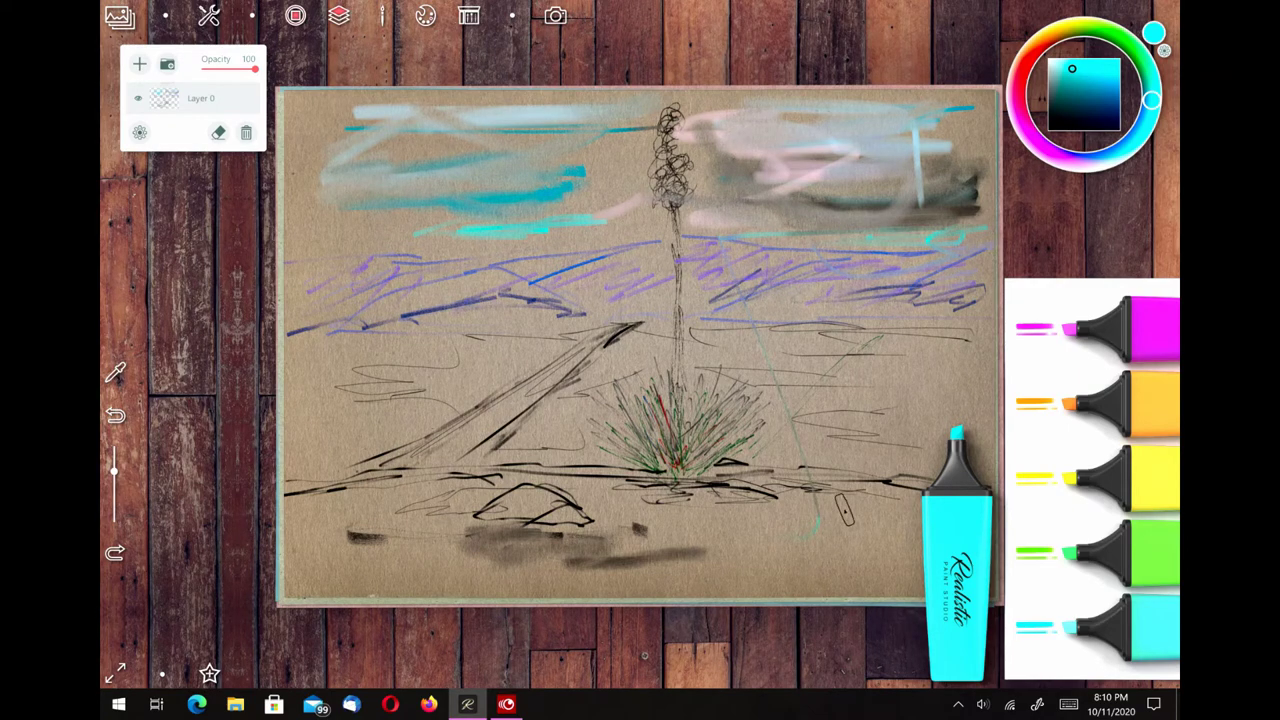
pyautogui.moveTo(733, 526); pyautogui.dragTo(841, 527)
# Choose the pencil eraser and erase the stray thin cyan line crossing the plain beside the yucca.
pyautogui.click(958, 530)
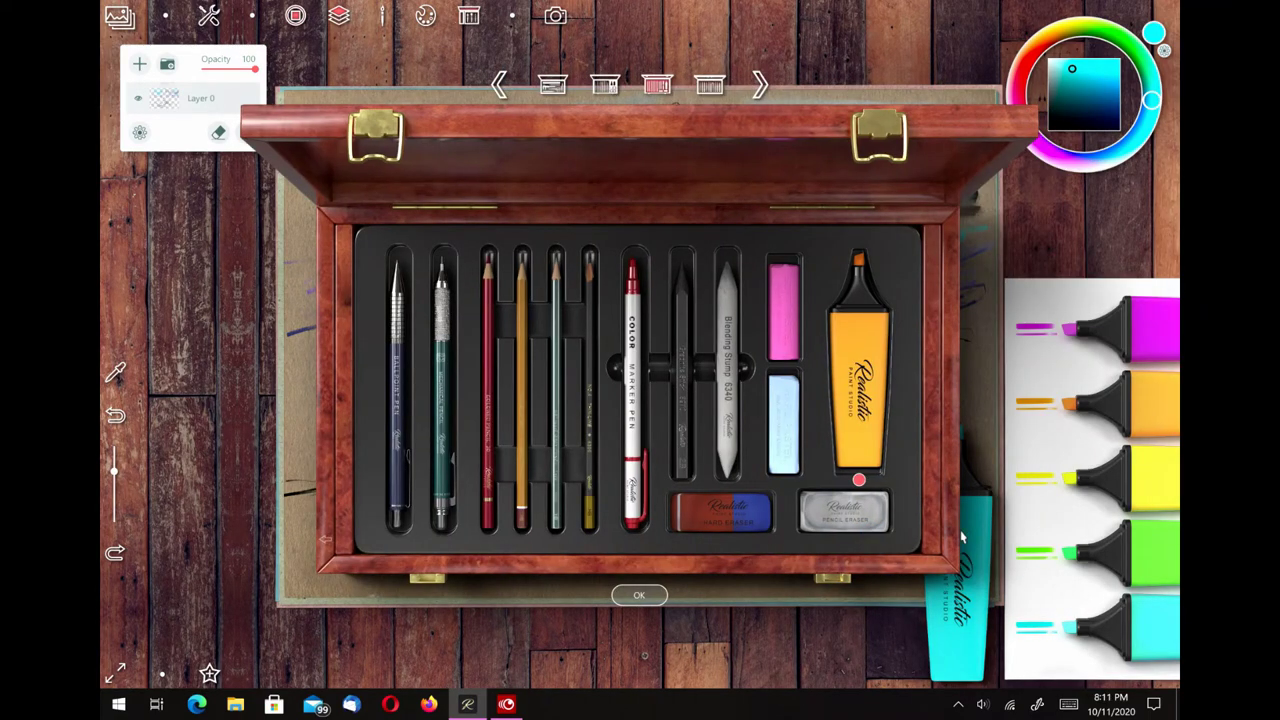
pyautogui.click(854, 514)
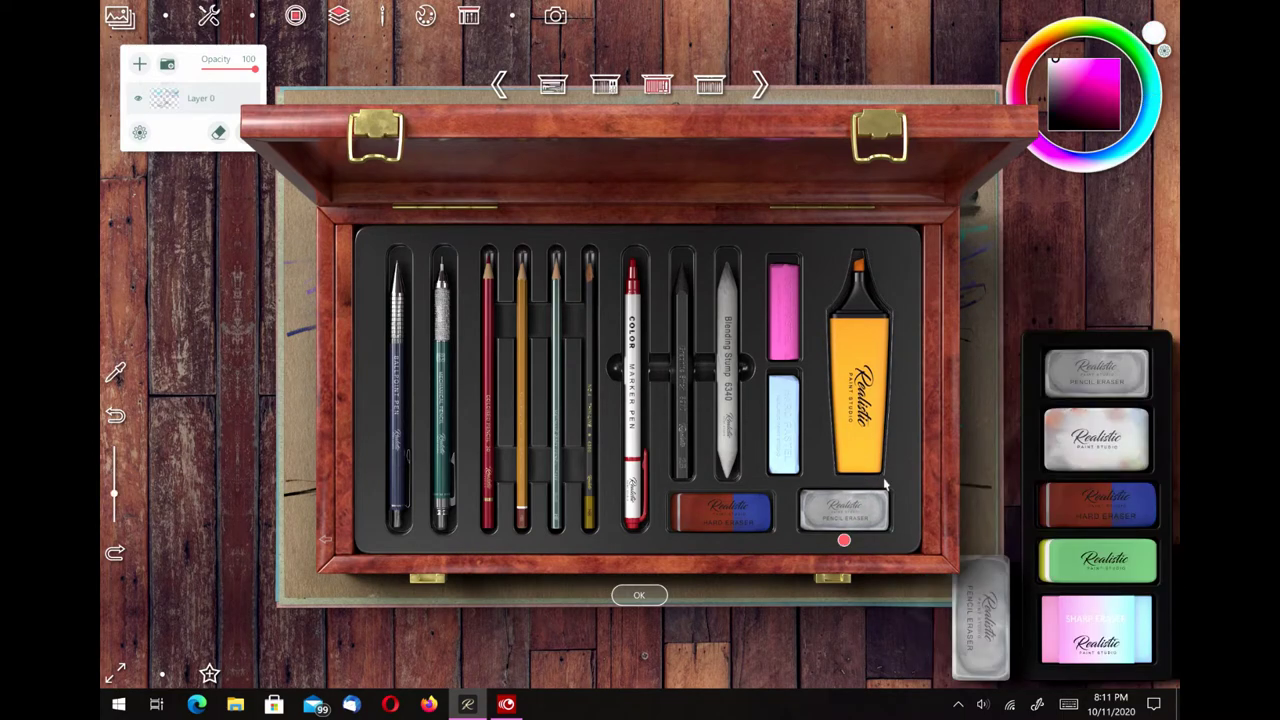
pyautogui.click(1120, 443)
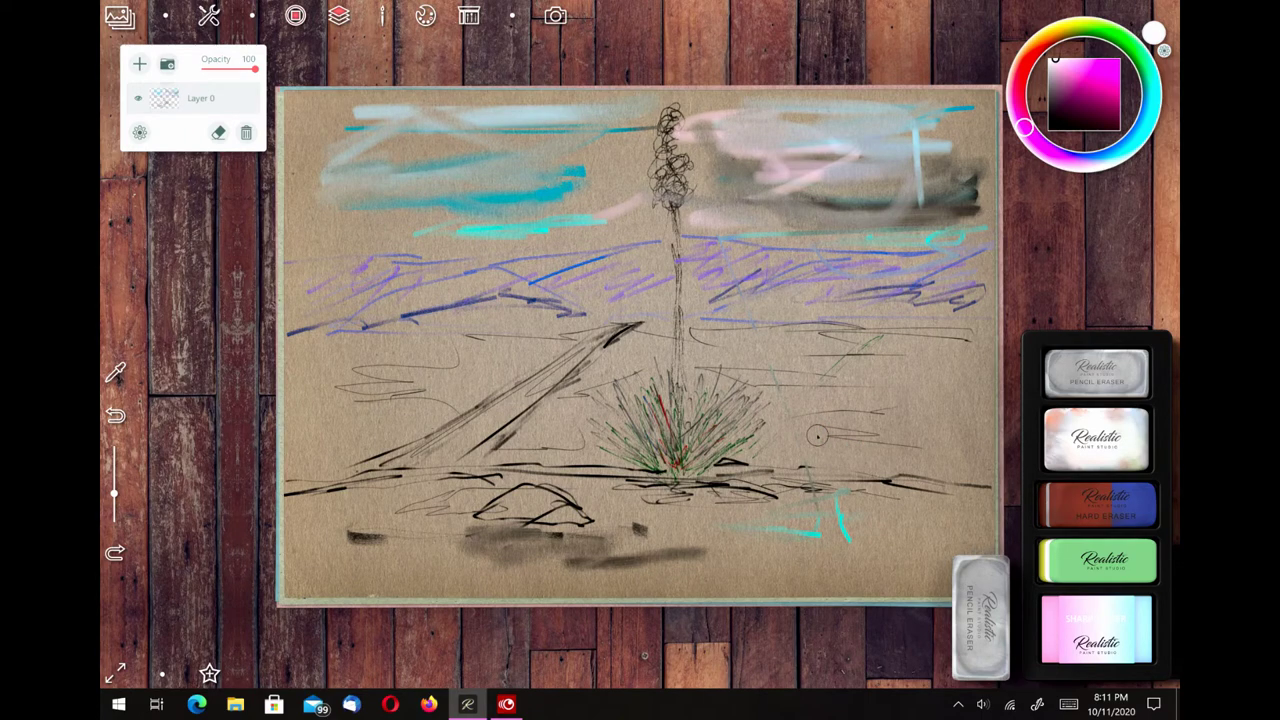
# Preview the finished drawing in each of the presentation scenes, from the pastel desk to the candlelit table and back.
pyautogui.click(555, 16)
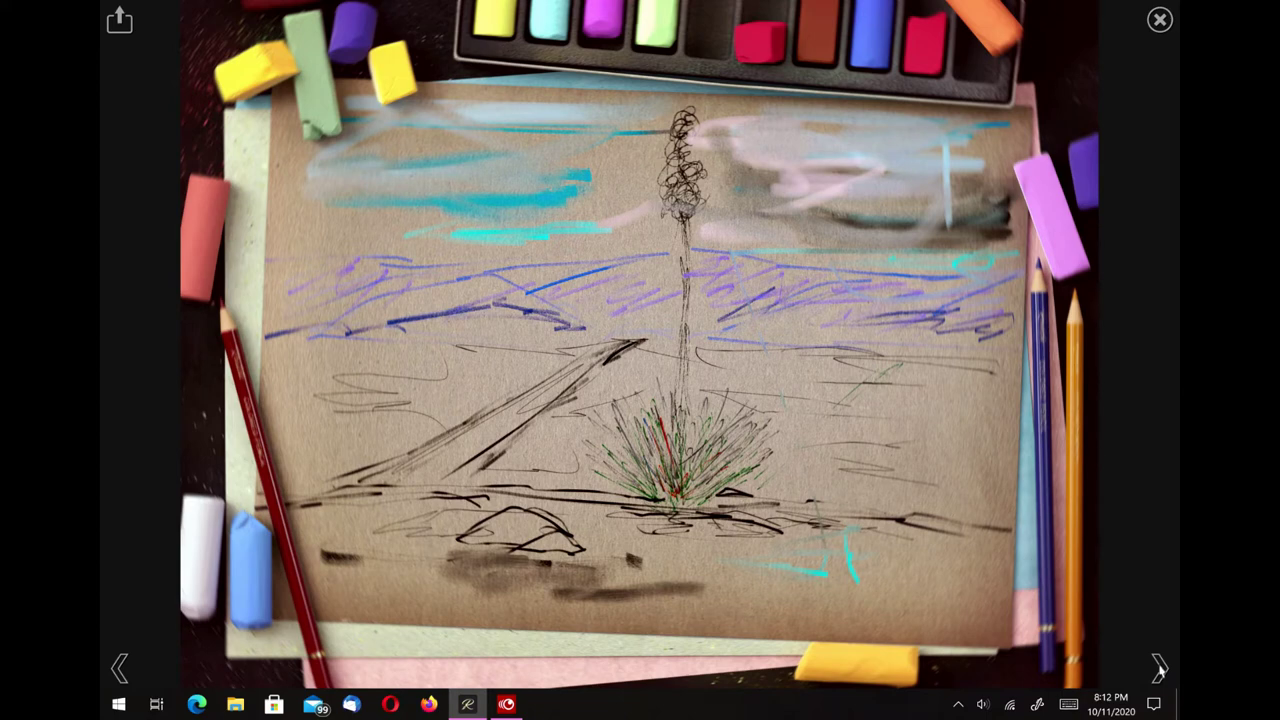
pyautogui.click(1158, 668)
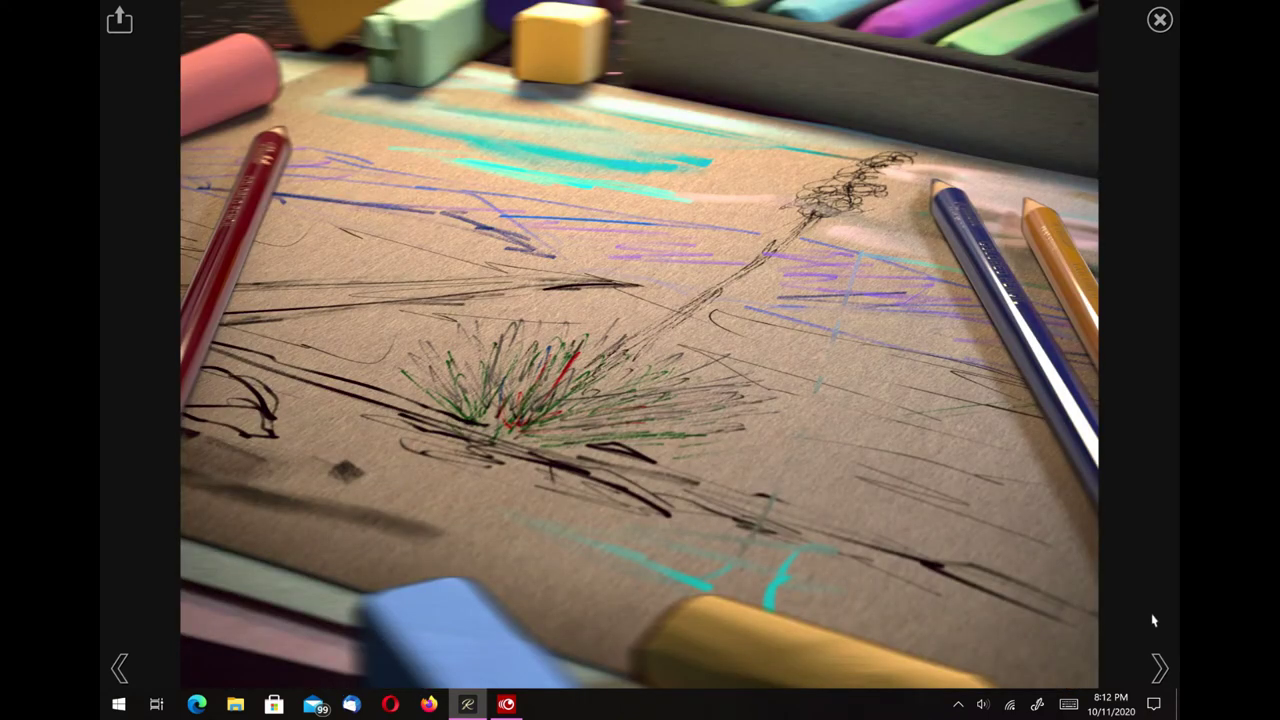
pyautogui.click(1160, 670)
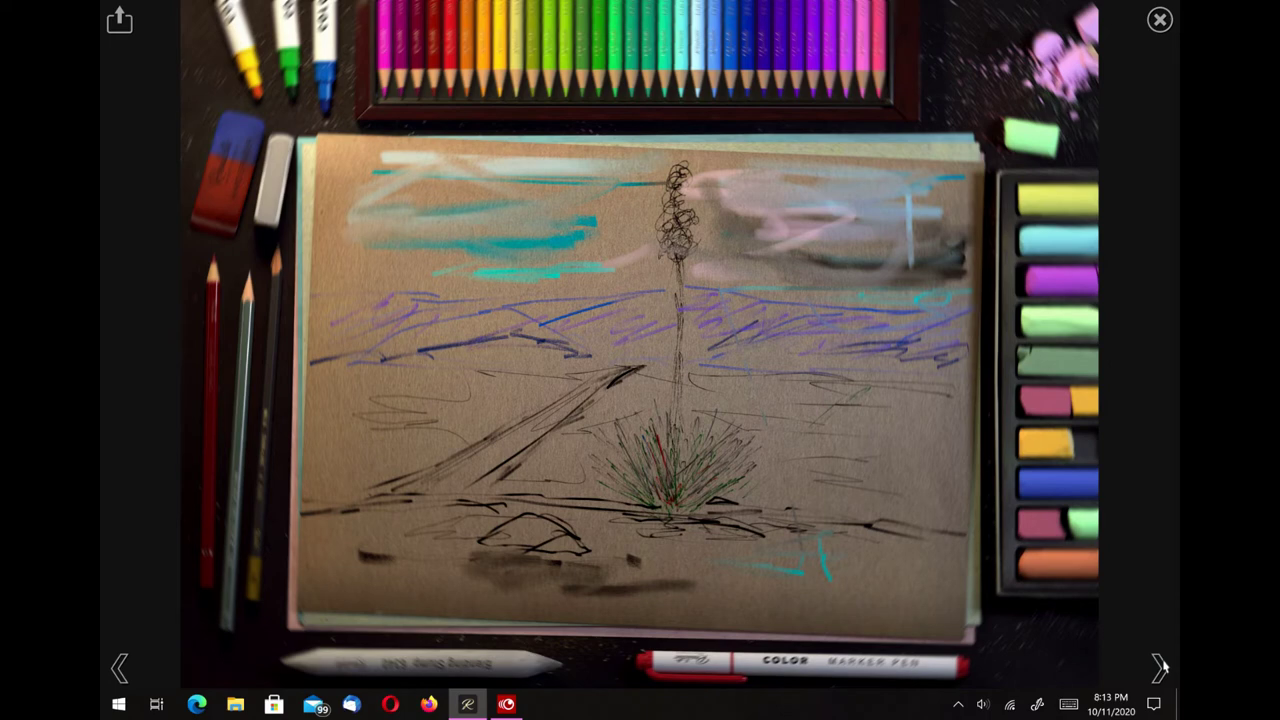
pyautogui.click(1160, 668)
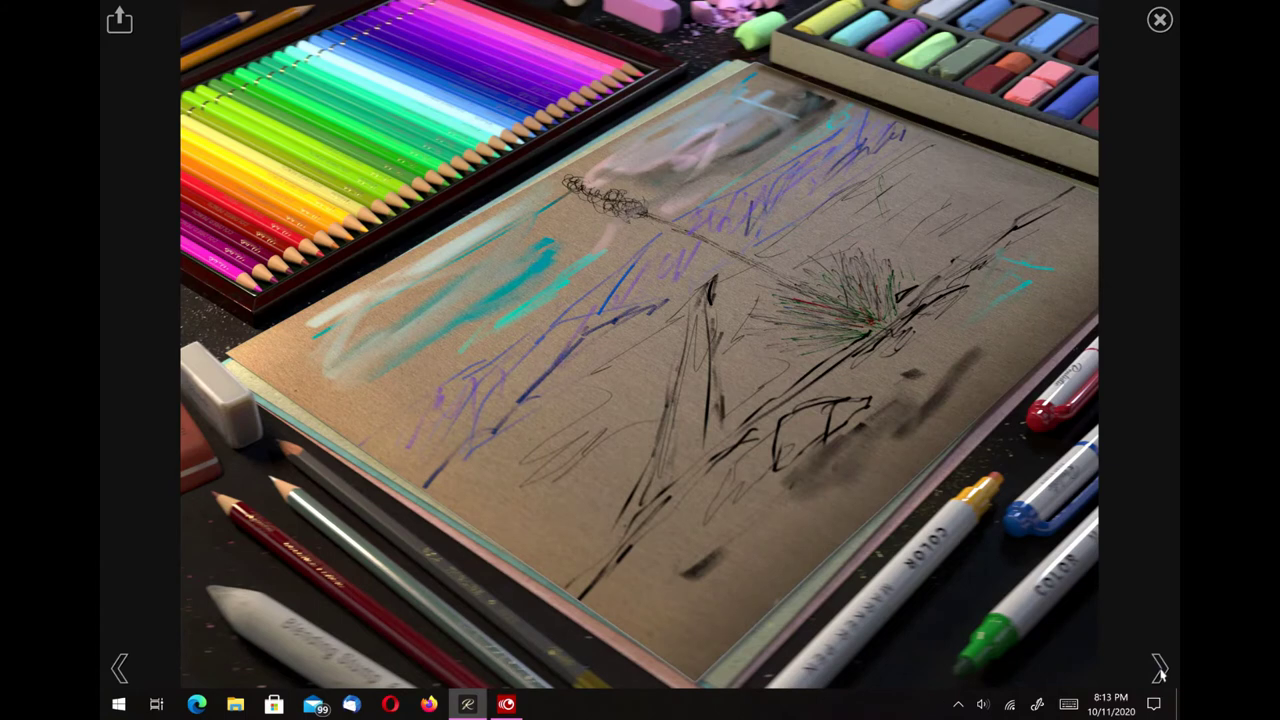
pyautogui.click(1155, 662)
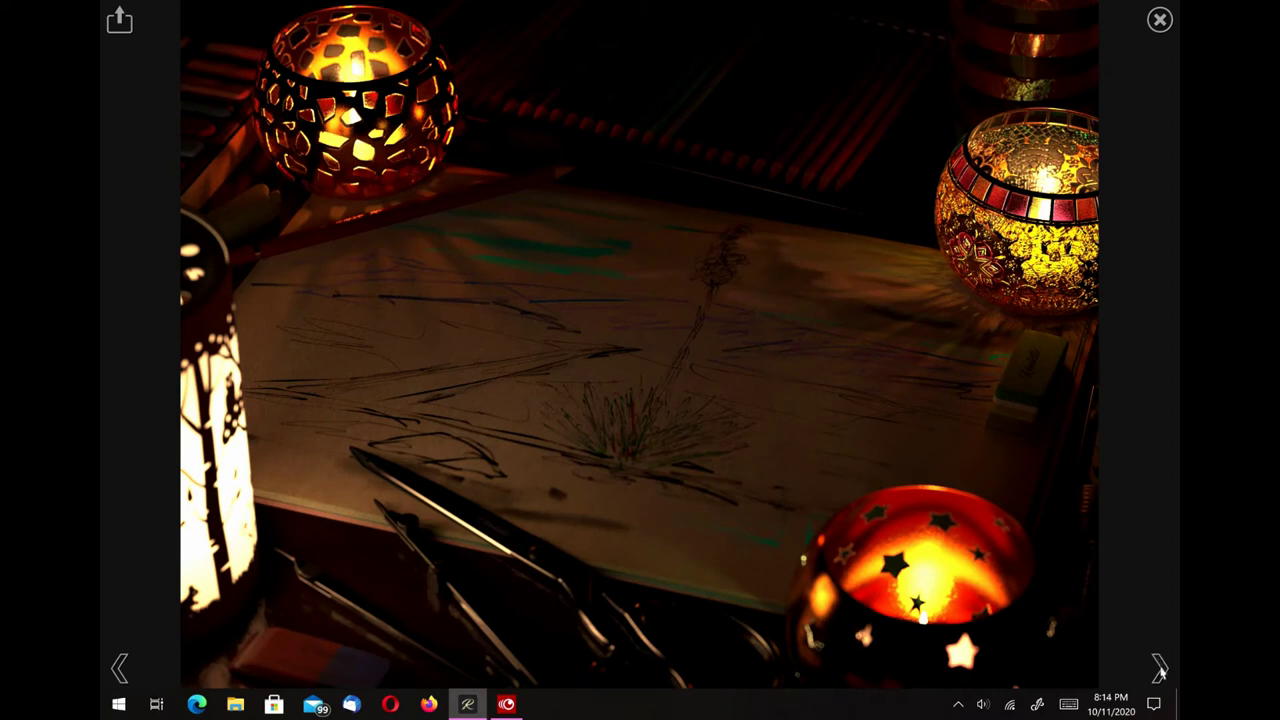
pyautogui.click(1155, 665)
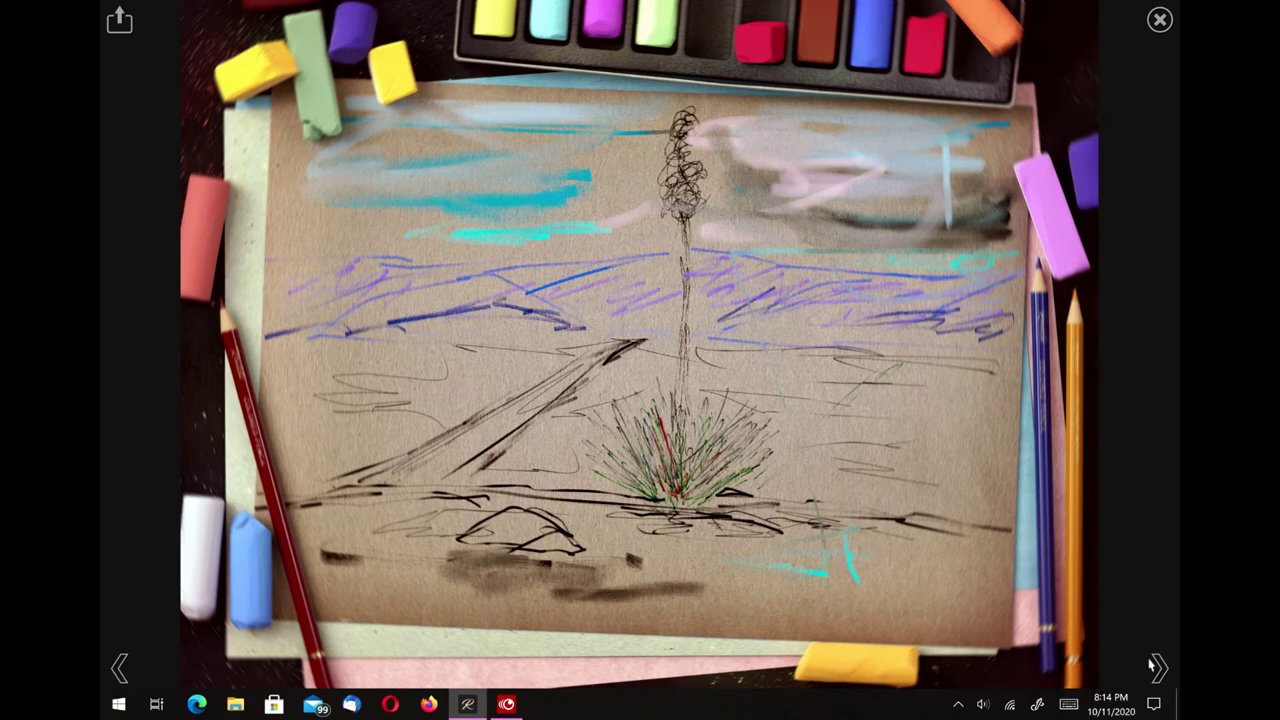
# Export the pastel desk scene to the Documents folder as a JPEG file named real.
pyautogui.click(120, 22)
pyautogui.click(1069, 704)
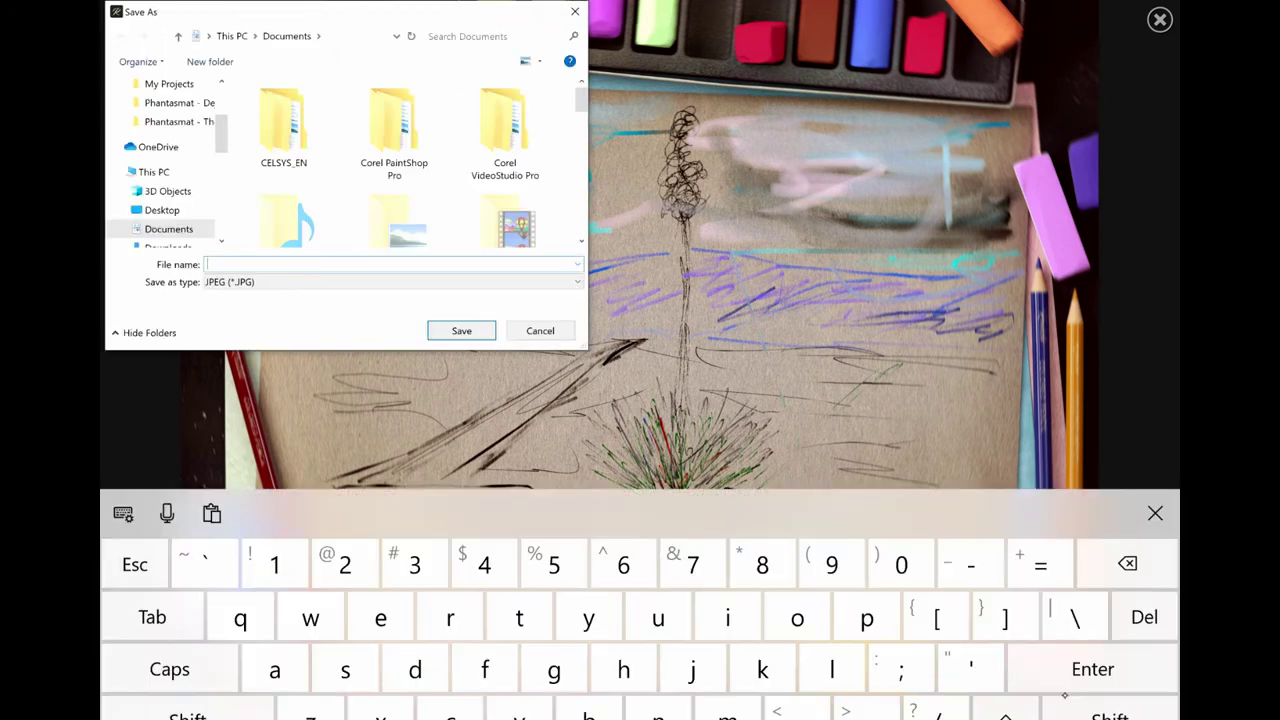
pyautogui.write('real')
pyautogui.click(1155, 435)
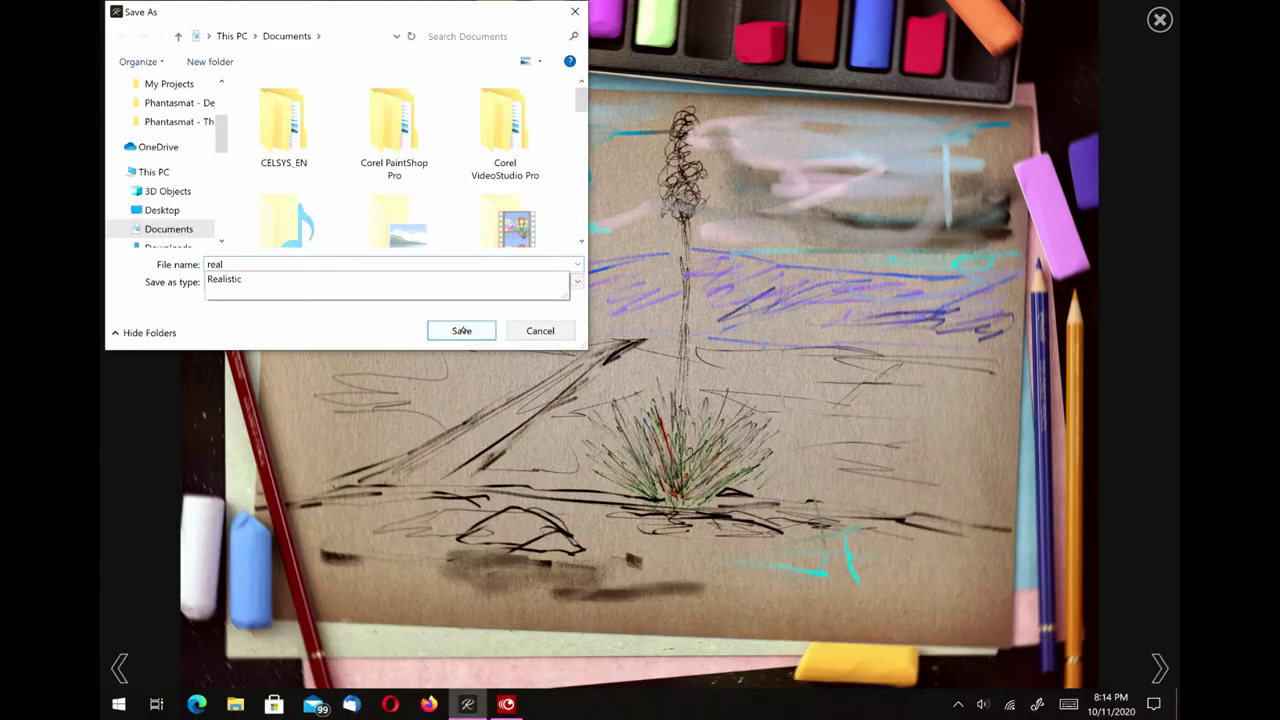
pyautogui.click(461, 330)
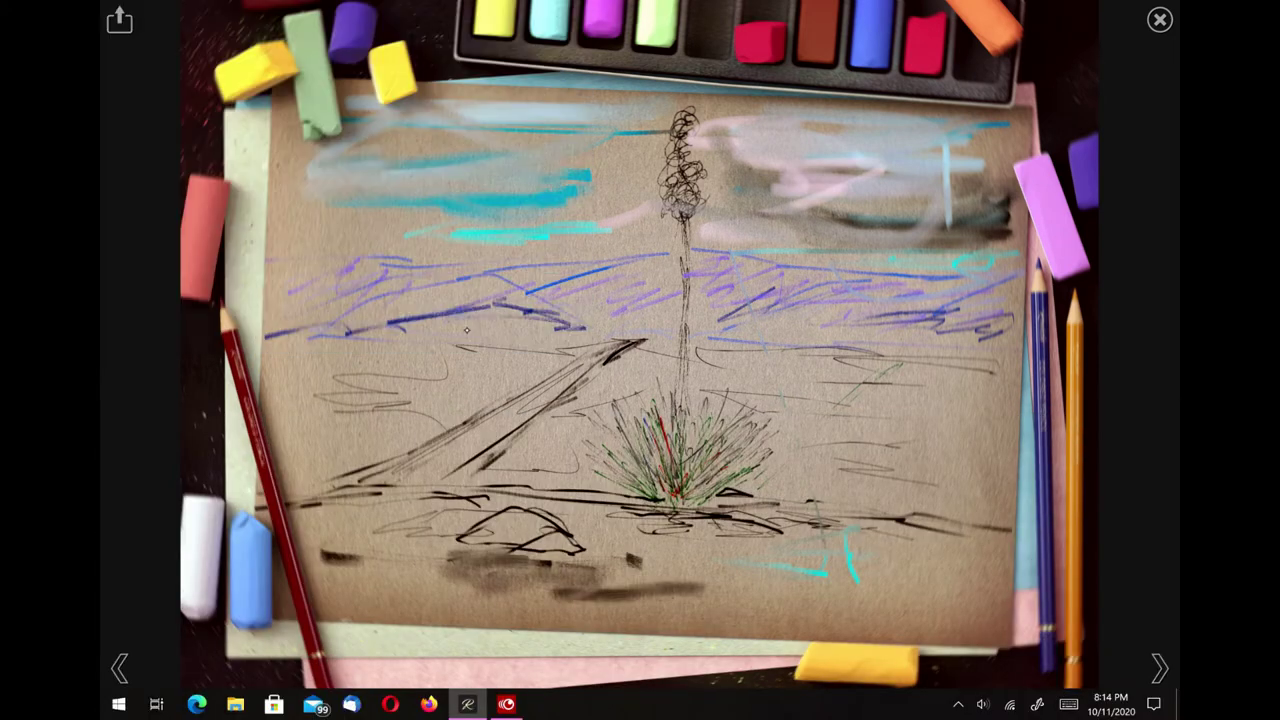
# Close the scene preview and leave the yucca drawing, saving its changes.
pyautogui.click(1160, 20)
pyautogui.click(1158, 17)
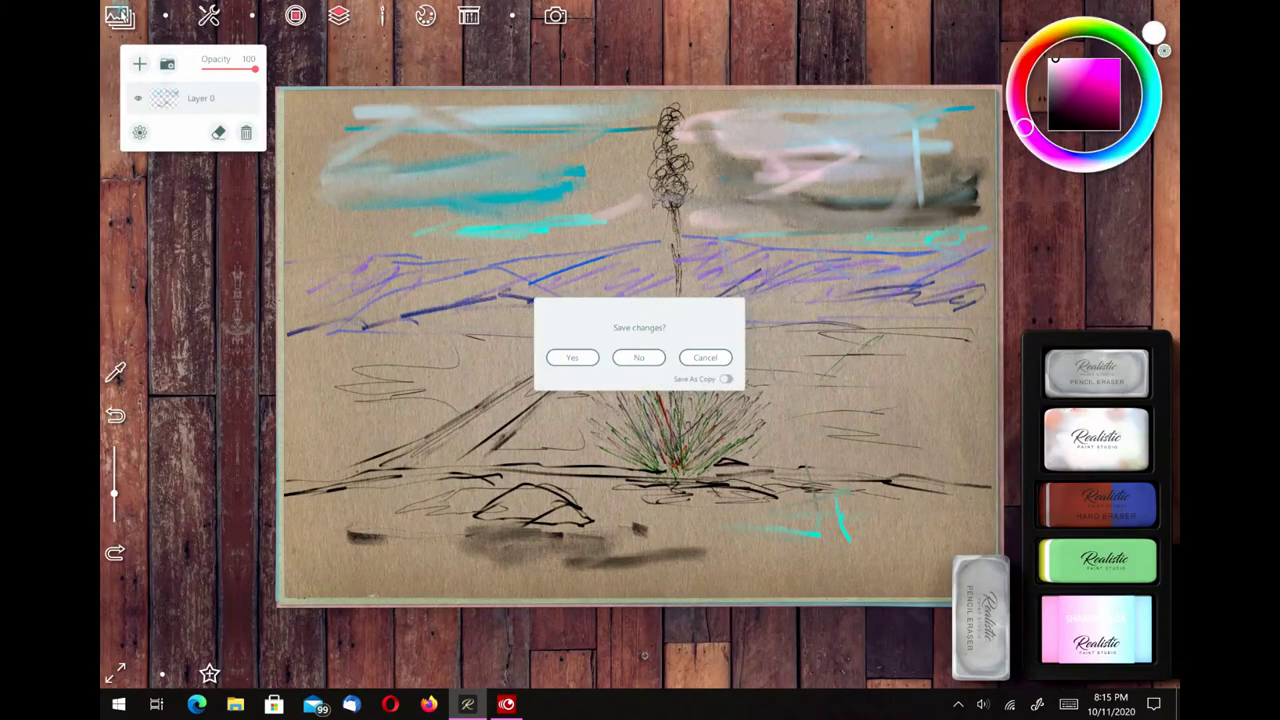
pyautogui.click(575, 366)
# Start a new project in the Watercolor style with textured white paper on the reddish wood background.
pyautogui.click(215, 162)
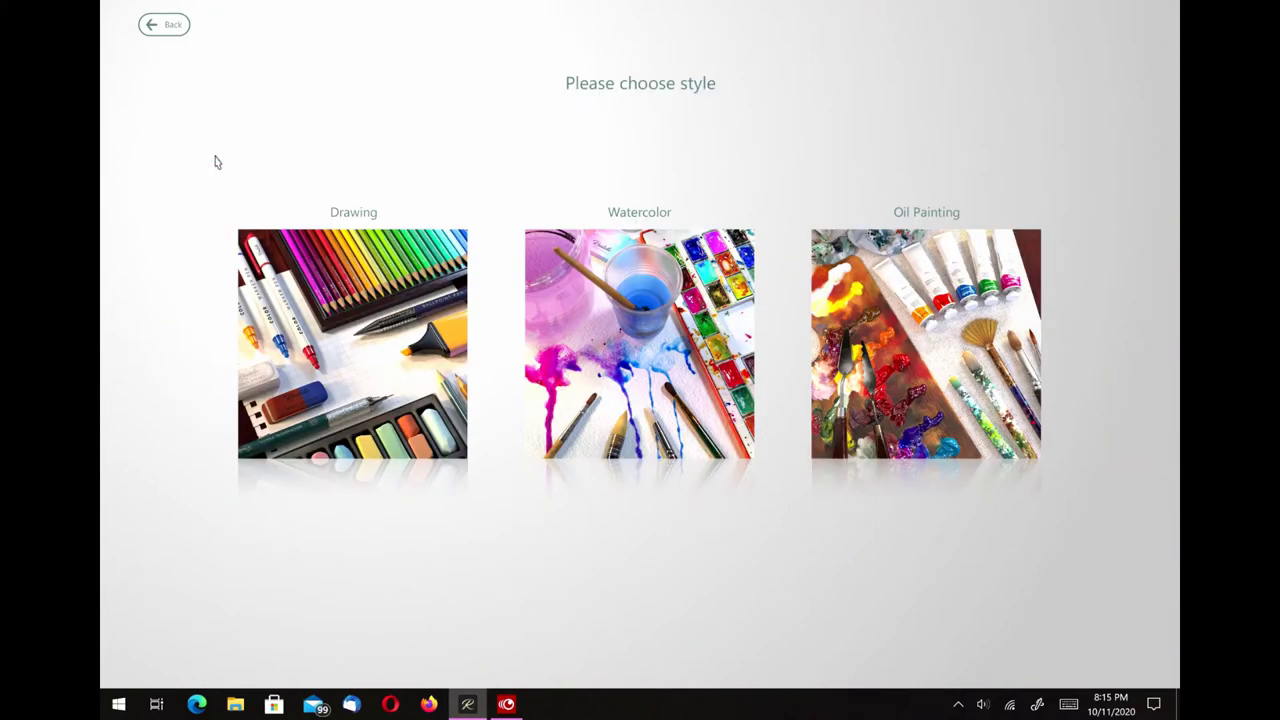
pyautogui.click(660, 362)
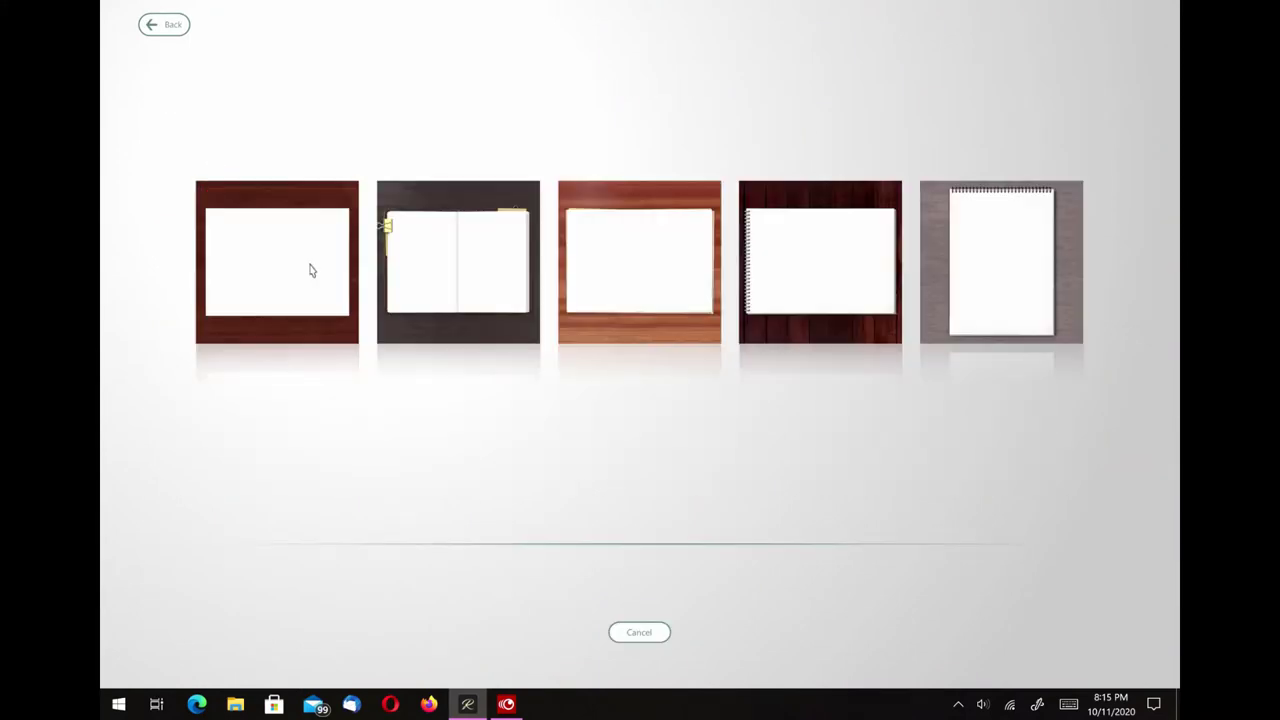
pyautogui.click(733, 461)
pyautogui.click(733, 461)
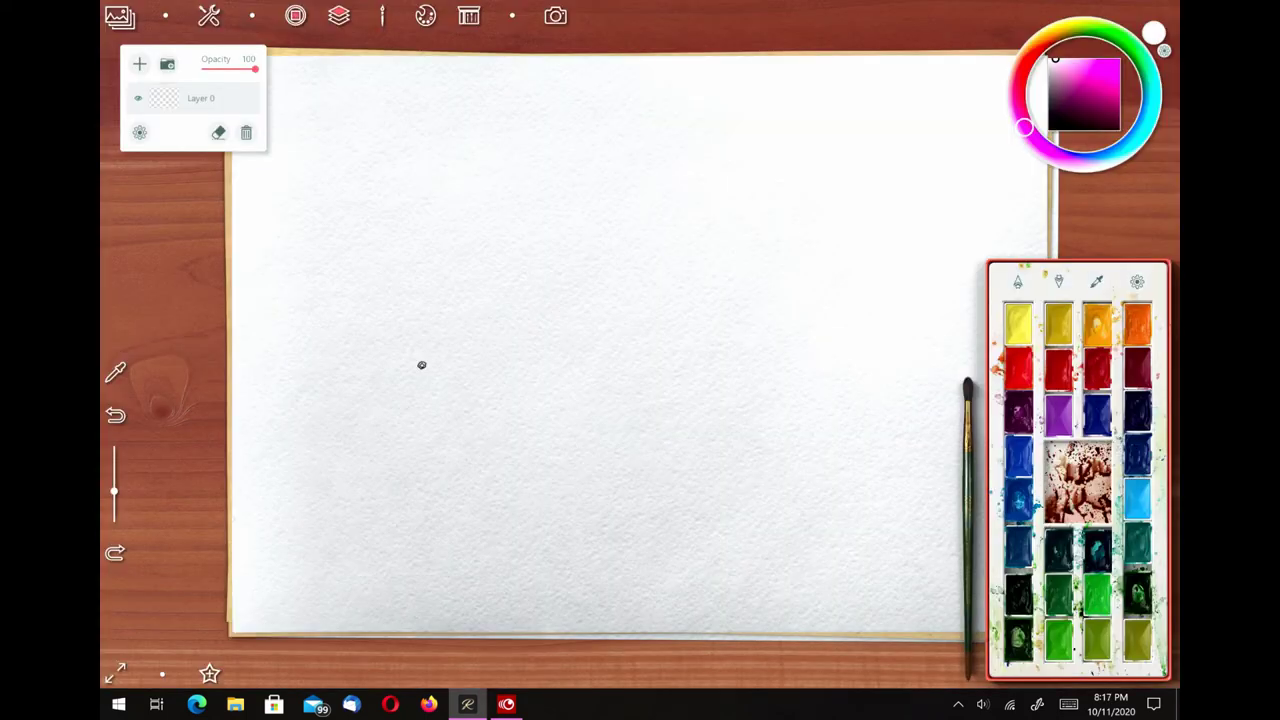
# Examine the watercolor toolbox, trying out the bottle, salt shaker, sponge, cloth and three erasers.
pyautogui.click(978, 410)
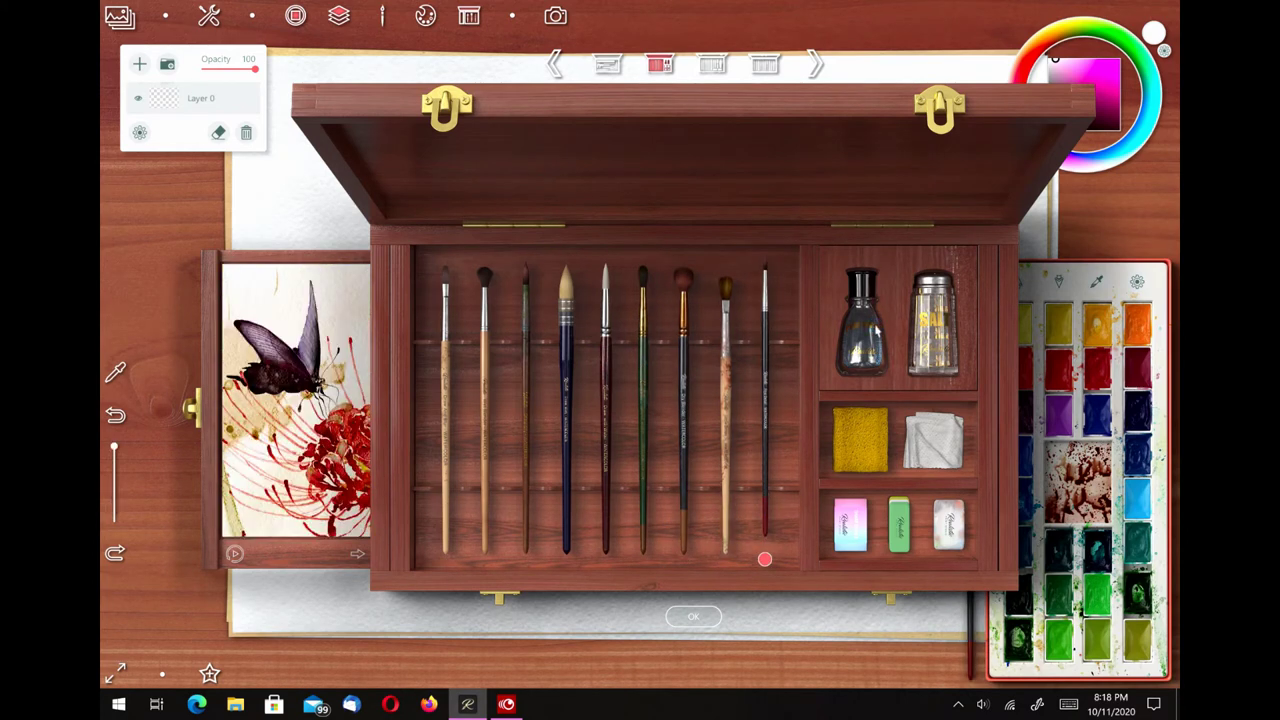
pyautogui.click(878, 318)
pyautogui.click(966, 309)
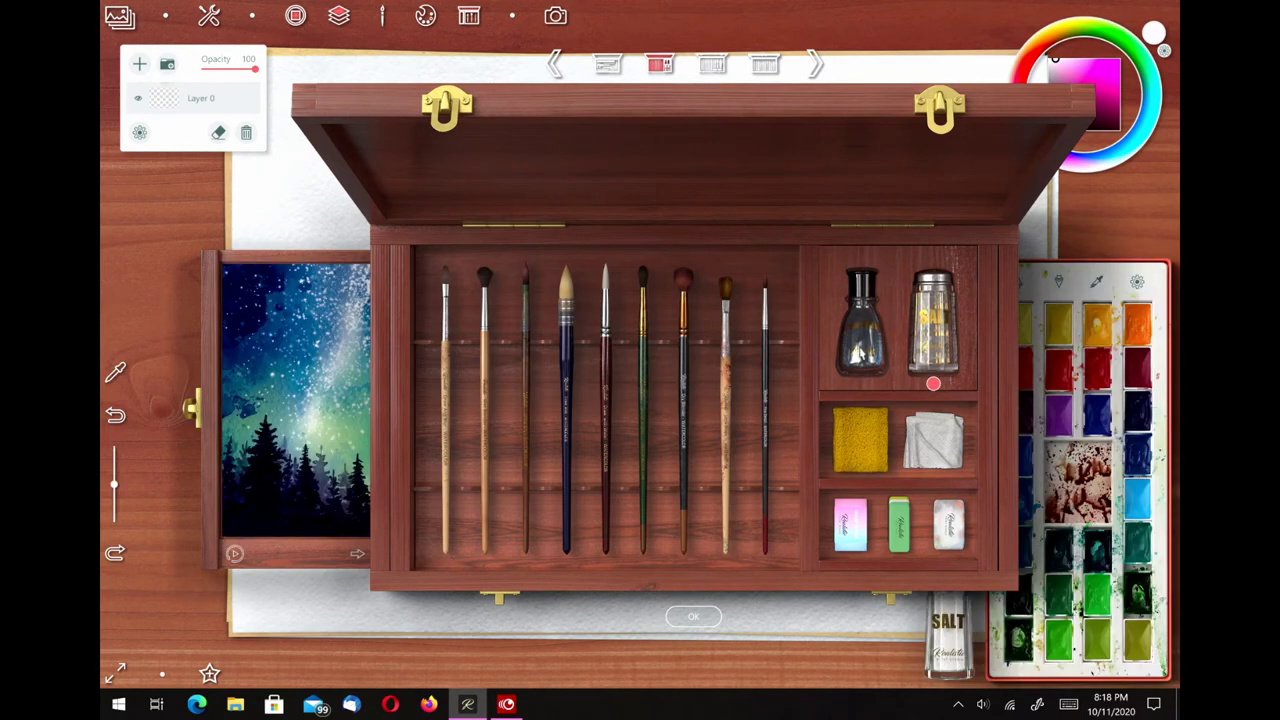
pyautogui.click(858, 352)
pyautogui.click(864, 446)
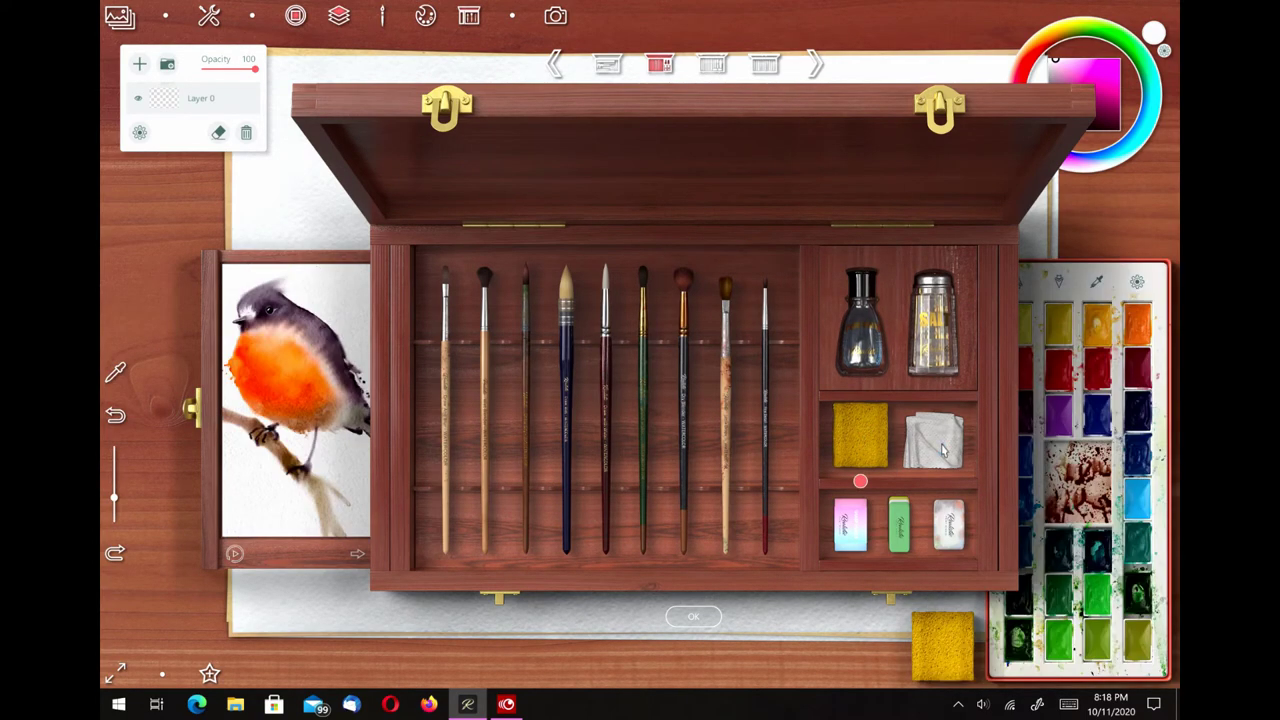
pyautogui.click(942, 452)
pyautogui.click(853, 524)
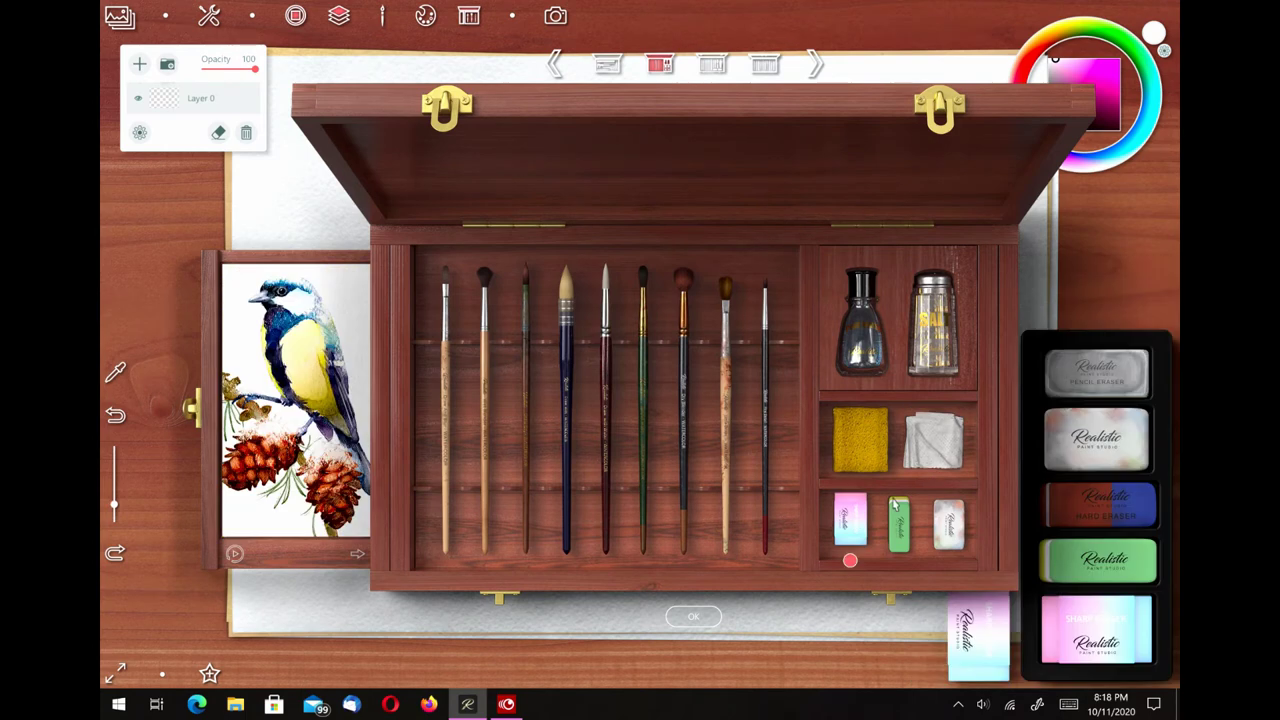
pyautogui.click(900, 522)
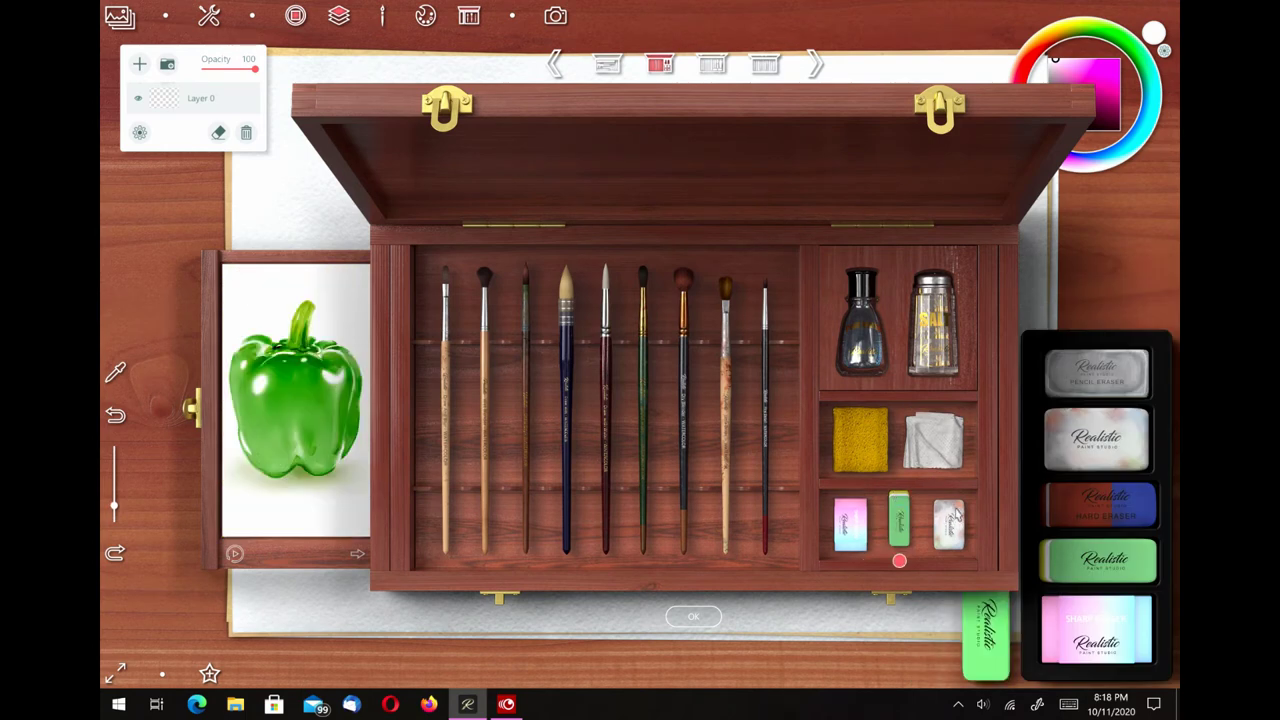
pyautogui.click(952, 522)
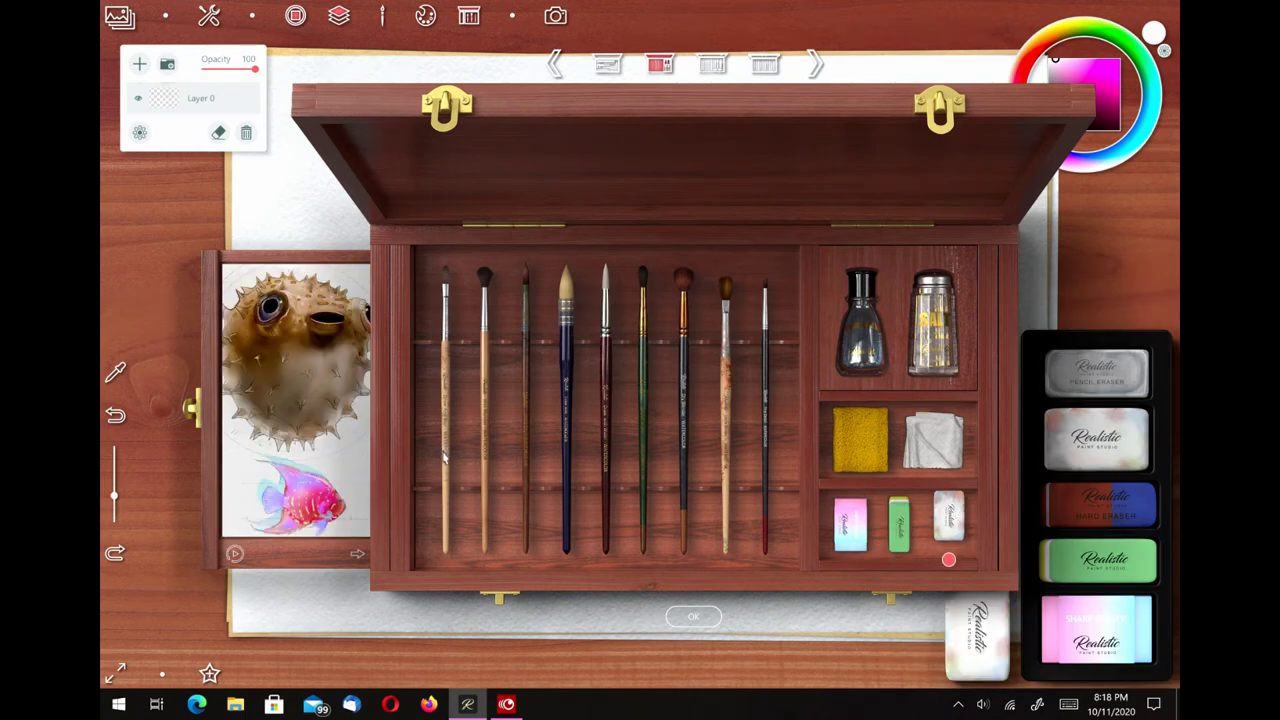
# Choose the watercolor brush with the light wooden handle and paint light blue horizontal strokes across the upper part of the paper.
pyautogui.click(448, 440)
pyautogui.click(694, 616)
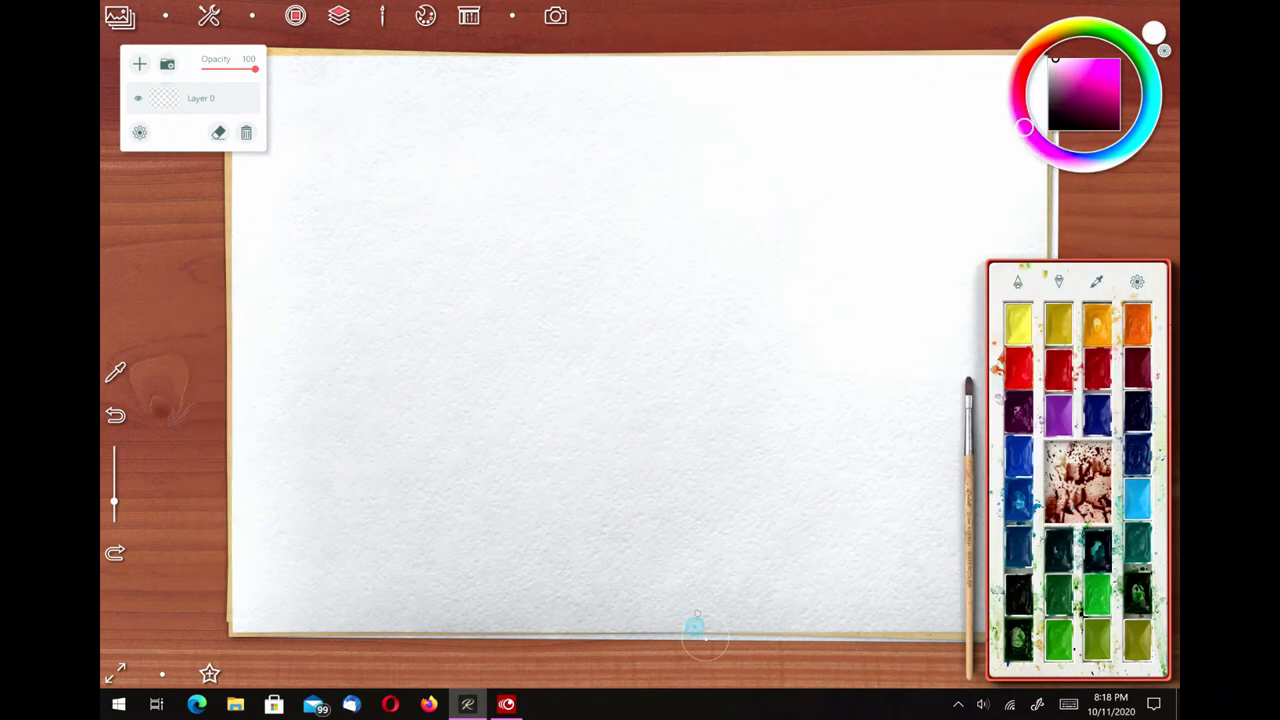
pyautogui.click(1062, 322)
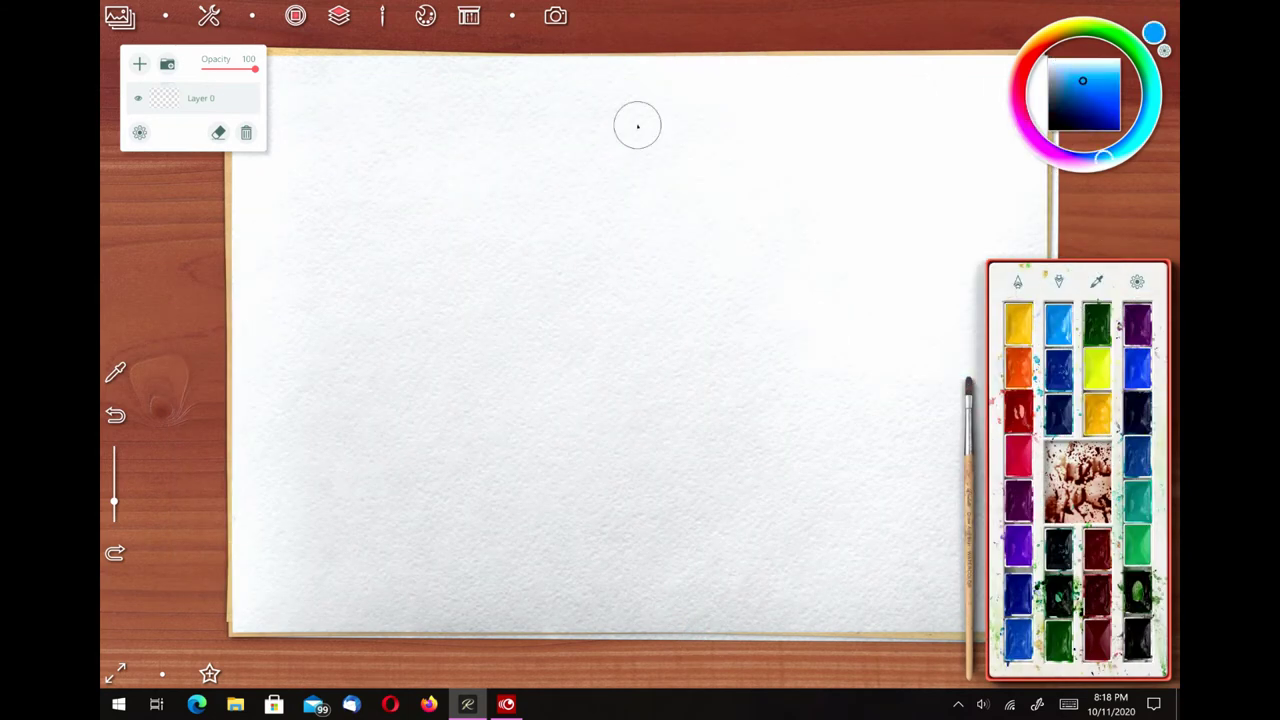
pyautogui.moveTo(637, 125); pyautogui.dragTo(778, 124)
pyautogui.moveTo(903, 98); pyautogui.dragTo(601, 149)
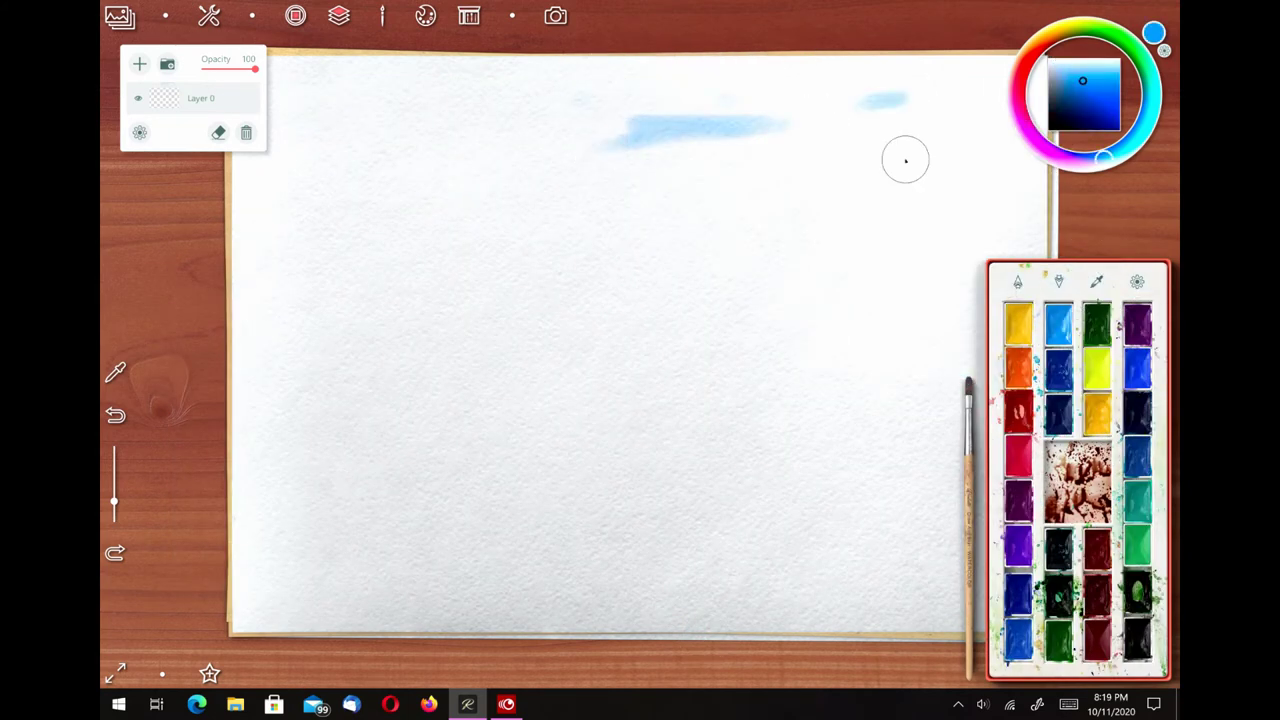
pyautogui.moveTo(908, 158); pyautogui.dragTo(705, 170)
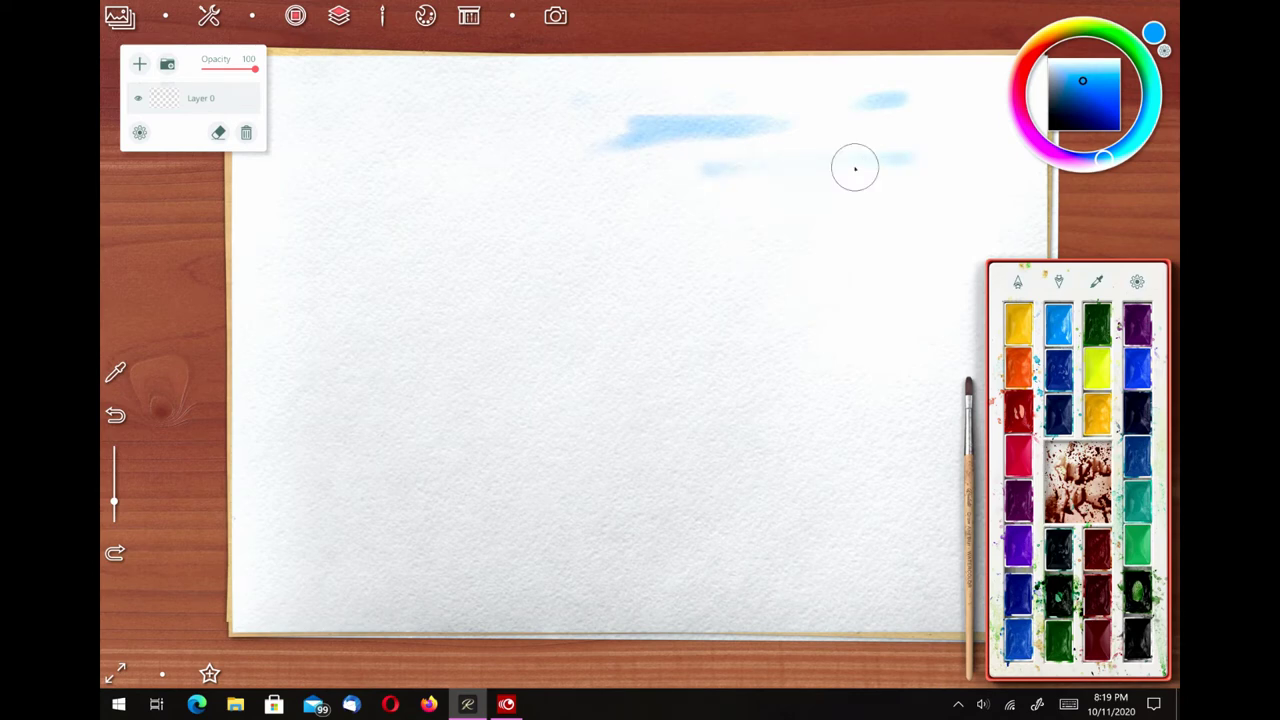
# Raise the pen pressure hardness and paint thin blue test strokes just below the first sky strokes.
pyautogui.click(209, 16)
pyautogui.click(368, 260)
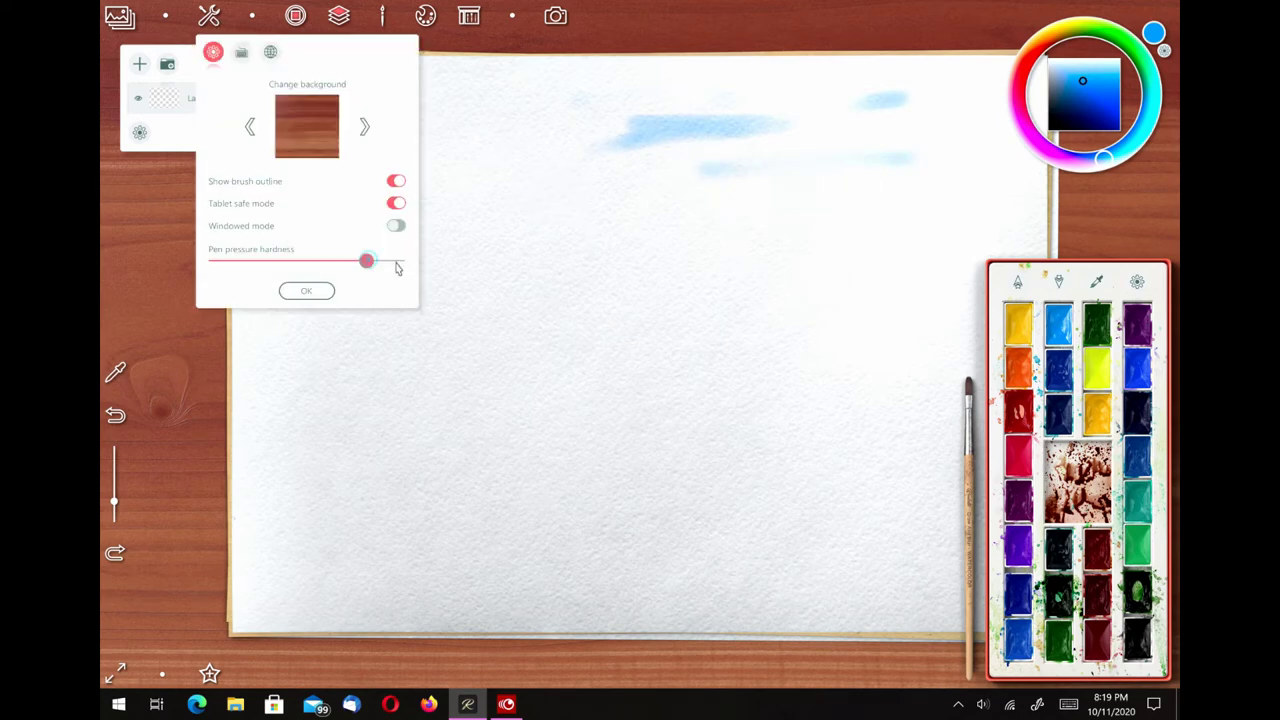
pyautogui.click(551, 163)
pyautogui.moveTo(551, 161); pyautogui.dragTo(690, 155)
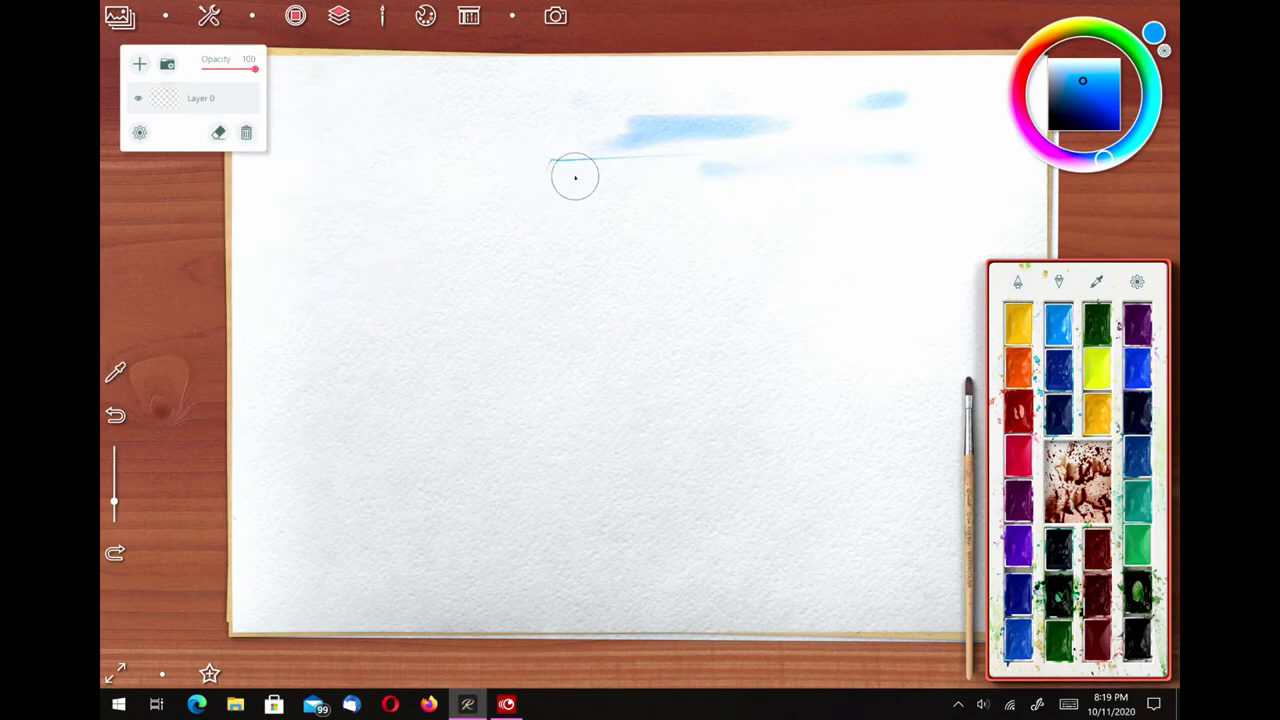
pyautogui.moveTo(574, 176)
pyautogui.mouseDown()
pyautogui.moveTo(771, 163)
pyautogui.moveTo(577, 184)
pyautogui.mouseUp()
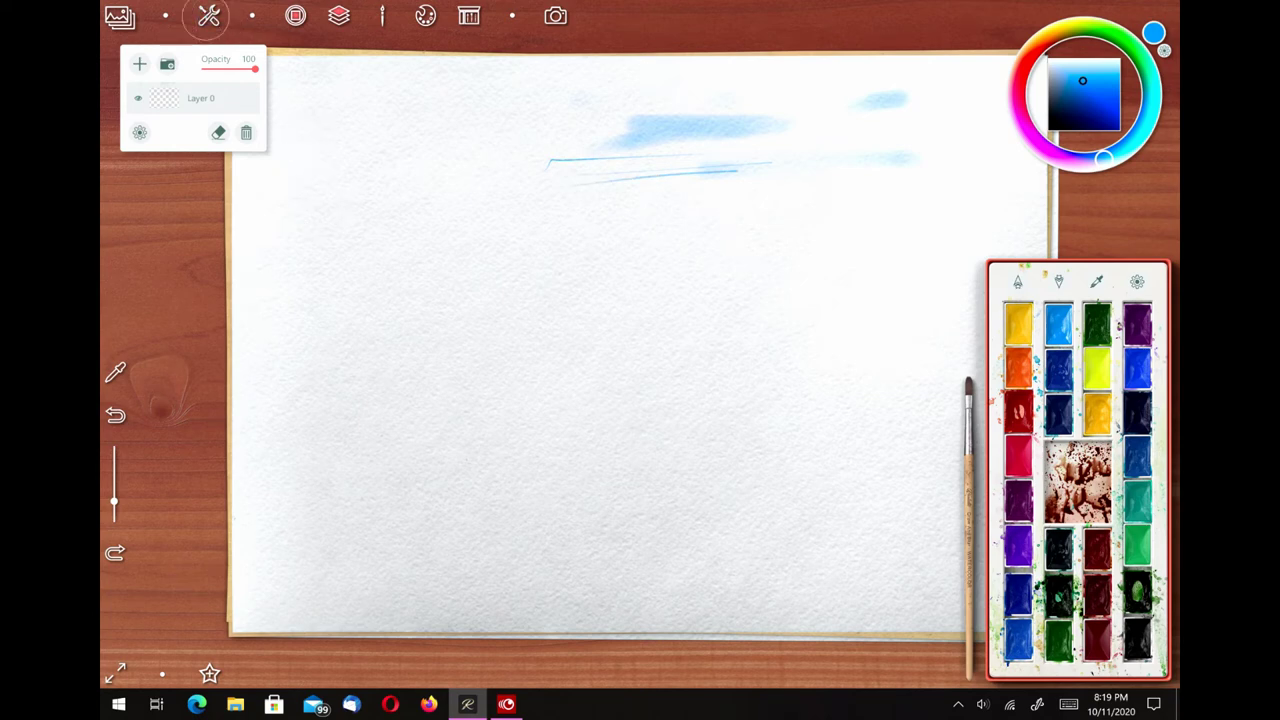
# Lower the pen pressure hardness to about the middle and paint broader blue strokes over and below the thin ones.
pyautogui.click(207, 17)
pyautogui.moveTo(406, 261); pyautogui.dragTo(314, 261)
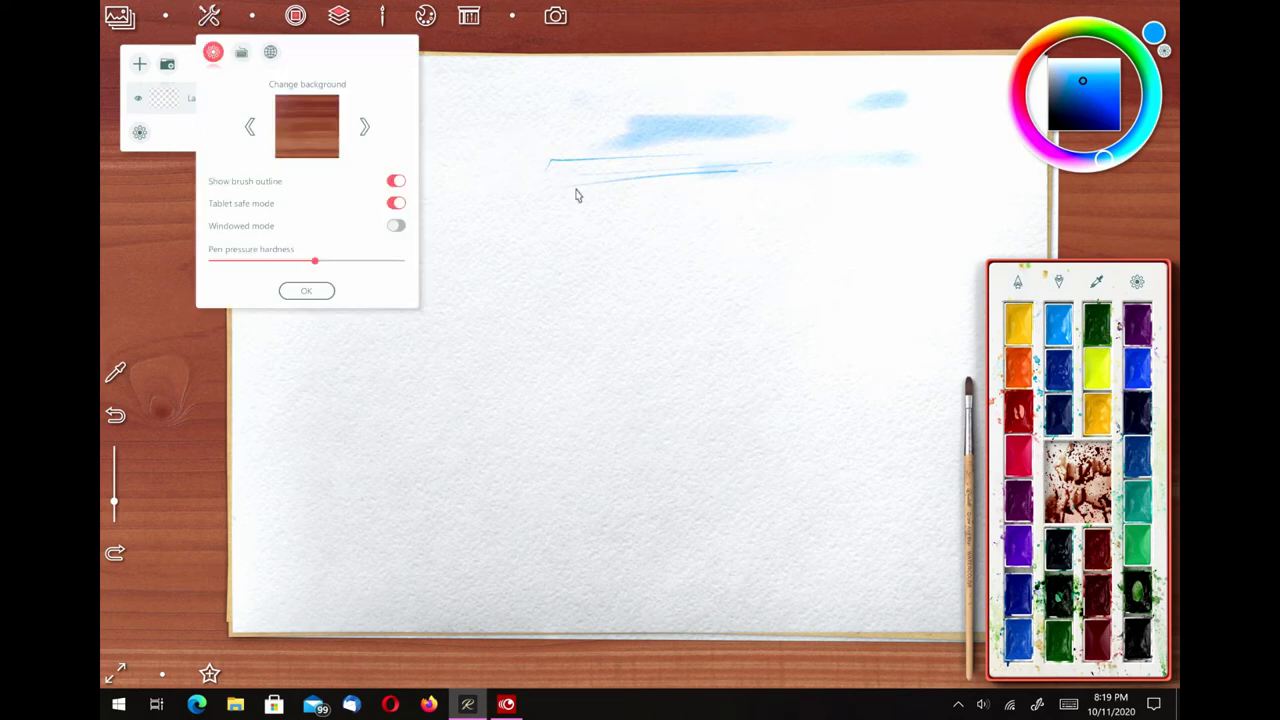
pyautogui.click(588, 191)
pyautogui.moveTo(574, 188); pyautogui.dragTo(477, 187)
pyautogui.moveTo(644, 173)
pyautogui.mouseDown()
pyautogui.moveTo(543, 160)
pyautogui.moveTo(530, 172)
pyautogui.moveTo(594, 184)
pyautogui.moveTo(683, 157)
pyautogui.moveTo(675, 174)
pyautogui.moveTo(610, 187)
pyautogui.moveTo(741, 180)
pyautogui.mouseUp()
# Try another pen pressure hardness, return it to about the middle, and paint a short blue stroke below the others.
pyautogui.click(208, 16)
pyautogui.click(706, 206)
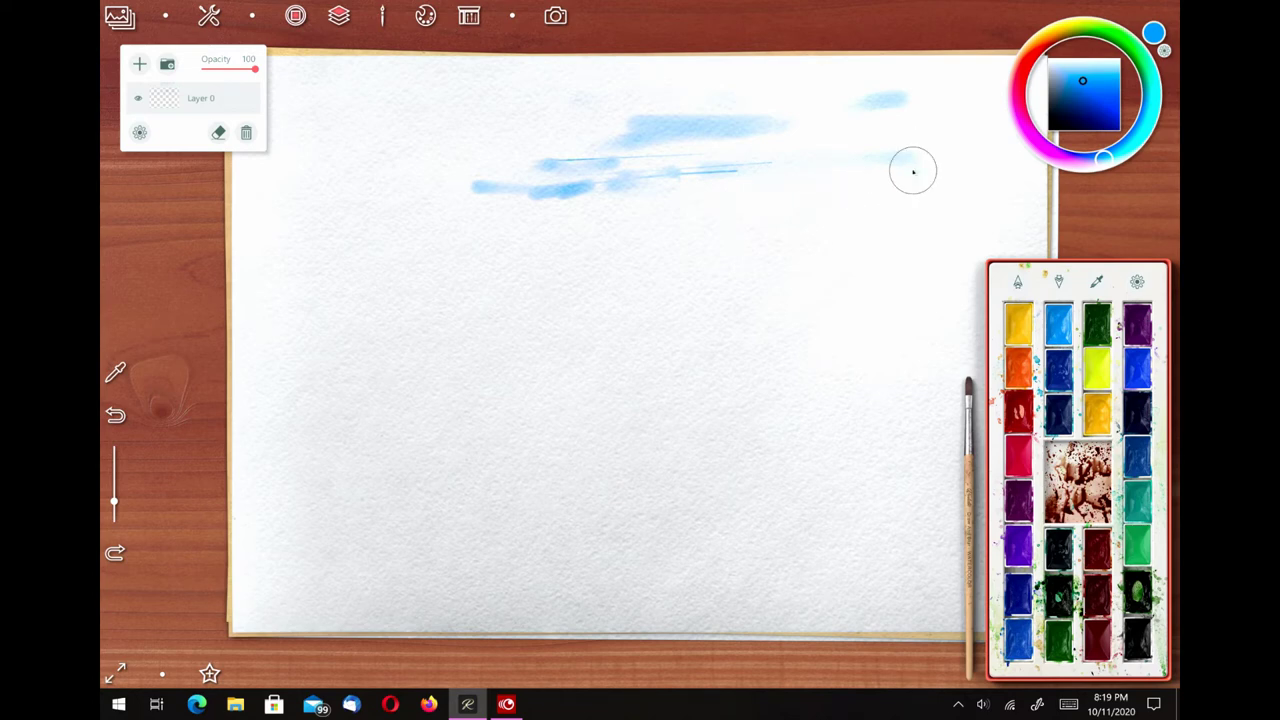
pyautogui.click(208, 16)
pyautogui.moveTo(227, 260); pyautogui.dragTo(304, 260)
pyautogui.click(306, 289)
pyautogui.moveTo(668, 198); pyautogui.dragTo(754, 197)
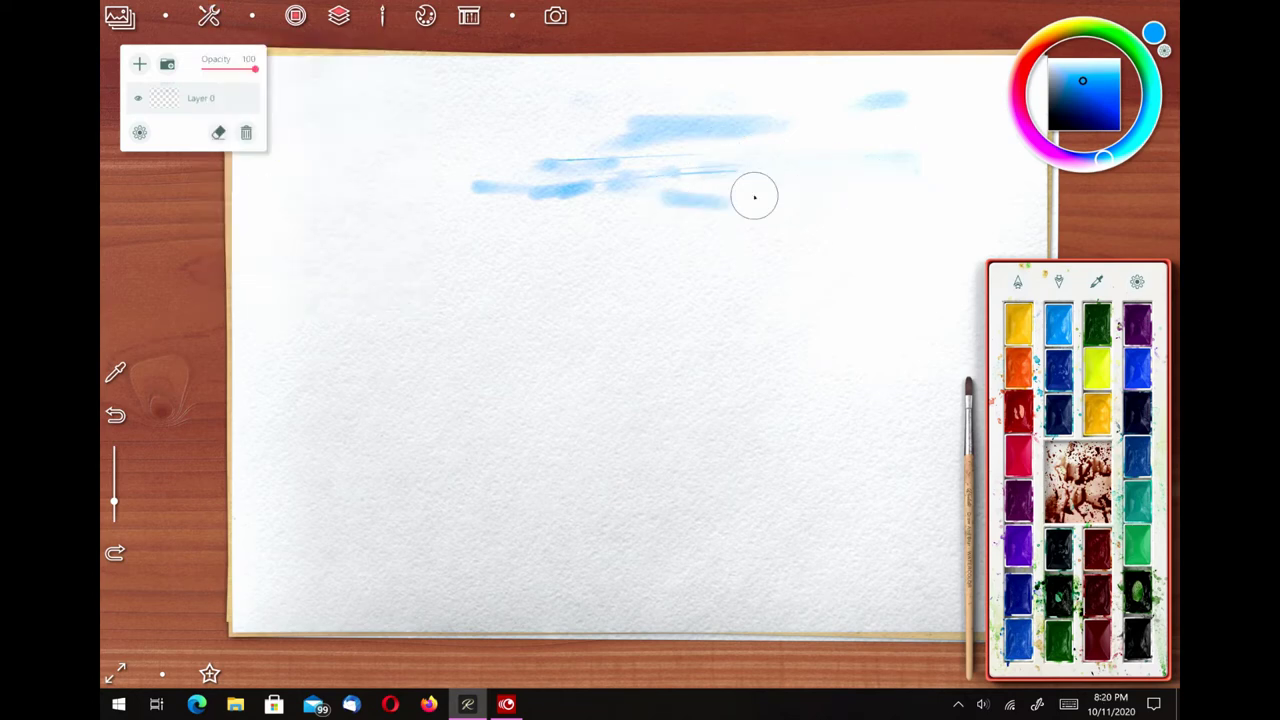
# Paint a short blue stroke among the lower sky strokes, enlarge the brush, and add soft, faint blue dabs beside them.
pyautogui.click(753, 171)
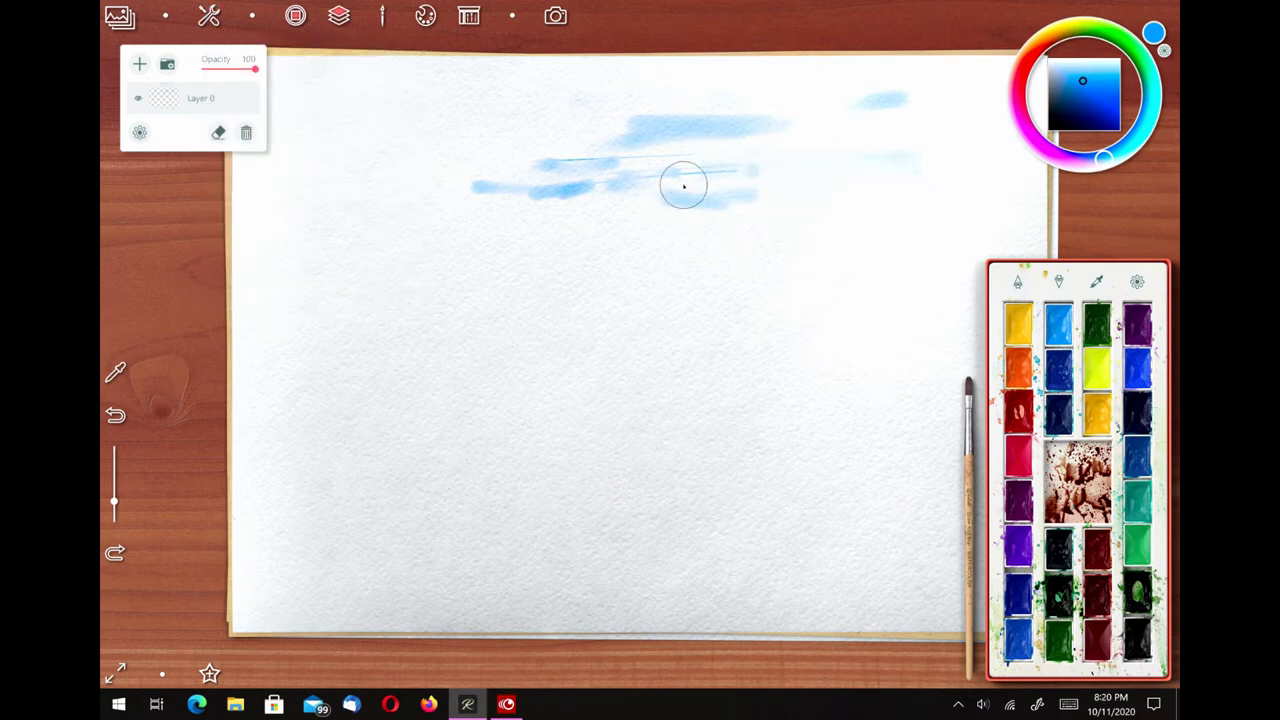
pyautogui.moveTo(119, 498); pyautogui.dragTo(114, 472)
pyautogui.click(863, 189)
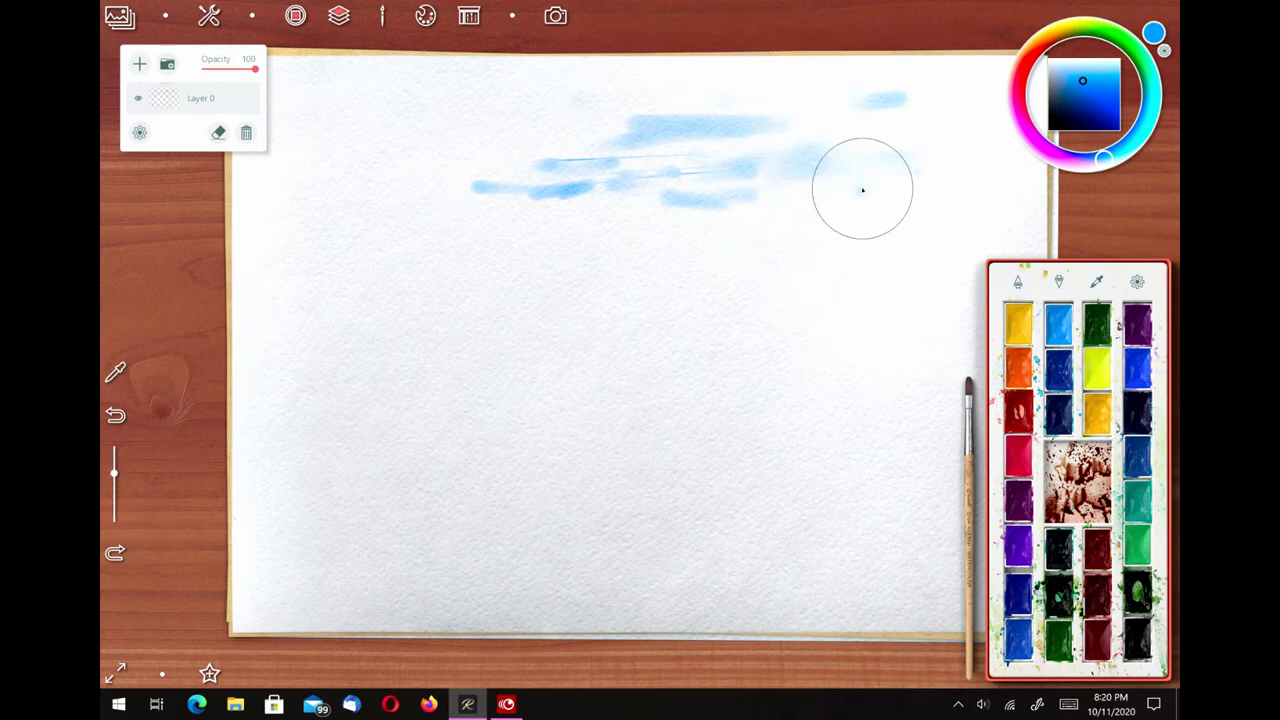
# Switch to the fluffy dark-bristled brush, enlarge it, soften the lower blue sky strokes, and choose a darker blue.
pyautogui.click(970, 403)
pyautogui.click(488, 502)
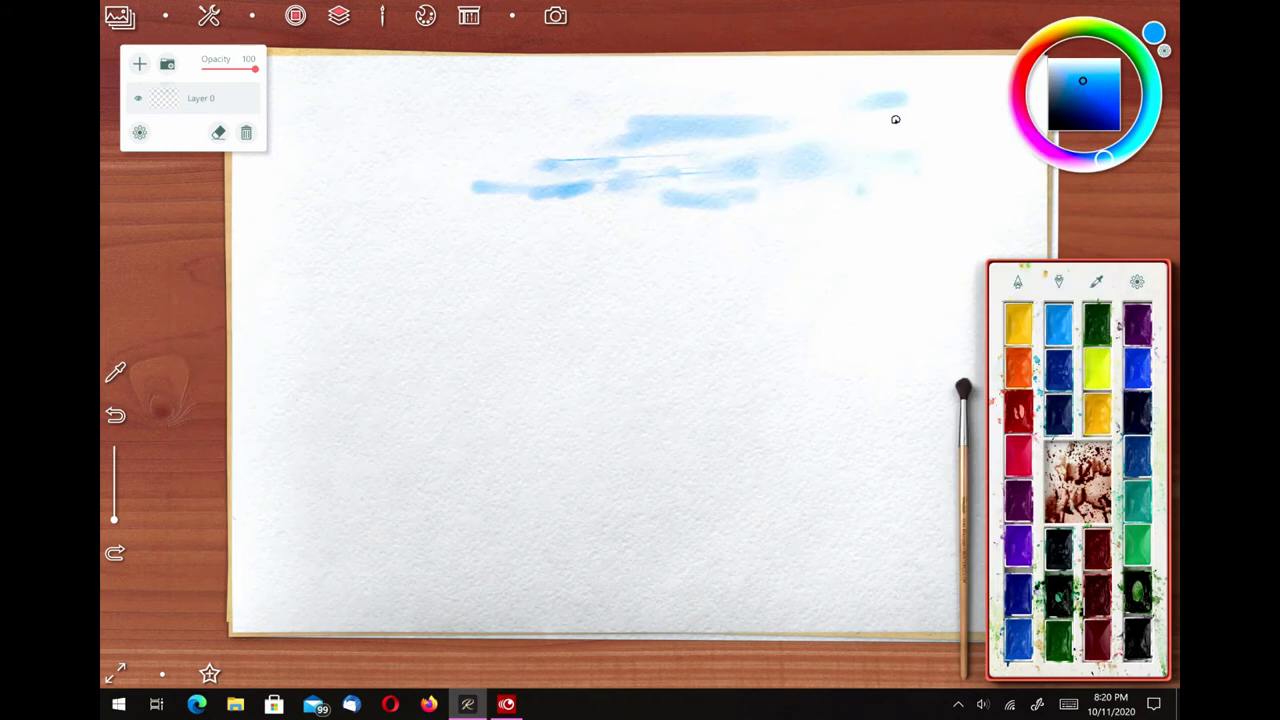
pyautogui.moveTo(120, 515); pyautogui.dragTo(114, 474)
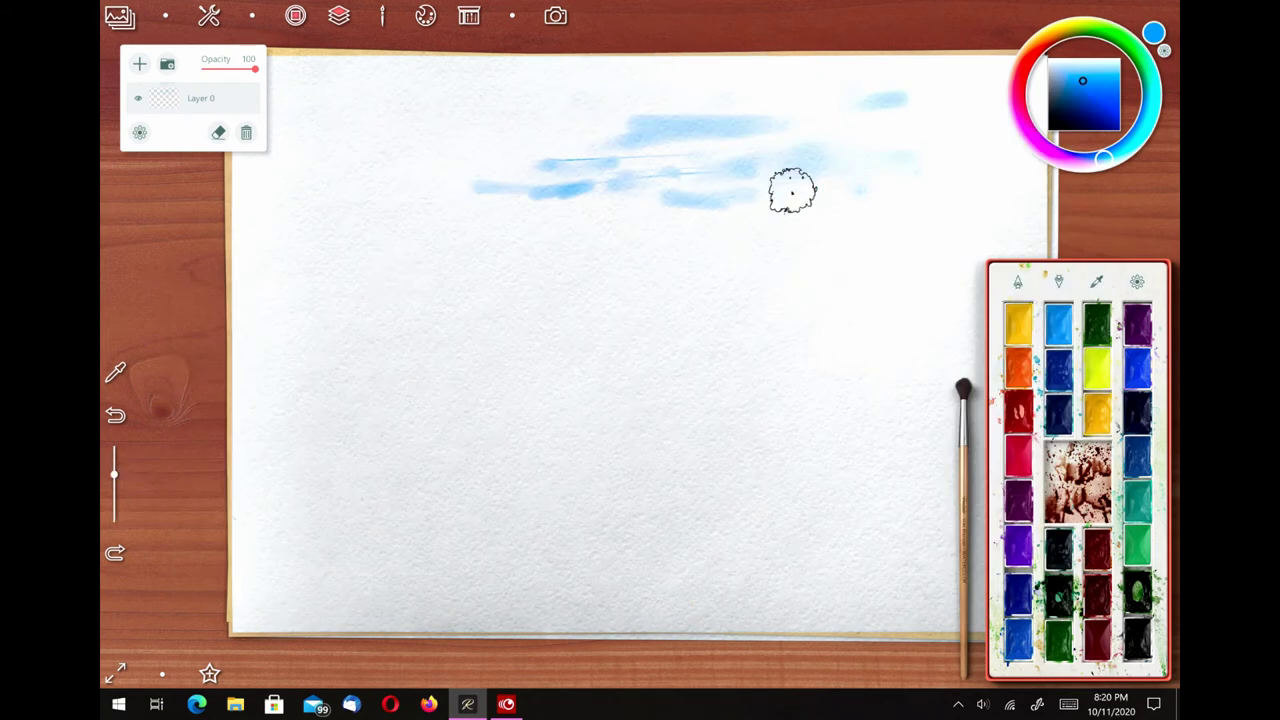
pyautogui.click(1085, 107)
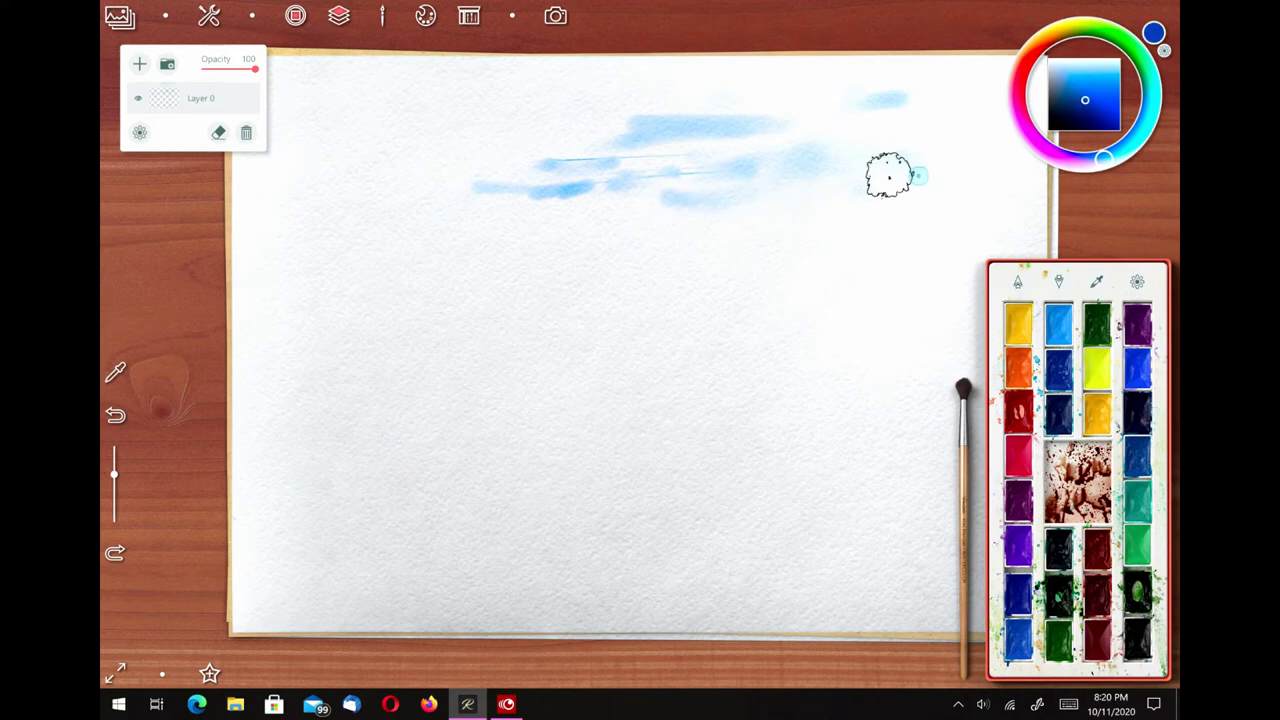
# Choose orange and the thin brown-handled brush, and paint an orange cloud shape with a short downward stroke beside the blue strokes.
pyautogui.click(1018, 368)
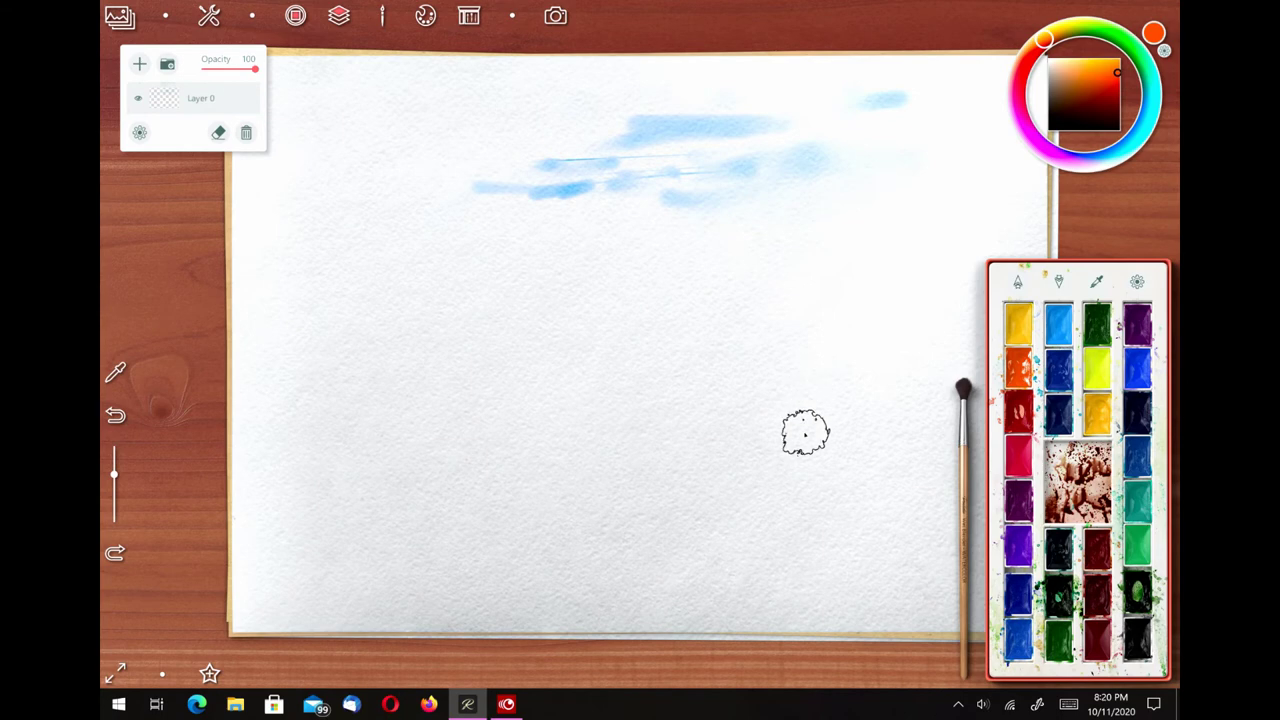
pyautogui.click(963, 386)
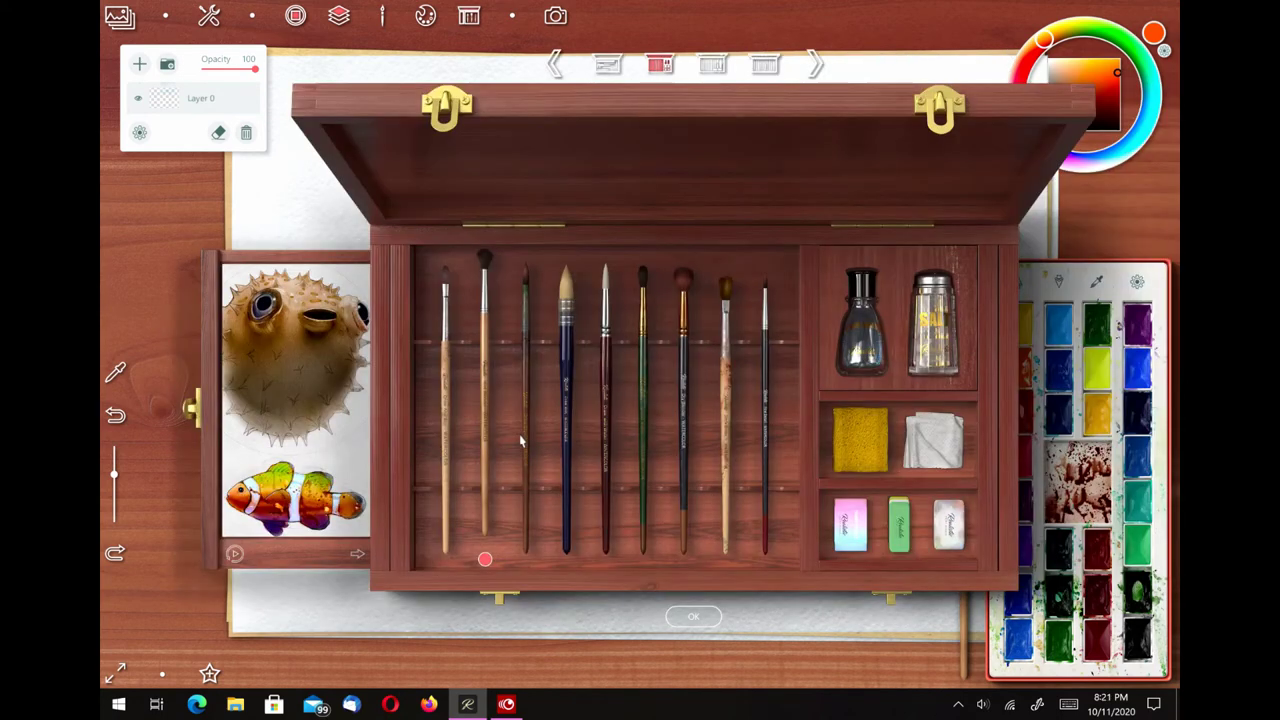
pyautogui.click(520, 440)
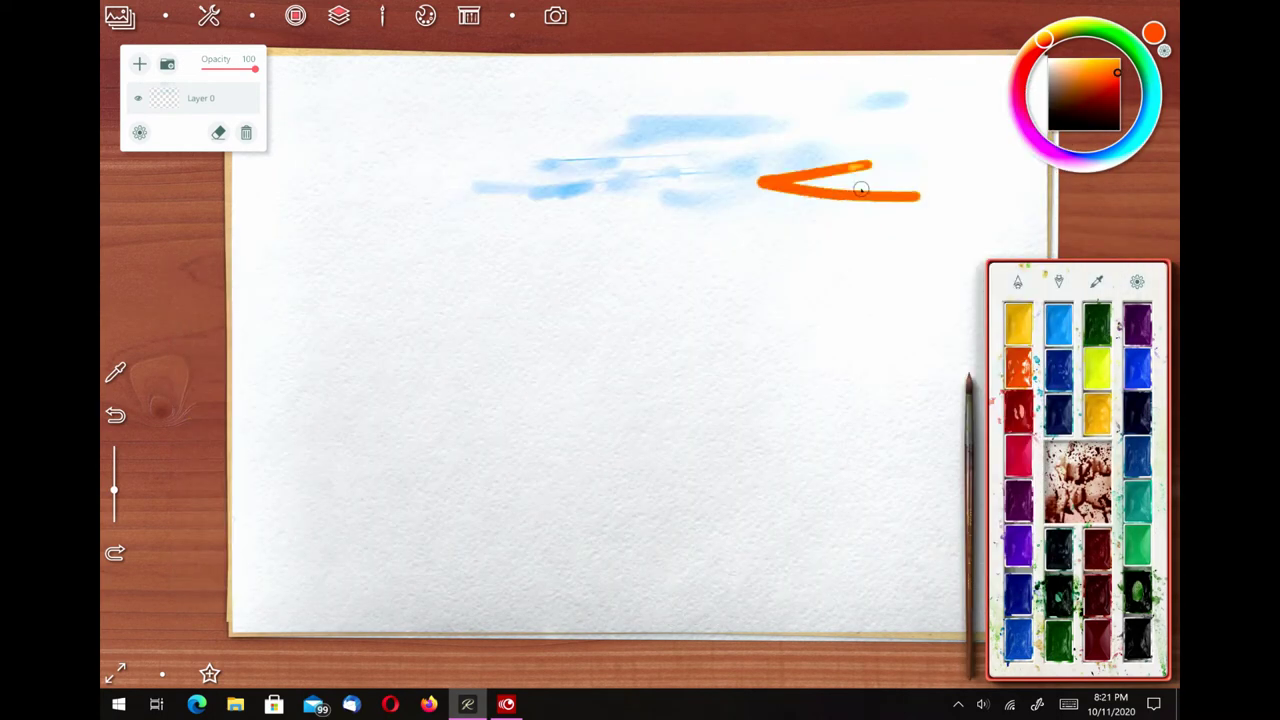
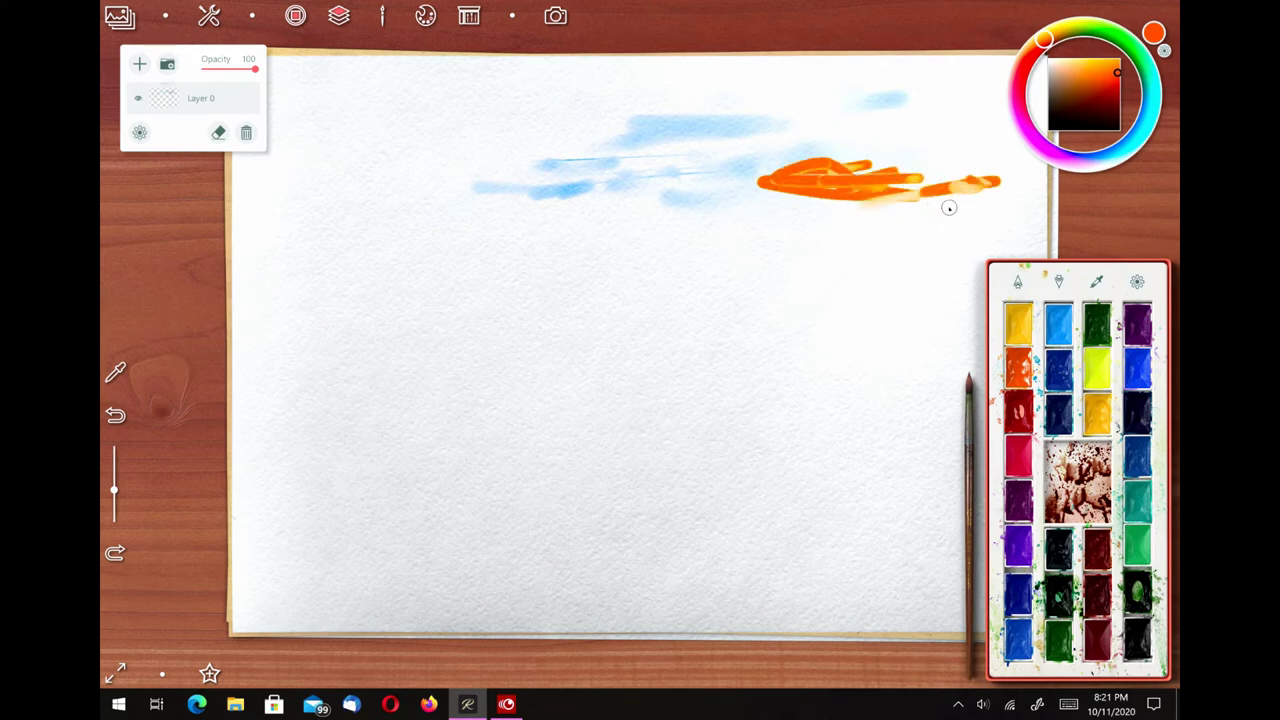
pyautogui.moveTo(871, 202)
pyautogui.mouseDown()
pyautogui.moveTo(914, 205)
pyautogui.moveTo(887, 230)
pyautogui.mouseUp()
# Switch to the wide cream-bristled brush and paint thin light blue strokes above the orange shape and darker blue ones beneath it.
pyautogui.click(967, 437)
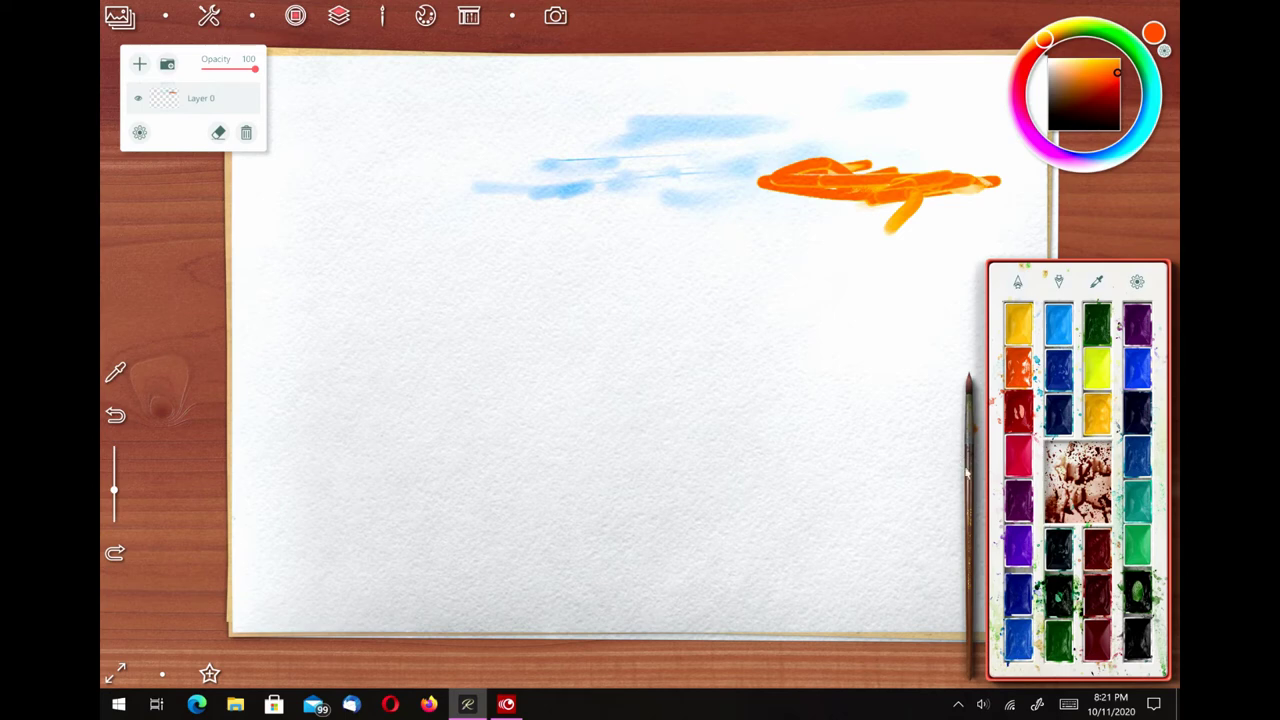
pyautogui.click(968, 430)
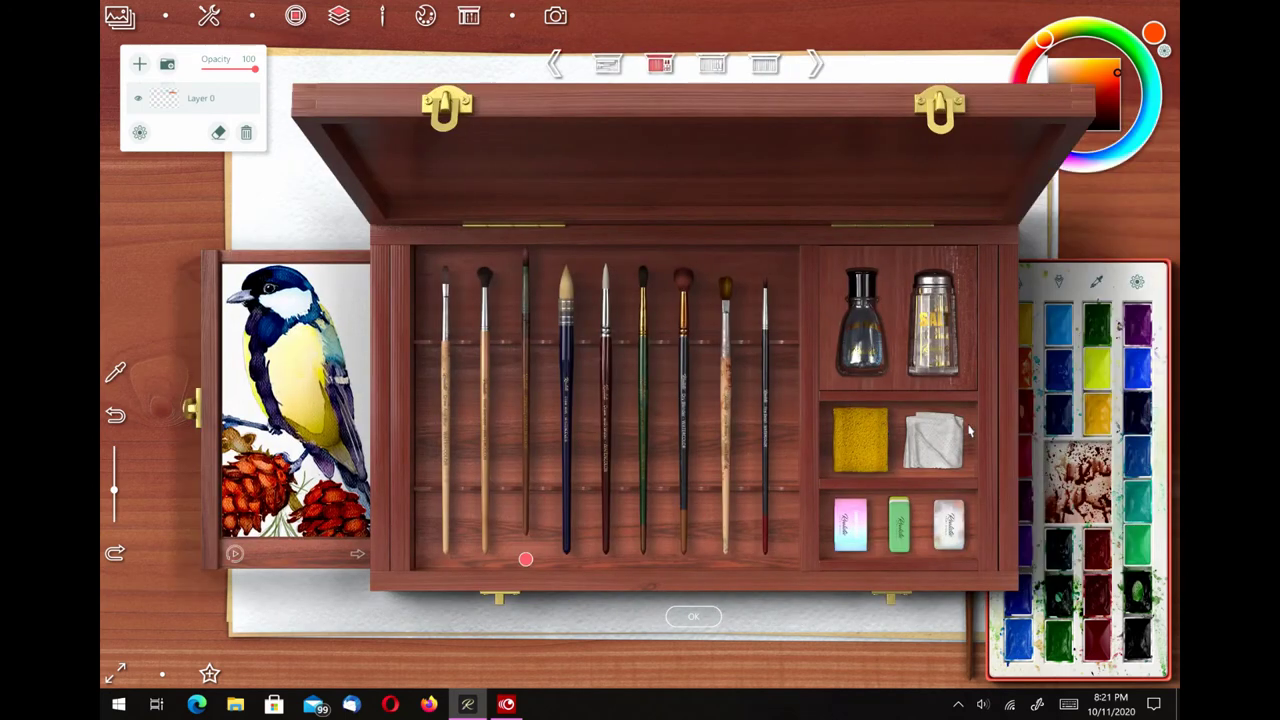
pyautogui.click(571, 405)
pyautogui.moveTo(830, 110)
pyautogui.mouseDown()
pyautogui.moveTo(786, 143)
pyautogui.moveTo(870, 141)
pyautogui.mouseUp()
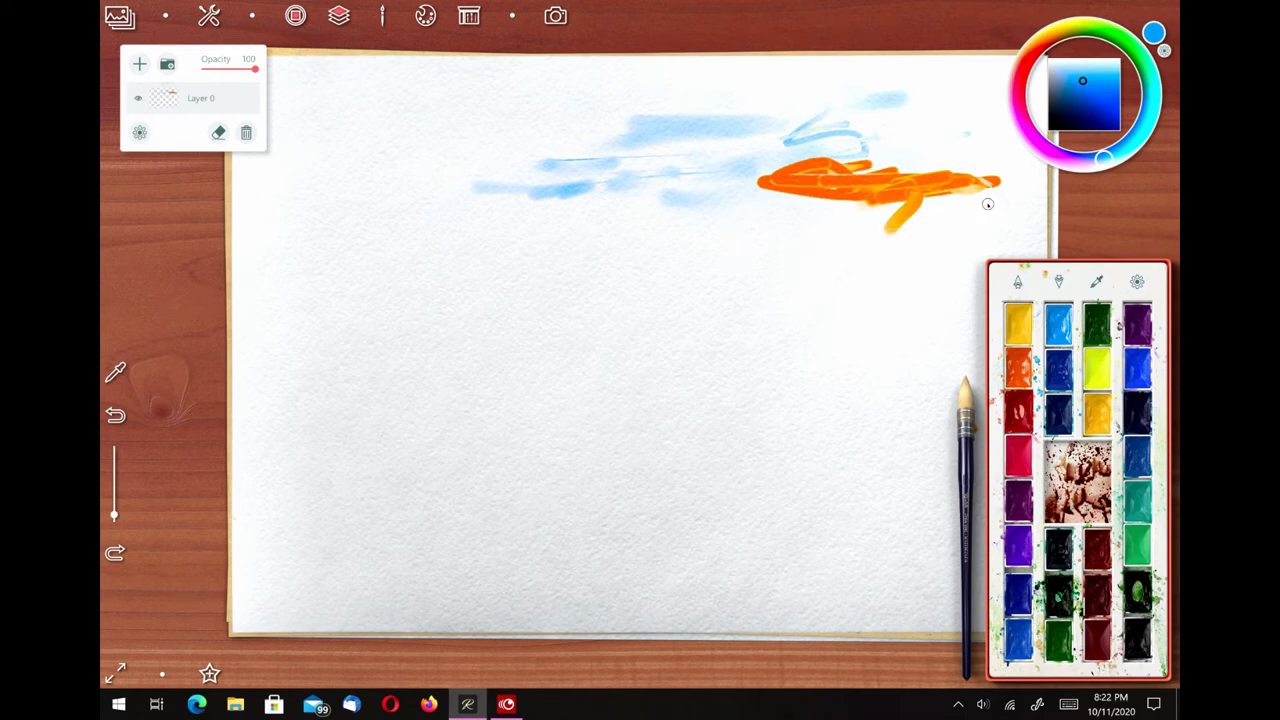
pyautogui.moveTo(939, 203)
pyautogui.mouseDown()
pyautogui.moveTo(869, 223)
pyautogui.moveTo(945, 197)
pyautogui.moveTo(898, 226)
pyautogui.mouseUp()
pyautogui.click(1077, 109)
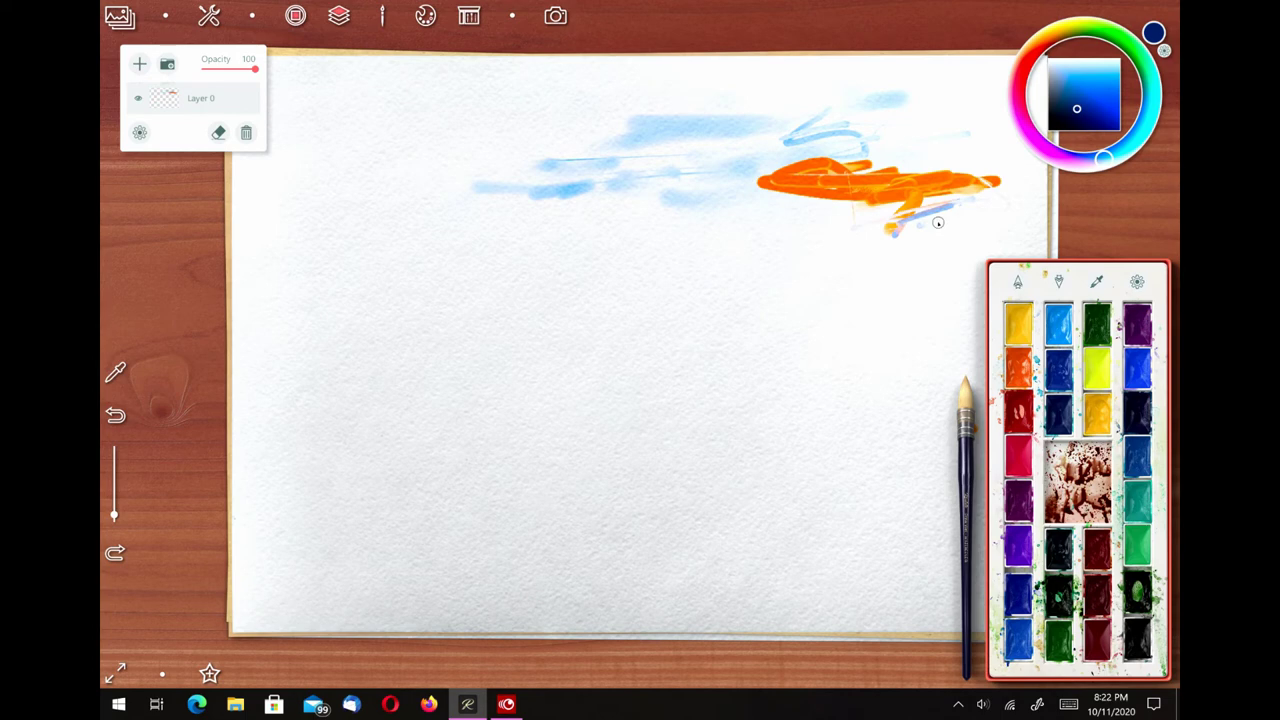
pyautogui.moveTo(874, 225); pyautogui.dragTo(874, 215)
# Choose the maroon-handled brush with white bristles and paint broad dark blue cloud strokes under the orange shape.
pyautogui.click(967, 426)
pyautogui.click(609, 367)
pyautogui.moveTo(640, 244)
pyautogui.mouseDown()
pyautogui.moveTo(854, 237)
pyautogui.moveTo(726, 226)
pyautogui.moveTo(849, 217)
pyautogui.moveTo(785, 210)
pyautogui.moveTo(700, 206)
pyautogui.moveTo(651, 220)
pyautogui.moveTo(677, 246)
pyautogui.moveTo(880, 266)
pyautogui.moveTo(689, 309)
pyautogui.mouseUp()
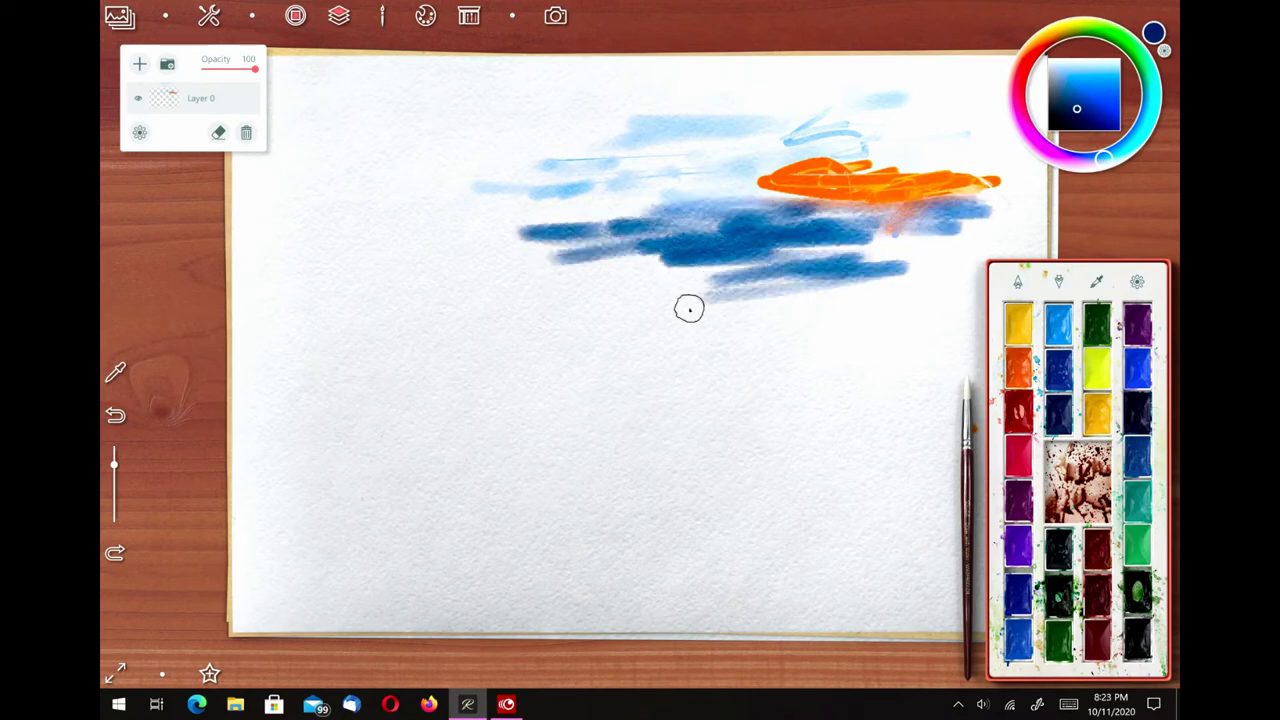
# Switch to the green-handled brush and paint dark blue lines below and at the far end of the dark cloud.
pyautogui.click(962, 480)
pyautogui.click(606, 330)
pyautogui.moveTo(512, 288)
pyautogui.mouseDown()
pyautogui.moveTo(657, 282)
pyautogui.moveTo(721, 263)
pyautogui.moveTo(667, 281)
pyautogui.moveTo(733, 276)
pyautogui.moveTo(683, 267)
pyautogui.moveTo(735, 270)
pyautogui.moveTo(719, 283)
pyautogui.moveTo(794, 288)
pyautogui.mouseUp()
pyautogui.click(919, 248)
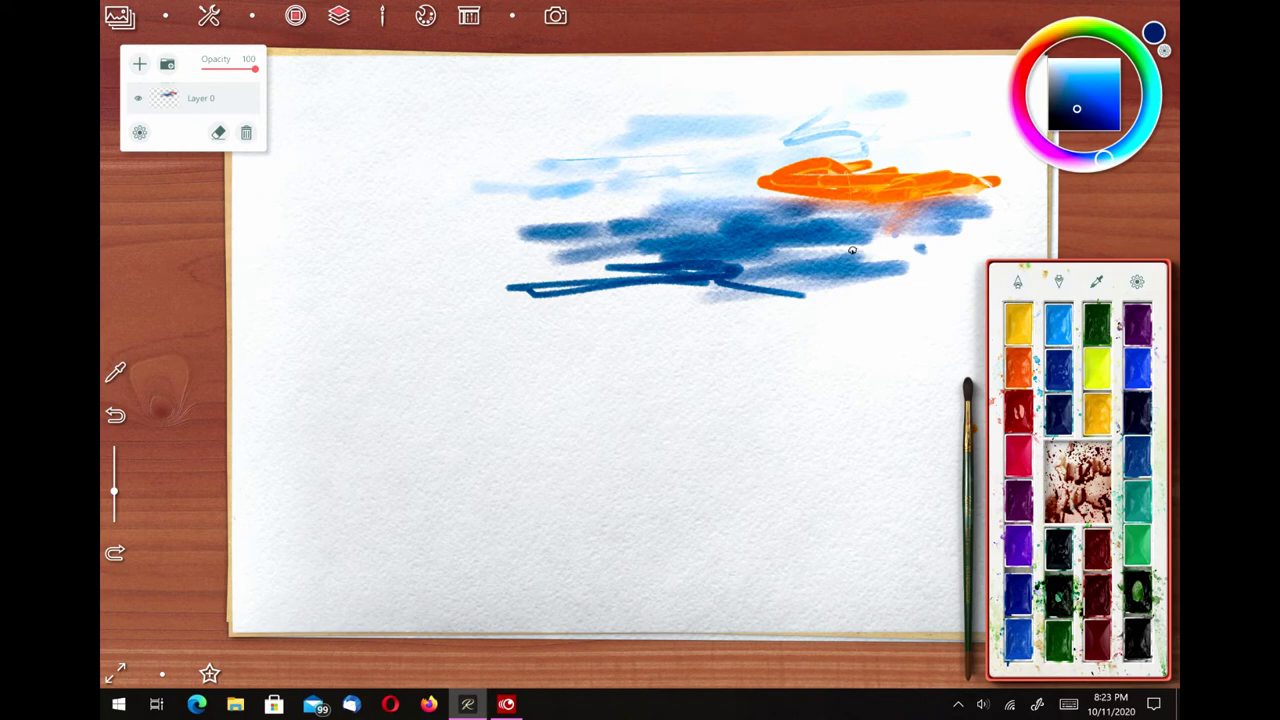
pyautogui.moveTo(852, 250); pyautogui.dragTo(922, 247)
# Choose the black-handled brush with reddish round bristles and blend the dark blue lines along the lower edge of the cloud.
pyautogui.click(970, 425)
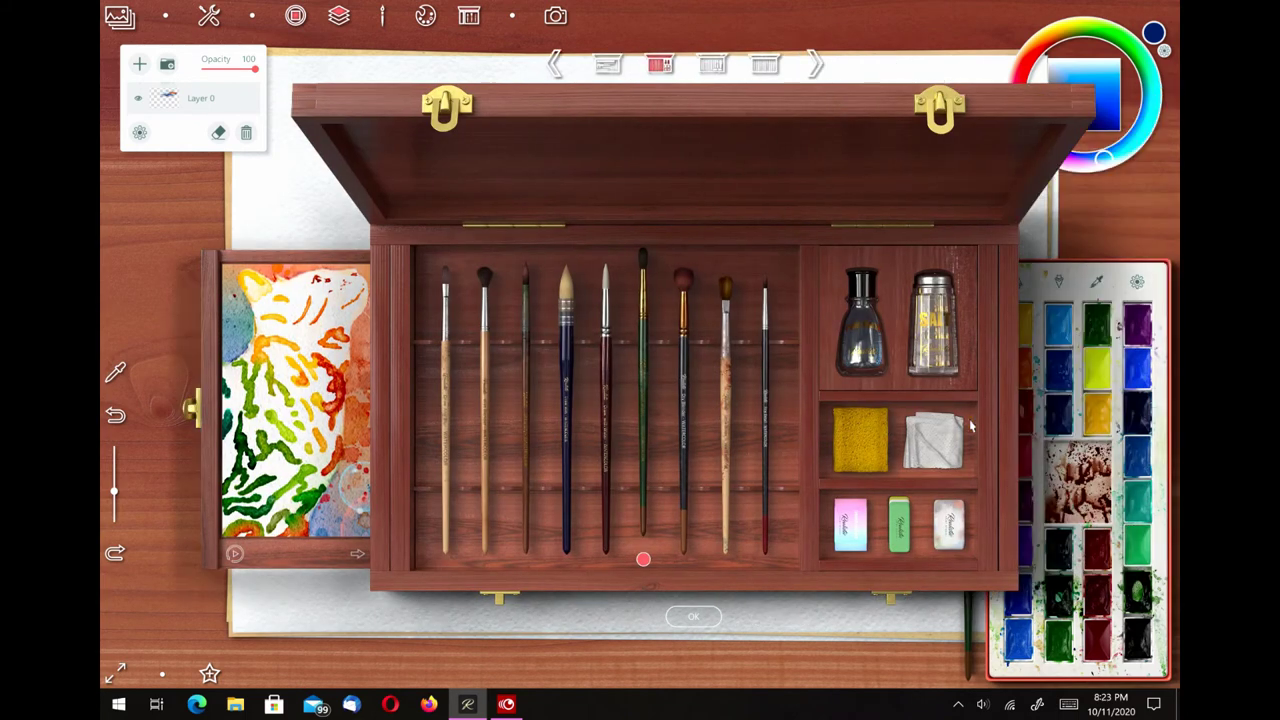
pyautogui.click(684, 446)
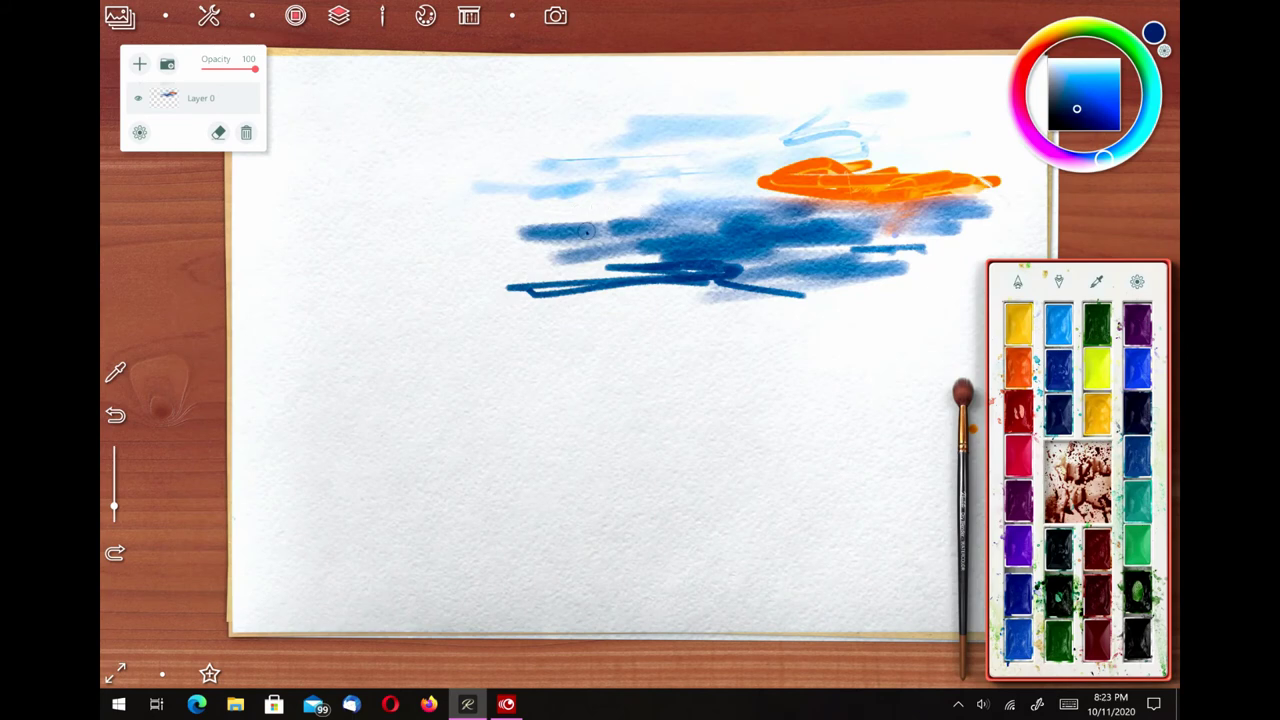
pyautogui.moveTo(712, 286)
pyautogui.mouseDown()
pyautogui.moveTo(785, 284)
pyautogui.moveTo(716, 286)
pyautogui.moveTo(714, 270)
pyautogui.moveTo(768, 283)
pyautogui.moveTo(698, 273)
pyautogui.moveTo(797, 303)
pyautogui.mouseUp()
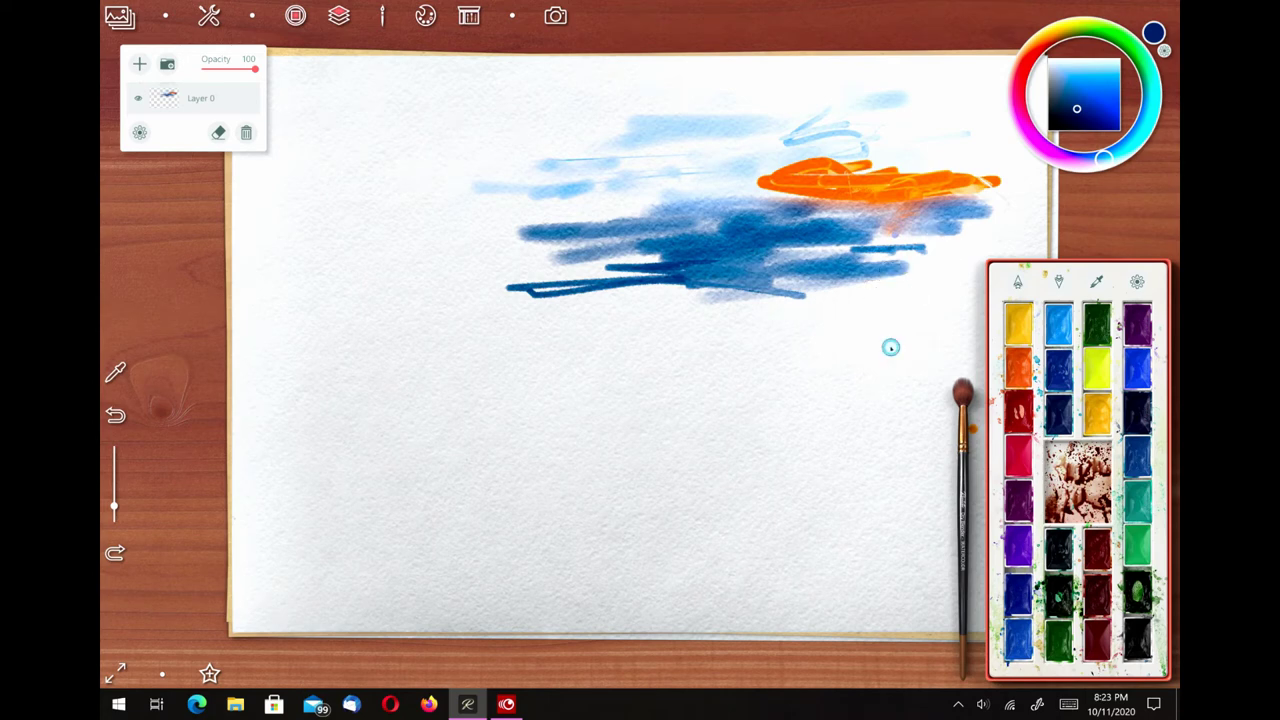
pyautogui.moveTo(605, 266)
pyautogui.mouseDown()
pyautogui.moveTo(643, 288)
pyautogui.moveTo(581, 285)
pyautogui.moveTo(620, 291)
pyautogui.moveTo(673, 259)
pyautogui.moveTo(644, 262)
pyautogui.moveTo(741, 281)
pyautogui.mouseUp()
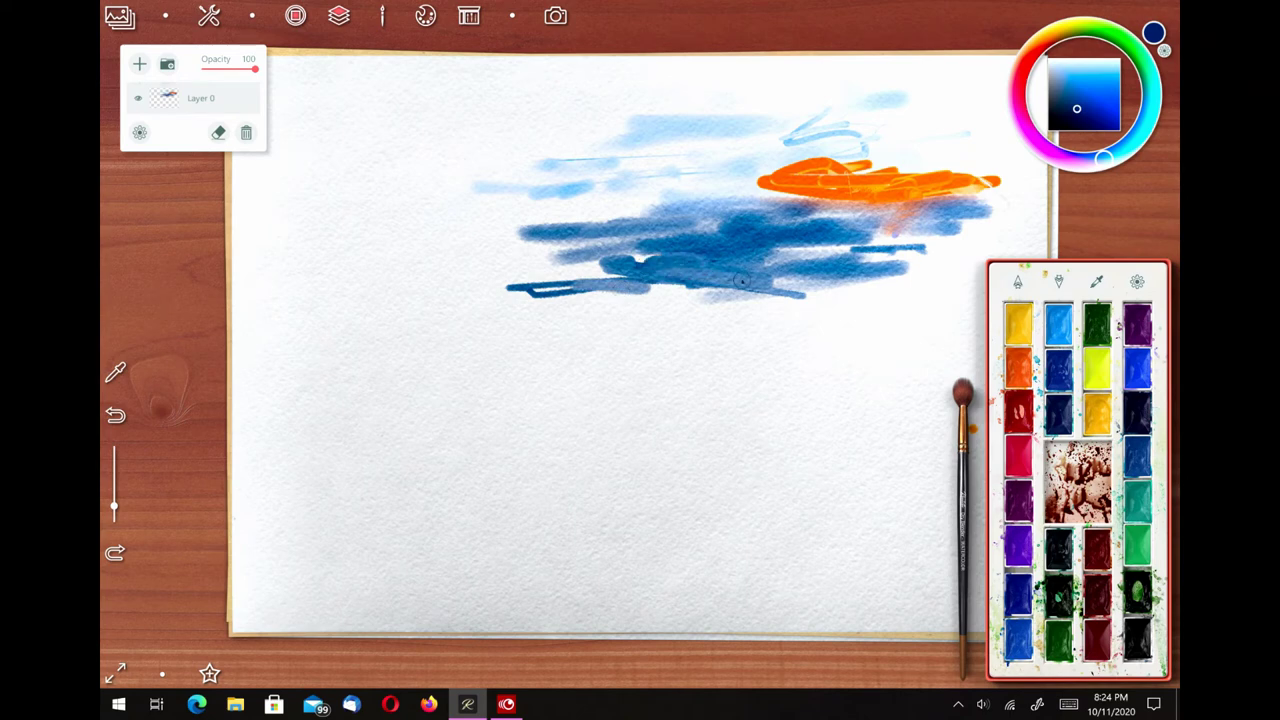
# Switch to the brush with the mottled wooden handle and spatter dark blue splotches beneath the cloud.
pyautogui.click(968, 432)
pyautogui.click(740, 334)
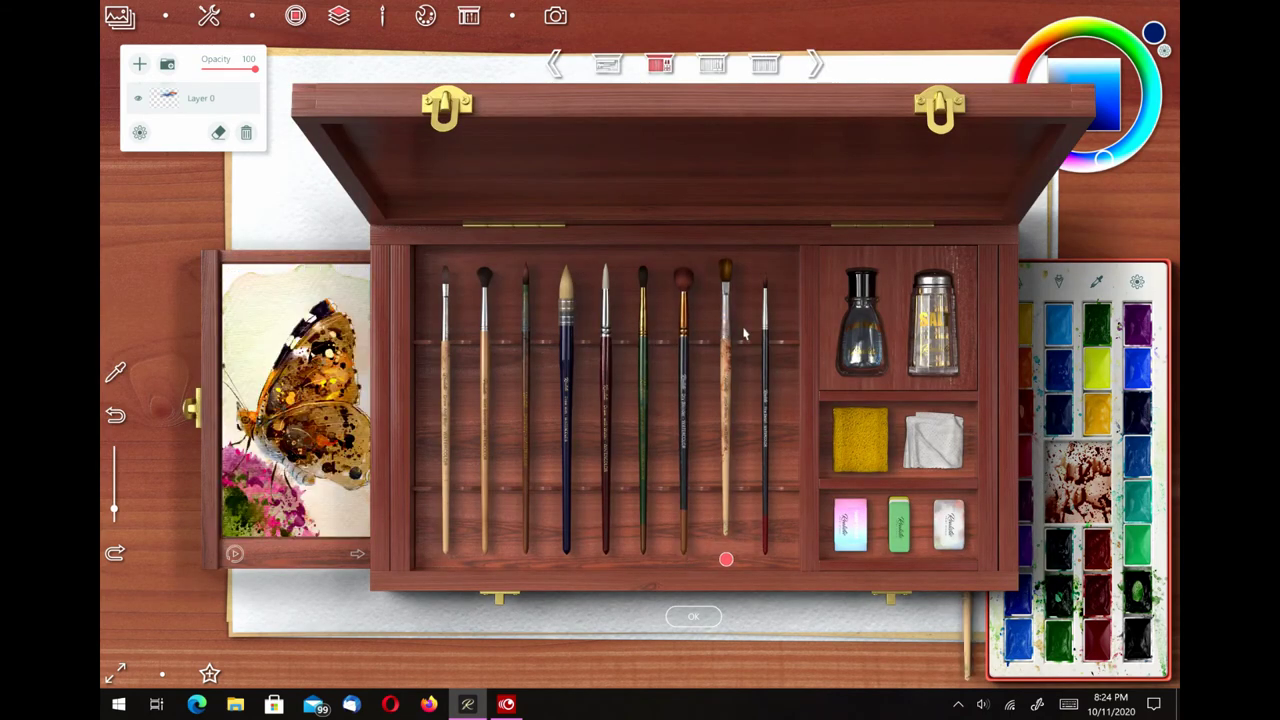
pyautogui.moveTo(792, 303)
pyautogui.mouseDown()
pyautogui.moveTo(844, 313)
pyautogui.moveTo(656, 313)
pyautogui.moveTo(795, 325)
pyautogui.moveTo(672, 348)
pyautogui.moveTo(830, 327)
pyautogui.moveTo(745, 353)
pyautogui.moveTo(839, 355)
pyautogui.moveTo(820, 365)
pyautogui.moveTo(850, 375)
pyautogui.mouseUp()
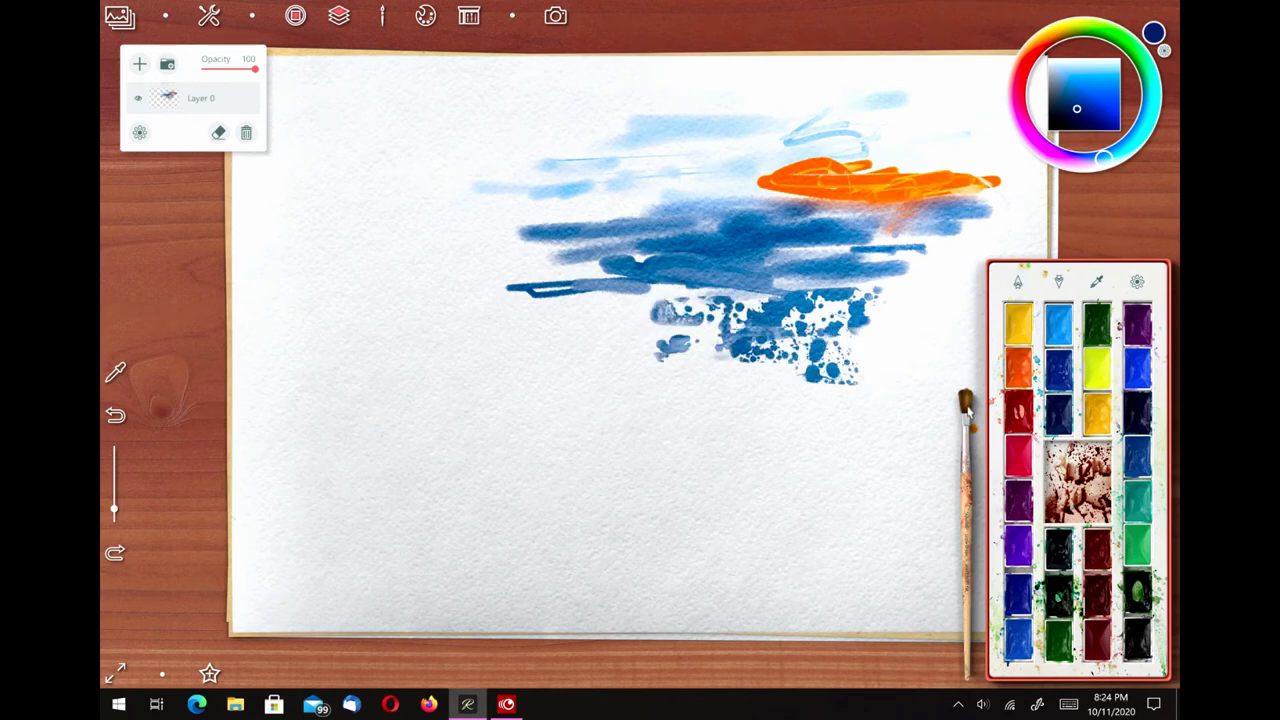
# Choose the thin black brush with the red handle end and paint tapered dark blue strokes below the splatter.
pyautogui.click(968, 410)
pyautogui.click(771, 409)
pyautogui.moveTo(645, 392)
pyautogui.mouseDown()
pyautogui.moveTo(784, 404)
pyautogui.moveTo(623, 386)
pyautogui.moveTo(811, 398)
pyautogui.moveTo(860, 344)
pyautogui.mouseUp()
pyautogui.moveTo(638, 424)
pyautogui.mouseDown()
pyautogui.moveTo(794, 427)
pyautogui.moveTo(588, 404)
pyautogui.mouseUp()
pyautogui.moveTo(785, 422); pyautogui.dragTo(701, 404)
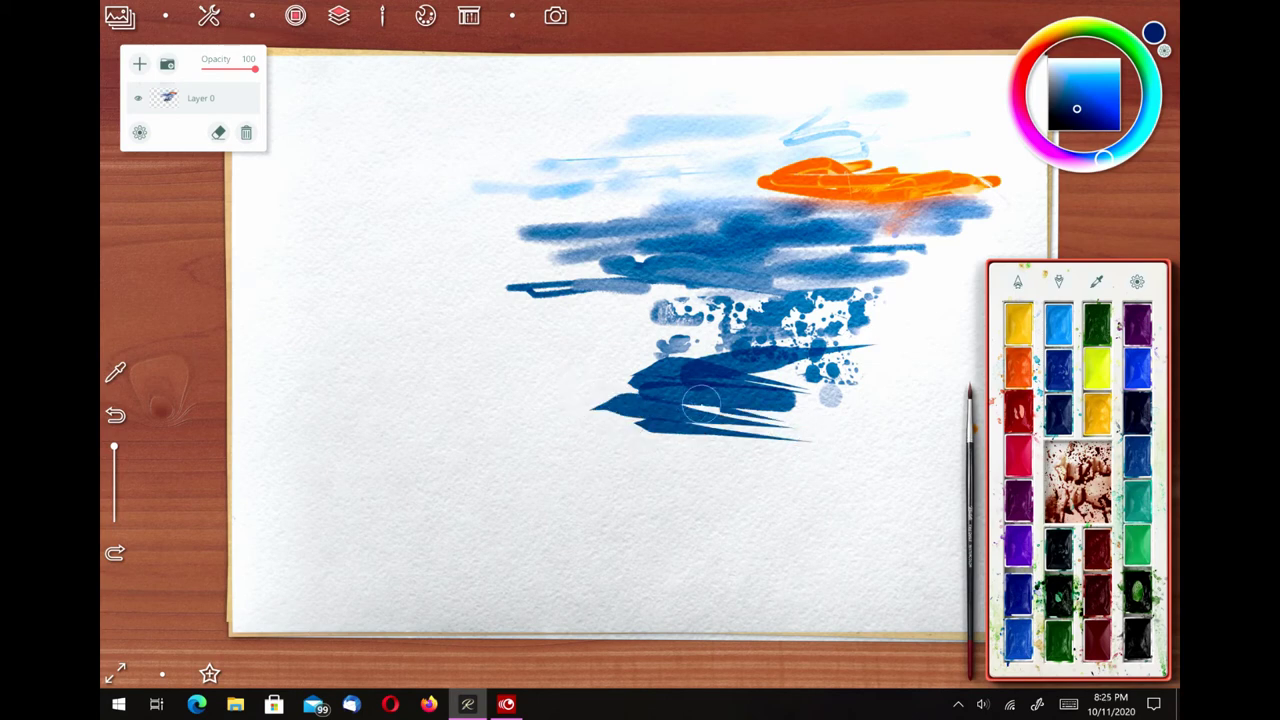
# Choose the clear liquid bottle and run vertical drips down from the blue and orange strokes and onto the blank paper.
pyautogui.click(971, 425)
pyautogui.click(860, 340)
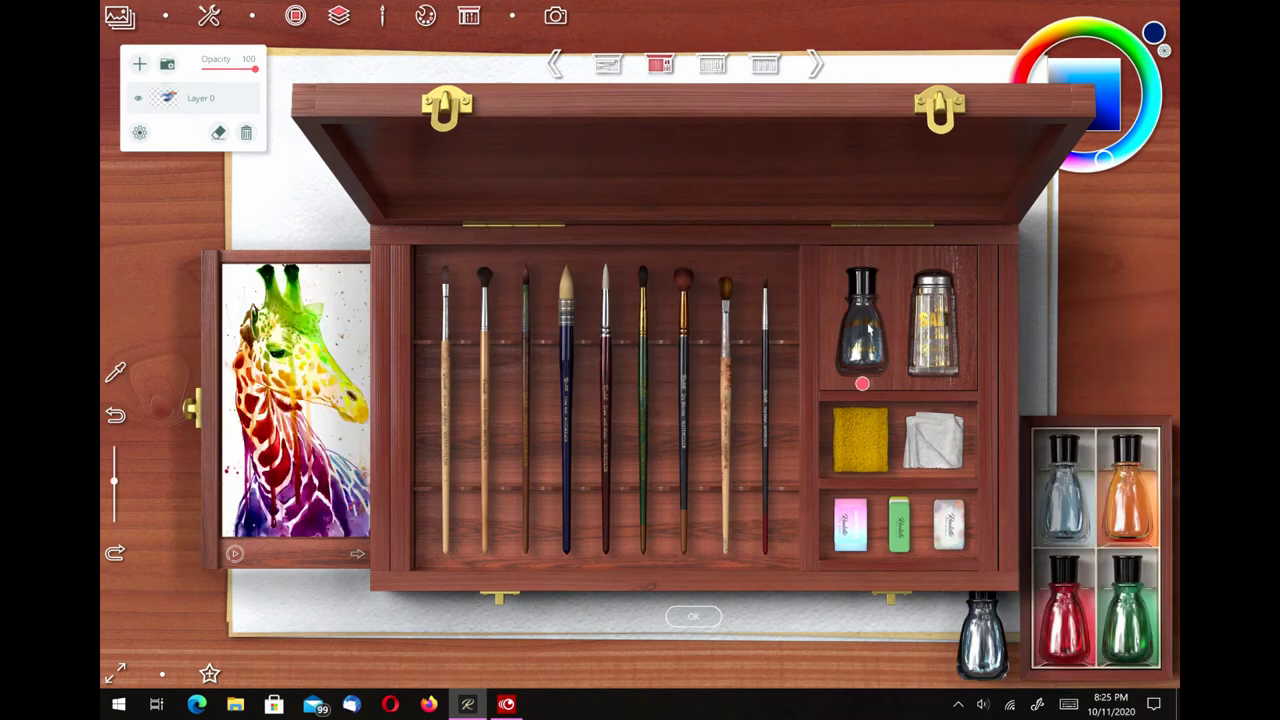
pyautogui.click(693, 616)
pyautogui.moveTo(790, 358); pyautogui.dragTo(791, 492)
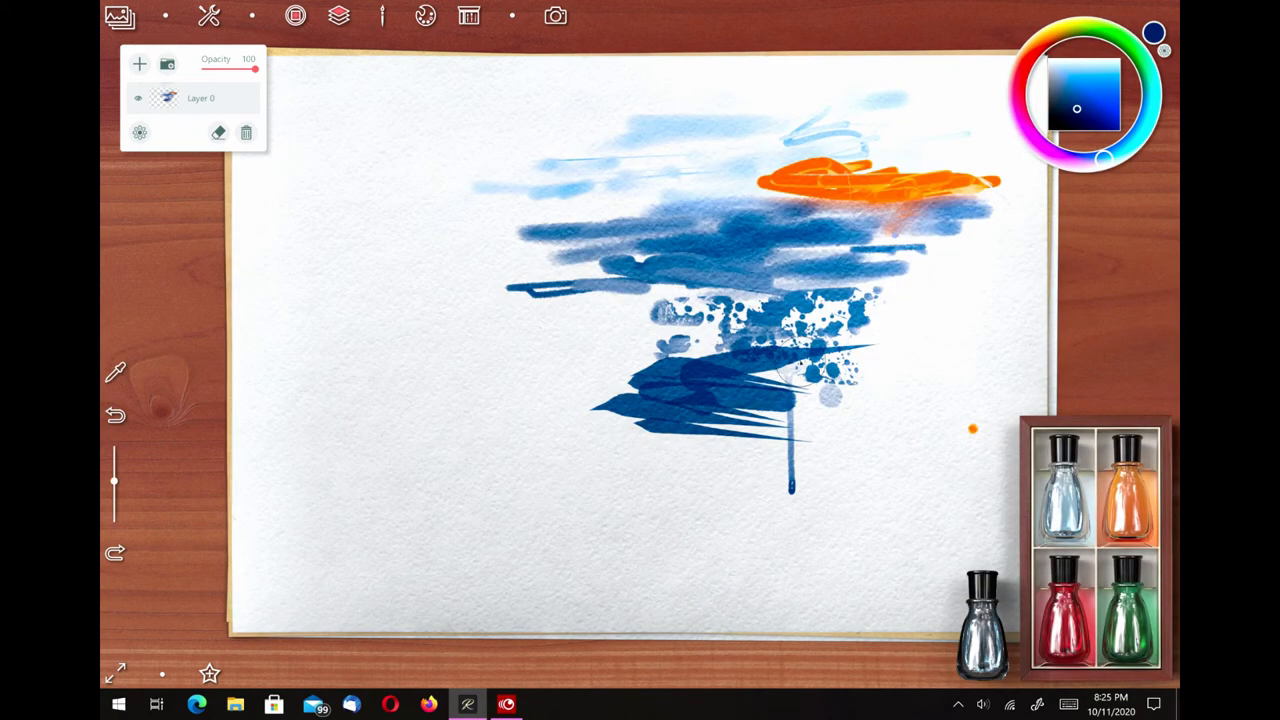
pyautogui.click(884, 262)
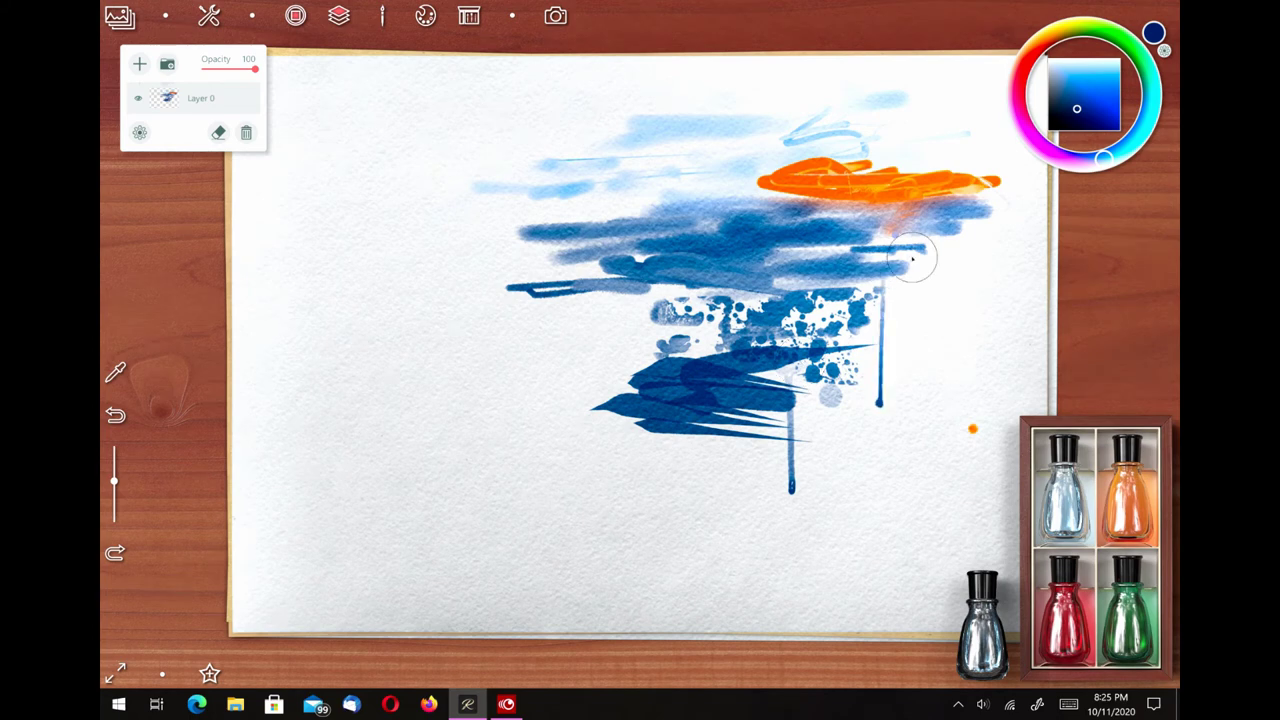
pyautogui.moveTo(820, 278); pyautogui.dragTo(823, 450)
pyautogui.moveTo(947, 215); pyautogui.dragTo(949, 366)
pyautogui.moveTo(885, 200); pyautogui.dragTo(886, 260)
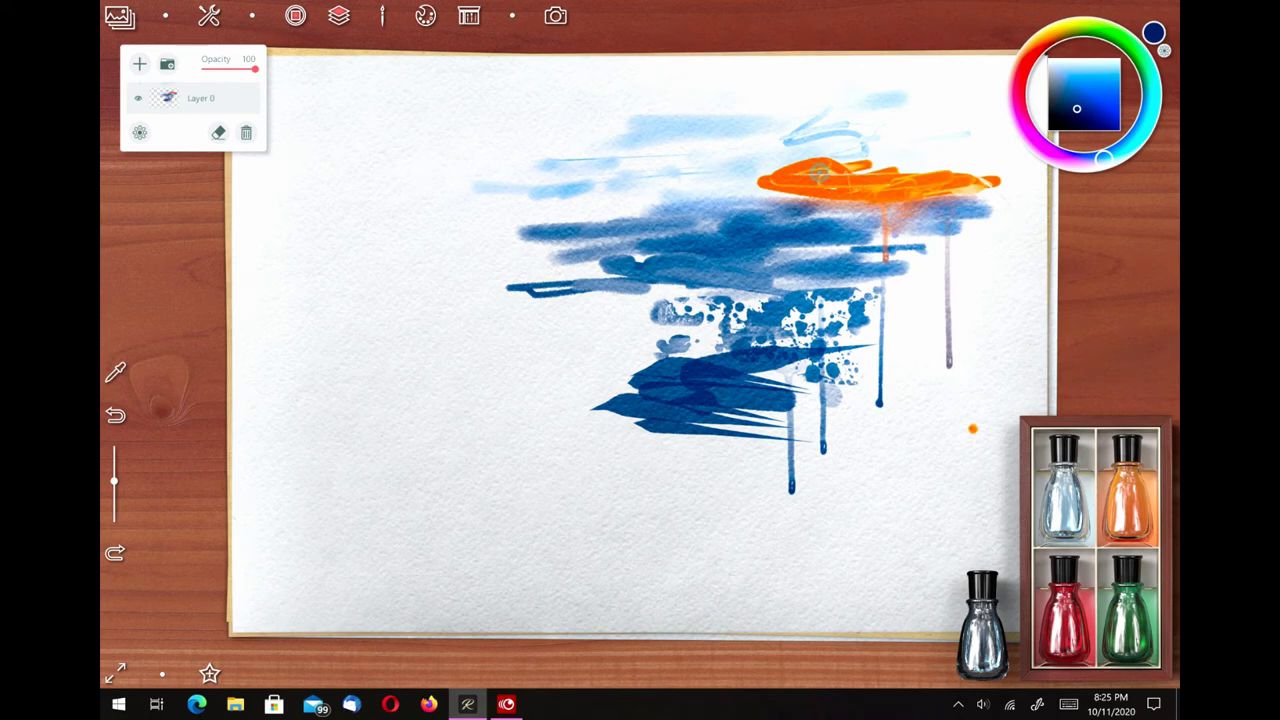
pyautogui.moveTo(977, 320); pyautogui.dragTo(970, 452)
pyautogui.moveTo(932, 340); pyautogui.dragTo(932, 503)
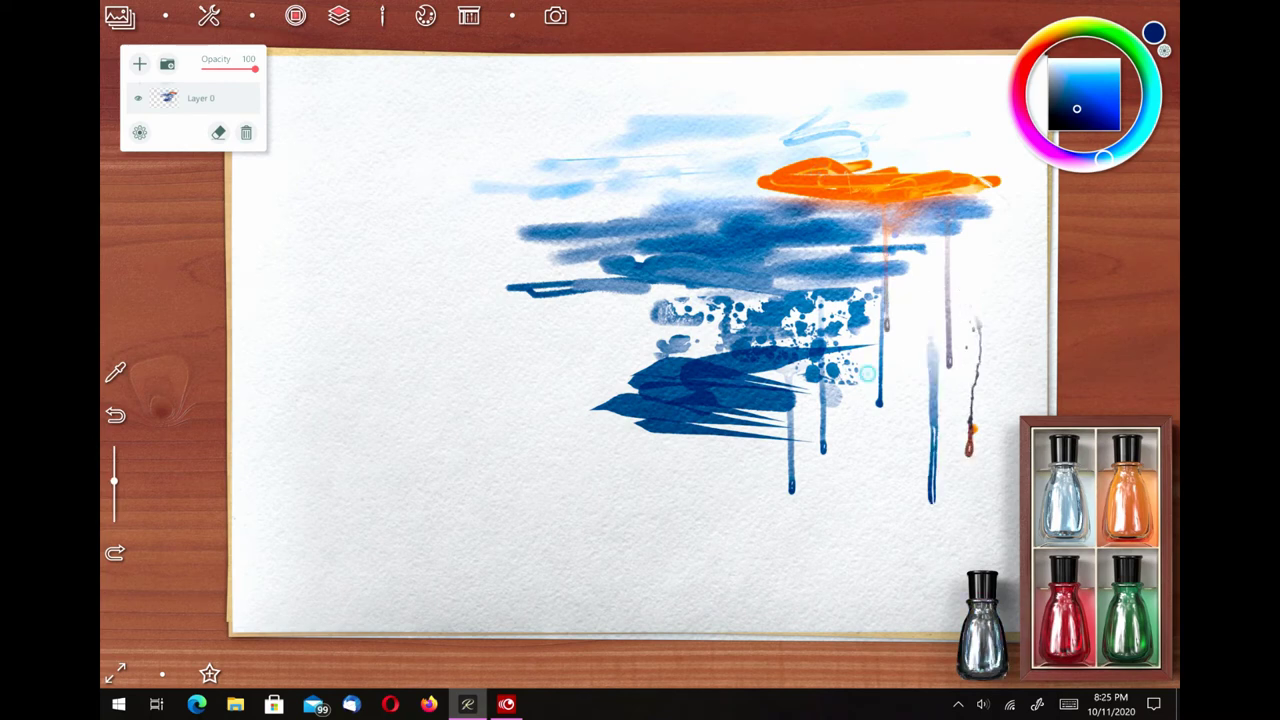
# Add a drip through the tapered blue strokes with the red bottle, and longer dark blue drips with the green bottle.
pyautogui.click(1062, 612)
pyautogui.moveTo(701, 316); pyautogui.dragTo(702, 440)
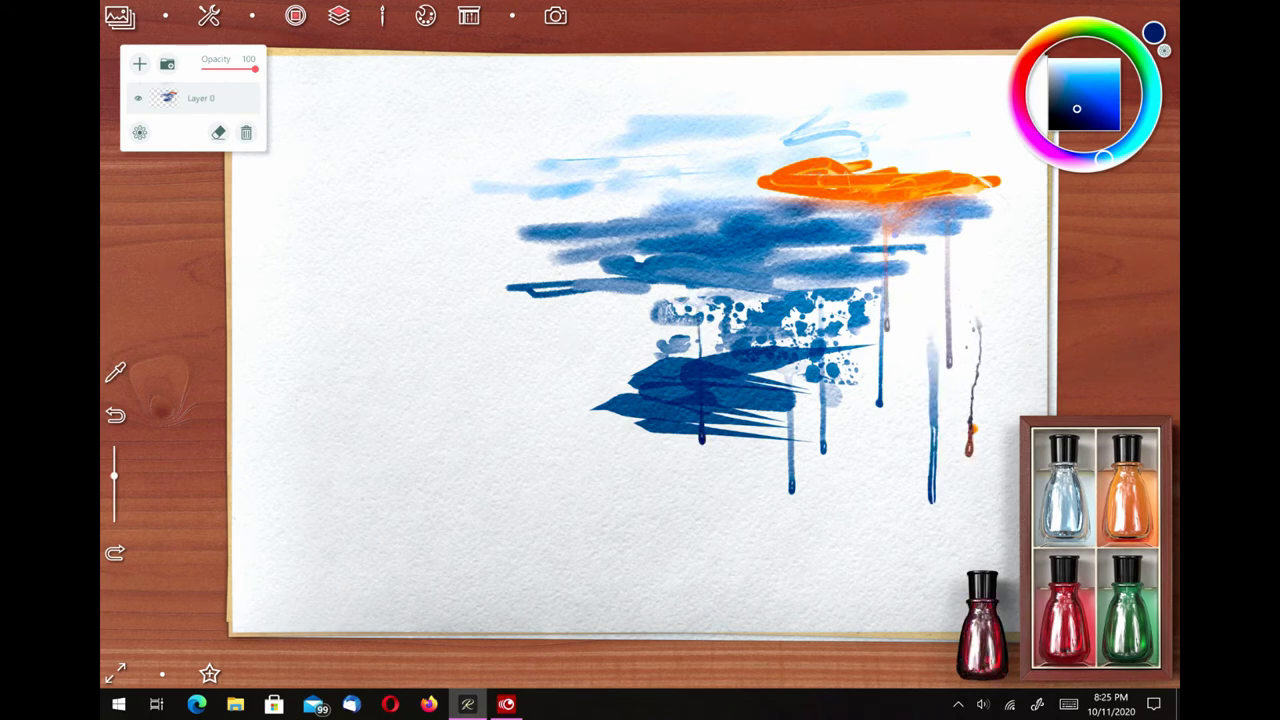
pyautogui.click(1128, 606)
pyautogui.moveTo(912, 340); pyautogui.dragTo(913, 436)
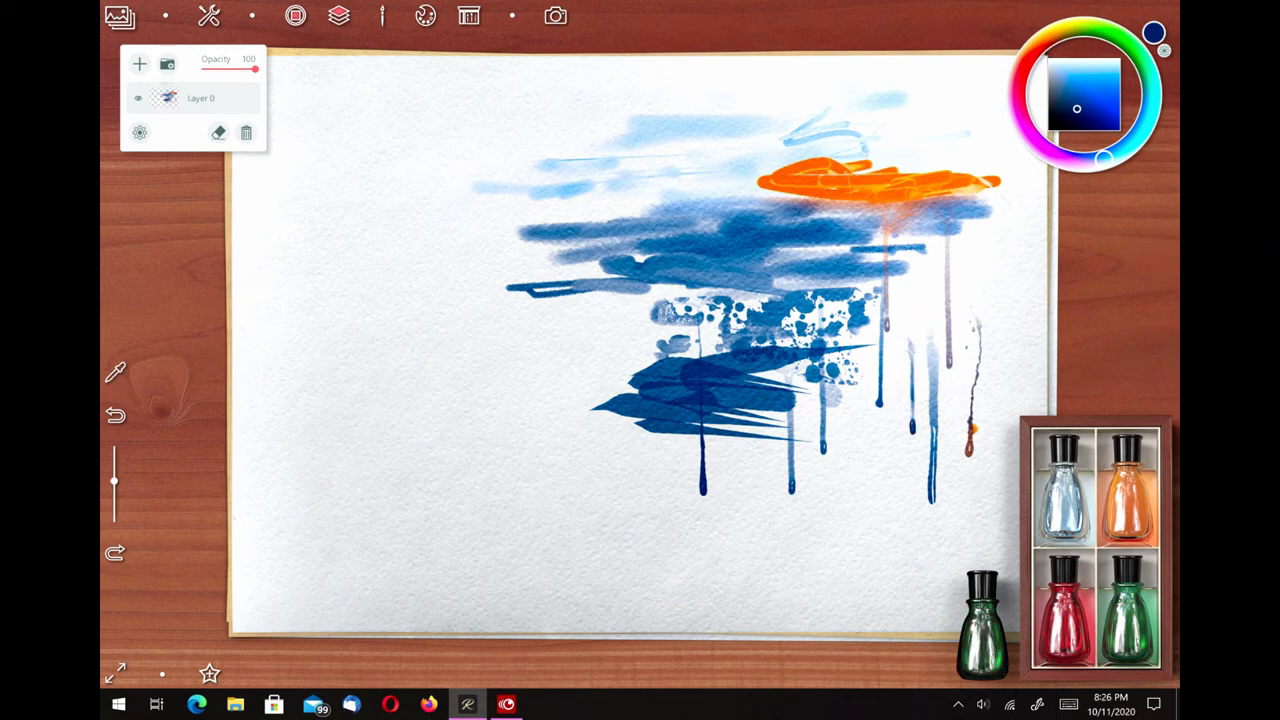
pyautogui.moveTo(819, 210); pyautogui.dragTo(821, 358)
pyautogui.moveTo(843, 404); pyautogui.dragTo(839, 425)
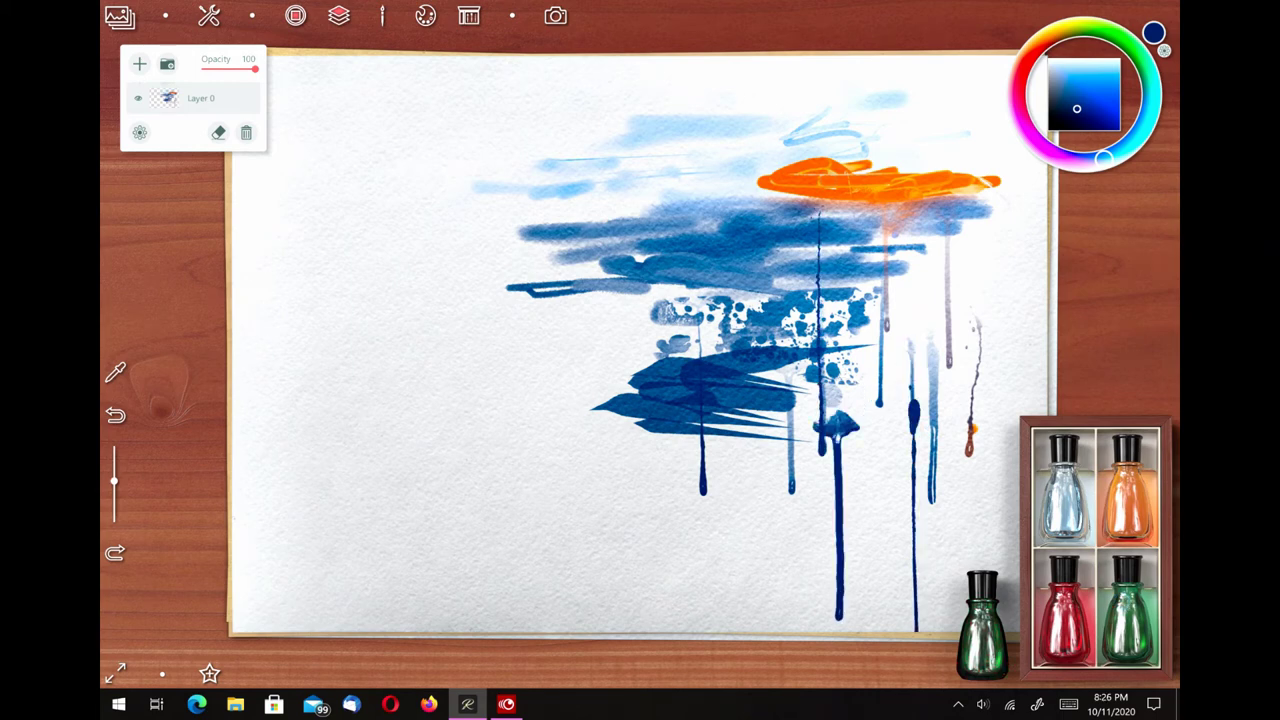
pyautogui.moveTo(752, 336)
pyautogui.mouseDown()
pyautogui.moveTo(752, 538)
pyautogui.moveTo(741, 541)
pyautogui.mouseUp()
pyautogui.moveTo(712, 434); pyautogui.dragTo(714, 600)
pyautogui.click(791, 584)
# Choose the salt shaker and sprinkle salt texture over the dark blue cloud and the tapered strokes.
pyautogui.click(982, 643)
pyautogui.click(932, 346)
pyautogui.moveTo(782, 226); pyautogui.dragTo(752, 262)
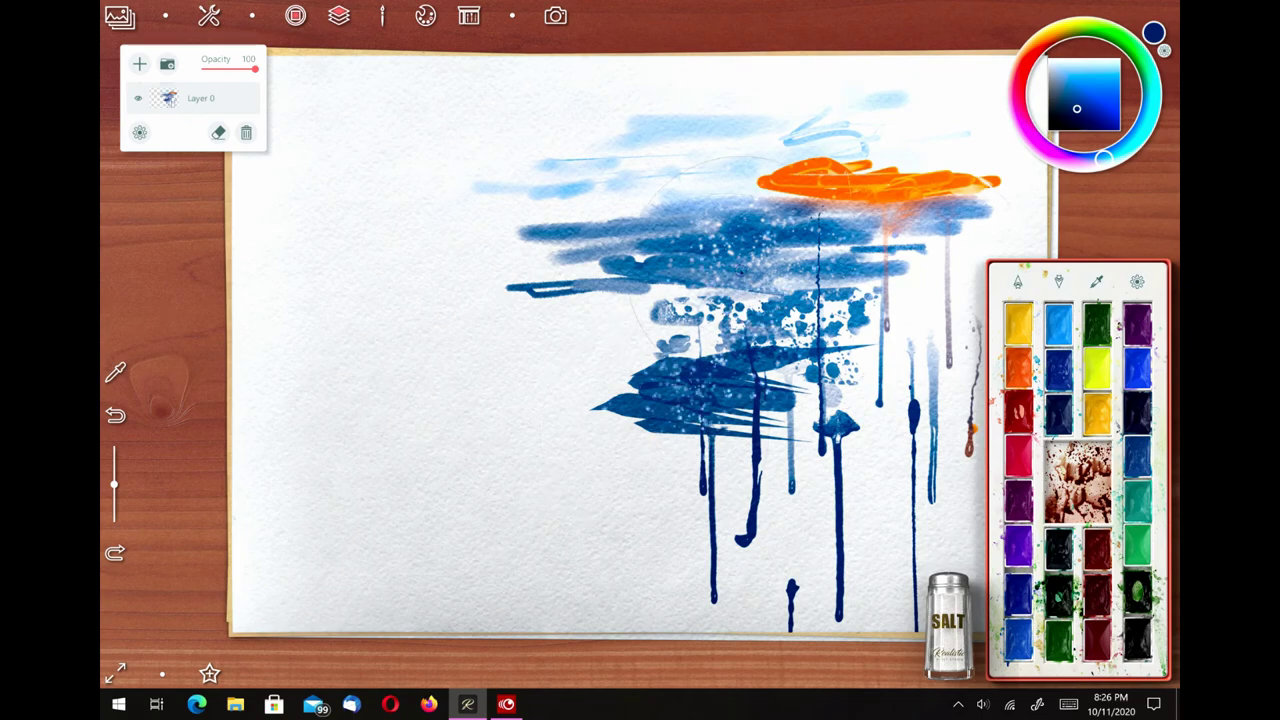
# Choose the yellow sponge and smear the blue paint downward from the orange shape toward the long drips.
pyautogui.click(956, 616)
pyautogui.click(858, 440)
pyautogui.moveTo(802, 276)
pyautogui.mouseDown()
pyautogui.moveTo(853, 274)
pyautogui.moveTo(870, 302)
pyautogui.moveTo(833, 334)
pyautogui.moveTo(858, 388)
pyautogui.mouseUp()
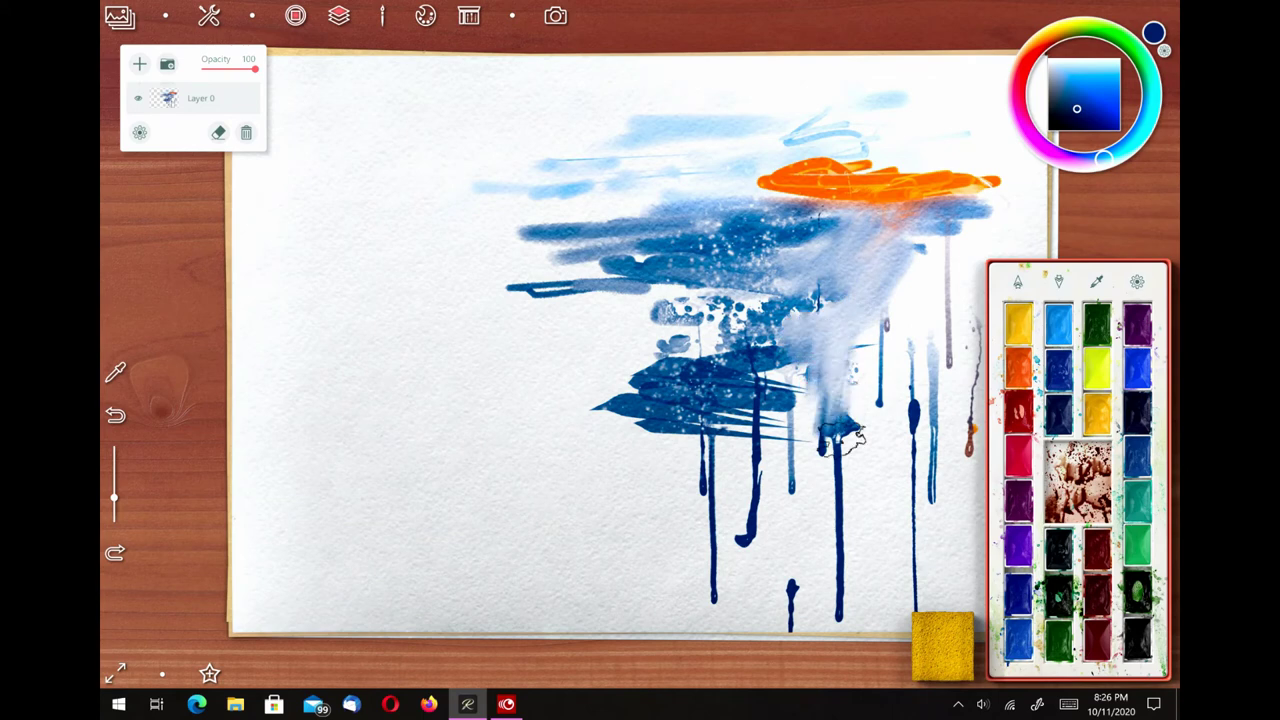
# Choose the white cloth and rub over the tapered blue strokes and the tops of the drips to blend them.
pyautogui.click(944, 648)
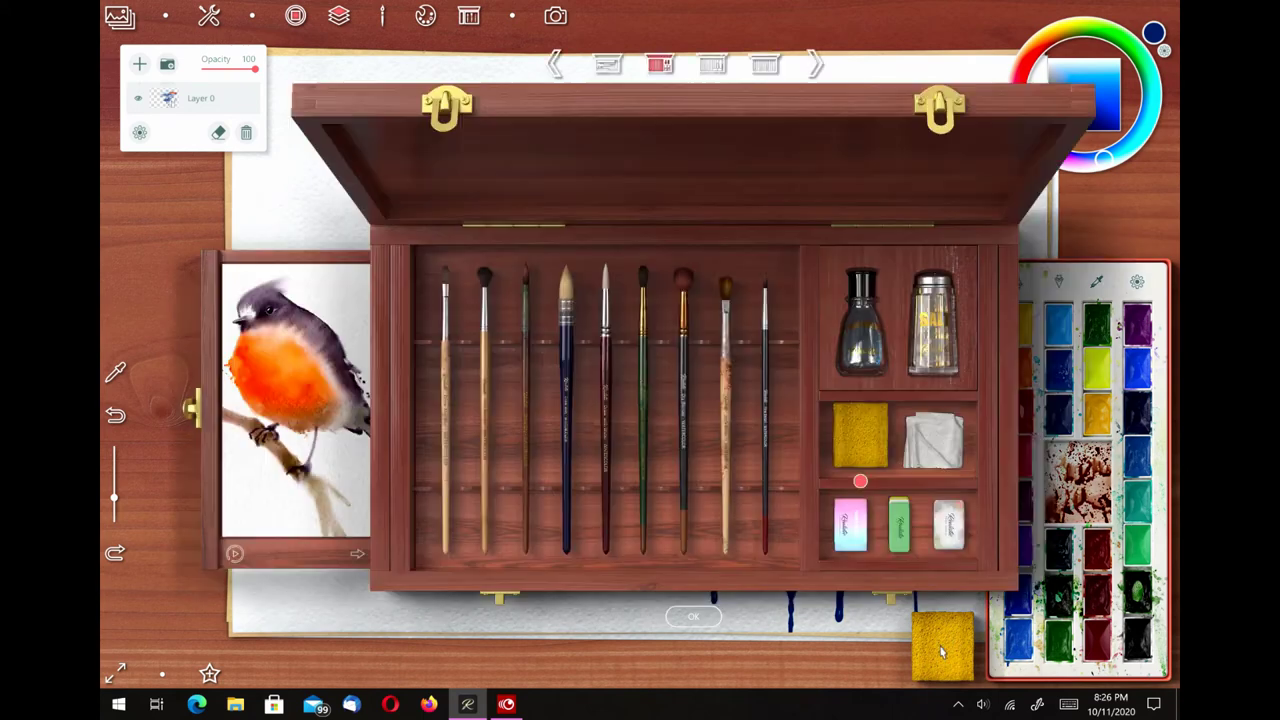
pyautogui.click(932, 435)
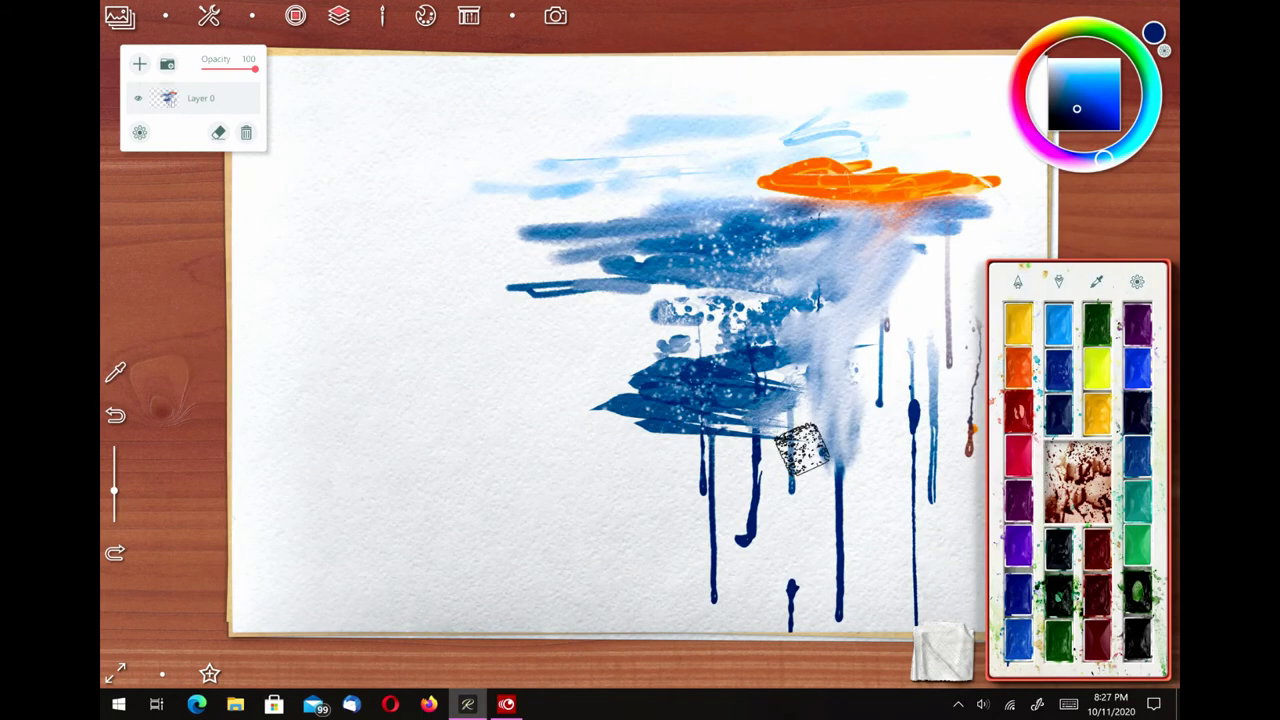
pyautogui.moveTo(735, 505)
pyautogui.mouseDown()
pyautogui.moveTo(786, 370)
pyautogui.moveTo(740, 410)
pyautogui.moveTo(751, 380)
pyautogui.moveTo(728, 386)
pyautogui.moveTo(808, 288)
pyautogui.moveTo(713, 395)
pyautogui.moveTo(751, 366)
pyautogui.moveTo(686, 365)
pyautogui.moveTo(770, 295)
pyautogui.moveTo(823, 343)
pyautogui.moveTo(886, 318)
pyautogui.moveTo(886, 338)
pyautogui.moveTo(841, 345)
pyautogui.moveTo(820, 400)
pyautogui.mouseUp()
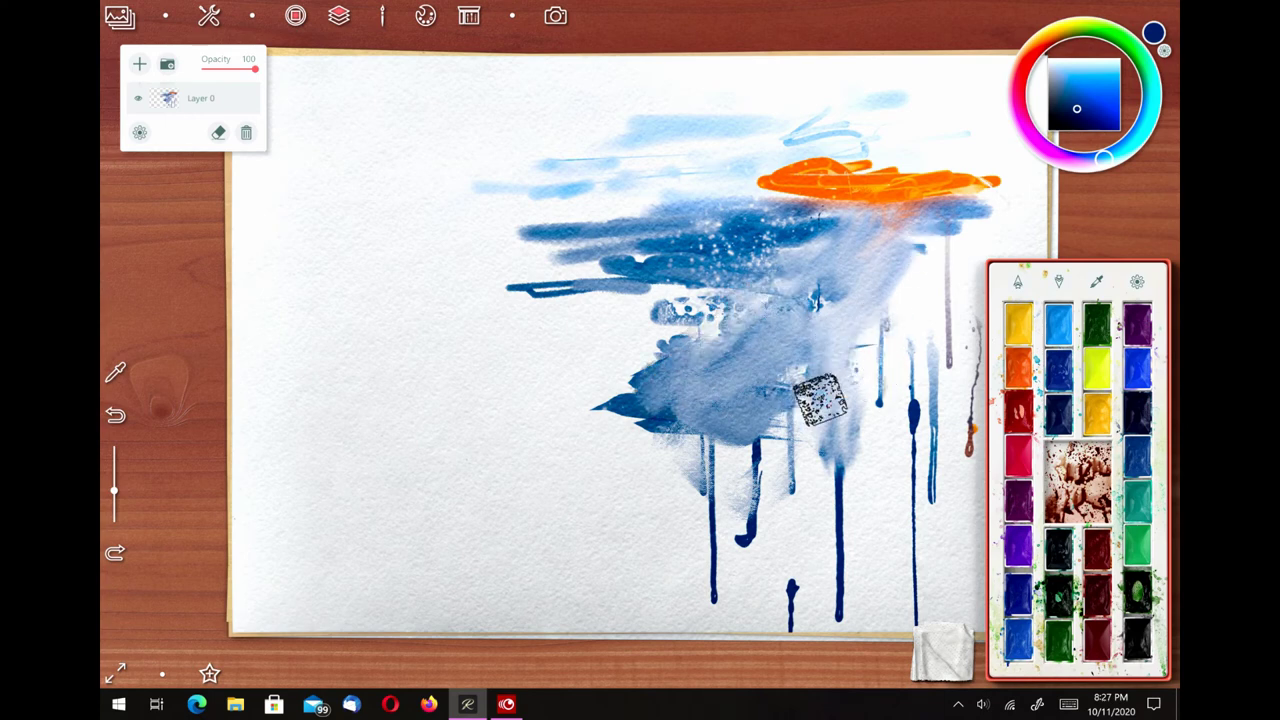
# Choose the white soft eraser and rub out part of the blended blue-grey paint in the middle of the painting.
pyautogui.click(944, 654)
pyautogui.click(945, 657)
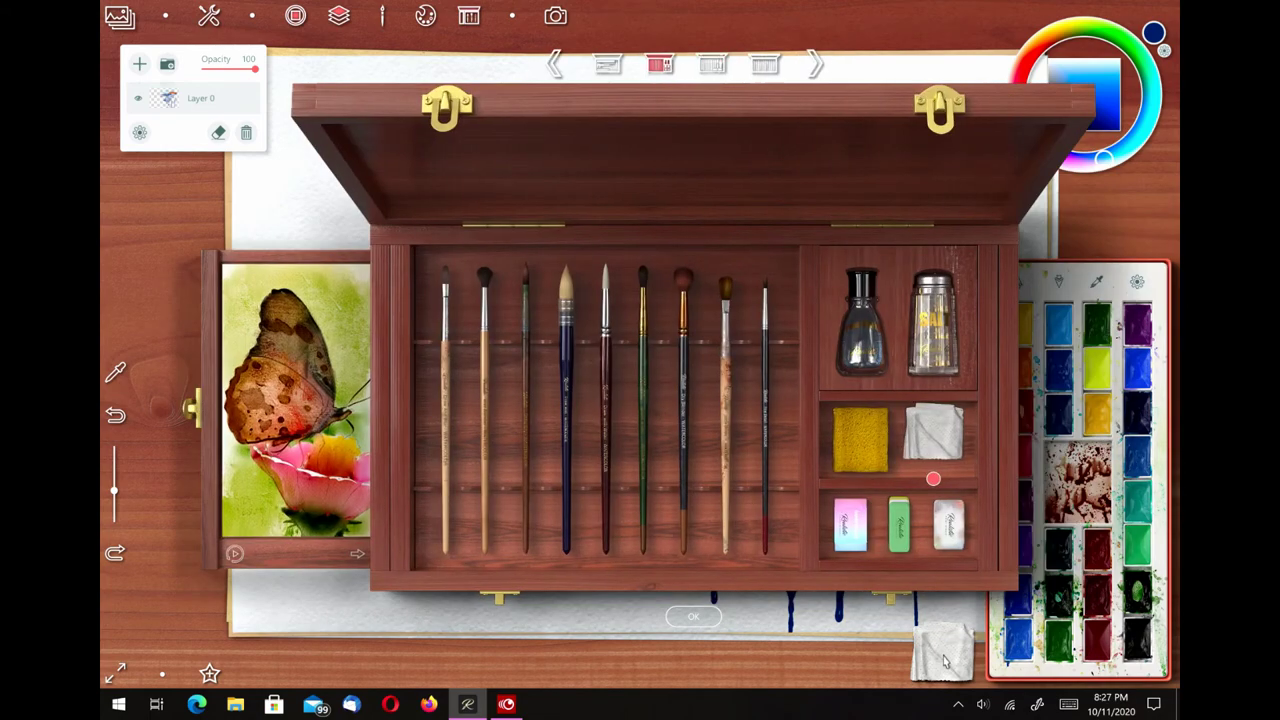
pyautogui.click(948, 522)
pyautogui.moveTo(790, 338)
pyautogui.mouseDown()
pyautogui.moveTo(790, 384)
pyautogui.moveTo(806, 350)
pyautogui.moveTo(840, 371)
pyautogui.moveTo(876, 292)
pyautogui.mouseUp()
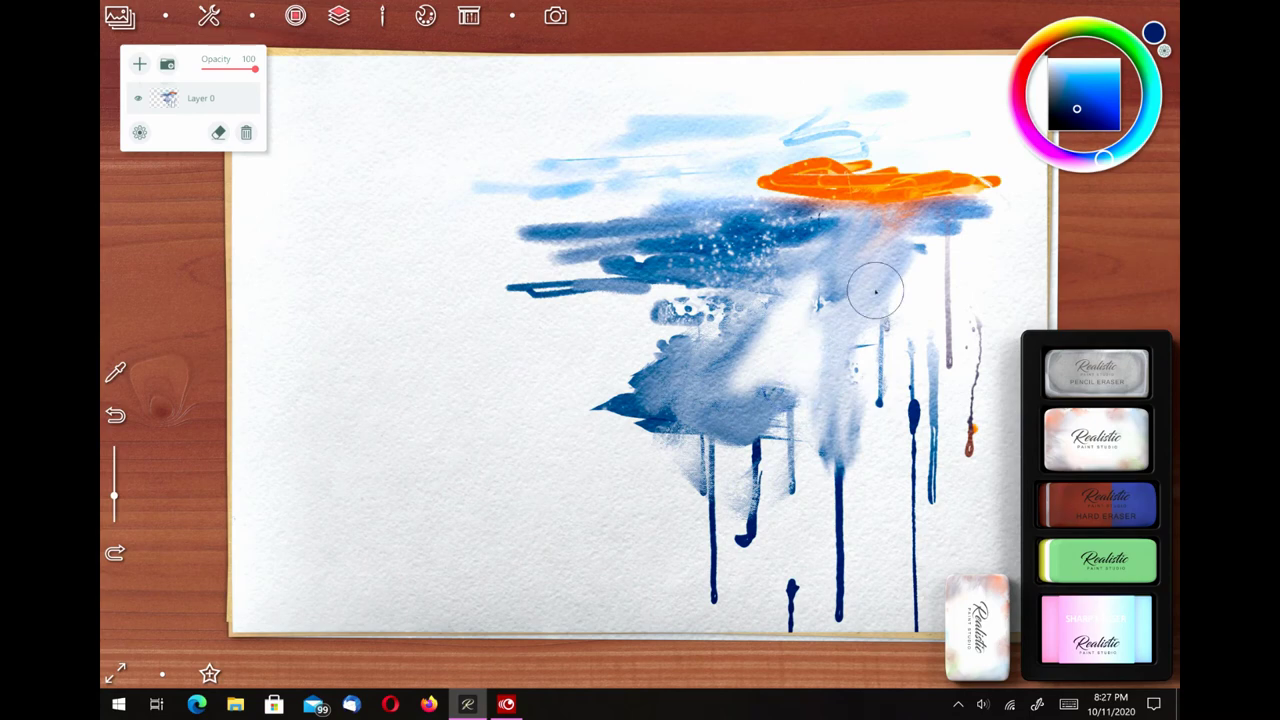
# Switch to the black tool case, choose the first round brush and paint broad purple strokes beside the blue leaf-like shape.
pyautogui.click(964, 655)
pyautogui.click(717, 56)
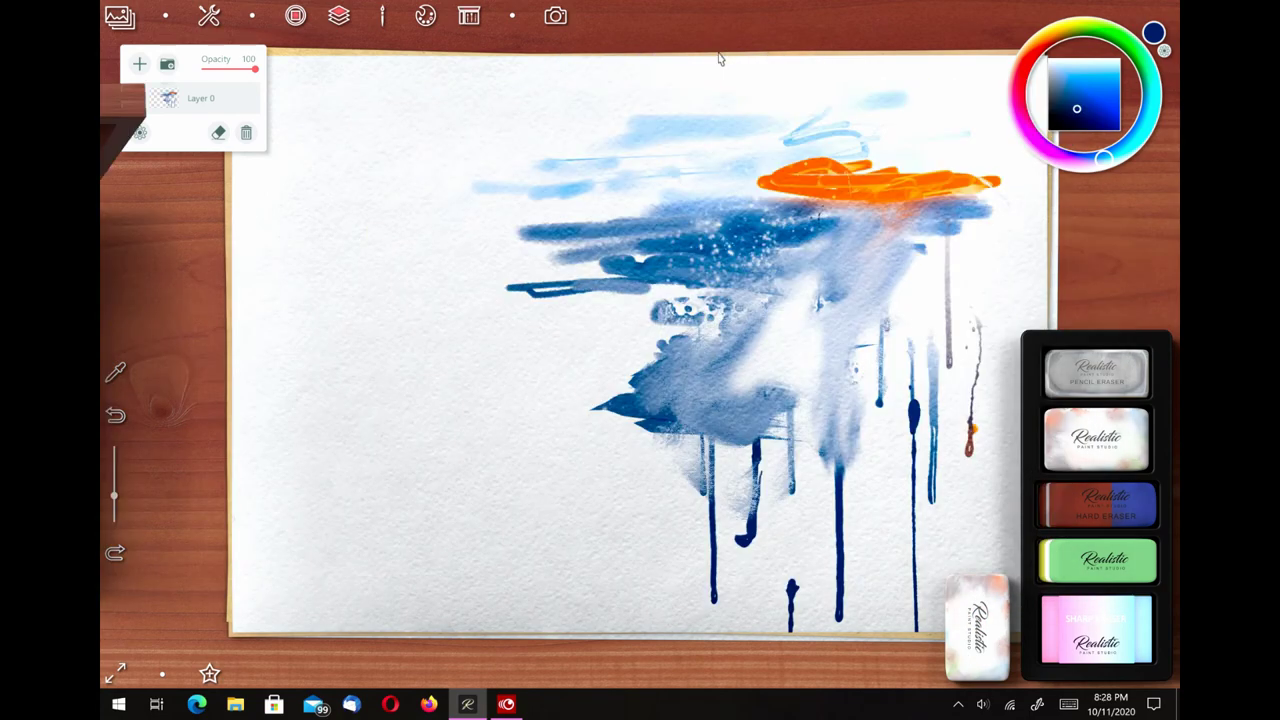
pyautogui.click(968, 648)
pyautogui.click(714, 74)
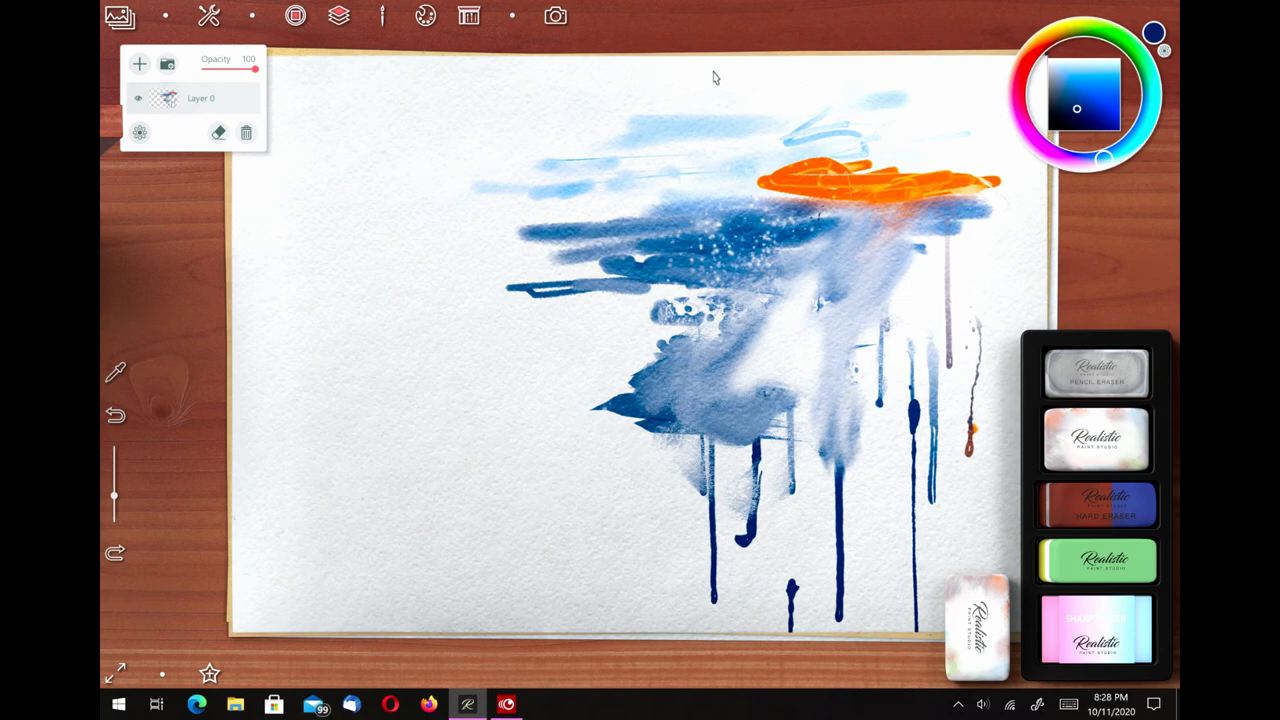
pyautogui.click(714, 77)
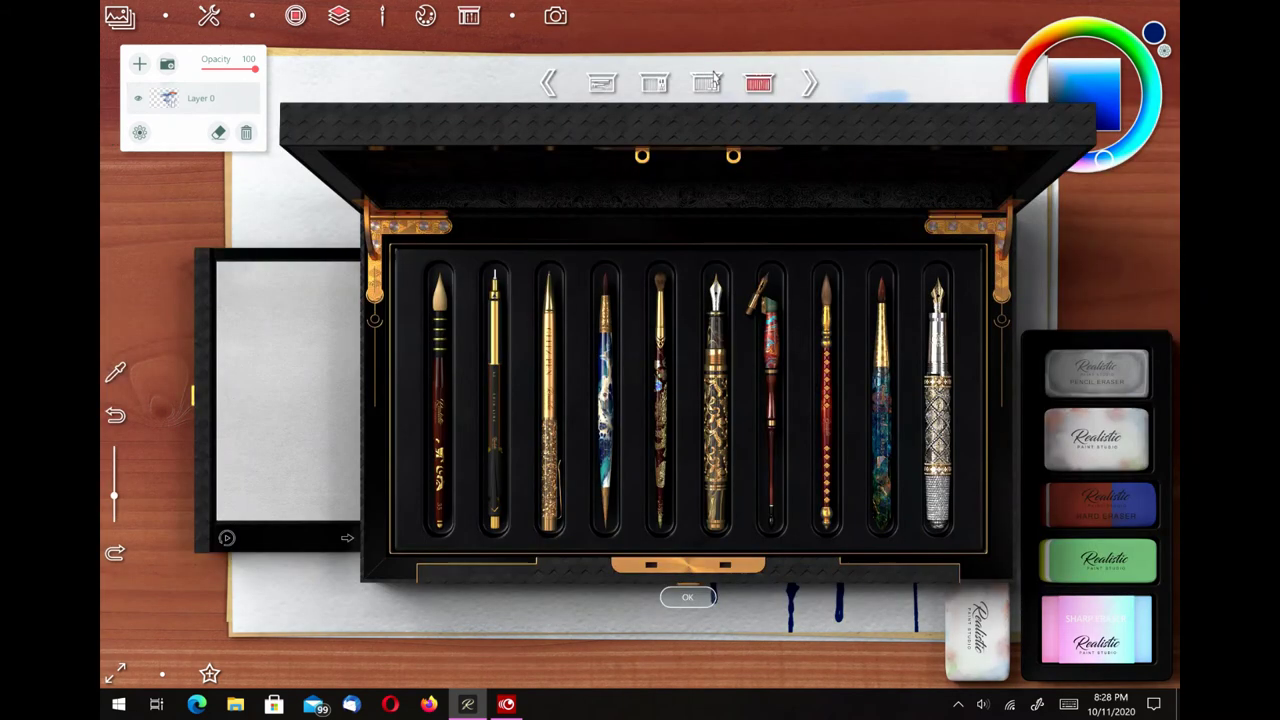
pyautogui.click(453, 472)
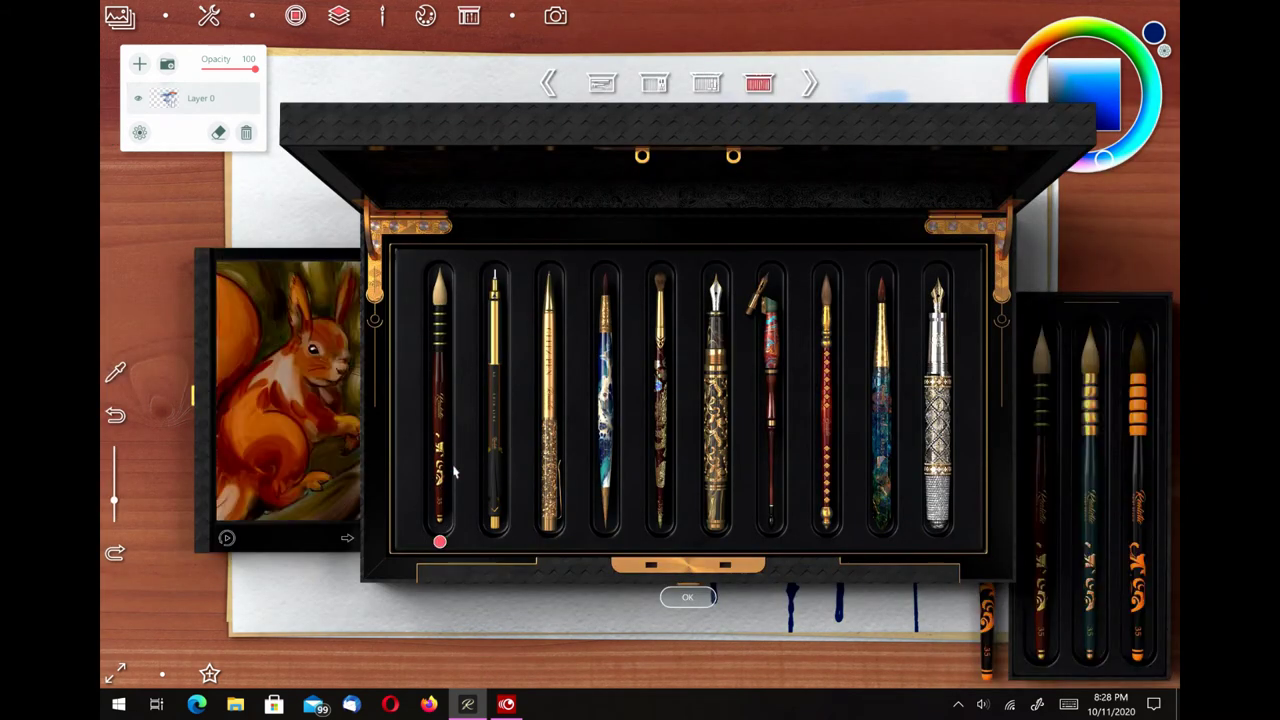
pyautogui.click(690, 598)
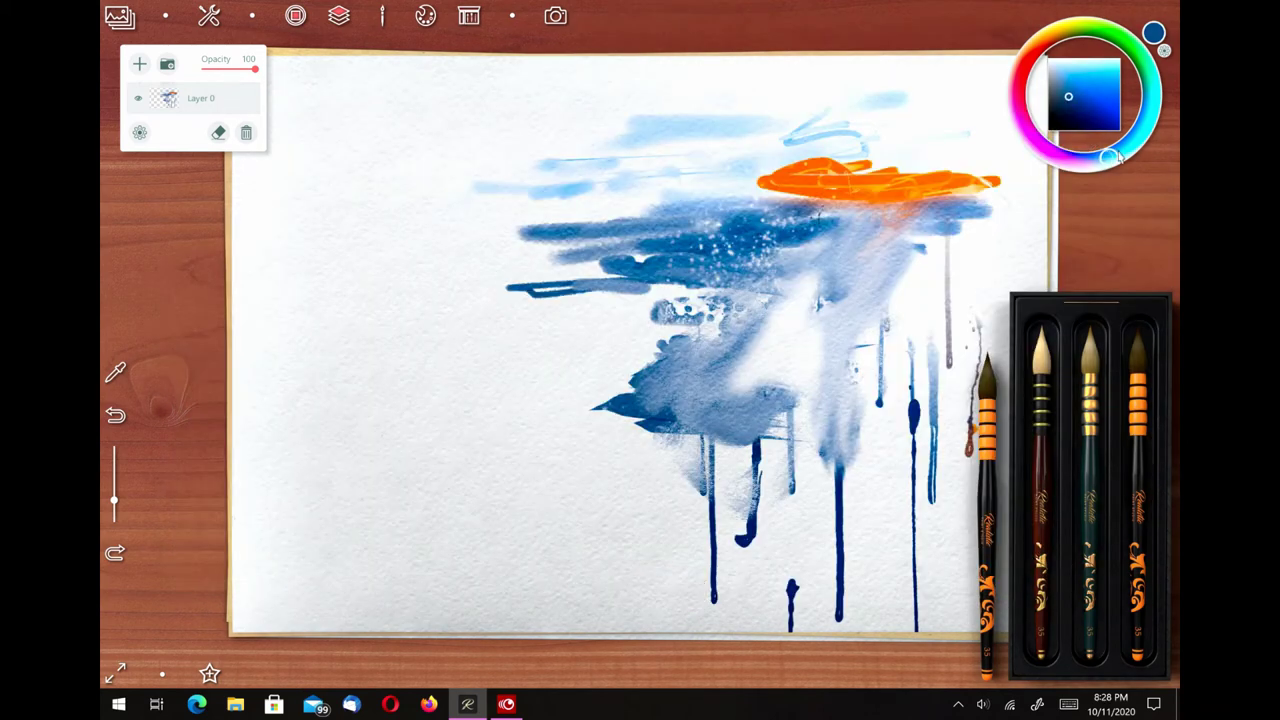
pyautogui.moveTo(595, 332); pyautogui.dragTo(526, 491)
pyautogui.moveTo(576, 388); pyautogui.dragTo(618, 378)
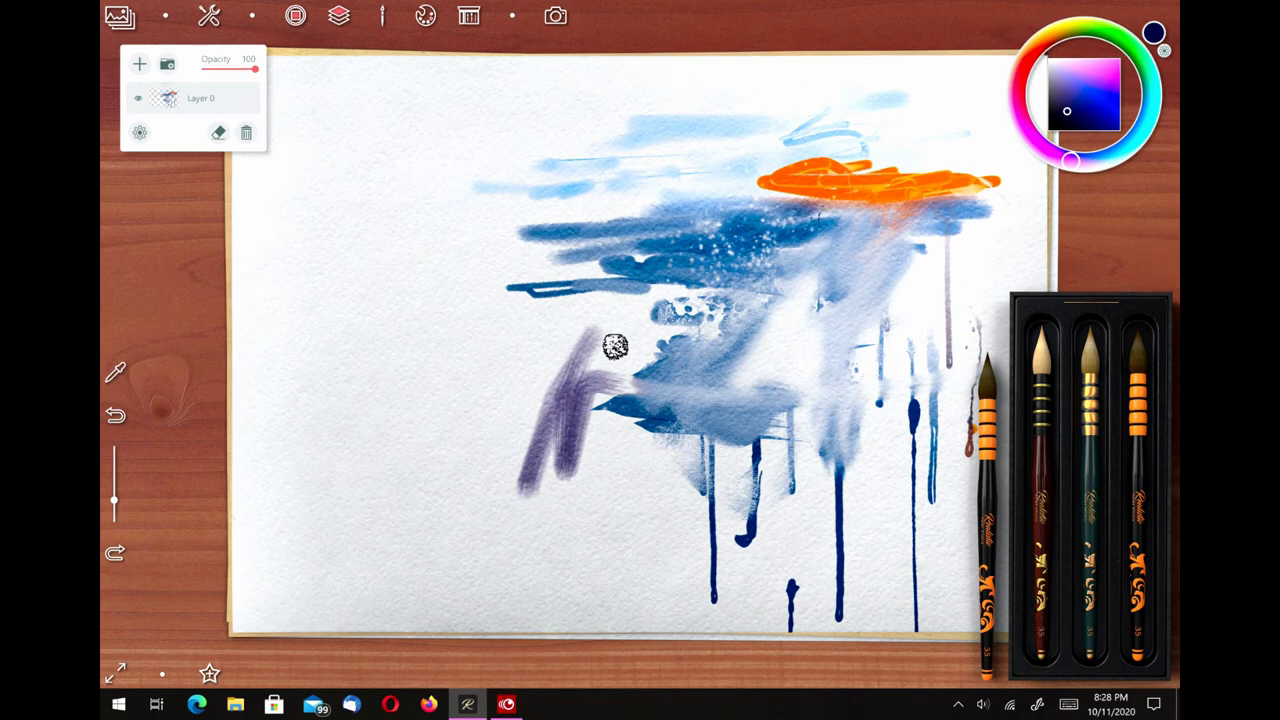
# Paint a short downward purple stroke and a long diagonal one across the drips, and smear the drips beneath it.
pyautogui.moveTo(612, 508); pyautogui.dragTo(975, 400)
pyautogui.moveTo(605, 400)
pyautogui.mouseDown()
pyautogui.moveTo(610, 490)
pyautogui.moveTo(623, 486)
pyautogui.mouseUp()
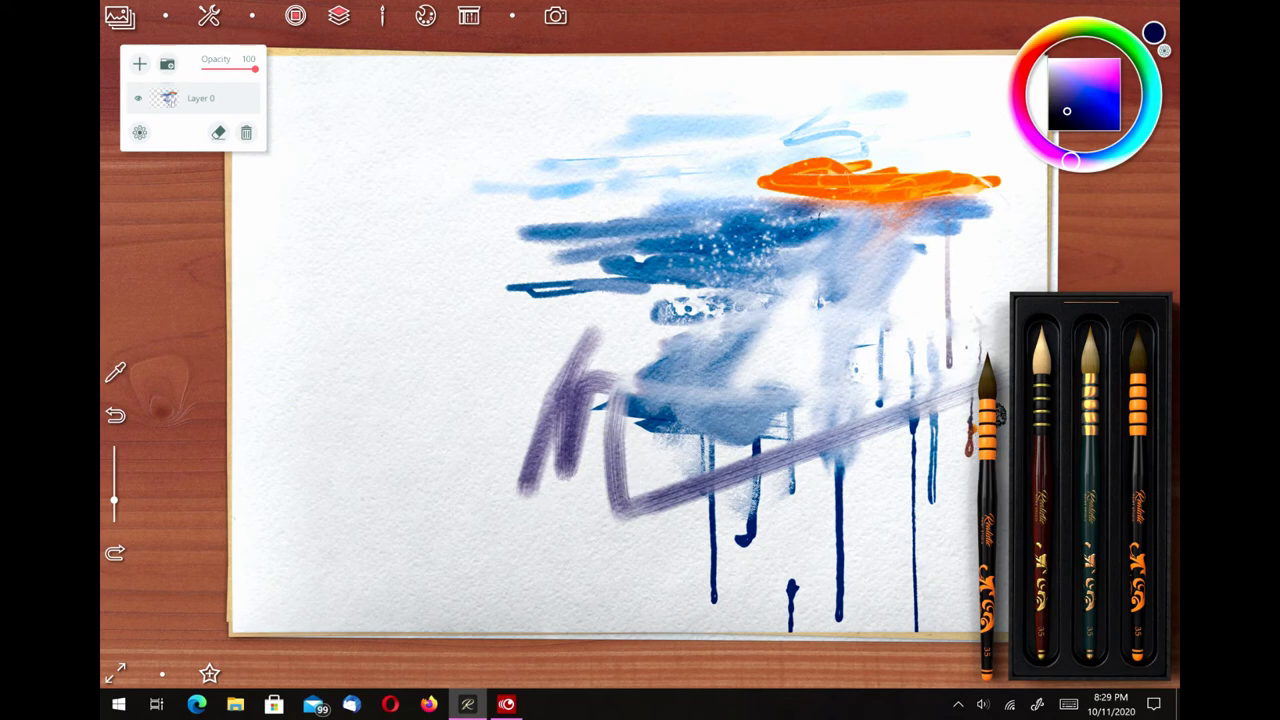
pyautogui.moveTo(972, 430); pyautogui.dragTo(792, 476)
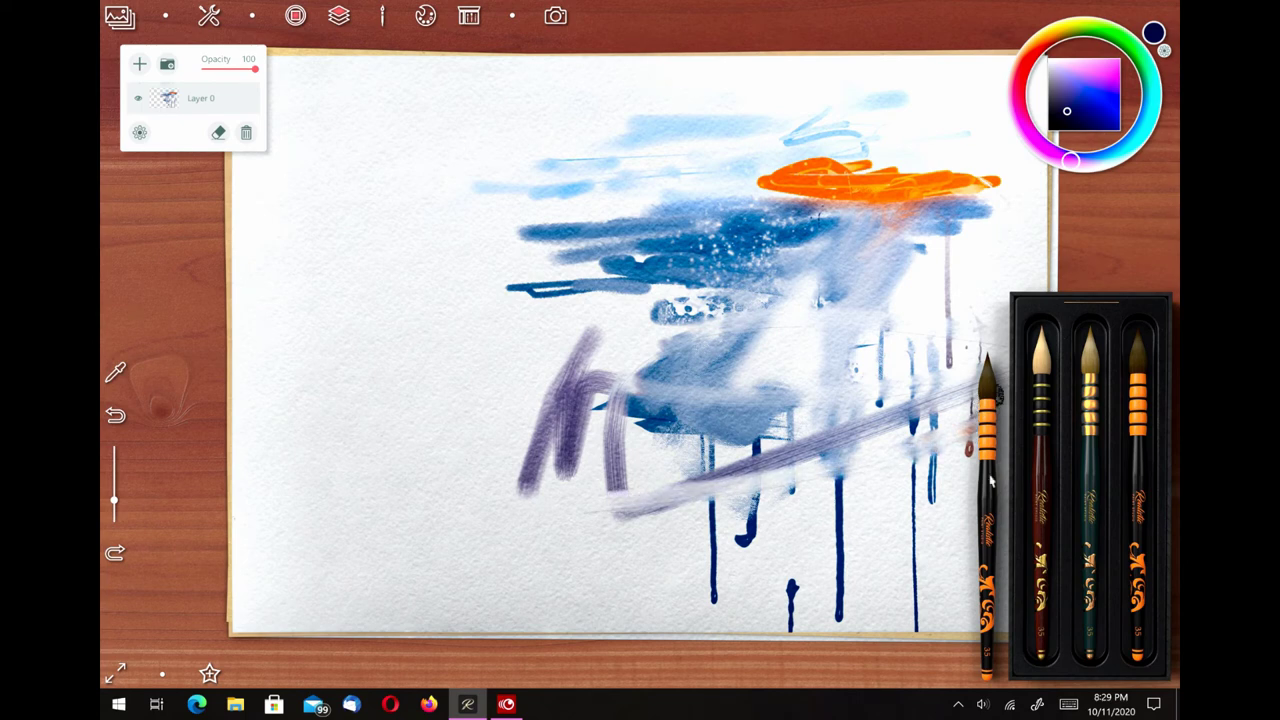
# Choose the fine-line pen and scribble thin dark vertical lines below the purple strokes.
pyautogui.click(980, 387)
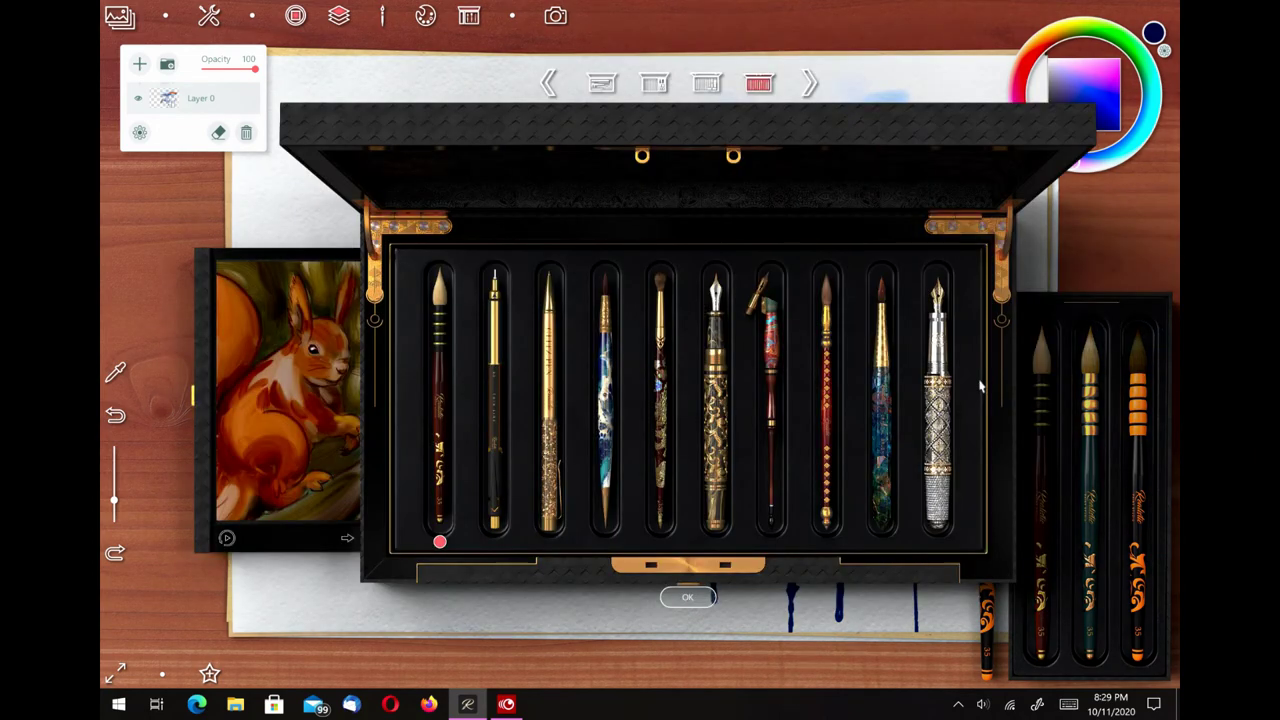
pyautogui.click(493, 515)
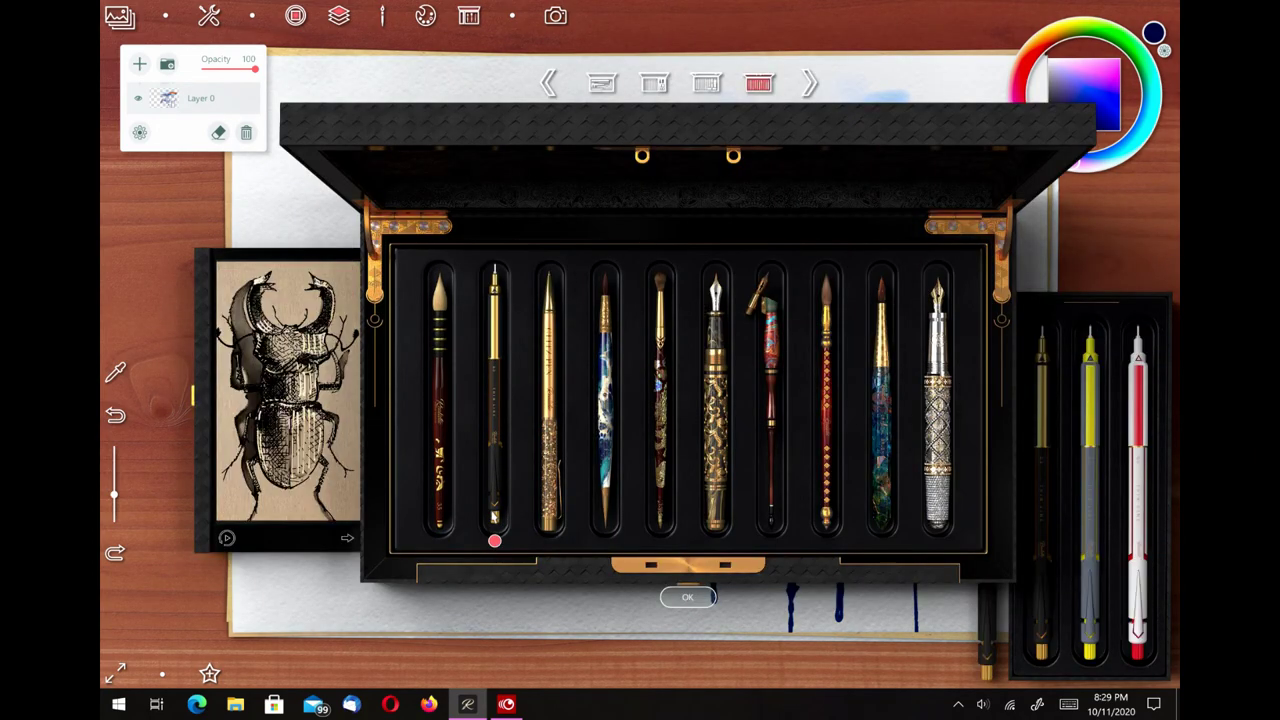
pyautogui.click(700, 592)
pyautogui.moveTo(625, 574)
pyautogui.mouseDown()
pyautogui.moveTo(598, 500)
pyautogui.moveTo(594, 560)
pyautogui.moveTo(584, 494)
pyautogui.moveTo(600, 464)
pyautogui.moveTo(655, 464)
pyautogui.mouseUp()
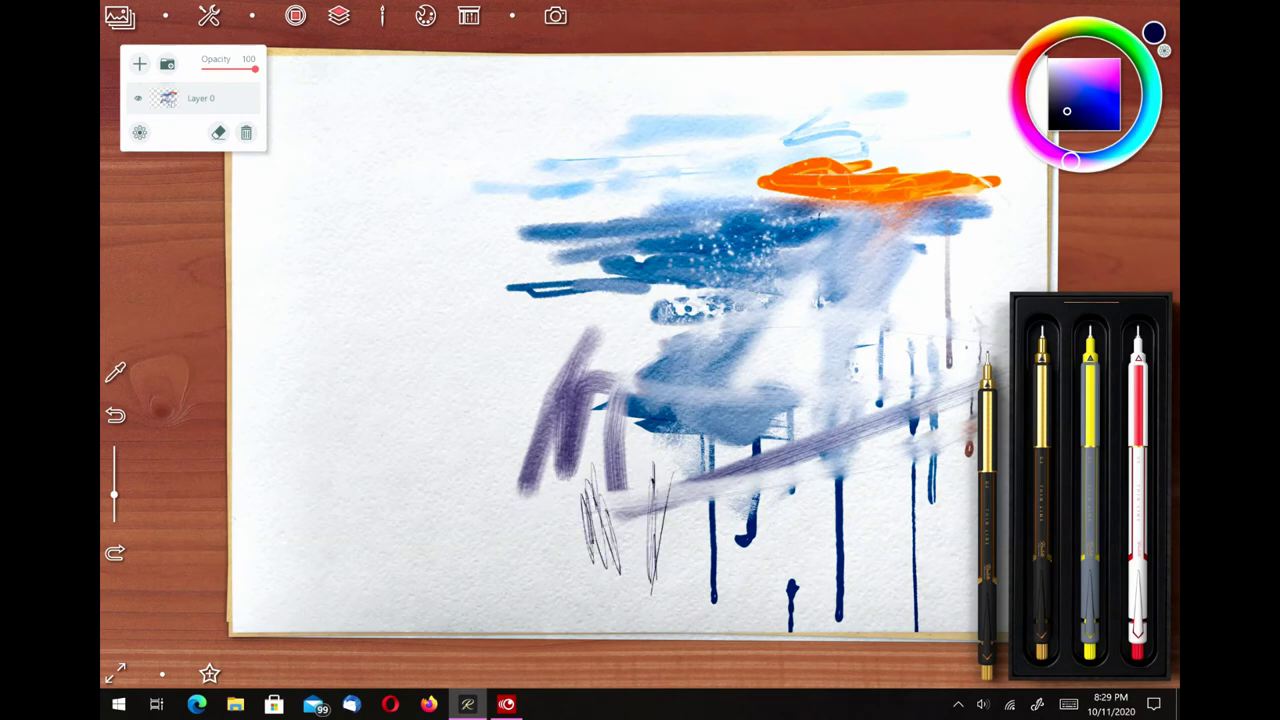
# Scribble a wavy dark line with the yellow pen, and bold short strokes between the drips with the white and red pen.
pyautogui.click(1094, 406)
pyautogui.moveTo(543, 566)
pyautogui.mouseDown()
pyautogui.moveTo(573, 580)
pyautogui.moveTo(691, 556)
pyautogui.mouseUp()
pyautogui.click(1138, 390)
pyautogui.moveTo(824, 505)
pyautogui.mouseDown()
pyautogui.moveTo(802, 564)
pyautogui.moveTo(783, 521)
pyautogui.moveTo(822, 492)
pyautogui.mouseUp()
# Choose the gold glitter pen and scribble glitter strokes to the left of the purple strokes and down toward the thin lines.
pyautogui.click(993, 428)
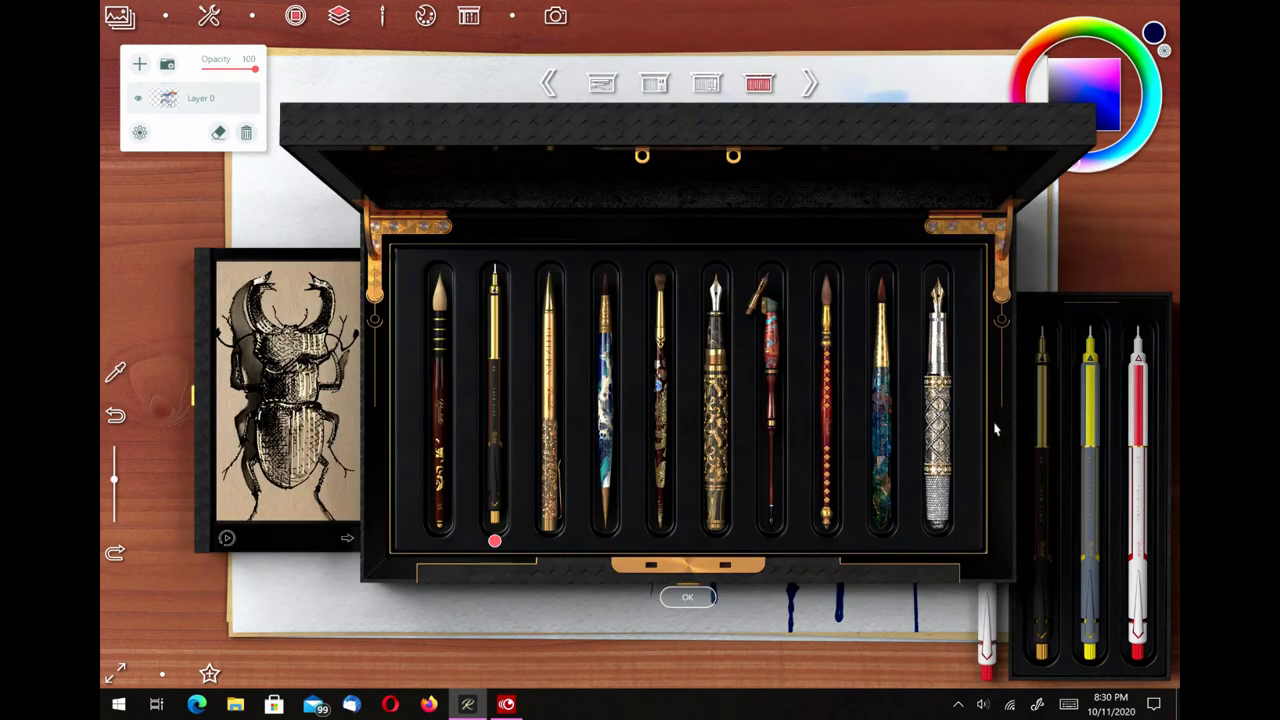
pyautogui.click(546, 500)
pyautogui.moveTo(486, 432)
pyautogui.mouseDown()
pyautogui.moveTo(463, 502)
pyautogui.moveTo(502, 505)
pyautogui.mouseUp()
pyautogui.moveTo(506, 503)
pyautogui.mouseDown()
pyautogui.moveTo(522, 536)
pyautogui.moveTo(509, 542)
pyautogui.moveTo(520, 582)
pyautogui.mouseUp()
# Scribble beside the brown strokes with the blue-green glitter pen, and through the thin dark lines with the red one.
pyautogui.click(1088, 437)
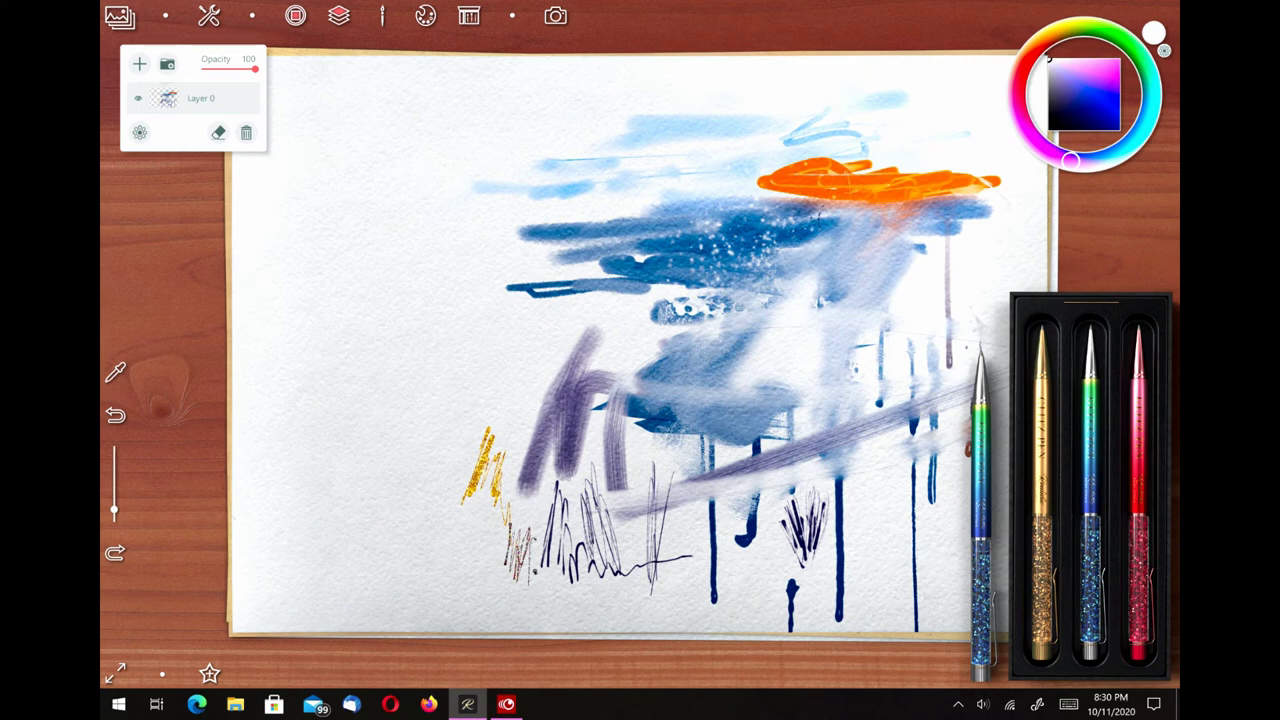
pyautogui.moveTo(546, 530); pyautogui.dragTo(540, 590)
pyautogui.click(1138, 437)
pyautogui.moveTo(682, 488); pyautogui.dragTo(672, 522)
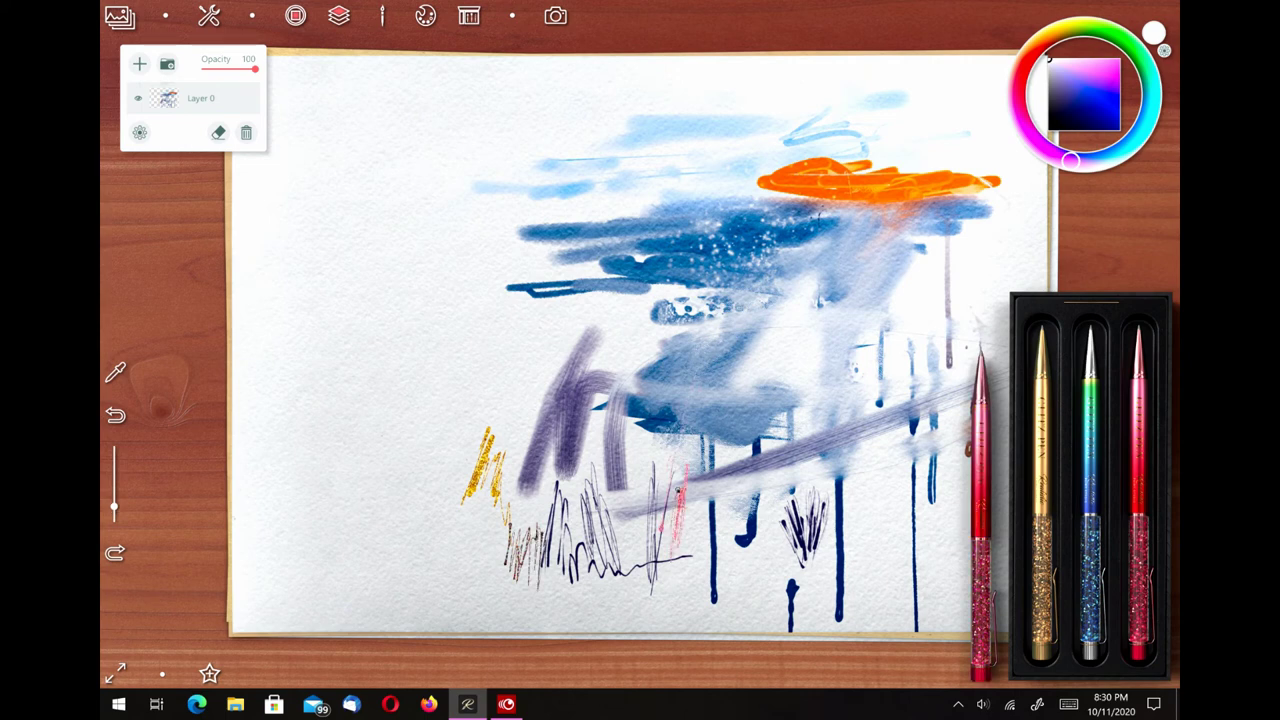
# Choose the double-ended brush set and paint a wide stroke through the blue shape and sharp tapered strokes across the drips.
pyautogui.click(1012, 460)
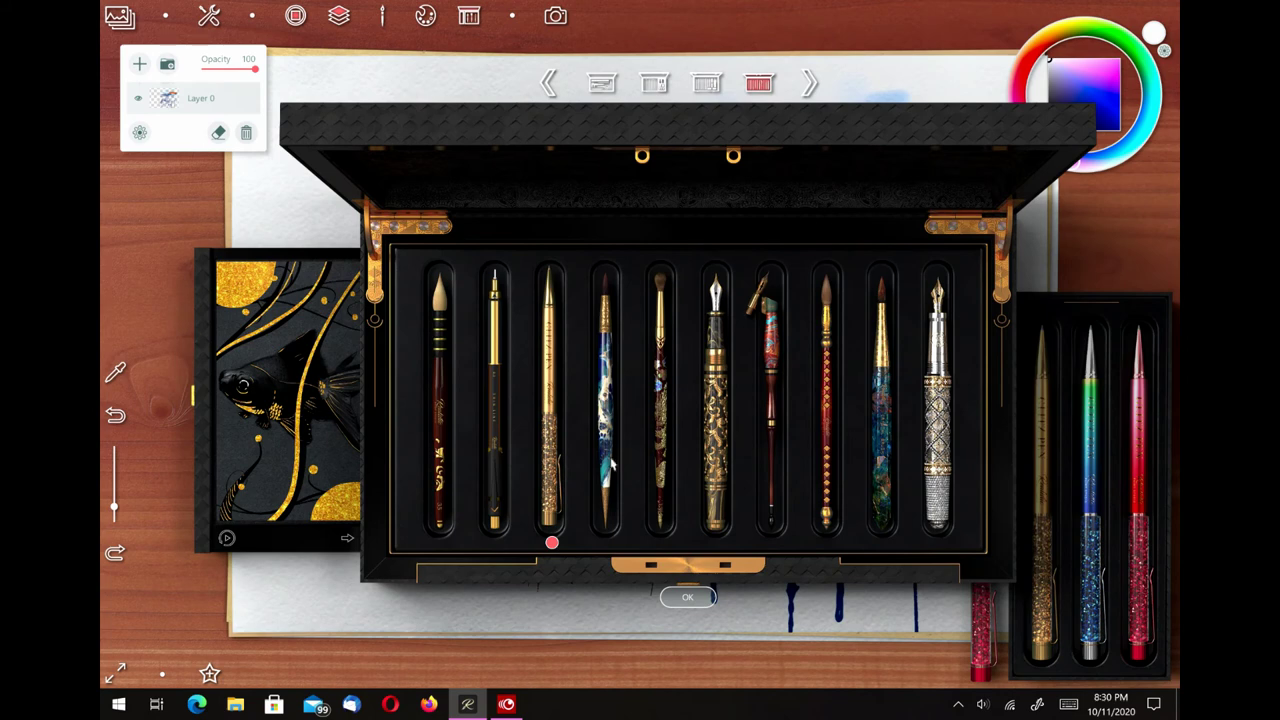
pyautogui.click(612, 462)
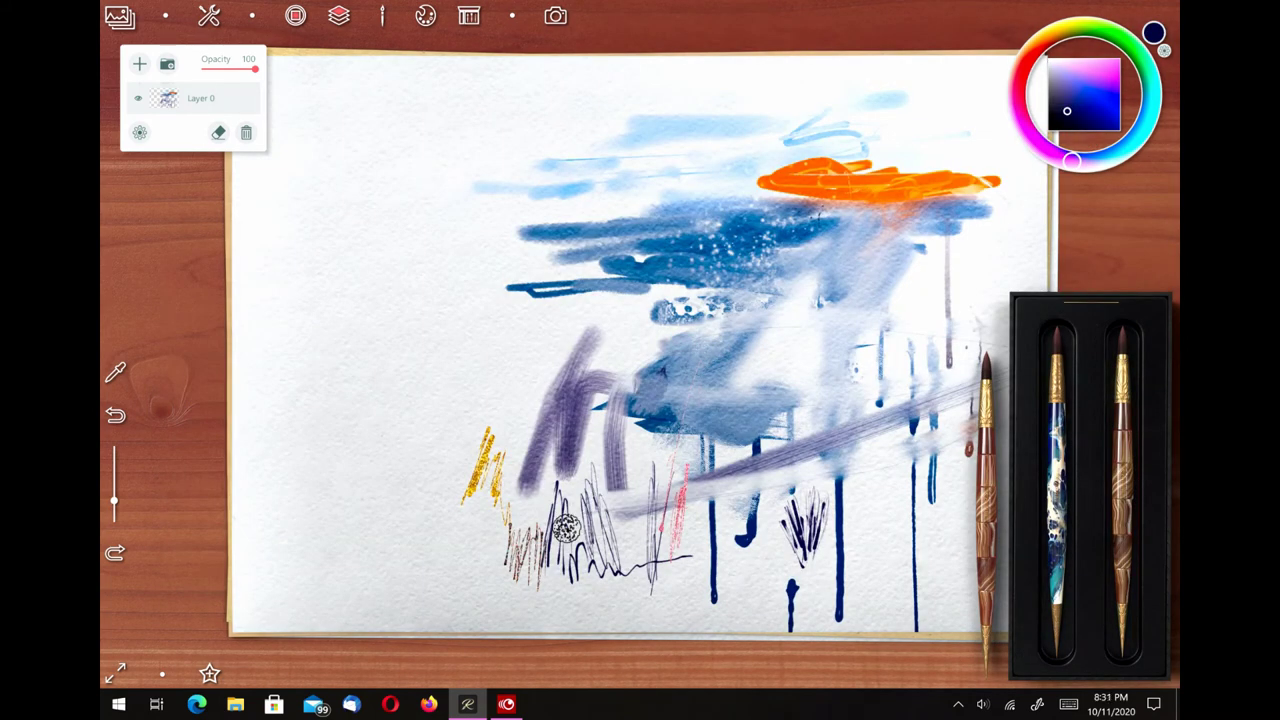
pyautogui.moveTo(645, 400); pyautogui.dragTo(612, 485)
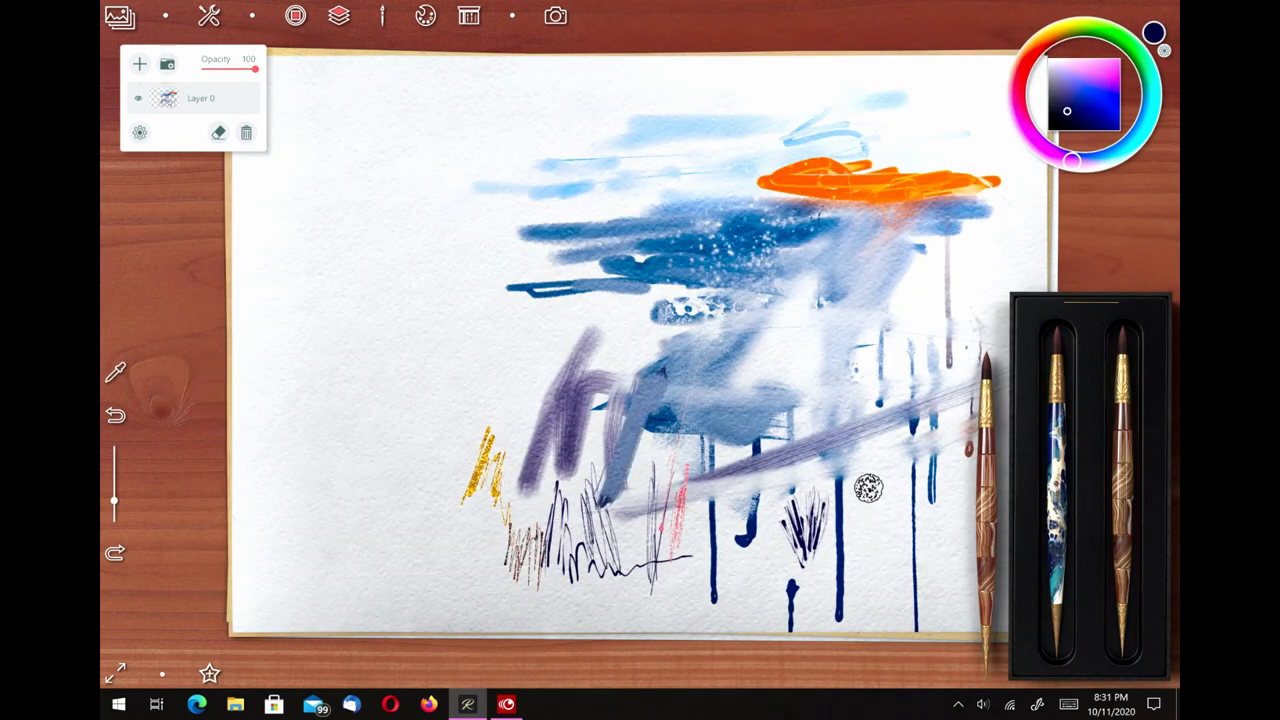
pyautogui.moveTo(868, 487); pyautogui.dragTo(866, 488)
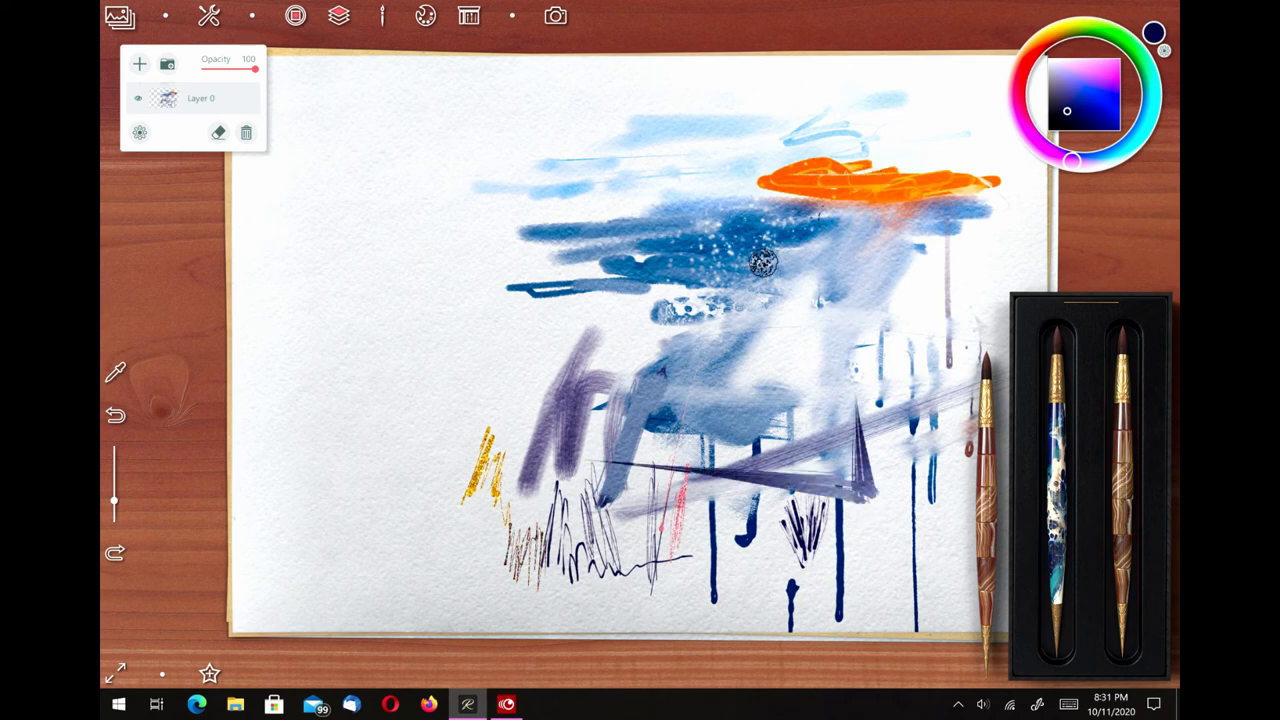
# Paint tapered purple strokes over the orange shape, a wide pale one over the drips, and dark bristly strokes below.
pyautogui.moveTo(912, 158); pyautogui.dragTo(840, 208)
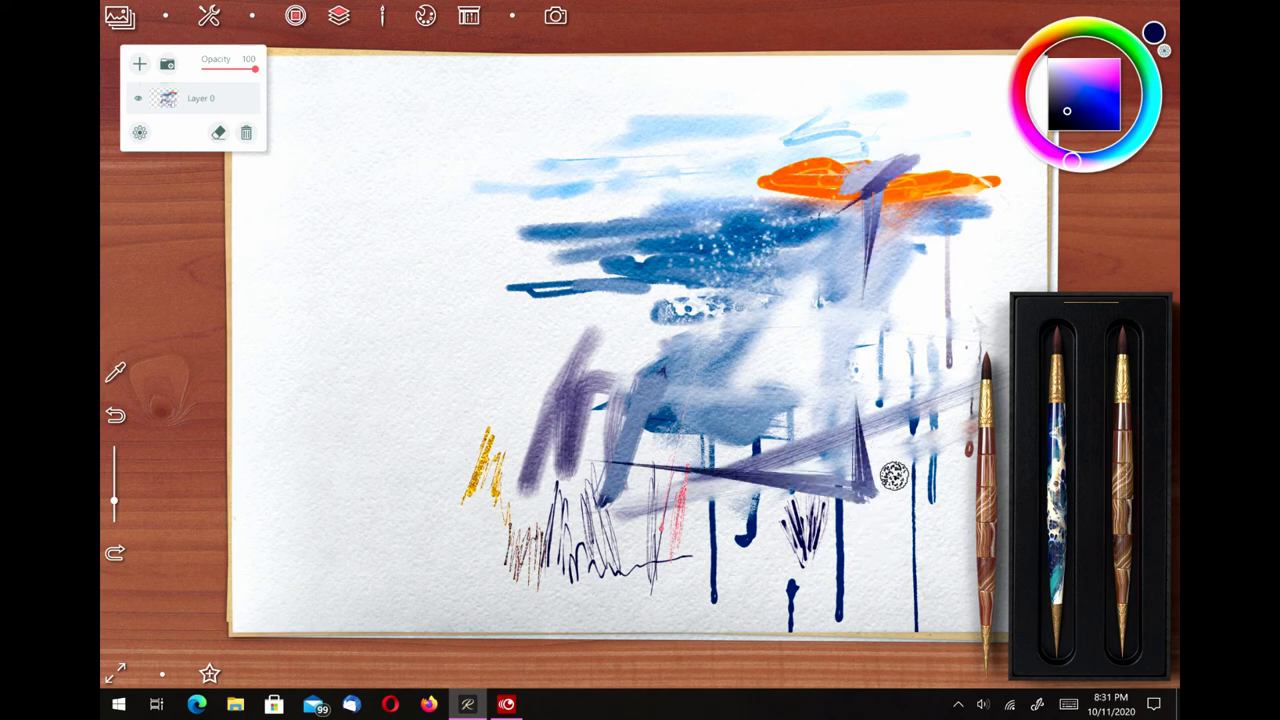
pyautogui.moveTo(833, 366); pyautogui.dragTo(886, 576)
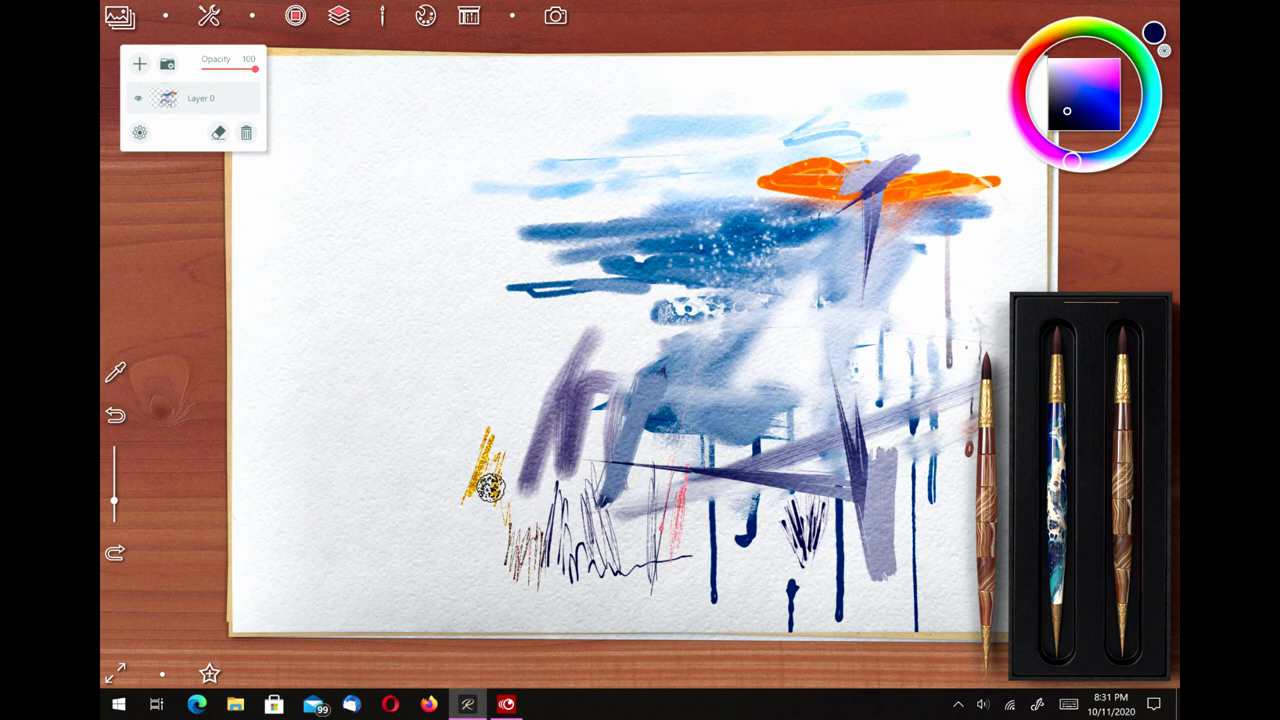
pyautogui.moveTo(767, 510); pyautogui.dragTo(747, 608)
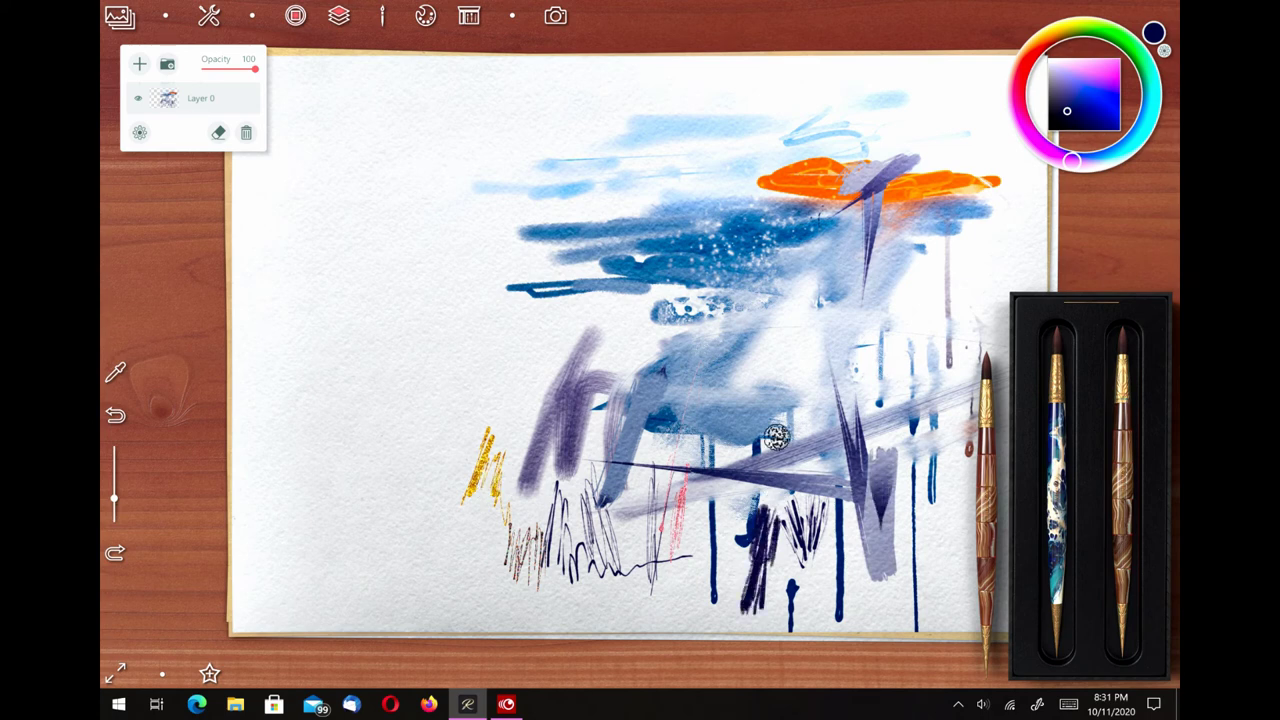
# Choose the jewelled brushes and hatch textured blue, gold and green strokes to the left of the broad purple strokes.
pyautogui.click(985, 455)
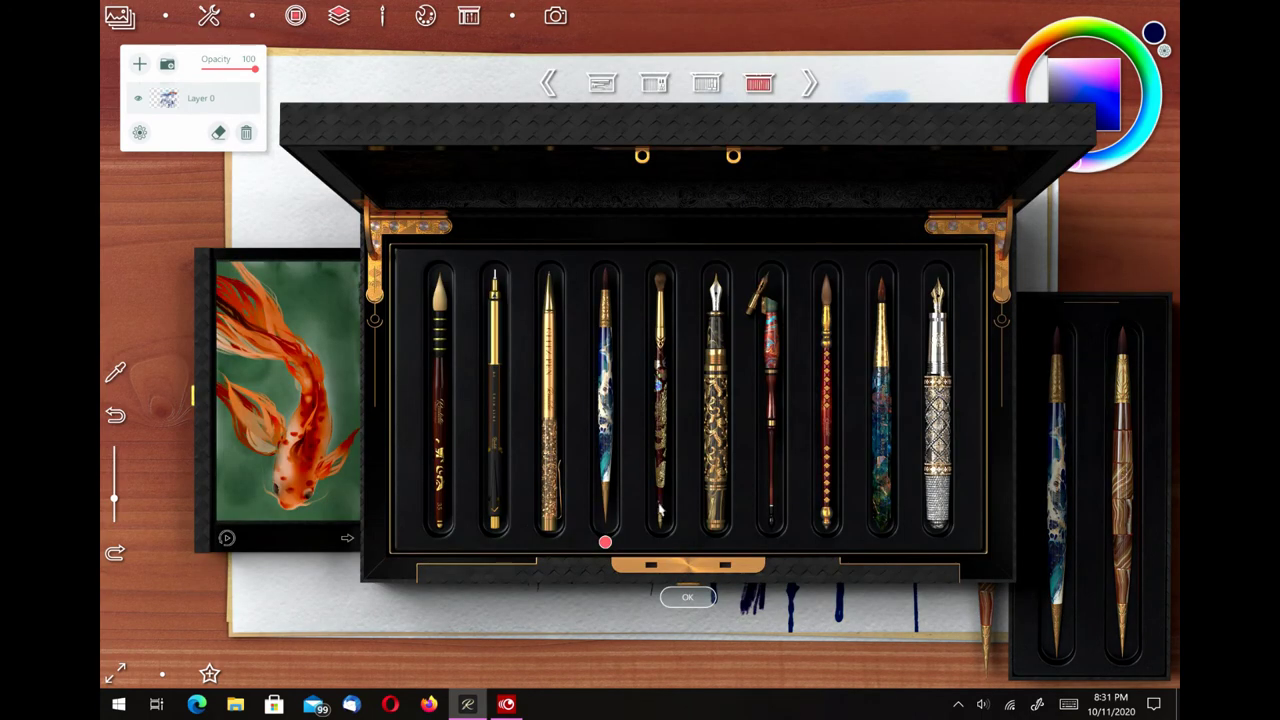
pyautogui.click(659, 510)
pyautogui.click(687, 597)
pyautogui.moveTo(542, 323)
pyautogui.mouseDown()
pyautogui.moveTo(560, 315)
pyautogui.moveTo(490, 400)
pyautogui.moveTo(545, 340)
pyautogui.moveTo(522, 408)
pyautogui.mouseUp()
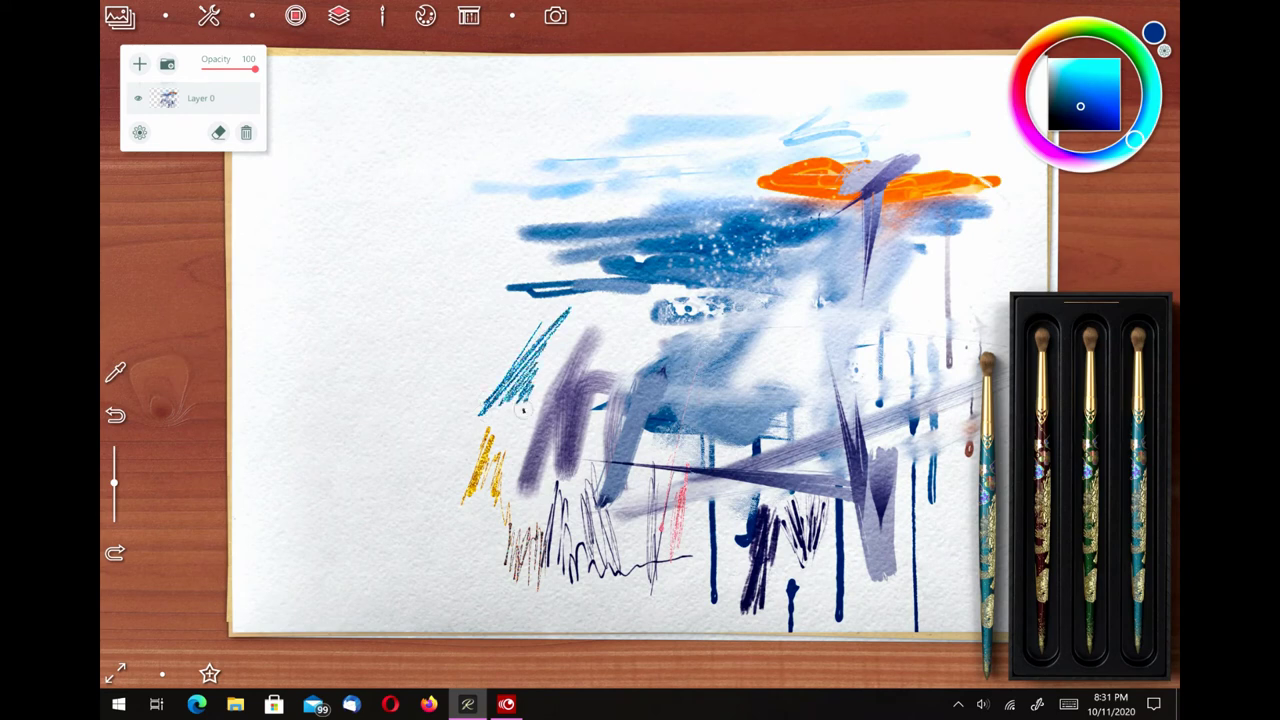
pyautogui.click(1056, 433)
pyautogui.moveTo(517, 318)
pyautogui.mouseDown()
pyautogui.moveTo(476, 372)
pyautogui.moveTo(538, 382)
pyautogui.moveTo(480, 438)
pyautogui.mouseUp()
pyautogui.click(1081, 401)
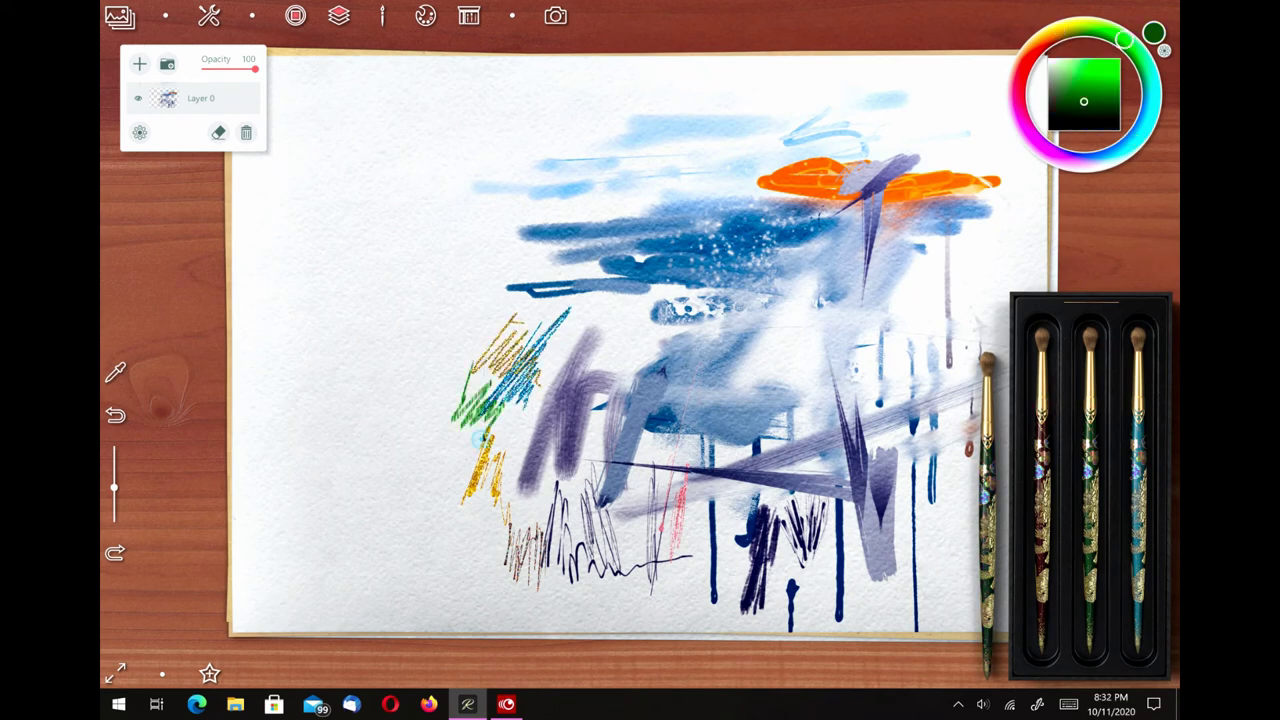
# Choose the red fountain pen and hatch thin dark diagonal lines over the erased area.
pyautogui.click(984, 480)
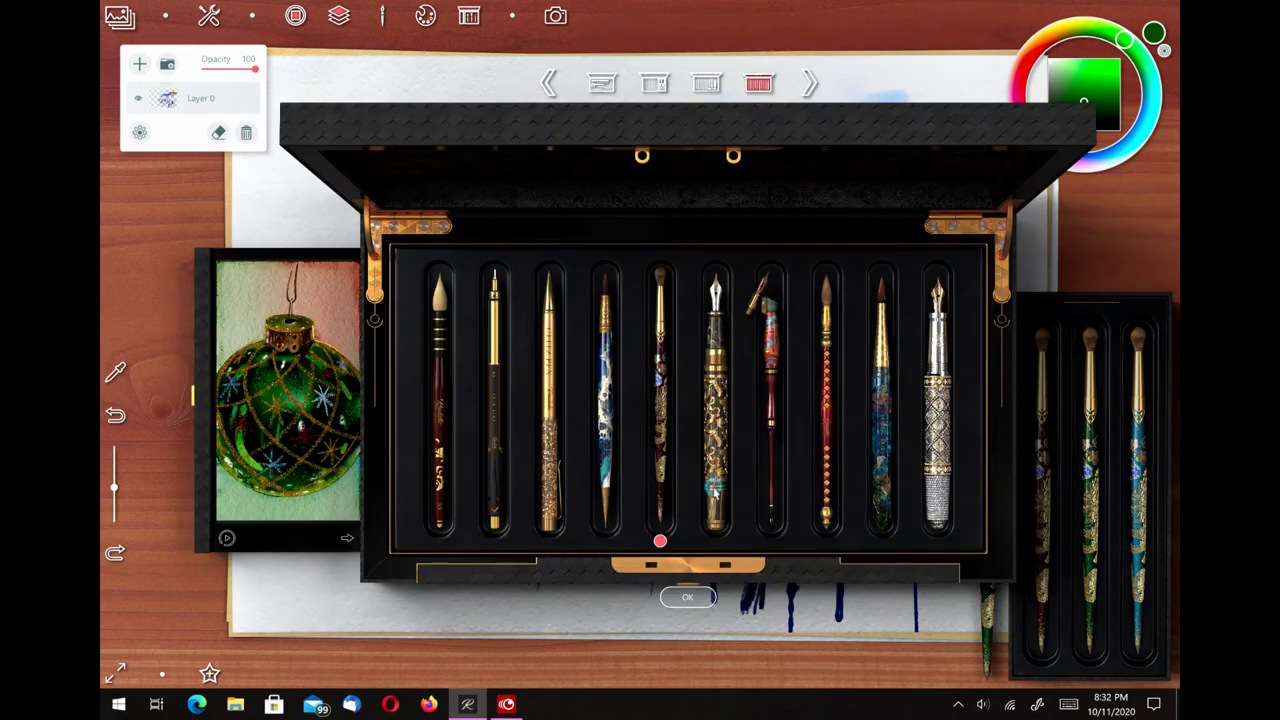
pyautogui.click(715, 492)
pyautogui.moveTo(806, 302); pyautogui.dragTo(795, 368)
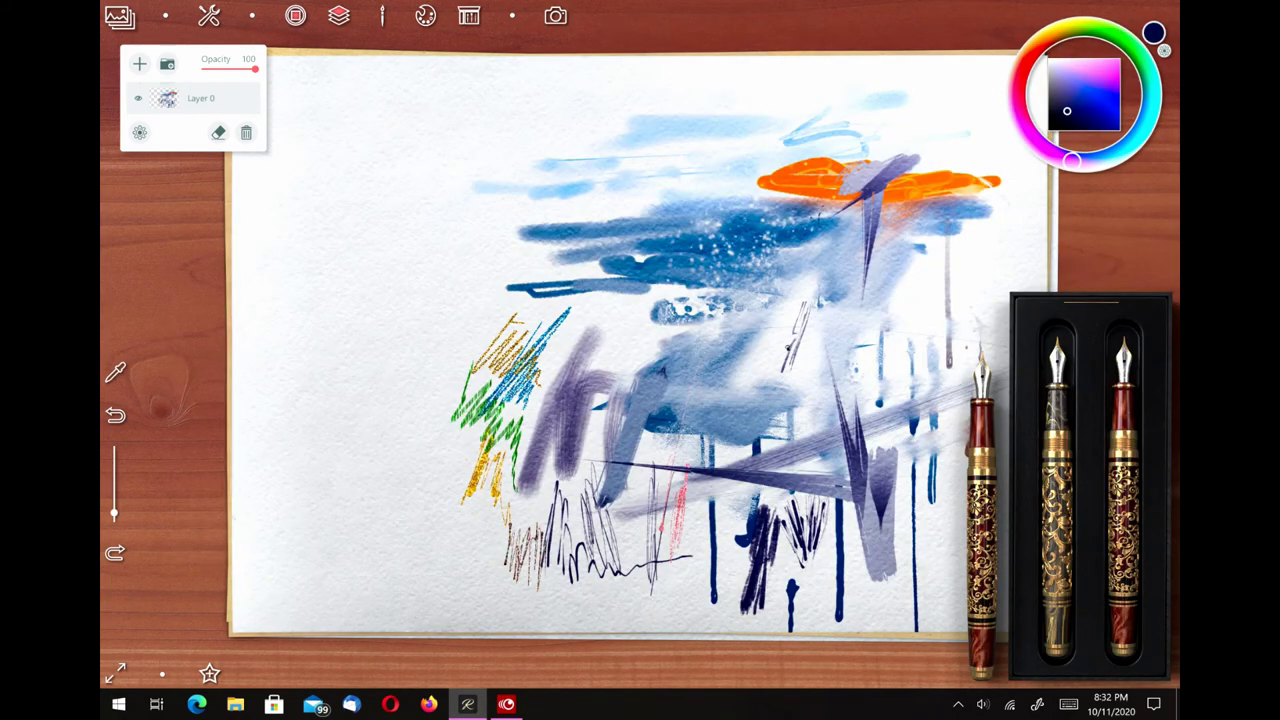
pyautogui.moveTo(792, 296)
pyautogui.mouseDown()
pyautogui.moveTo(772, 374)
pyautogui.moveTo(750, 380)
pyautogui.moveTo(758, 394)
pyautogui.mouseUp()
pyautogui.moveTo(808, 342); pyautogui.dragTo(814, 396)
# Switch to the black and gold fountain pen and hatch dark lines beneath the right end of the blue cloud.
pyautogui.click(1047, 404)
pyautogui.moveTo(914, 262); pyautogui.dragTo(900, 326)
pyautogui.moveTo(931, 281); pyautogui.dragTo(912, 343)
# Choose the calligraphy dip pen and draw tapered purple strokes beside the pink lines and down the left part of the paper.
pyautogui.click(996, 447)
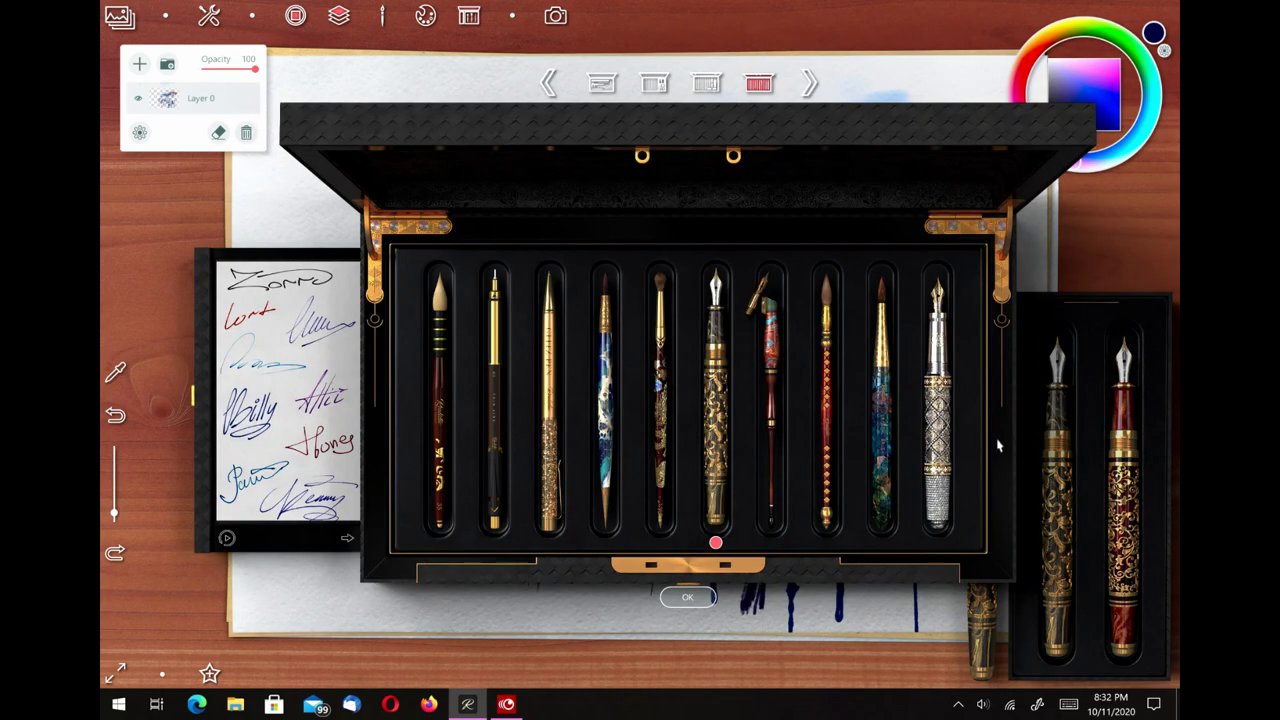
pyautogui.click(770, 481)
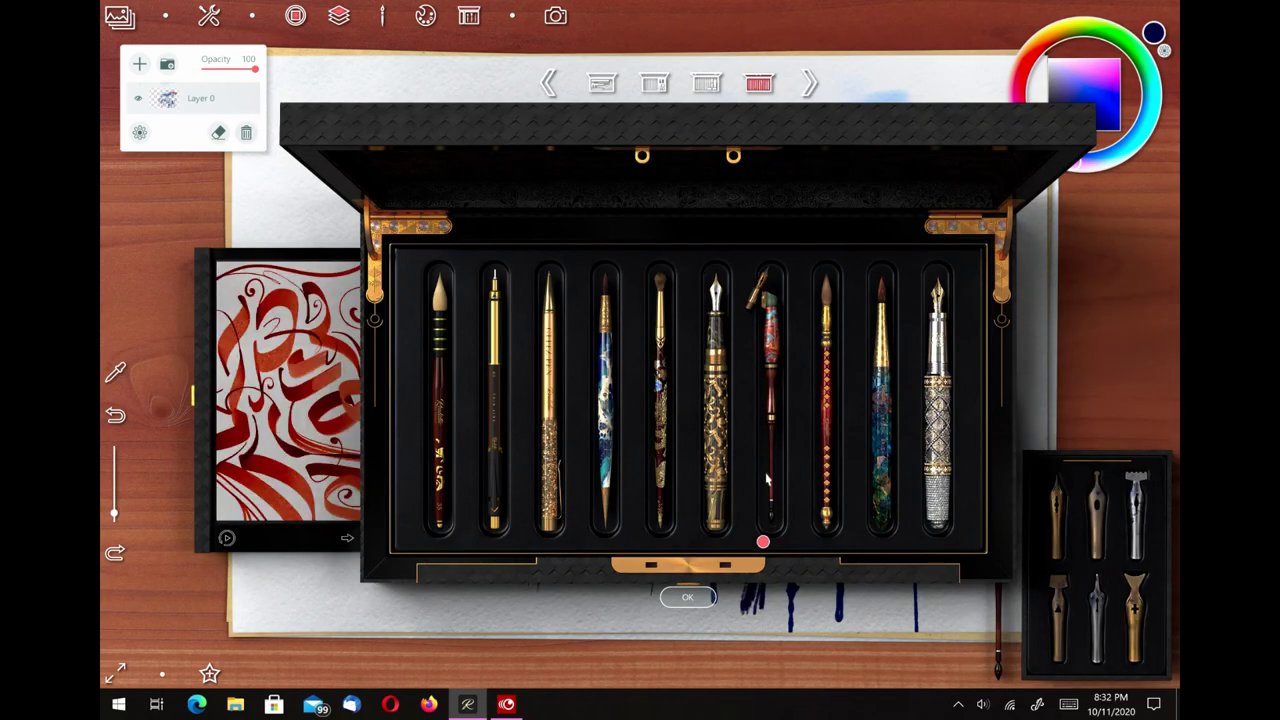
pyautogui.click(688, 598)
pyautogui.moveTo(688, 432); pyautogui.dragTo(692, 546)
pyautogui.moveTo(412, 340); pyautogui.dragTo(375, 455)
pyautogui.moveTo(415, 365)
pyautogui.mouseDown()
pyautogui.moveTo(398, 498)
pyautogui.moveTo(322, 562)
pyautogui.mouseUp()
pyautogui.moveTo(358, 480); pyautogui.dragTo(372, 578)
# Try other dip pen nibs with broad strokes at the upper left, short vertical strokes and horizontal lines below the scribbles.
pyautogui.click(412, 254)
pyautogui.moveTo(412, 254)
pyautogui.mouseDown()
pyautogui.moveTo(370, 338)
pyautogui.moveTo(474, 284)
pyautogui.moveTo(440, 380)
pyautogui.mouseUp()
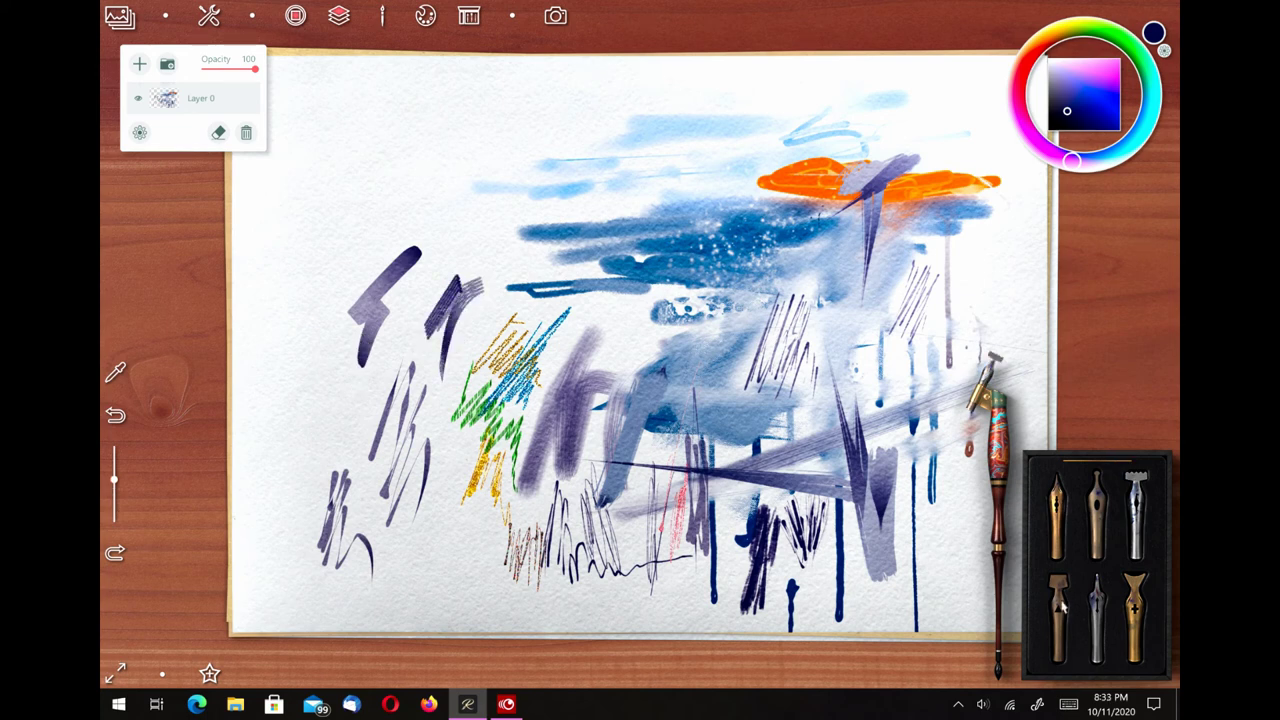
pyautogui.moveTo(438, 555)
pyautogui.mouseDown()
pyautogui.moveTo(451, 482)
pyautogui.moveTo(458, 550)
pyautogui.moveTo(461, 506)
pyautogui.moveTo(488, 468)
pyautogui.mouseUp()
pyautogui.click(1101, 604)
pyautogui.click(1150, 587)
pyautogui.moveTo(483, 576)
pyautogui.mouseDown()
pyautogui.moveTo(621, 589)
pyautogui.moveTo(576, 586)
pyautogui.moveTo(640, 592)
pyautogui.mouseUp()
# Choose the gold-patterned brush set and paint soft tapered purple strokes near the paper's left edge and beside the right-hand hatching.
pyautogui.click(996, 450)
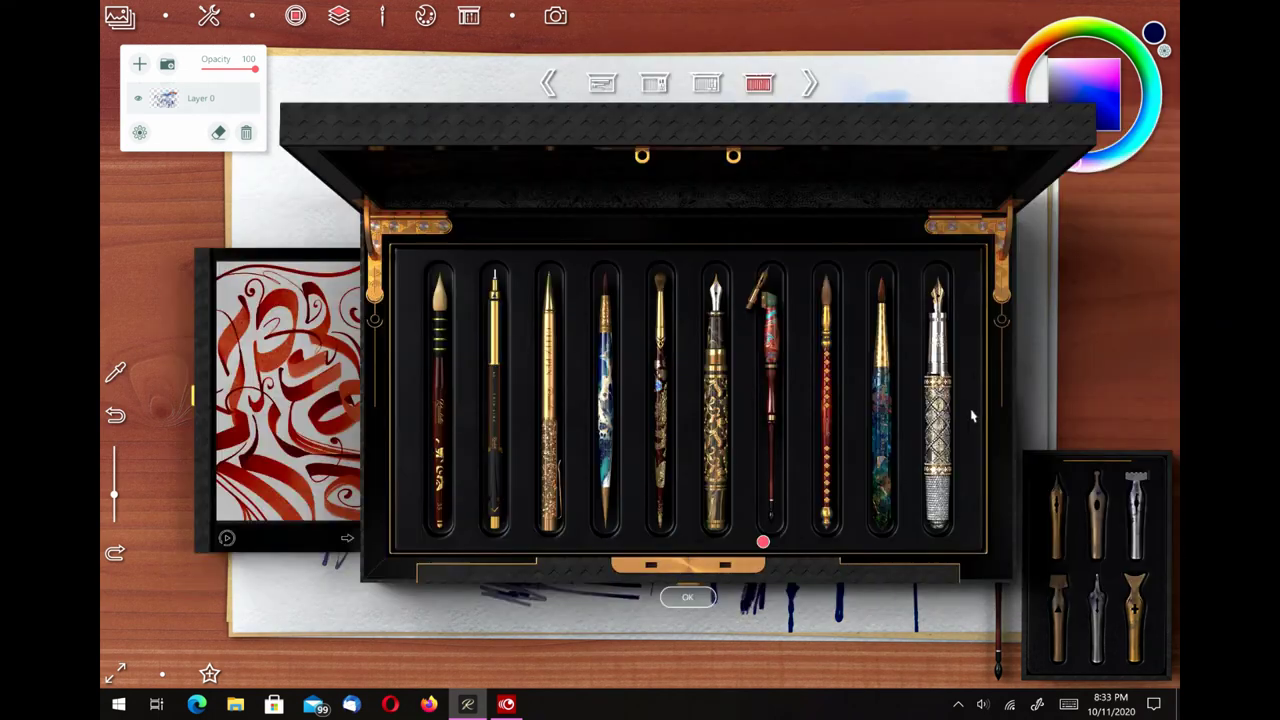
pyautogui.click(826, 400)
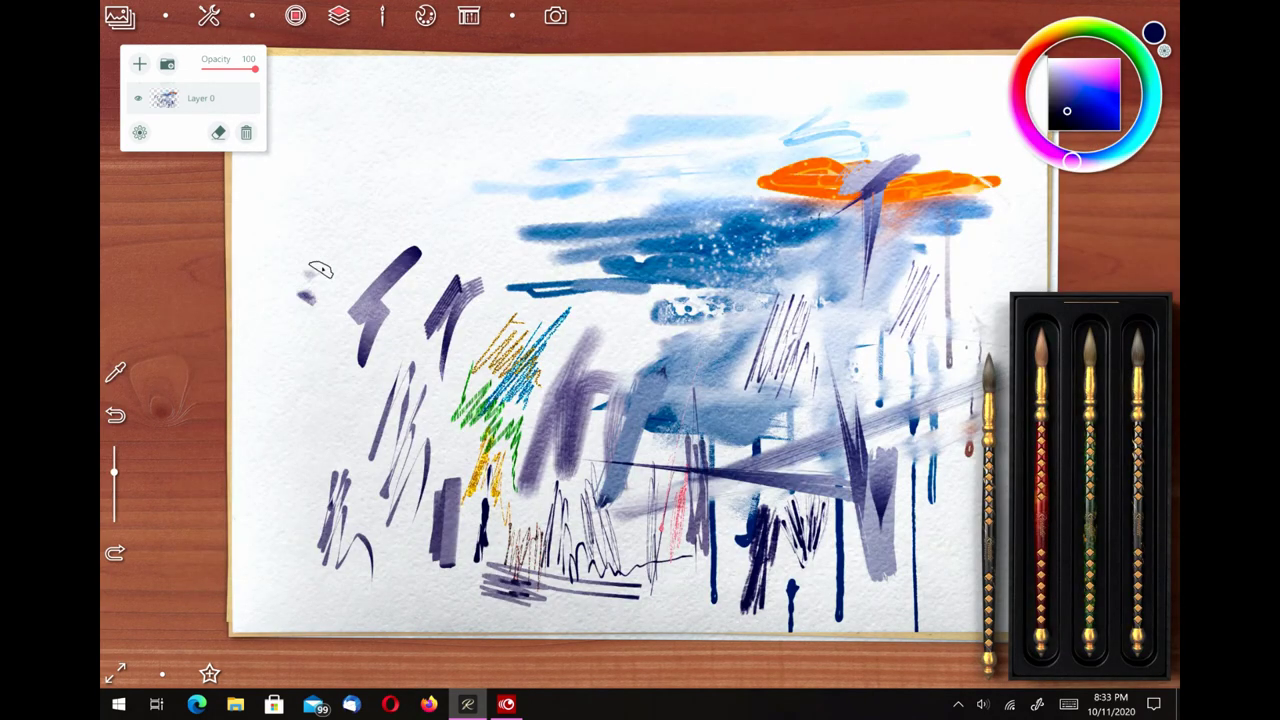
pyautogui.moveTo(308, 436); pyautogui.dragTo(307, 462)
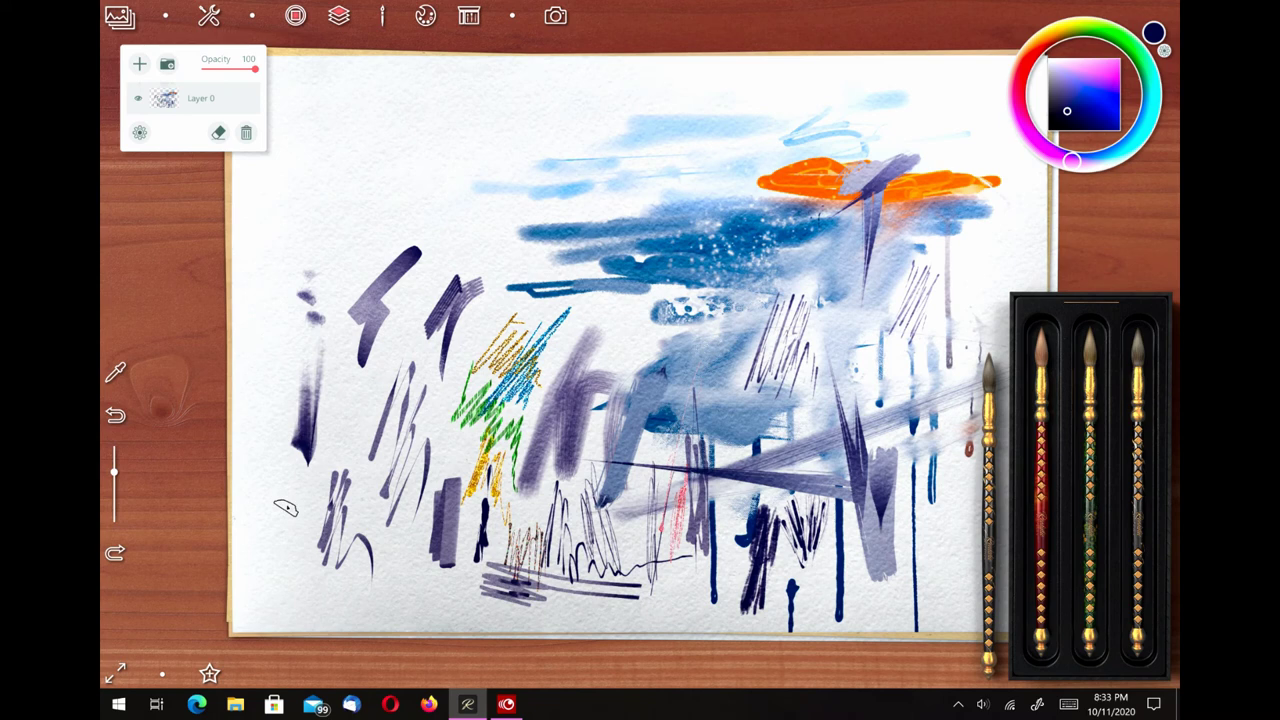
pyautogui.moveTo(968, 262); pyautogui.dragTo(946, 305)
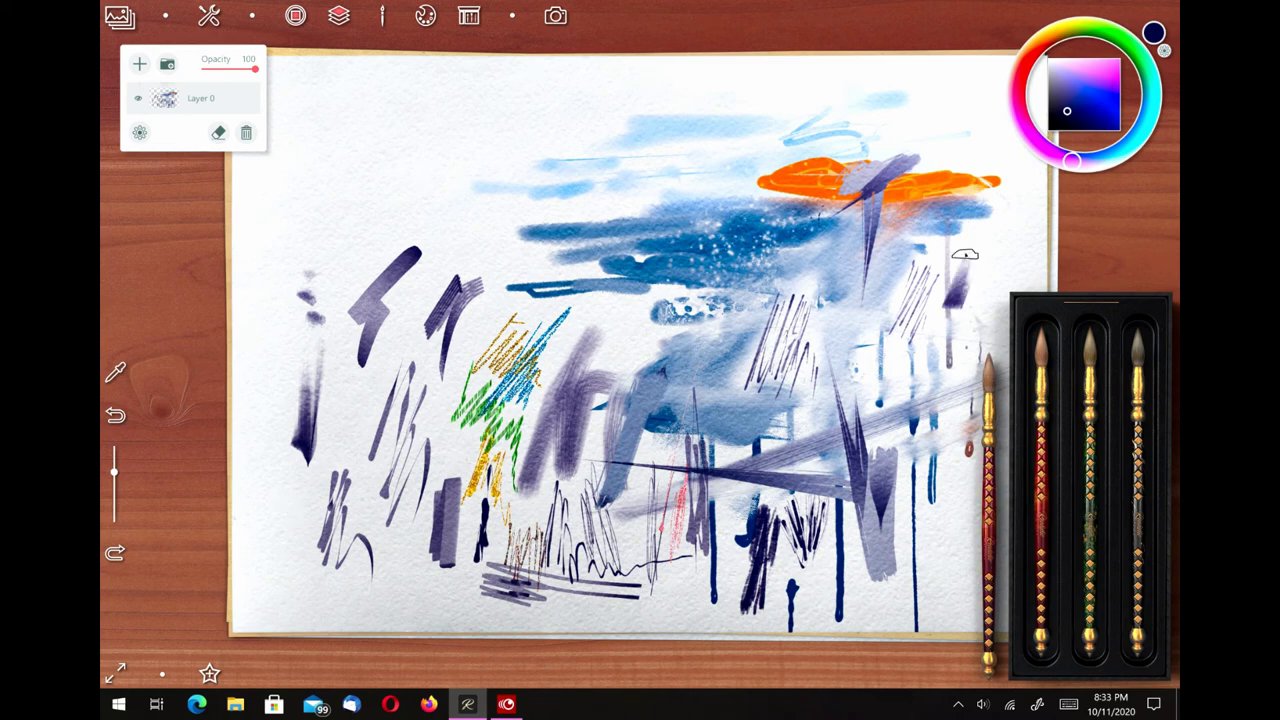
# Paint dark purple strokes with the patterned brushes below the orange cloud's right end and across the paper's upper-left area.
pyautogui.moveTo(978, 213); pyautogui.dragTo(950, 302)
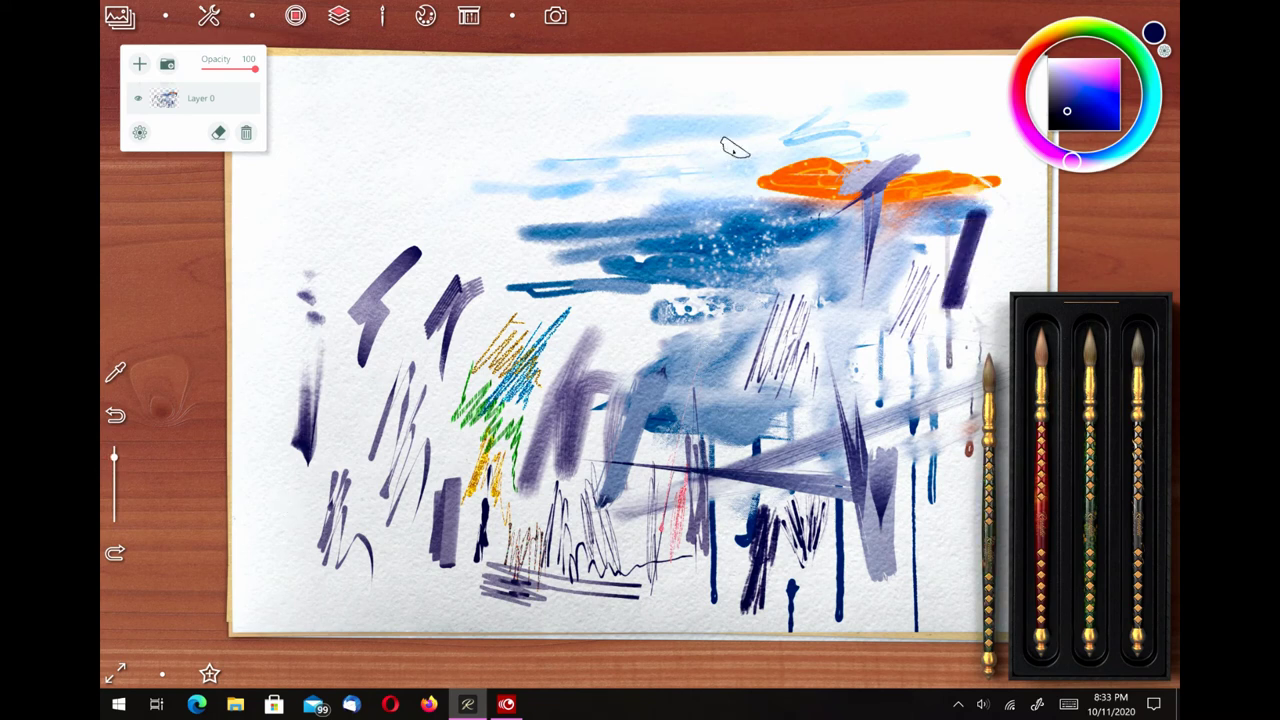
pyautogui.moveTo(540, 128)
pyautogui.mouseDown()
pyautogui.moveTo(695, 97)
pyautogui.moveTo(556, 137)
pyautogui.moveTo(580, 130)
pyautogui.mouseUp()
pyautogui.moveTo(520, 160)
pyautogui.mouseDown()
pyautogui.moveTo(468, 238)
pyautogui.moveTo(528, 198)
pyautogui.mouseUp()
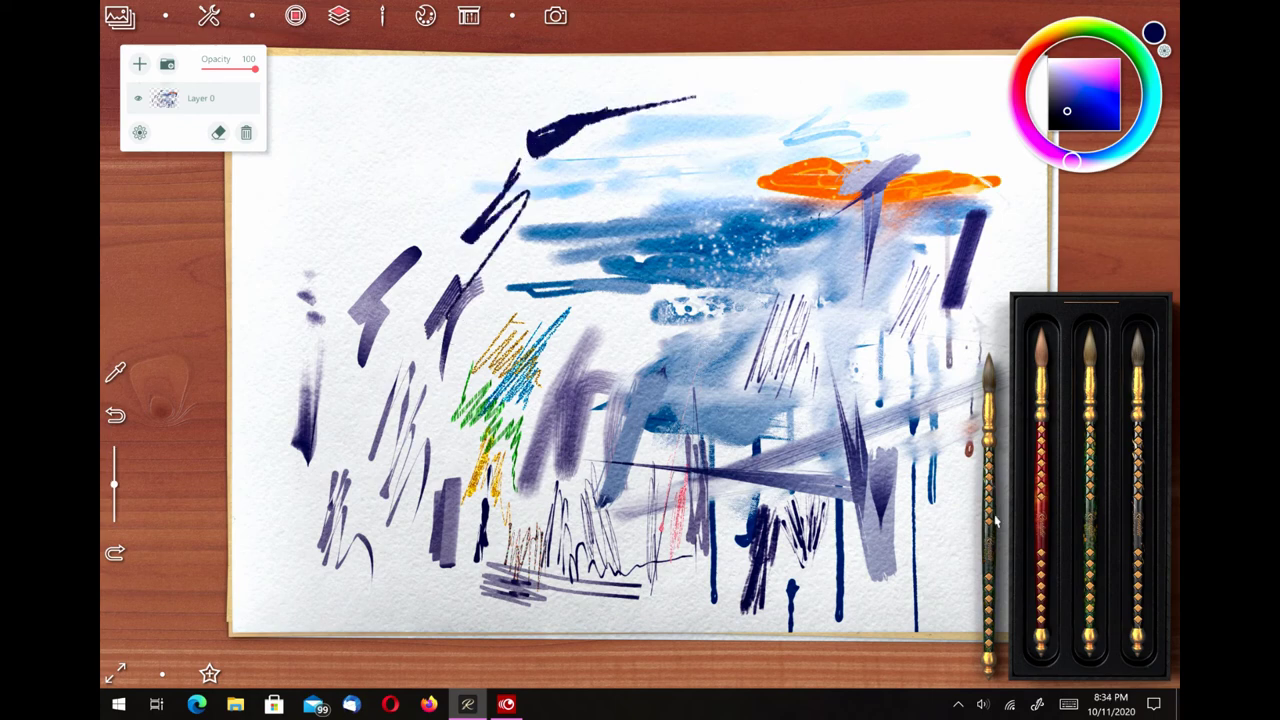
# Choose the shell-inlaid brush set and paint iridescent strokes with the blue and red brushes beside the blue and gold crayon hatching.
pyautogui.click(987, 514)
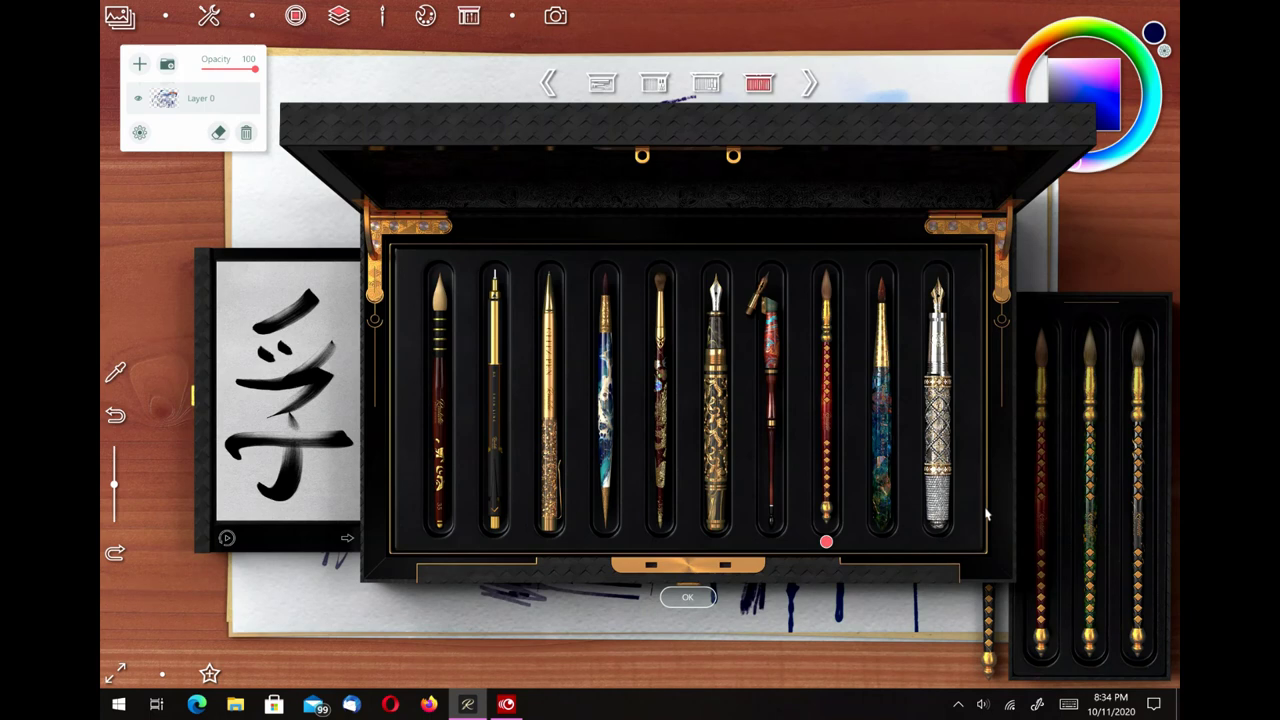
pyautogui.click(884, 452)
pyautogui.moveTo(646, 306); pyautogui.dragTo(624, 452)
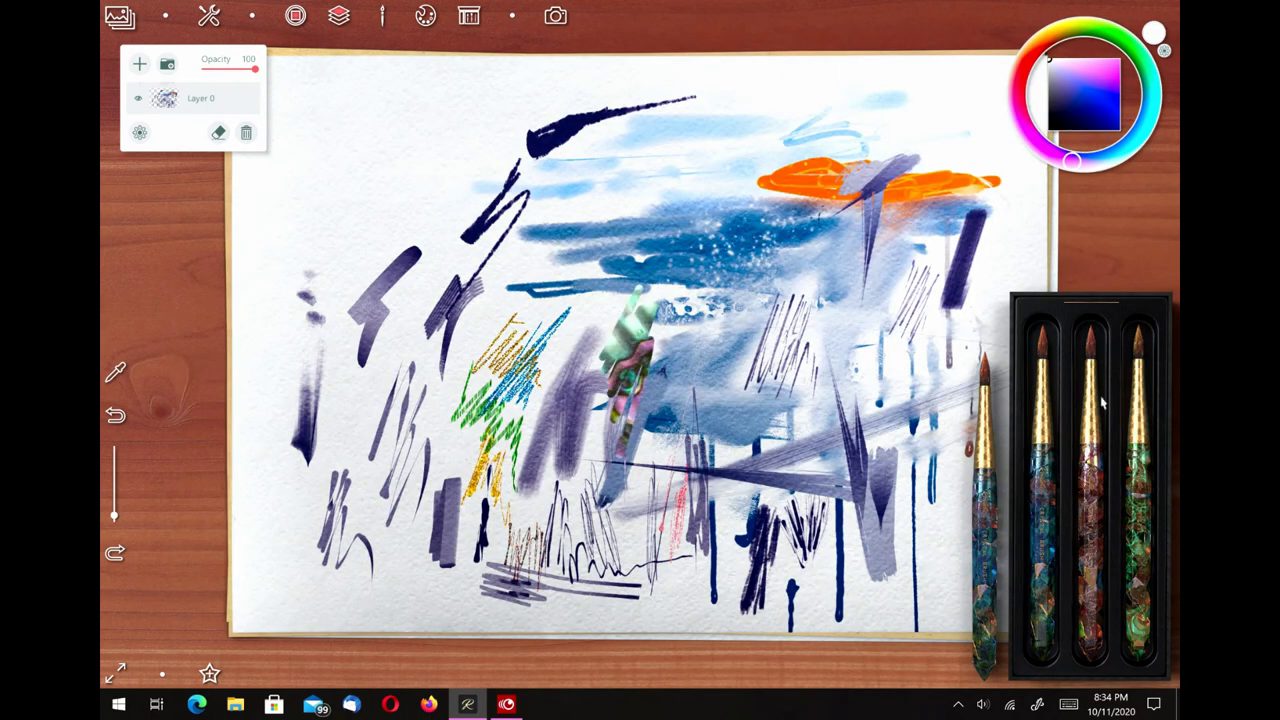
pyautogui.moveTo(618, 297); pyautogui.dragTo(549, 367)
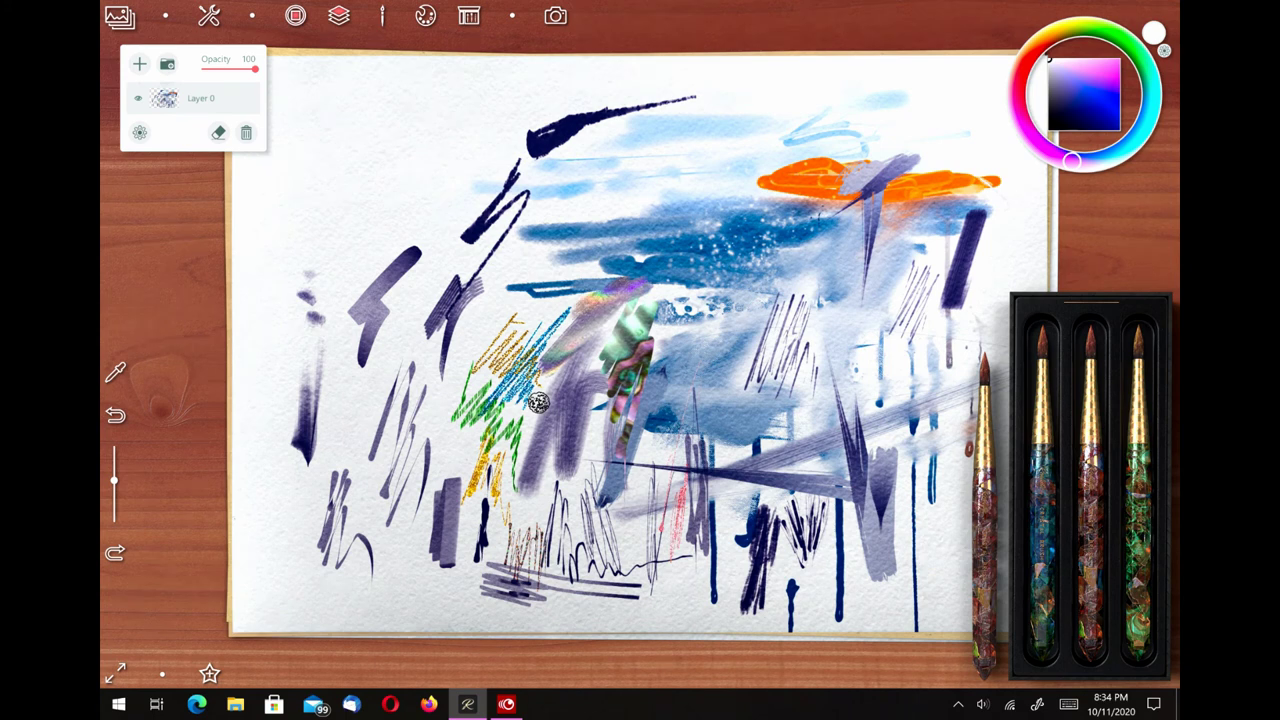
# Scatter sequin dots over the lower-left and middle hatching with the green shell-inlaid brush and paint a pearly patch at the lower right with the blue one.
pyautogui.click(1140, 460)
pyautogui.moveTo(423, 575); pyautogui.dragTo(445, 415)
pyautogui.moveTo(590, 463); pyautogui.dragTo(847, 463)
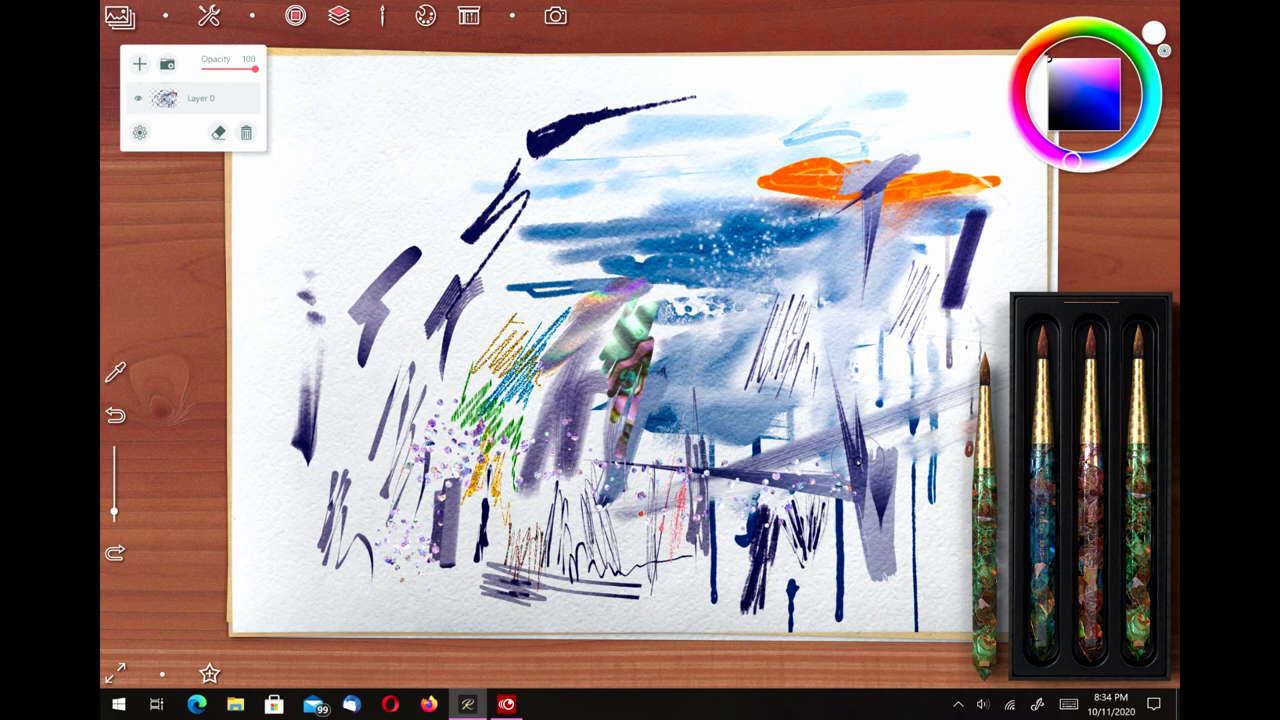
pyautogui.click(1042, 490)
pyautogui.moveTo(811, 551); pyautogui.dragTo(882, 560)
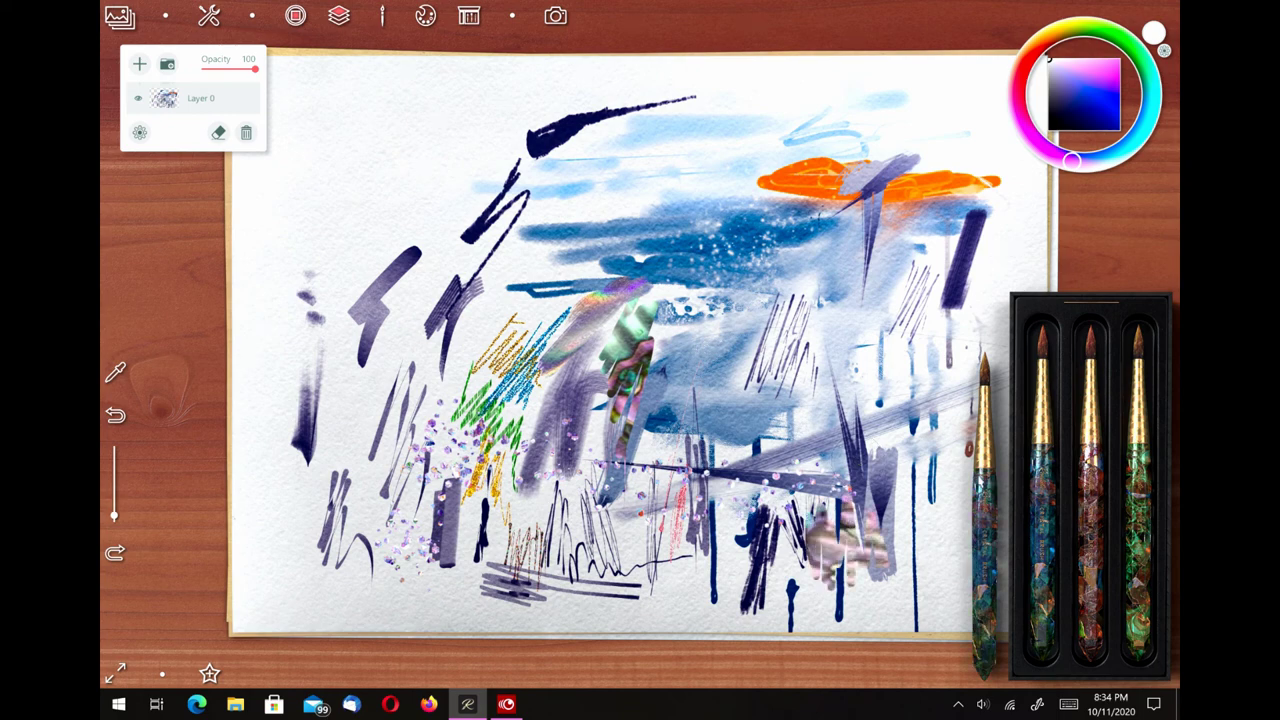
# Choose the silver fountain pen and draw glittery silver strokes beside the lower dark hatching and over the purple bar under the orange cloud.
pyautogui.click(469, 16)
pyautogui.click(937, 400)
pyautogui.click(687, 597)
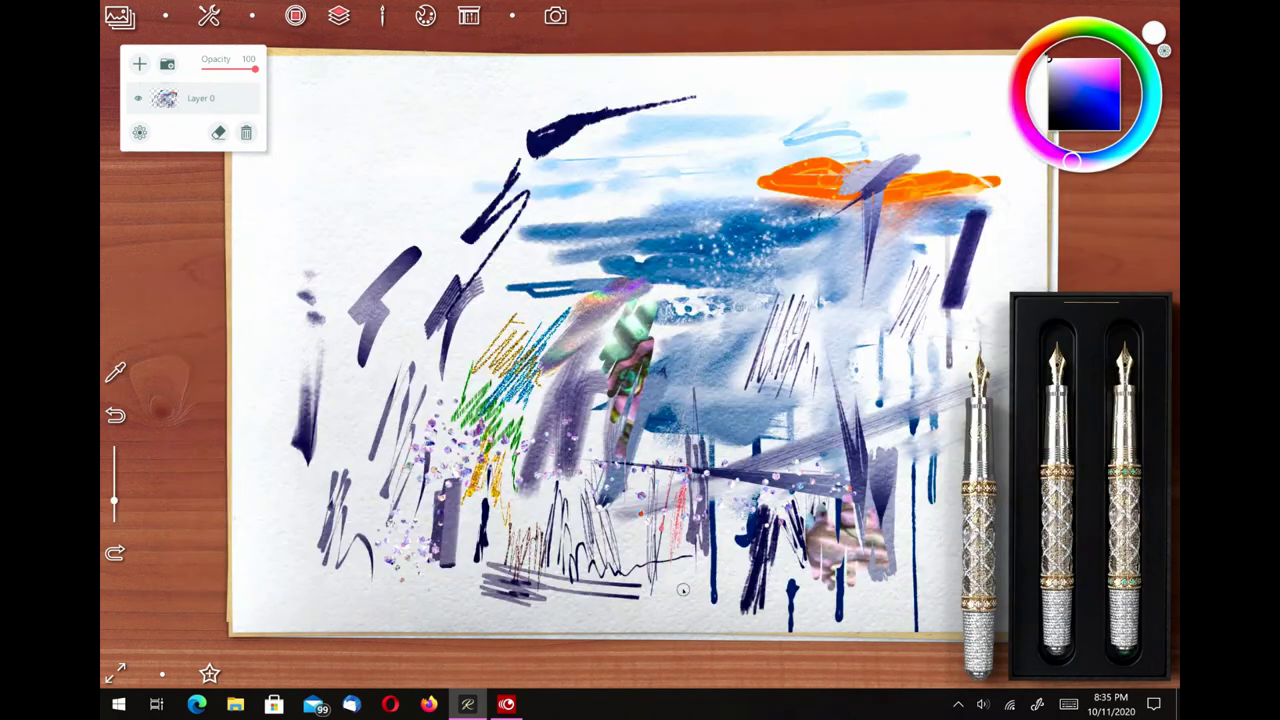
pyautogui.moveTo(735, 581)
pyautogui.mouseDown()
pyautogui.moveTo(722, 558)
pyautogui.moveTo(736, 522)
pyautogui.mouseUp()
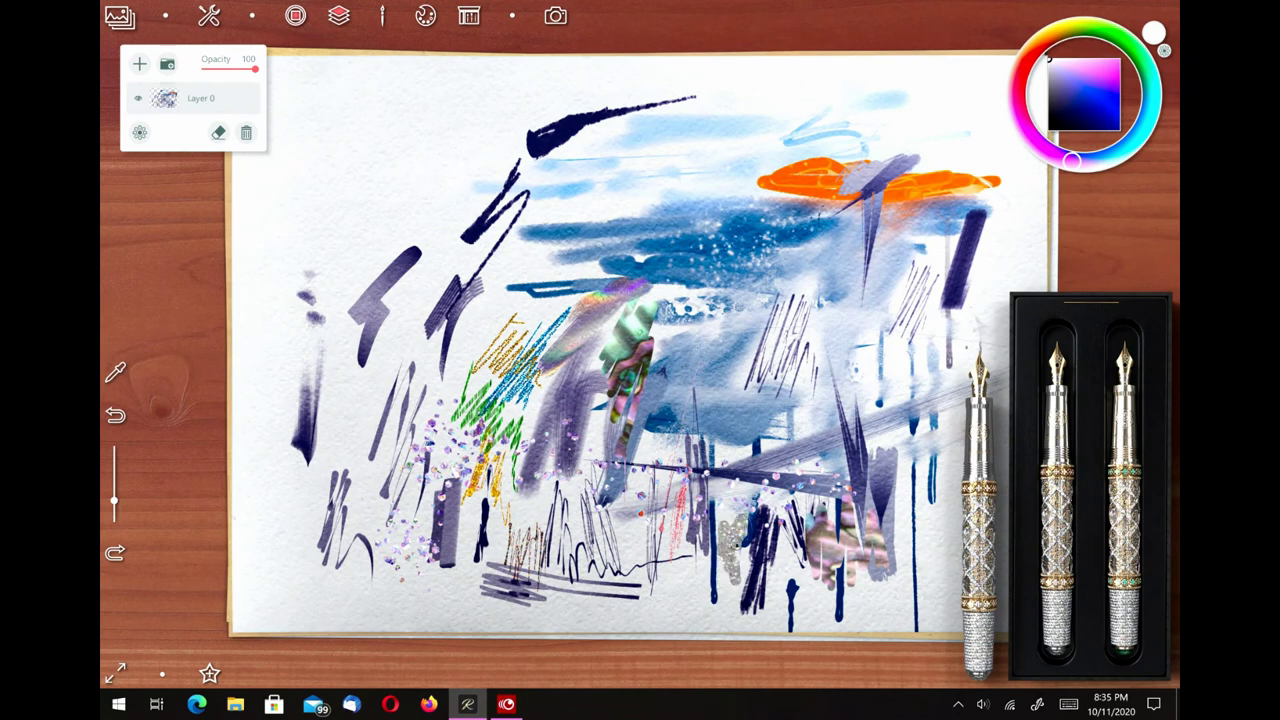
pyautogui.moveTo(1004, 212)
pyautogui.mouseDown()
pyautogui.moveTo(930, 299)
pyautogui.moveTo(945, 328)
pyautogui.mouseUp()
pyautogui.moveTo(984, 254); pyautogui.dragTo(968, 281)
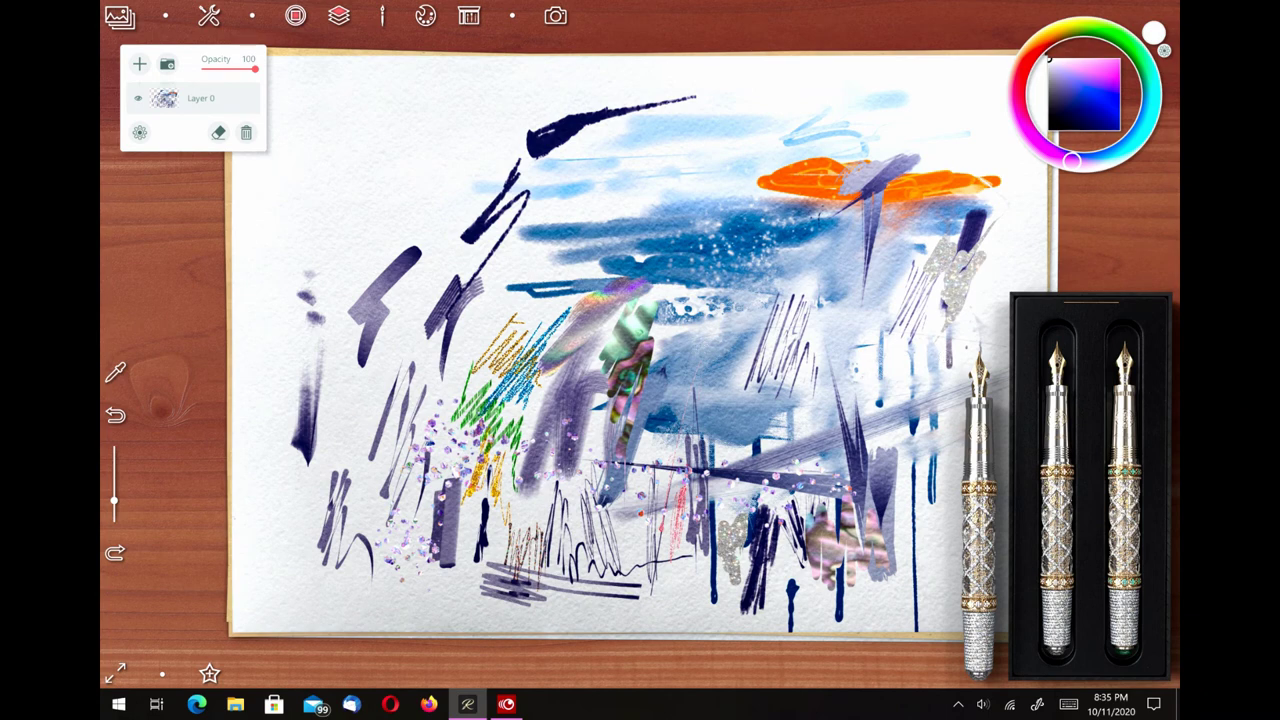